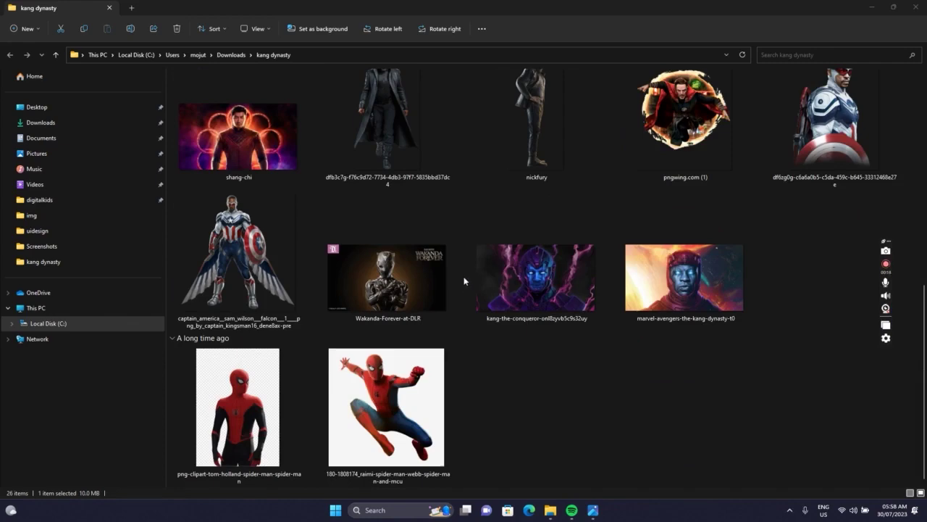
Look through the source images and finished poster designs in the kang dynasty folder.
{"action": "scroll", "coordinate": [464, 277], "scroll_direction": "up", "scroll_amount": 4}
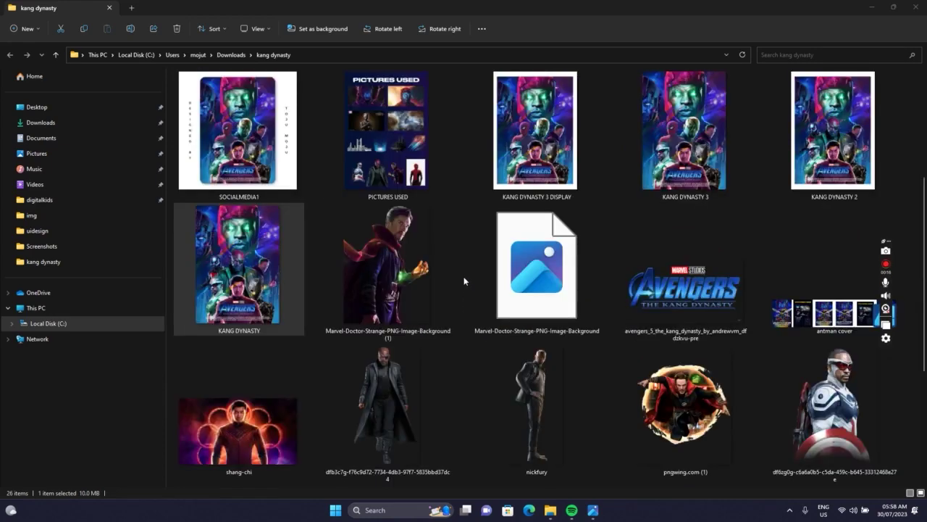
{"action": "scroll", "coordinate": [463, 276], "scroll_direction": "down", "scroll_amount": 2}
{"action": "scroll", "coordinate": [464, 276], "scroll_direction": "up", "scroll_amount": 4}
{"action": "scroll", "coordinate": [463, 276], "scroll_direction": "down", "scroll_amount": 4}
{"action": "scroll", "coordinate": [464, 280], "scroll_direction": "down", "scroll_amount": 2}
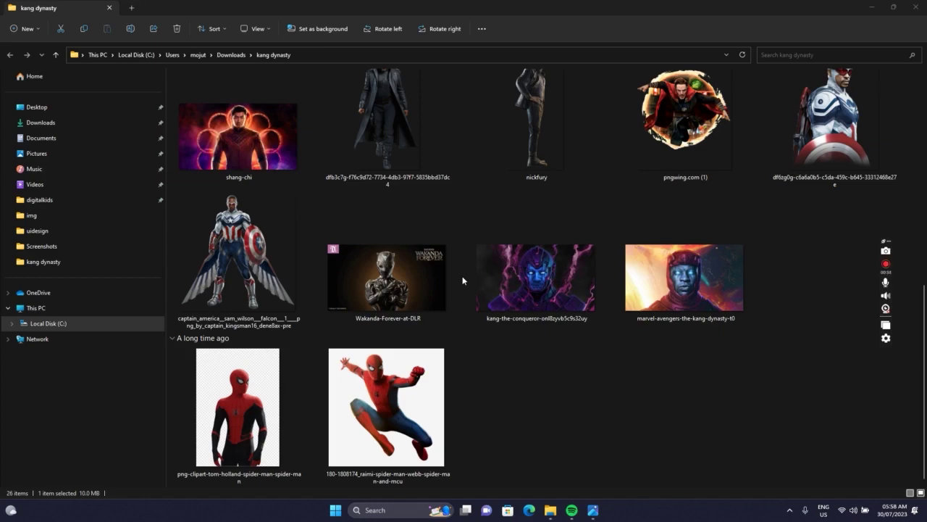
{"action": "scroll", "coordinate": [462, 281], "scroll_direction": "up", "scroll_amount": 1}
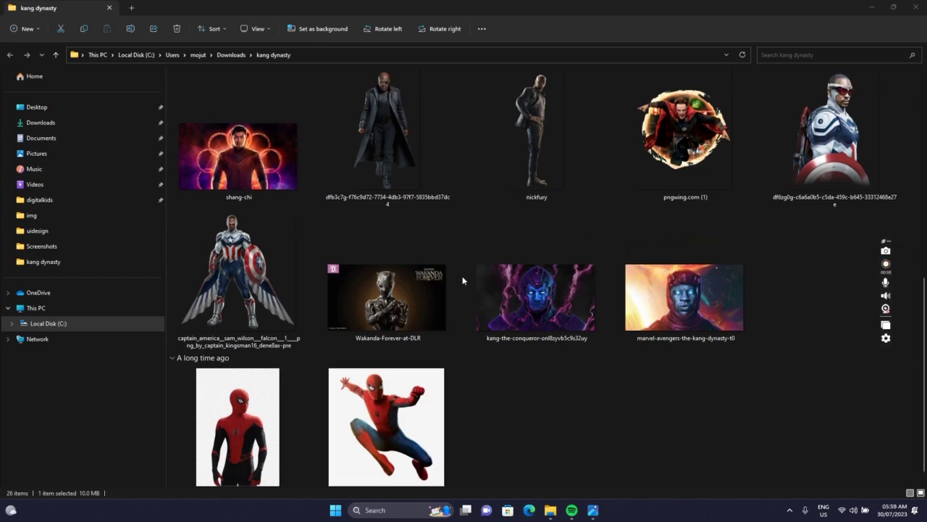
{"action": "scroll", "coordinate": [463, 280], "scroll_direction": "up", "scroll_amount": 4}
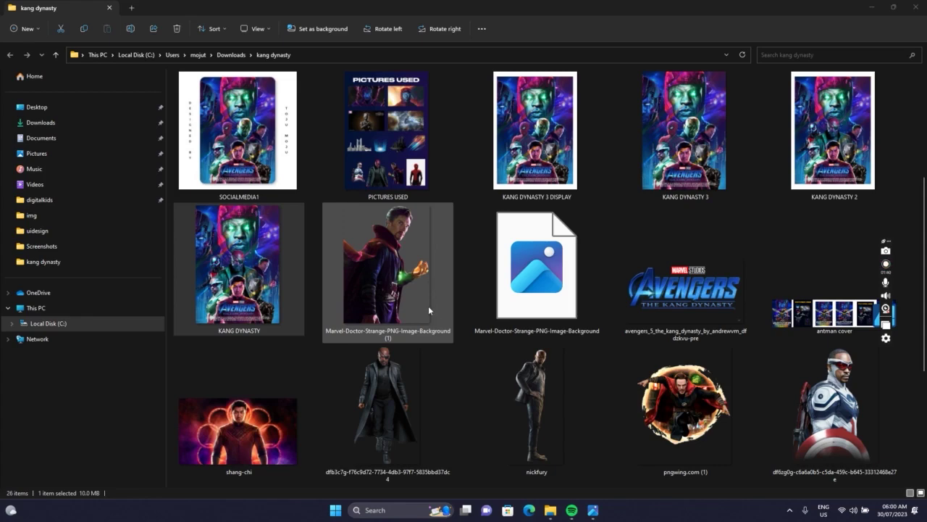
{"action": "scroll", "coordinate": [423, 298], "scroll_direction": "down", "scroll_amount": 4}
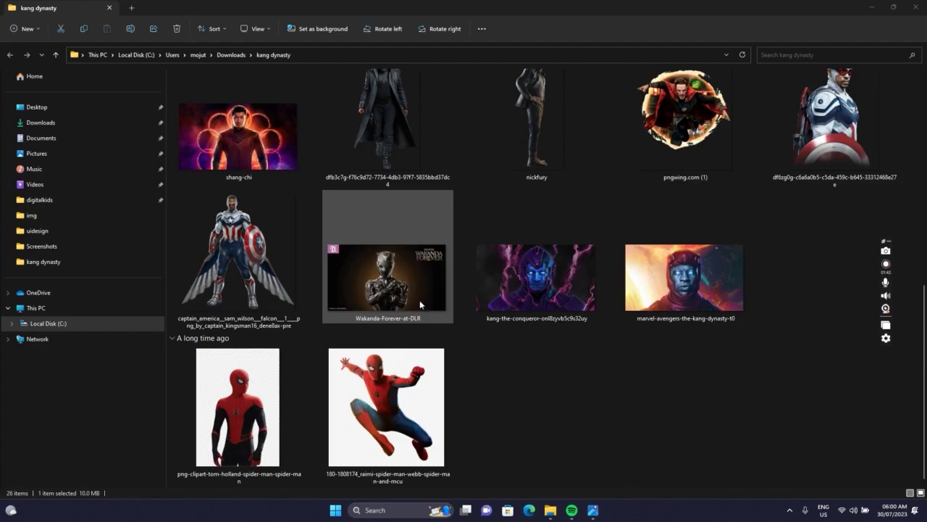
{"action": "scroll", "coordinate": [390, 319], "scroll_direction": "up", "scroll_amount": 4}
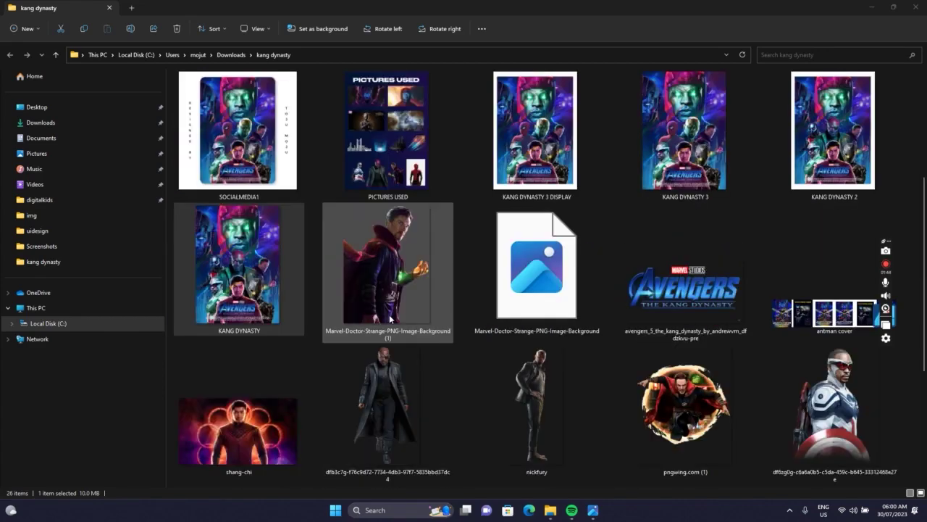
{"action": "scroll", "coordinate": [390, 318], "scroll_direction": "up", "scroll_amount": 2}
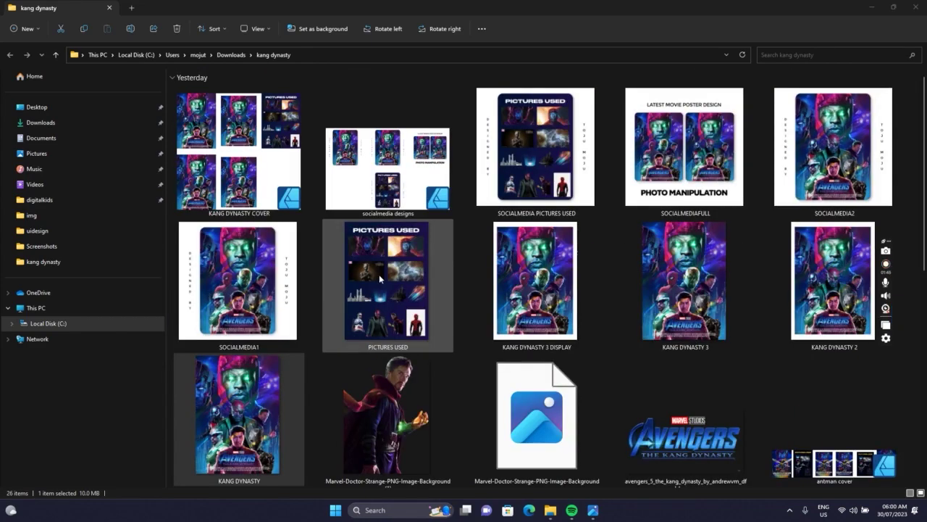
View the KANG DYNASTY 2 poster full size, compare it with KANG DYNASTY 3, and close the image viewer.
{"action": "left_click", "coordinate": [524, 272]}
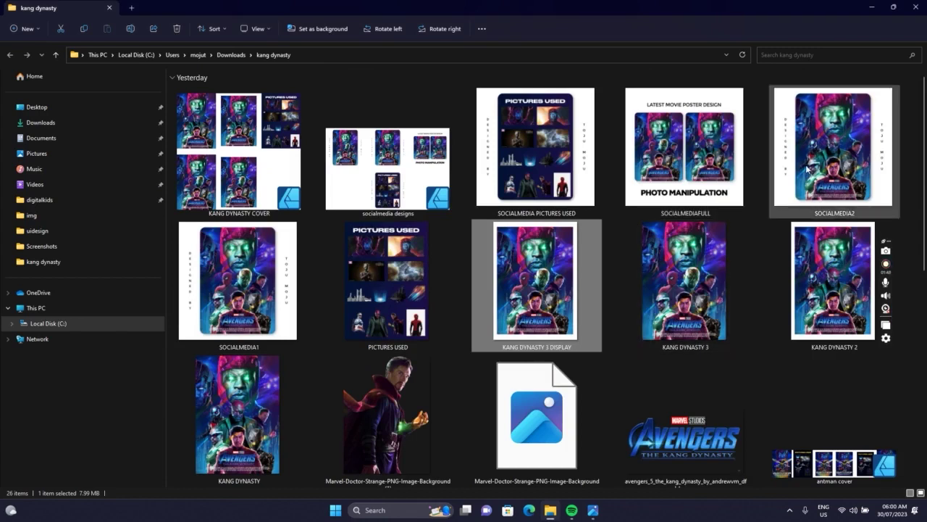
{"action": "left_click", "coordinate": [682, 286]}
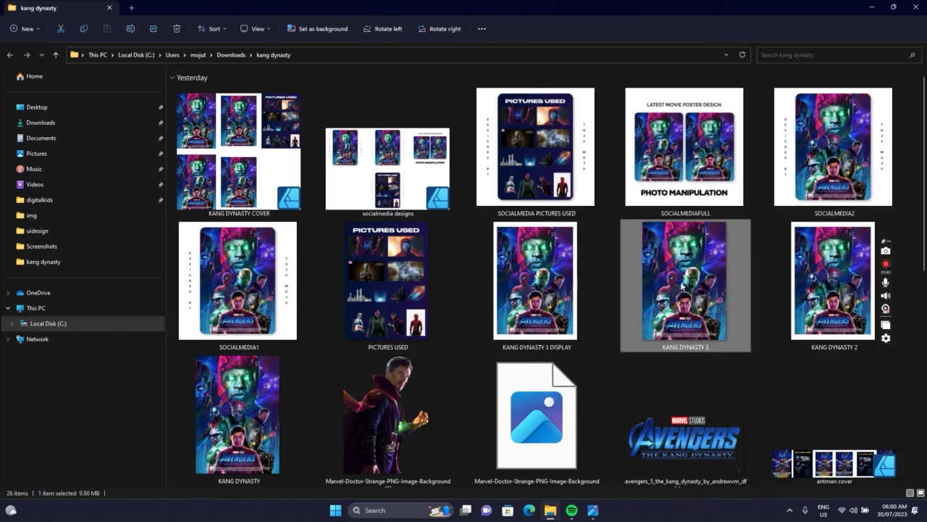
{"action": "double_click", "coordinate": [802, 263]}
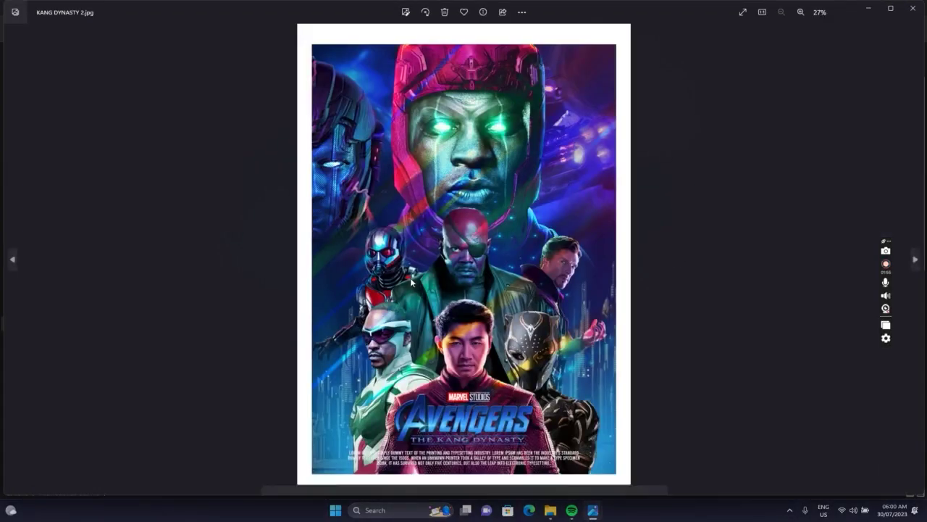
{"action": "key", "text": "Right"}
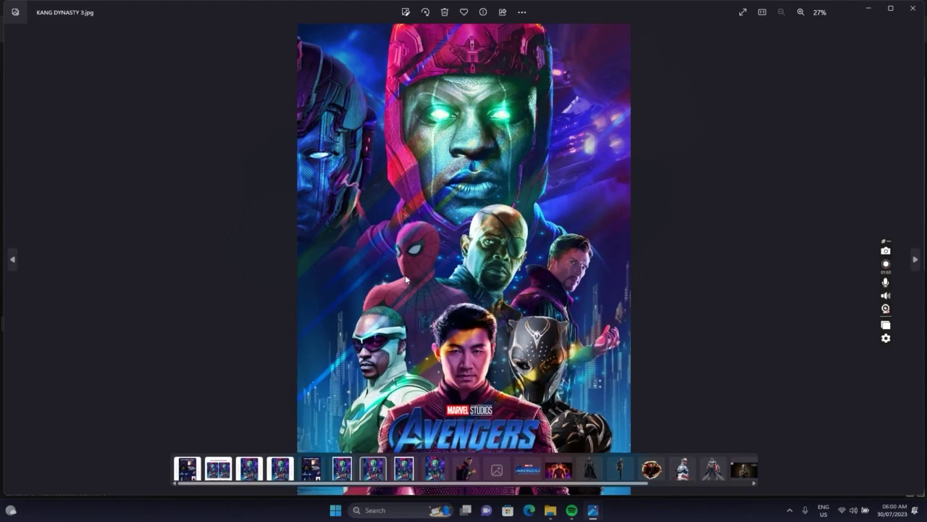
{"action": "key", "text": "Left"}
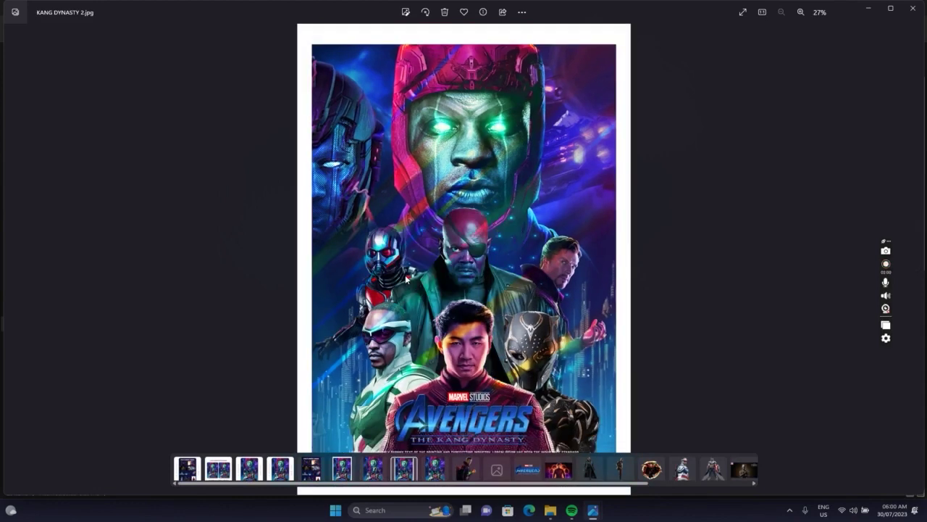
{"action": "key", "text": "Right"}
{"action": "key", "text": "Left"}
{"action": "left_click", "coordinate": [907, 11]}
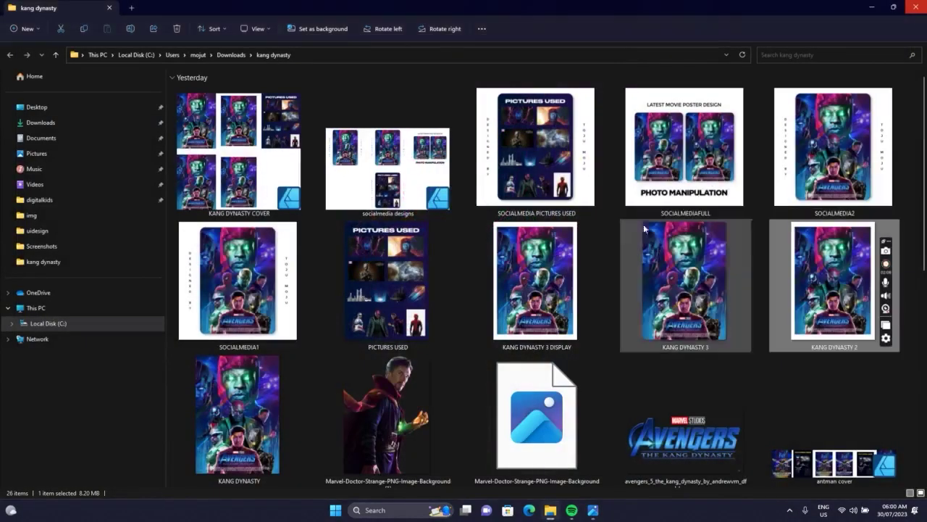
Launch Affinity Designer and dismiss the new version notice.
{"action": "key", "text": "super"}
{"action": "type", "text": "aff"}
{"action": "key", "text": "Return"}
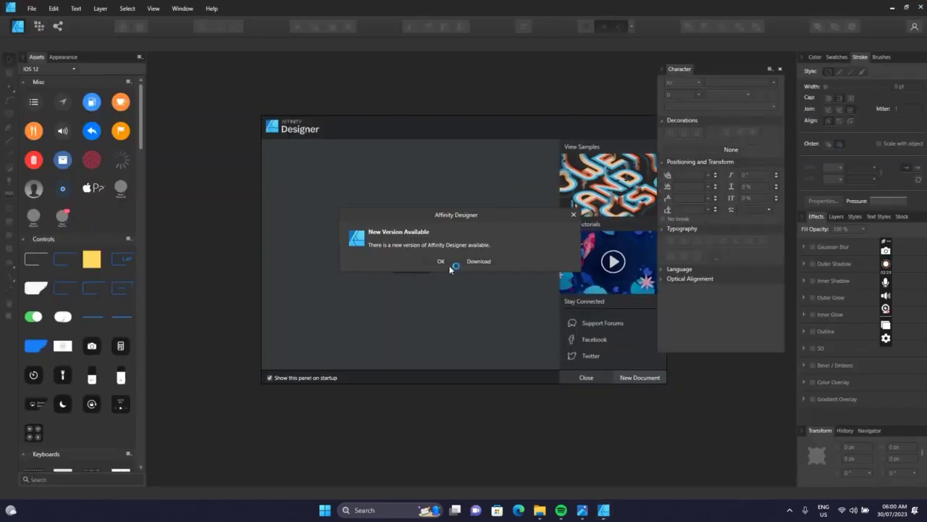
{"action": "left_click", "coordinate": [441, 261]}
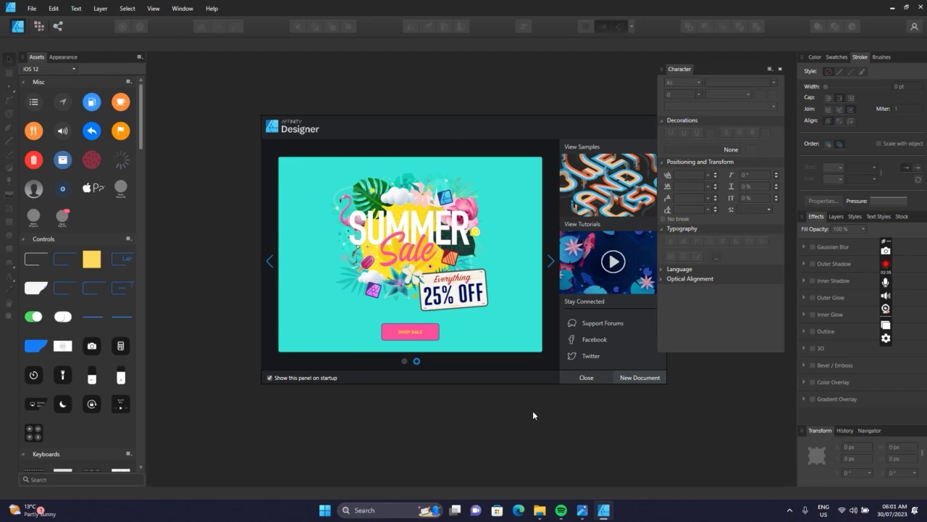
Create a portrait A4 document of 210 × 297 mm at 300 DPI with an artboard, leaving the artboard deselected.
{"action": "key", "text": "ctrl+n"}
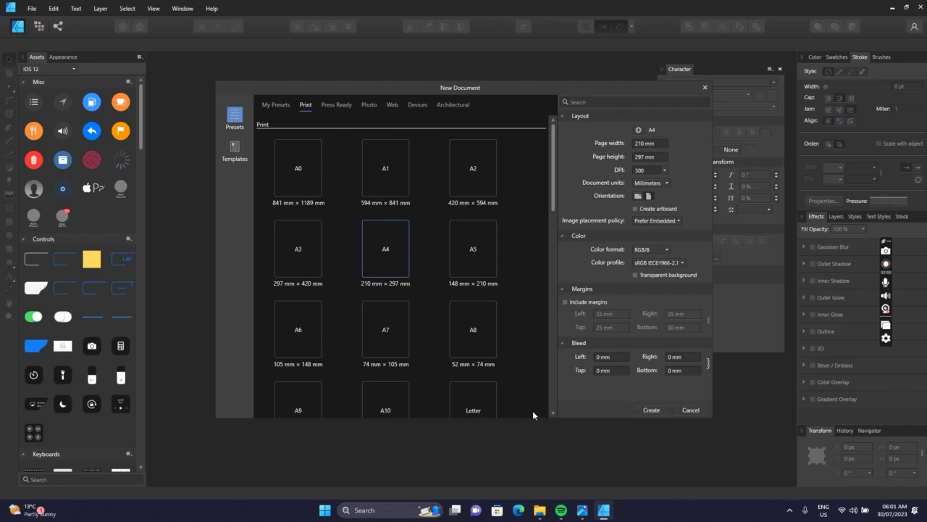
{"action": "left_click", "coordinate": [640, 195]}
{"action": "left_click", "coordinate": [649, 195]}
{"action": "left_click", "coordinate": [635, 209]}
{"action": "left_click", "coordinate": [651, 410]}
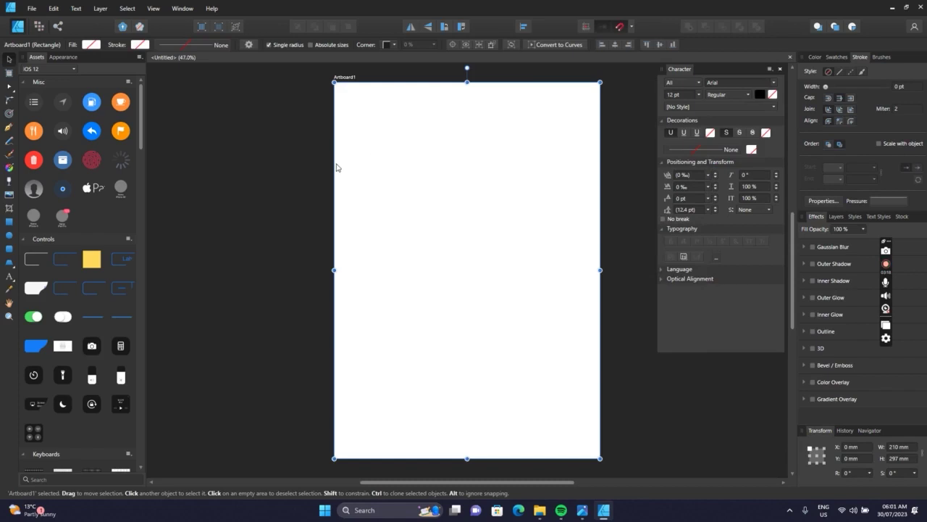
{"action": "left_click", "coordinate": [305, 176]}
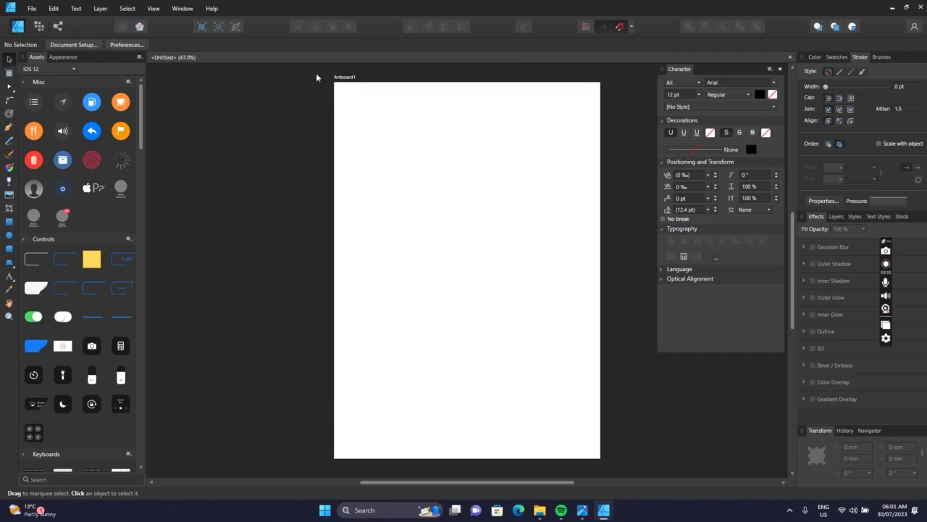
Place the shang-chi image from the kang dynasty folder onto the artboard.
{"action": "left_click", "coordinate": [30, 10]}
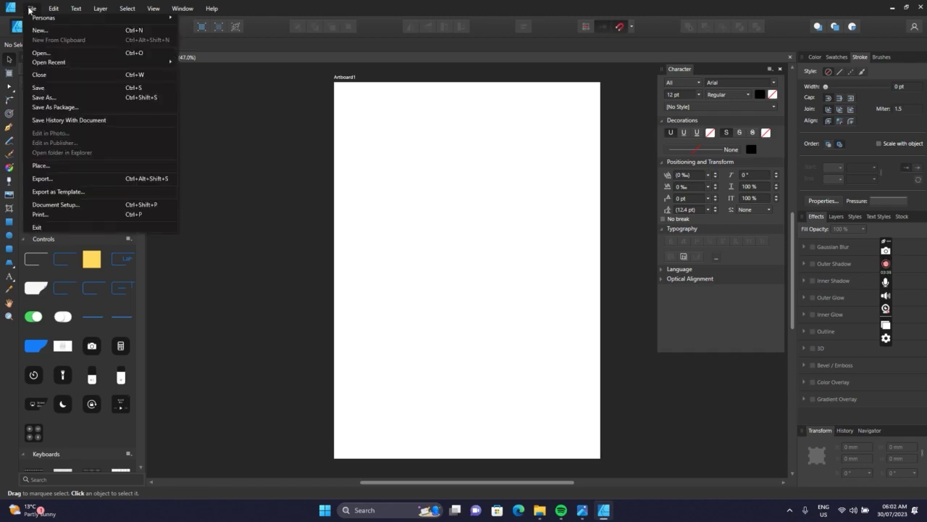
{"action": "left_click", "coordinate": [88, 172]}
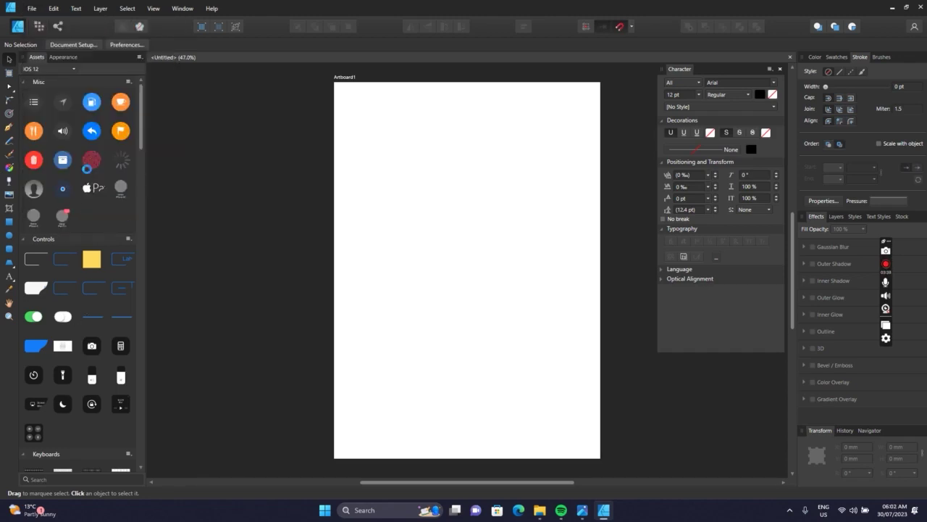
{"action": "scroll", "coordinate": [598, 308], "scroll_direction": "up", "scroll_amount": 3, "text": "ctrl"}
{"action": "scroll", "coordinate": [596, 308], "scroll_direction": "down", "scroll_amount": 4}
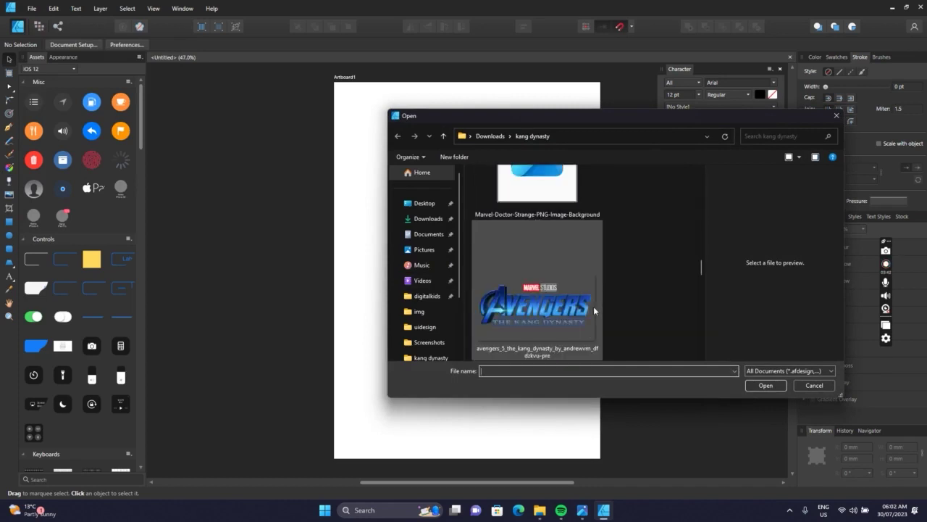
{"action": "scroll", "coordinate": [593, 305], "scroll_direction": "down", "scroll_amount": 2}
{"action": "double_click", "coordinate": [534, 301]}
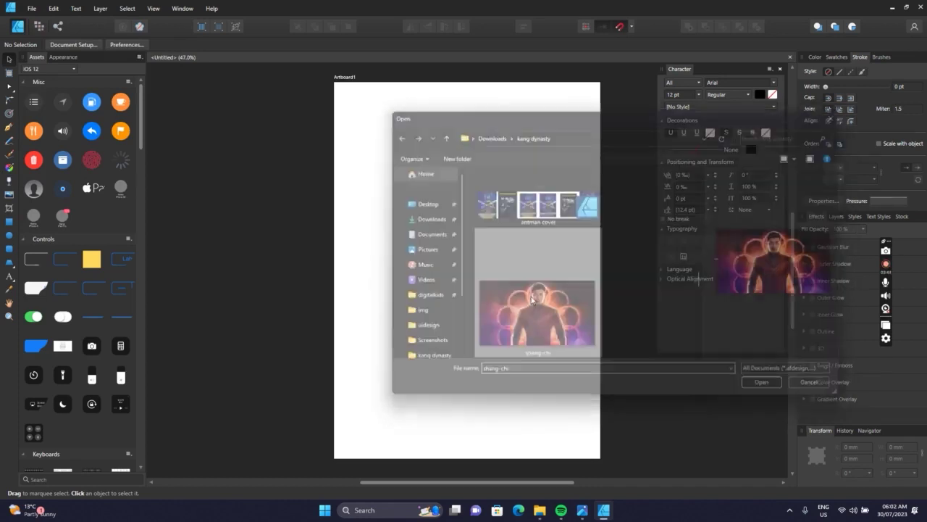
{"action": "left_click", "coordinate": [501, 282]}
Scale the shang-chi image to about 311 × 175 mm and centre it along the artboard's bottom edge.
{"action": "left_click_drag", "start_coordinate": [516, 274], "coordinate": [487, 273]}
{"action": "left_click_drag", "start_coordinate": [608, 208], "coordinate": [695, 155]}
{"action": "left_click_drag", "start_coordinate": [601, 254], "coordinate": [547, 355]}
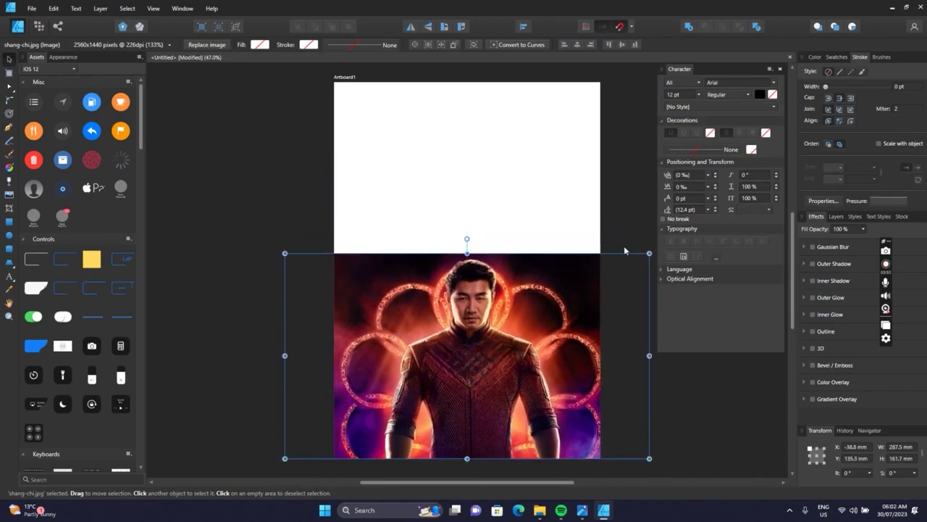
{"action": "left_click_drag", "start_coordinate": [649, 252], "coordinate": [681, 234]}
{"action": "left_click_drag", "start_coordinate": [526, 328], "coordinate": [512, 326]}
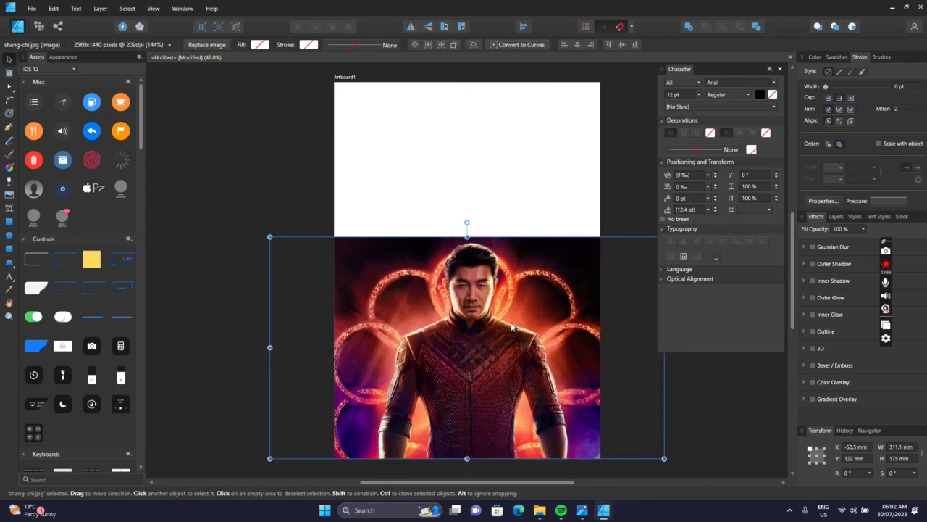
Switch to the Pixel Persona and select the man's figure in the shang-chi image with the Selection Brush.
{"action": "scroll", "coordinate": [494, 324], "scroll_direction": "down", "scroll_amount": 2}
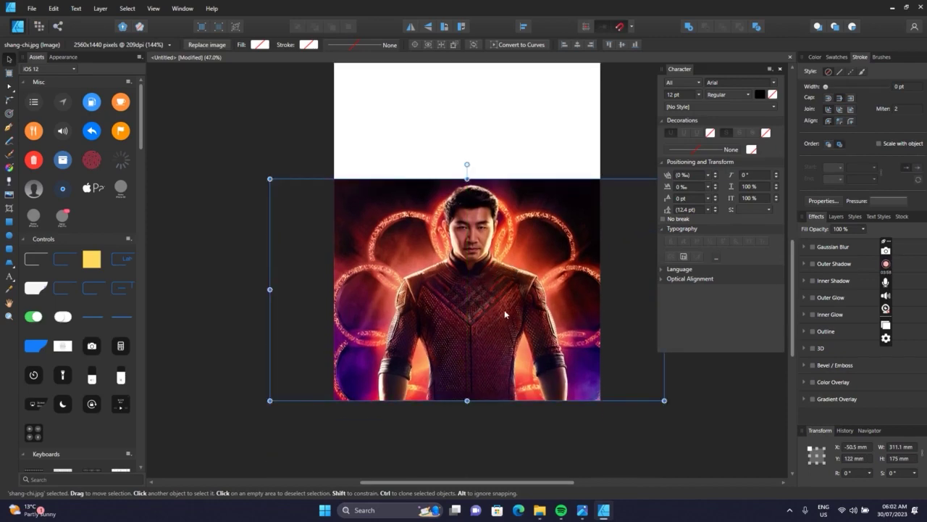
{"action": "scroll", "coordinate": [525, 310], "scroll_direction": "up", "scroll_amount": 2}
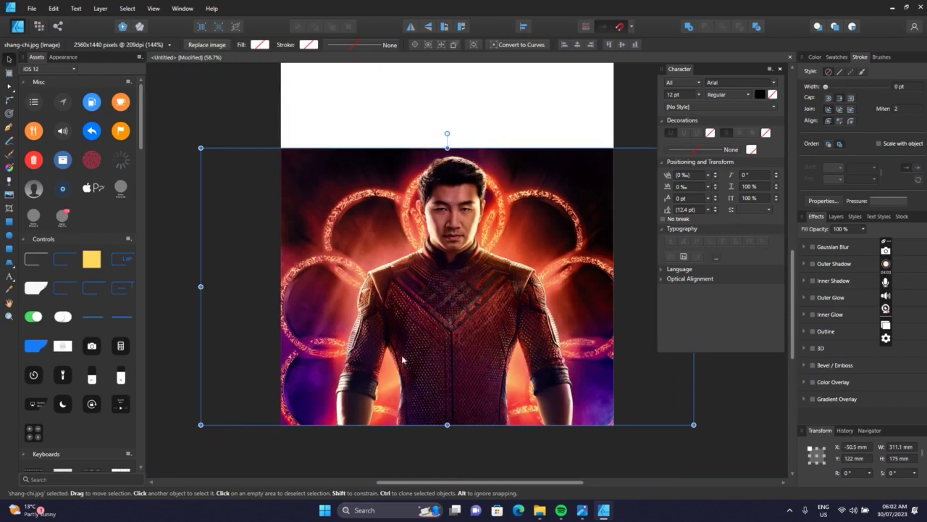
{"action": "left_click", "coordinate": [39, 29]}
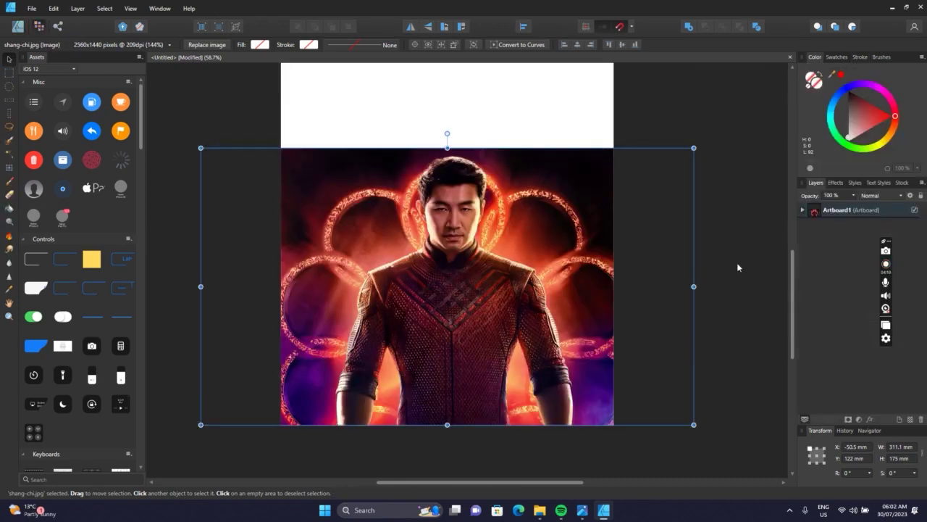
{"action": "left_click", "coordinate": [10, 141]}
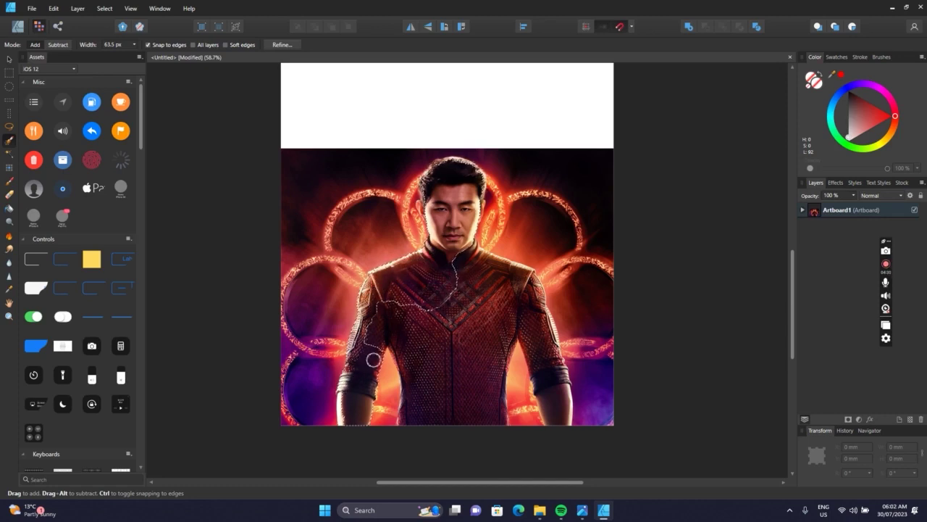
{"action": "left_click_drag", "start_coordinate": [433, 384], "coordinate": [434, 414]}
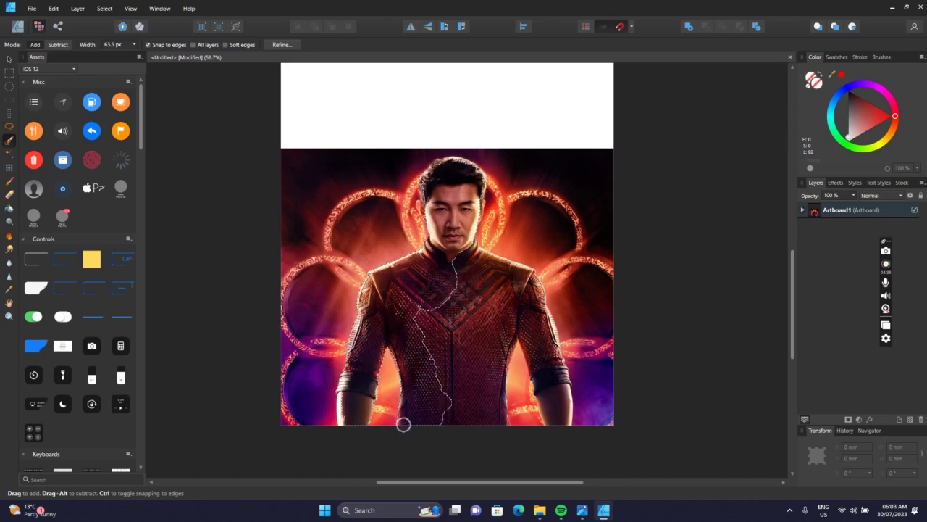
{"action": "mouse_move", "coordinate": [501, 408]}
{"action": "left_mouse_down"}
{"action": "mouse_move", "coordinate": [498, 341]}
{"action": "mouse_move", "coordinate": [507, 319]}
{"action": "mouse_move", "coordinate": [525, 309]}
{"action": "left_mouse_up"}
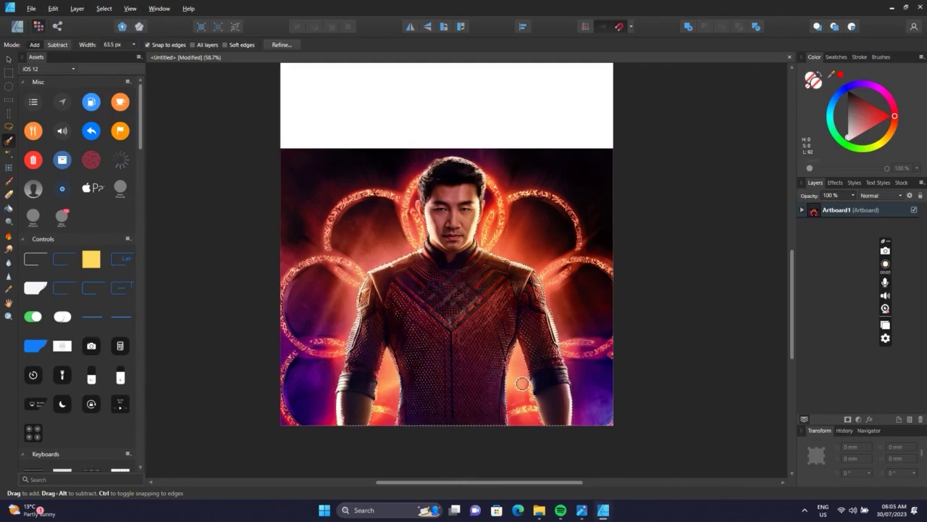
Subtract the glowing background gap between the torso and the arm on the image's right from the selection.
{"action": "key", "text": "alt"}
{"action": "key", "text": "alt"}
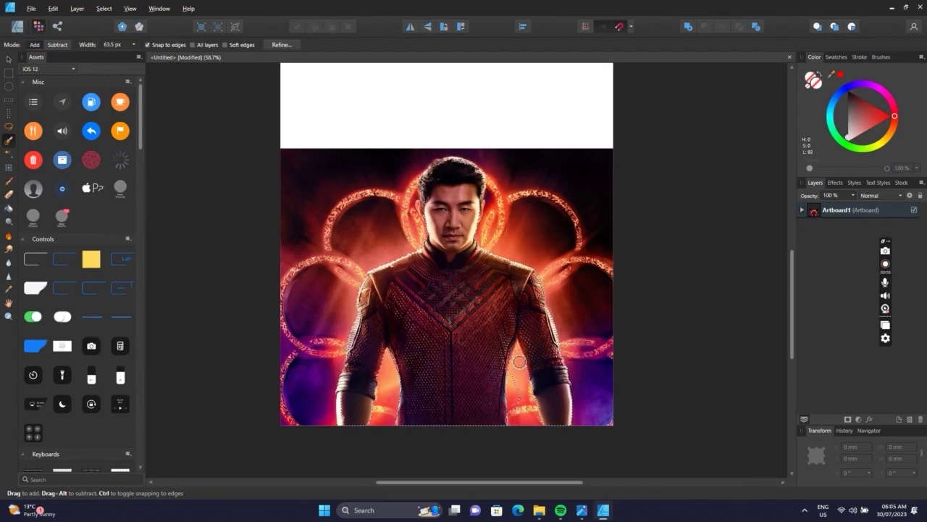
{"action": "left_click_drag", "start_coordinate": [520, 351], "coordinate": [519, 376]}
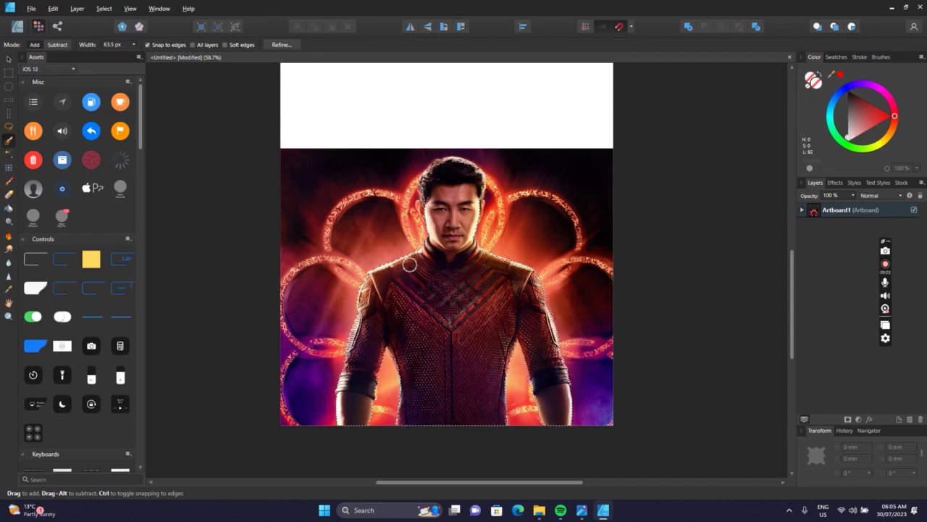
Reduce the Selection Brush width to 20.4 px for the selection edges around the arm gap on the image's left.
{"action": "scroll", "coordinate": [410, 264], "scroll_direction": "up", "scroll_amount": 3}
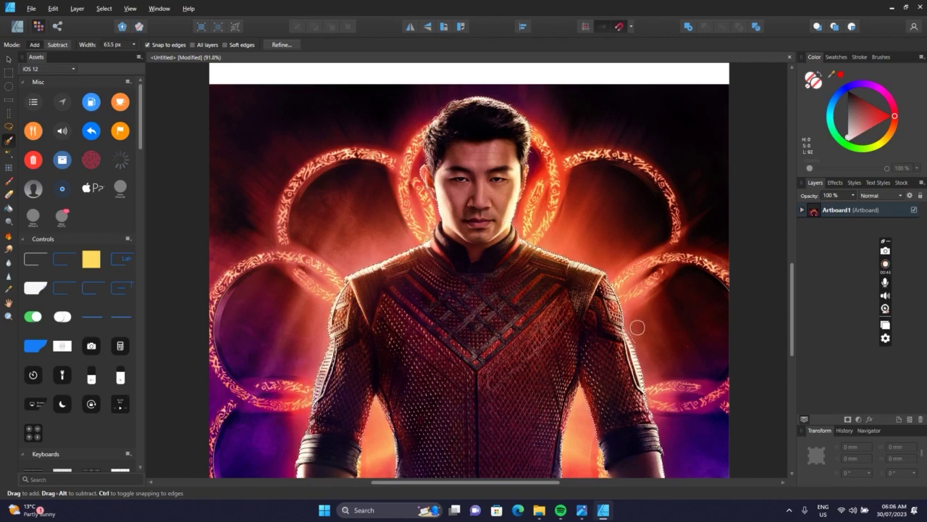
{"action": "scroll", "coordinate": [634, 334], "scroll_direction": "down", "scroll_amount": 3}
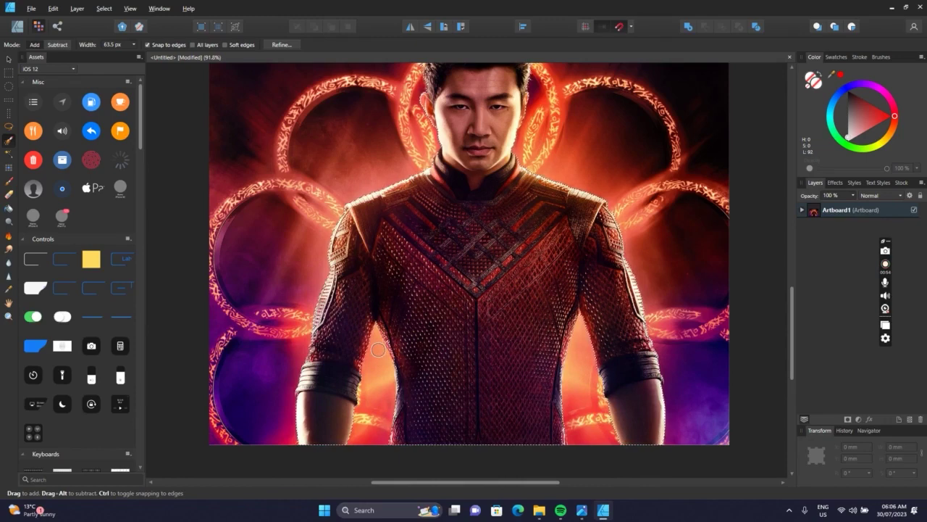
{"action": "key", "text": "bracketleft"}
{"action": "key", "text": "bracketleft"}
{"action": "key", "text": "bracketleft"}
{"action": "key", "text": "bracketleft"}
{"action": "key", "text": "bracketleft"}
{"action": "scroll", "coordinate": [387, 338], "scroll_direction": "up", "scroll_amount": 3}
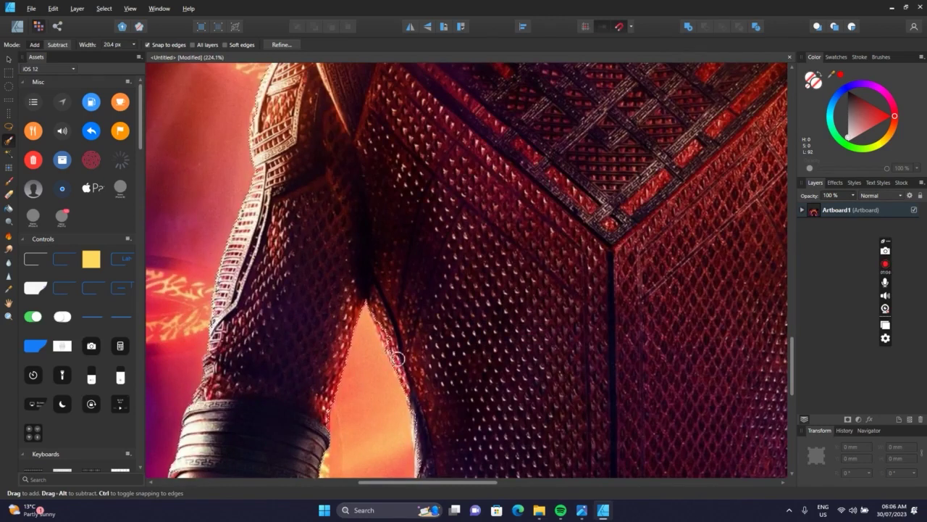
Check the figure's selection outline, start refining the selection and set the border width to 0 %.
{"action": "scroll", "coordinate": [415, 343], "scroll_direction": "down", "scroll_amount": 4}
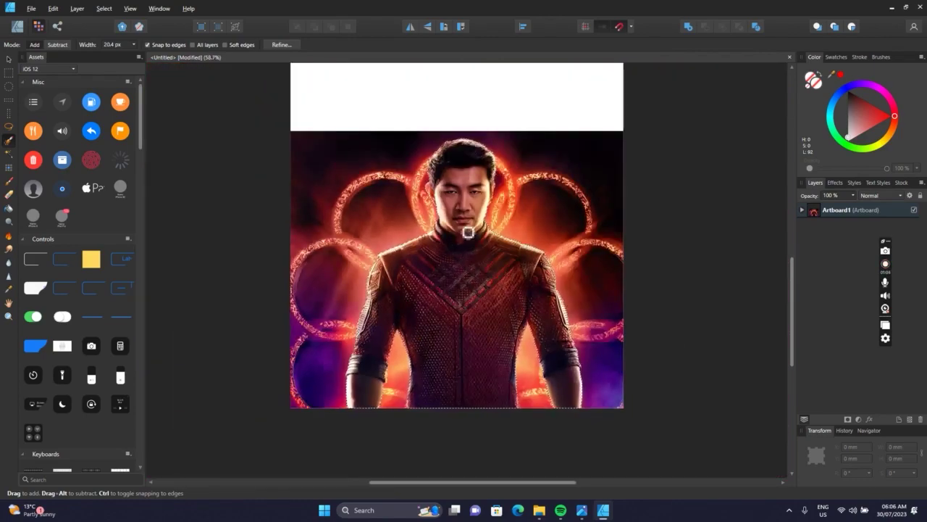
{"action": "scroll", "coordinate": [468, 229], "scroll_direction": "up", "scroll_amount": 2}
{"action": "scroll", "coordinate": [465, 229], "scroll_direction": "down", "scroll_amount": 2}
{"action": "scroll", "coordinate": [451, 164], "scroll_direction": "up", "scroll_amount": 2}
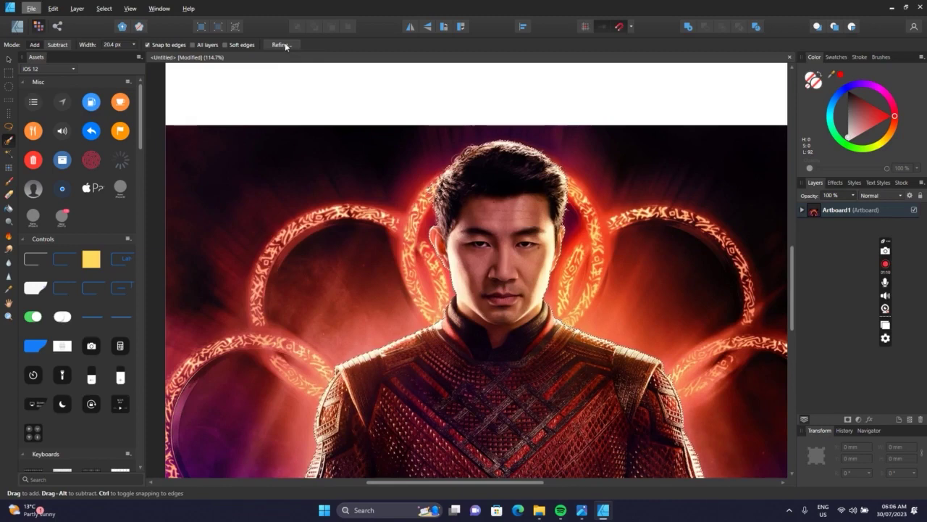
{"action": "scroll", "coordinate": [582, 247], "scroll_direction": "down", "scroll_amount": 2}
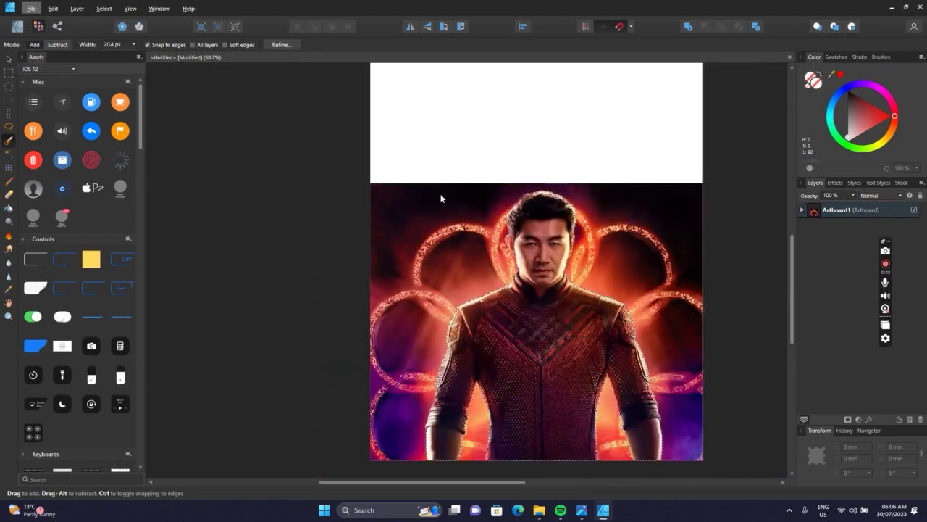
{"action": "left_click", "coordinate": [276, 44]}
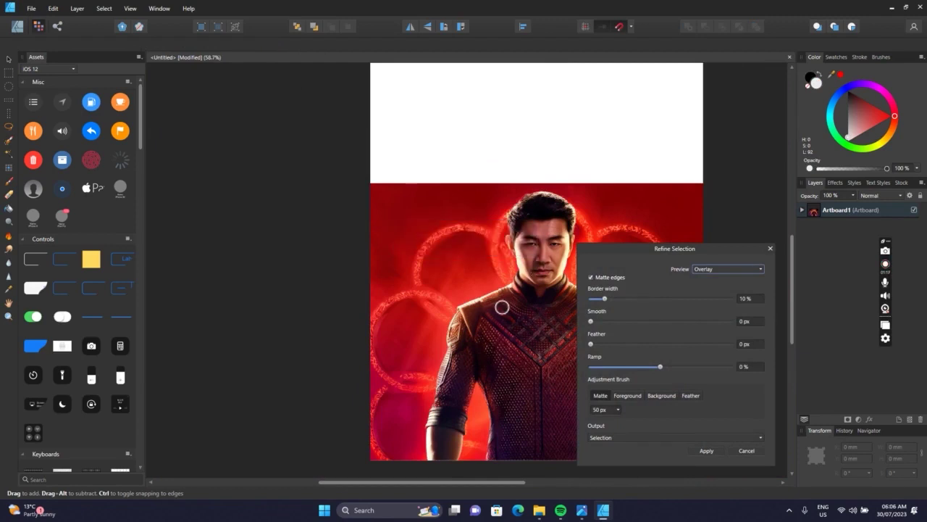
{"action": "scroll", "coordinate": [497, 300], "scroll_direction": "right", "scroll_amount": 3}
{"action": "scroll", "coordinate": [469, 319], "scroll_direction": "down", "scroll_amount": 1}
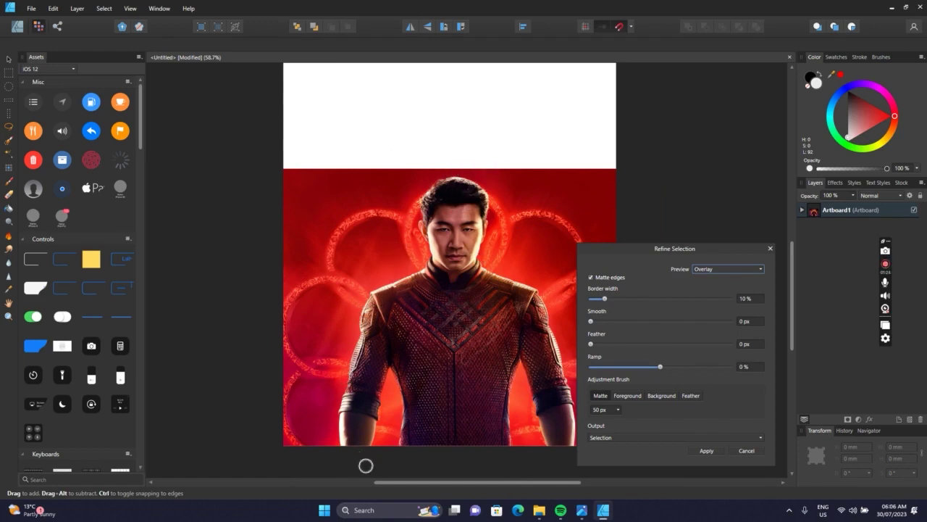
{"action": "left_click_drag", "start_coordinate": [605, 299], "coordinate": [589, 299]}
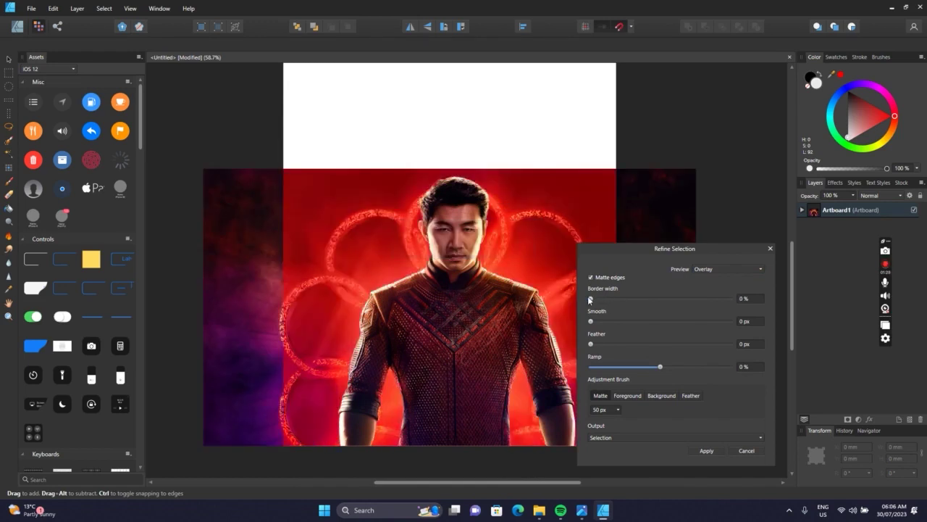
Output the refined selection as a new layer and hide the original shang-chi.jpg layer.
{"action": "left_click", "coordinate": [631, 437]}
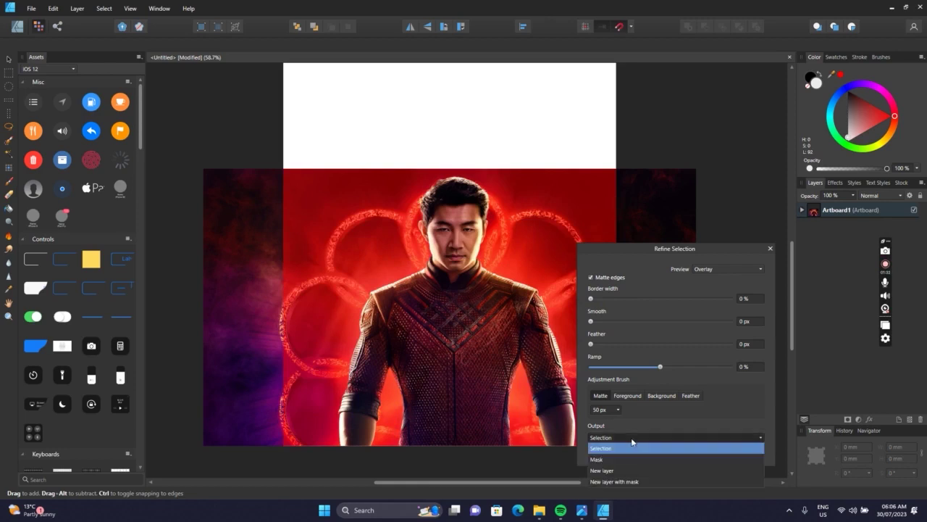
{"action": "left_click", "coordinate": [632, 441]}
{"action": "left_click", "coordinate": [604, 439]}
{"action": "left_click", "coordinate": [609, 472]}
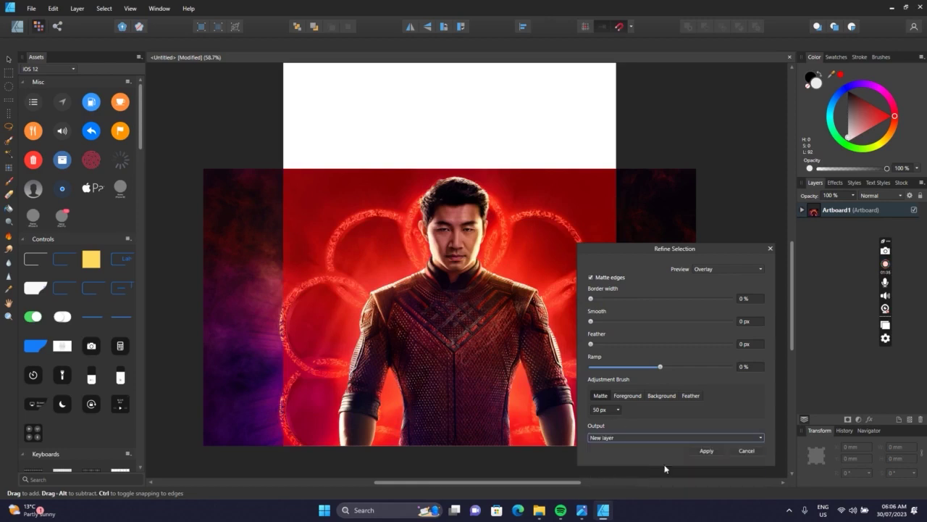
{"action": "left_click", "coordinate": [702, 453]}
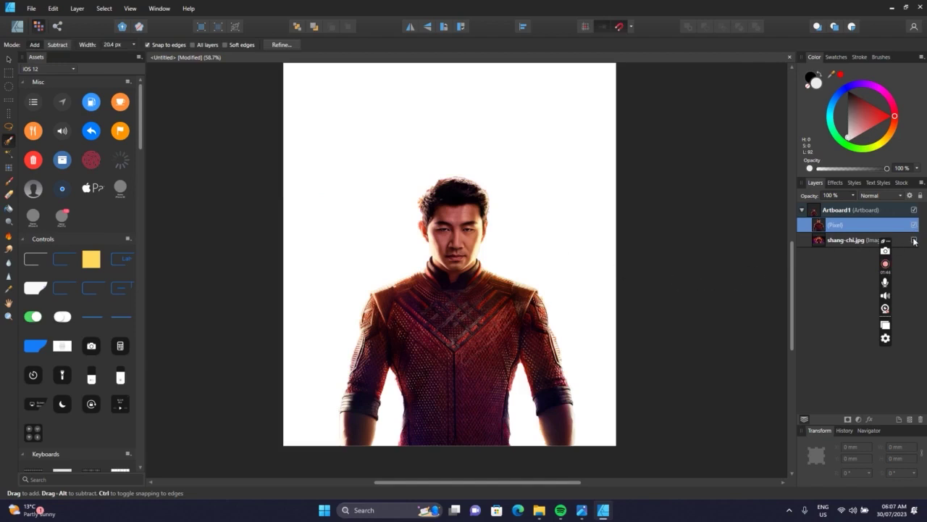
{"action": "left_click", "coordinate": [913, 240]}
{"action": "left_click", "coordinate": [914, 240]}
Scale the Shang-Chi cut-out to about 127 × 144 mm and centre it at the artboard's lower edge.
{"action": "left_click", "coordinate": [9, 58]}
{"action": "left_click_drag", "start_coordinate": [577, 177], "coordinate": [558, 197]}
{"action": "left_click_drag", "start_coordinate": [494, 250], "coordinate": [484, 296]}
{"action": "scroll", "coordinate": [512, 249], "scroll_direction": "down", "scroll_amount": 1}
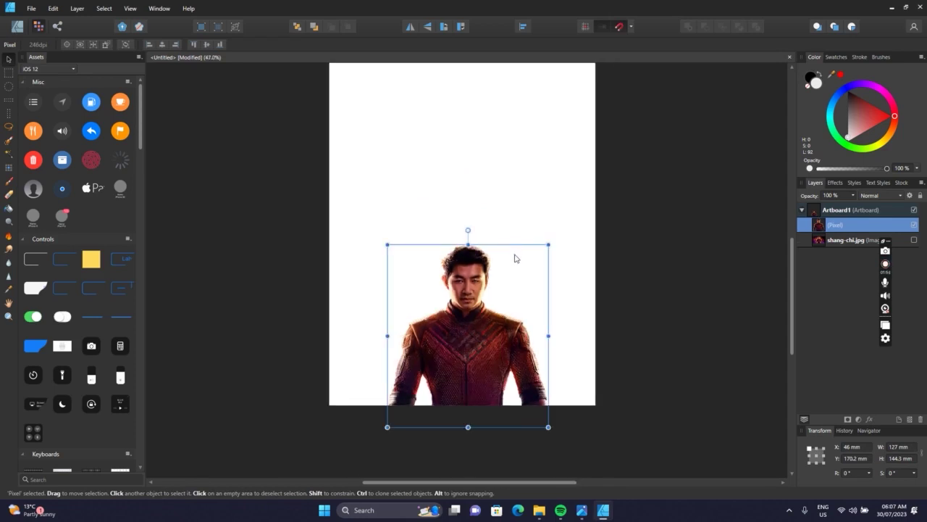
{"action": "scroll", "coordinate": [513, 253], "scroll_direction": "up", "scroll_amount": 1}
{"action": "left_click", "coordinate": [466, 213]}
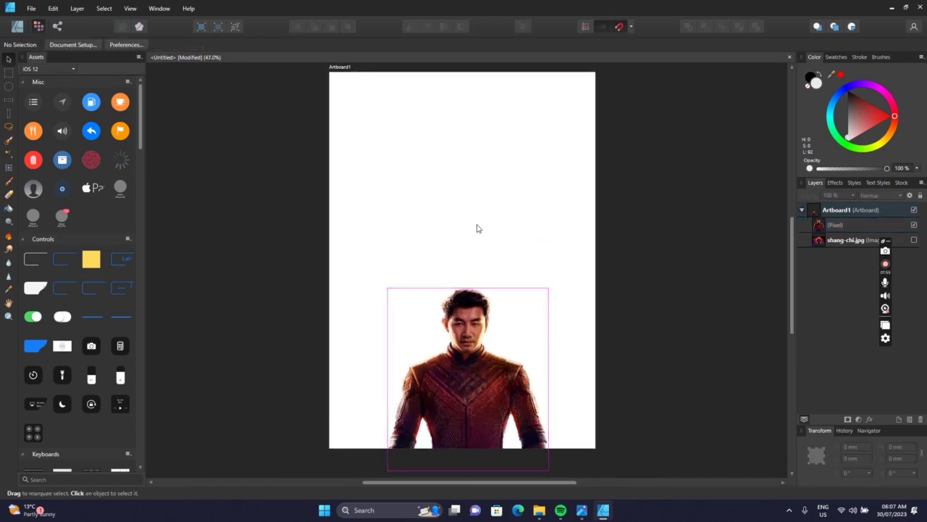
Place the Captain America image with the red goggles and shield from the kang dynasty folder above the Shang-Chi figure.
{"action": "left_click", "coordinate": [29, 8]}
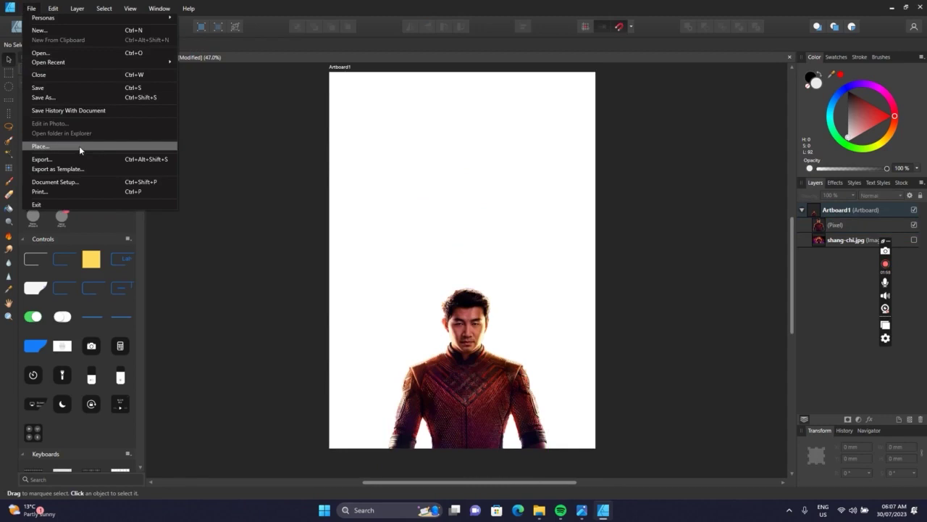
{"action": "left_click", "coordinate": [78, 147]}
{"action": "scroll", "coordinate": [552, 271], "scroll_direction": "down", "scroll_amount": 5}
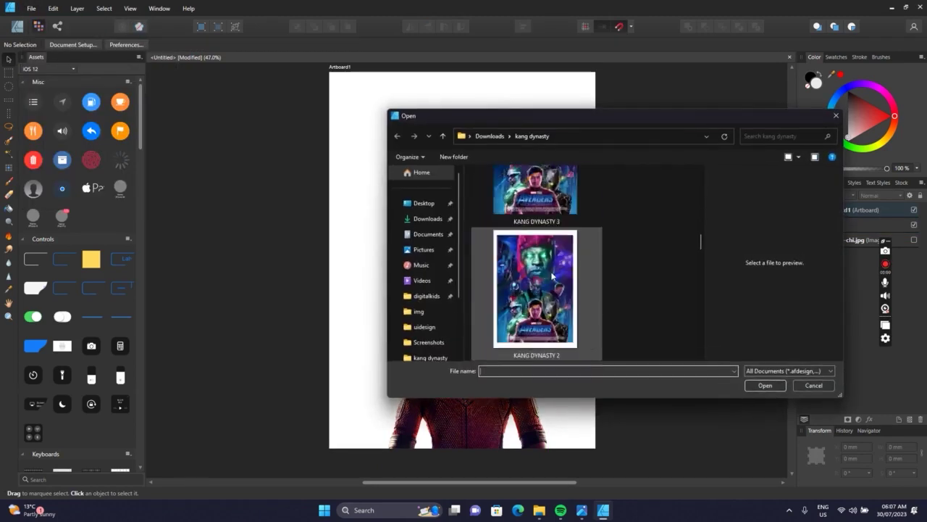
{"action": "scroll", "coordinate": [551, 271], "scroll_direction": "down", "scroll_amount": 2}
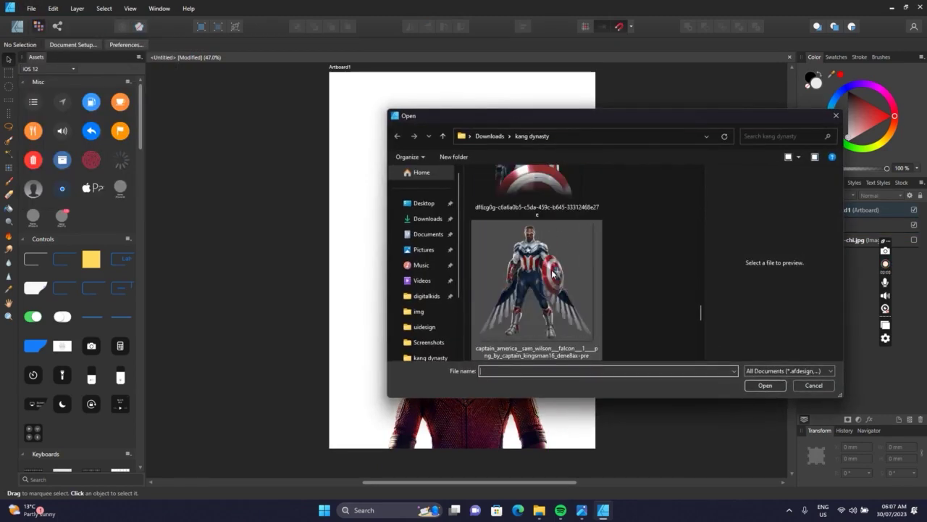
{"action": "scroll", "coordinate": [552, 271], "scroll_direction": "up", "scroll_amount": 1}
{"action": "left_click", "coordinate": [543, 252]}
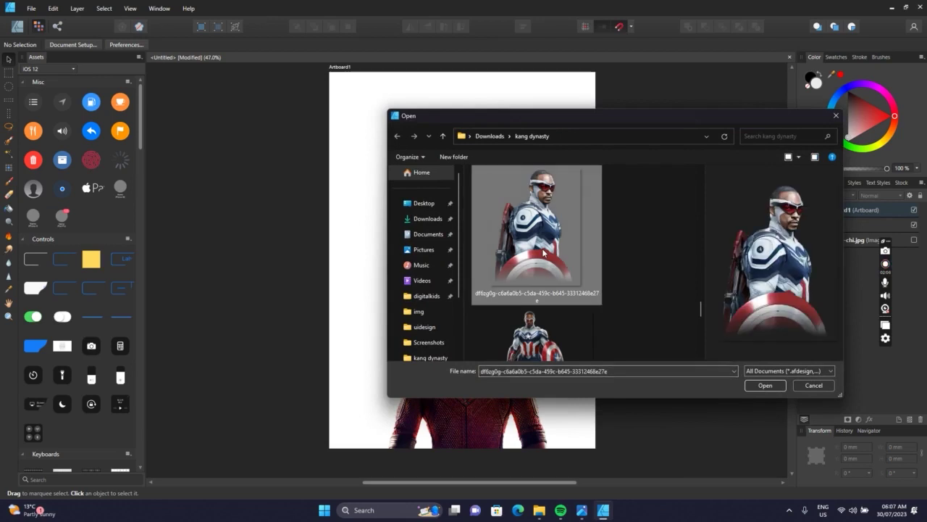
{"action": "double_click", "coordinate": [543, 252]}
{"action": "left_click", "coordinate": [452, 196]}
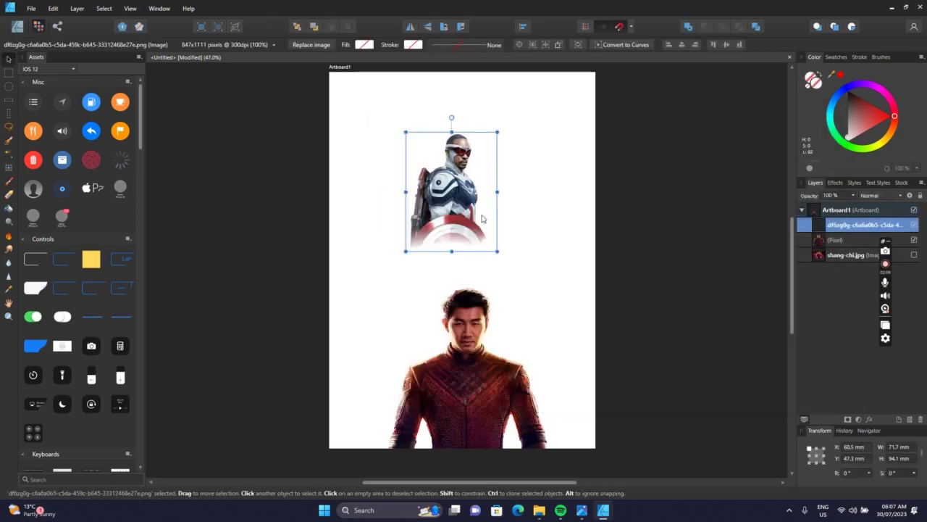
Flip the Captain America image horizontally, scale it to about 112 × 147 mm and move it to the artboard's lower left.
{"action": "left_click_drag", "start_coordinate": [492, 253], "coordinate": [511, 268]}
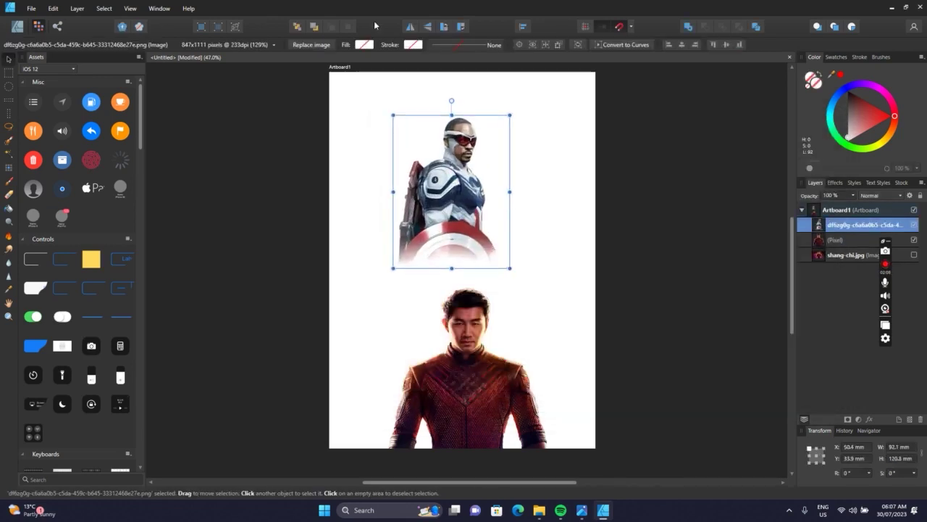
{"action": "left_click", "coordinate": [416, 29]}
{"action": "left_click_drag", "start_coordinate": [464, 172], "coordinate": [417, 345]}
{"action": "mouse_move", "coordinate": [461, 288]}
{"action": "left_mouse_down"}
{"action": "mouse_move", "coordinate": [483, 268]}
{"action": "mouse_move", "coordinate": [472, 275]}
{"action": "left_mouse_up"}
{"action": "left_click_drag", "start_coordinate": [410, 313], "coordinate": [412, 326]}
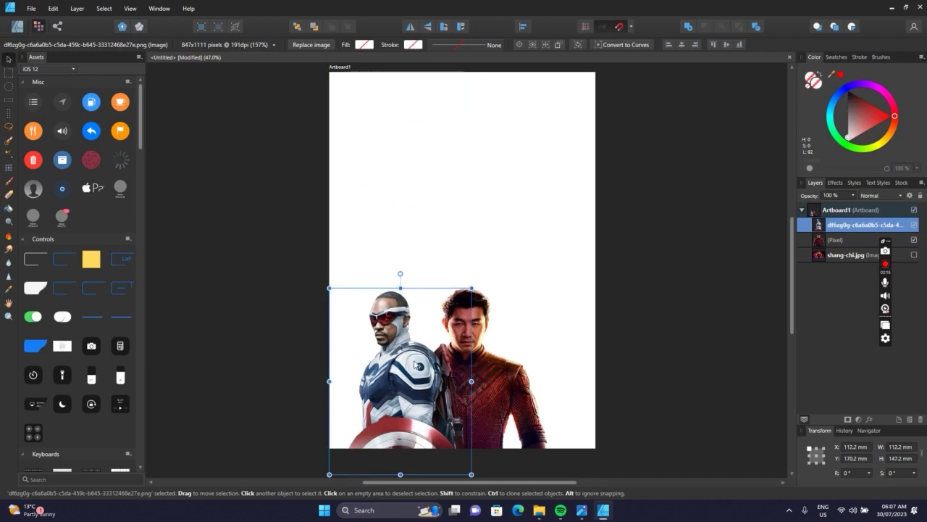
{"action": "mouse_move", "coordinate": [418, 363]}
{"action": "left_mouse_down"}
{"action": "mouse_move", "coordinate": [448, 365]}
{"action": "mouse_move", "coordinate": [420, 370]}
{"action": "left_mouse_up"}
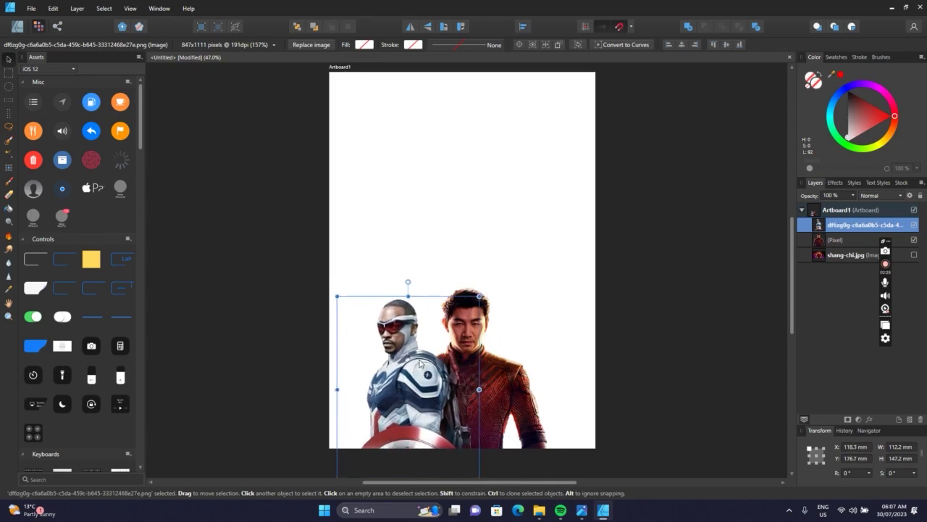
Send the Captain America image behind the Shang-Chi cut-out, then enlarge it slightly and tuck it against his shoulder.
{"action": "key", "text": "ctrl+bracketleft"}
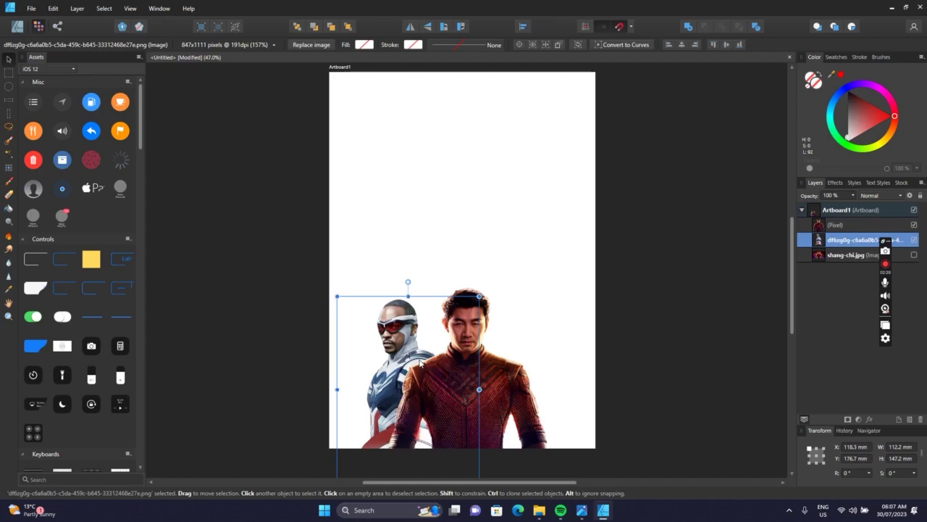
{"action": "left_click_drag", "start_coordinate": [399, 350], "coordinate": [410, 353]}
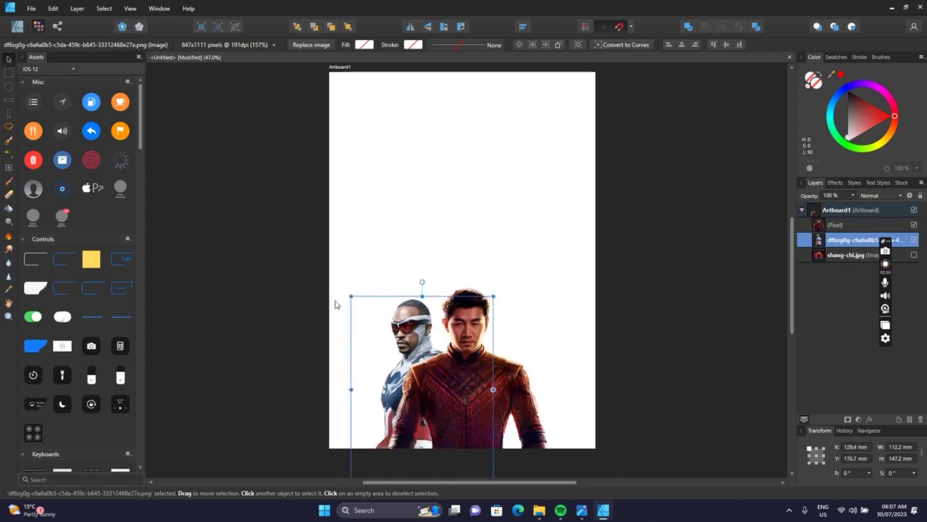
{"action": "left_click_drag", "start_coordinate": [350, 297], "coordinate": [343, 293]}
{"action": "left_click_drag", "start_coordinate": [405, 335], "coordinate": [402, 335]}
{"action": "left_click", "coordinate": [302, 285]}
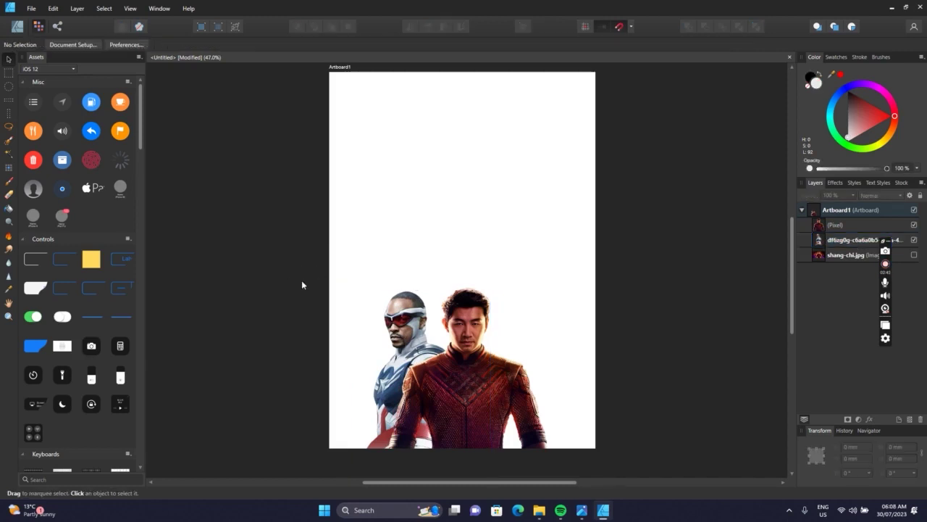
{"action": "left_click", "coordinate": [398, 342]}
{"action": "left_click", "coordinate": [372, 211]}
{"action": "left_click", "coordinate": [31, 8]}
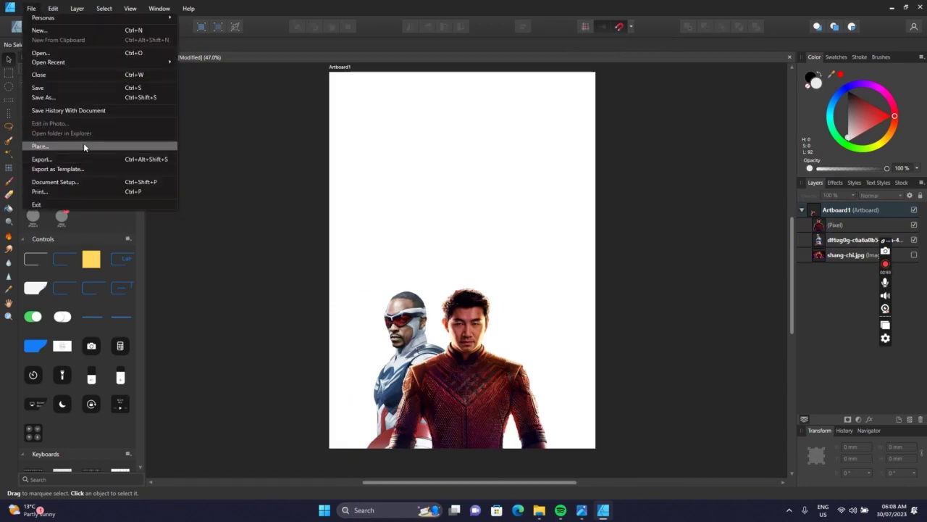
{"action": "left_click", "coordinate": [290, 197]}
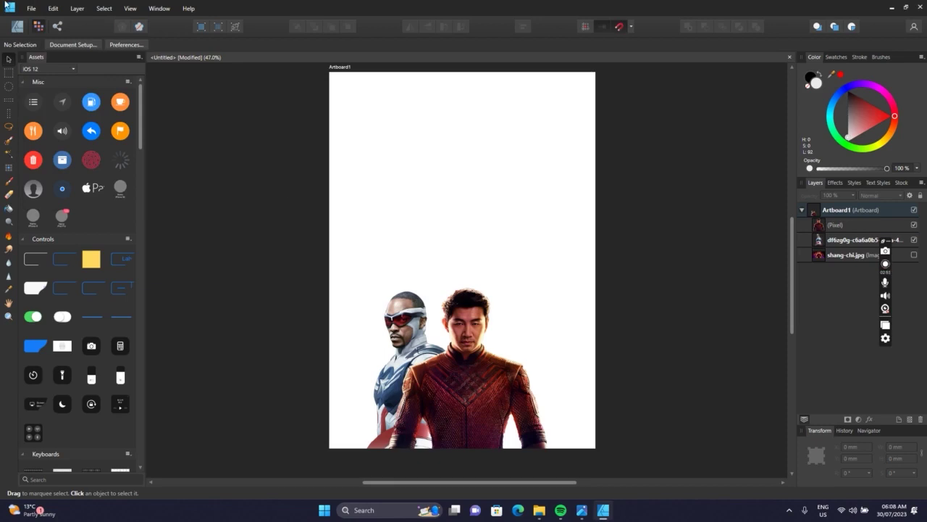
{"action": "left_click", "coordinate": [32, 8]}
{"action": "left_click", "coordinate": [276, 213]}
Place the Wakanda-Forever-at-DLR image on the artboard and scale it to about 322 × 181 mm across the middle.
{"action": "key", "text": "ctrl+o"}
{"action": "scroll", "coordinate": [508, 265], "scroll_direction": "down", "scroll_amount": 6}
{"action": "scroll", "coordinate": [509, 262], "scroll_direction": "down", "scroll_amount": 2}
{"action": "scroll", "coordinate": [507, 247], "scroll_direction": "up", "scroll_amount": 4}
{"action": "left_click", "coordinate": [504, 226]}
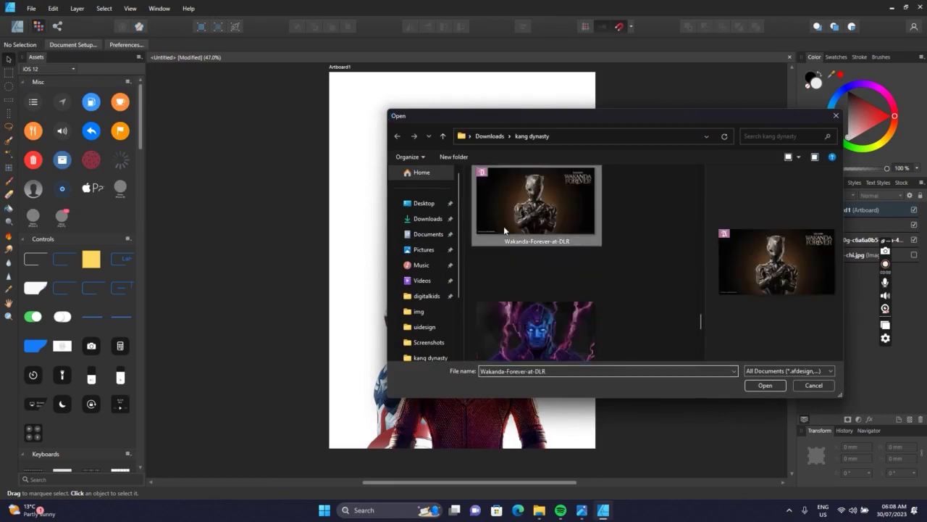
{"action": "double_click", "coordinate": [503, 226]}
{"action": "left_click", "coordinate": [451, 217]}
{"action": "left_click_drag", "start_coordinate": [530, 247], "coordinate": [680, 328]}
{"action": "left_click_drag", "start_coordinate": [439, 189], "coordinate": [456, 233]}
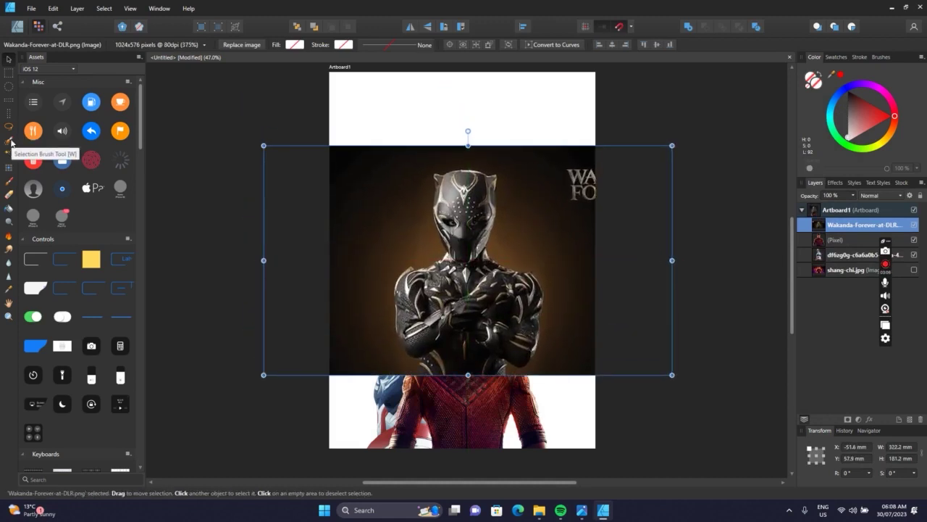
Select the Black Panther figure's head, torso and crossed arms with the Selection Brush at a width of 165.7 px.
{"action": "left_click", "coordinate": [9, 142]}
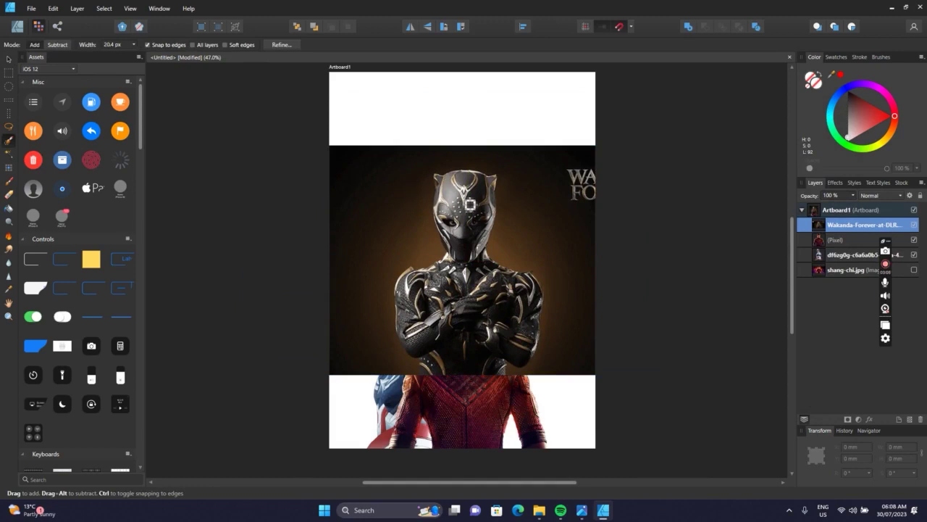
{"action": "key", "text": "bracketright"}
{"action": "key", "text": "bracketright"}
{"action": "key", "text": "bracketright"}
{"action": "key", "text": "bracketright"}
{"action": "key", "text": "bracketright"}
{"action": "mouse_move", "coordinate": [450, 178]}
{"action": "left_mouse_down"}
{"action": "mouse_move", "coordinate": [464, 206]}
{"action": "mouse_move", "coordinate": [485, 184]}
{"action": "mouse_move", "coordinate": [482, 216]}
{"action": "mouse_move", "coordinate": [459, 242]}
{"action": "mouse_move", "coordinate": [444, 231]}
{"action": "mouse_move", "coordinate": [442, 180]}
{"action": "left_mouse_up"}
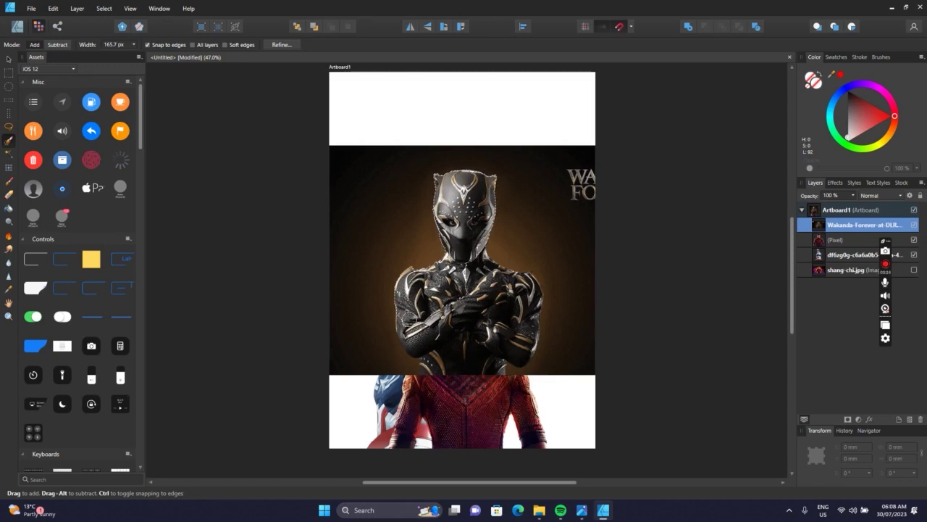
{"action": "left_click_drag", "start_coordinate": [458, 335], "coordinate": [454, 332]}
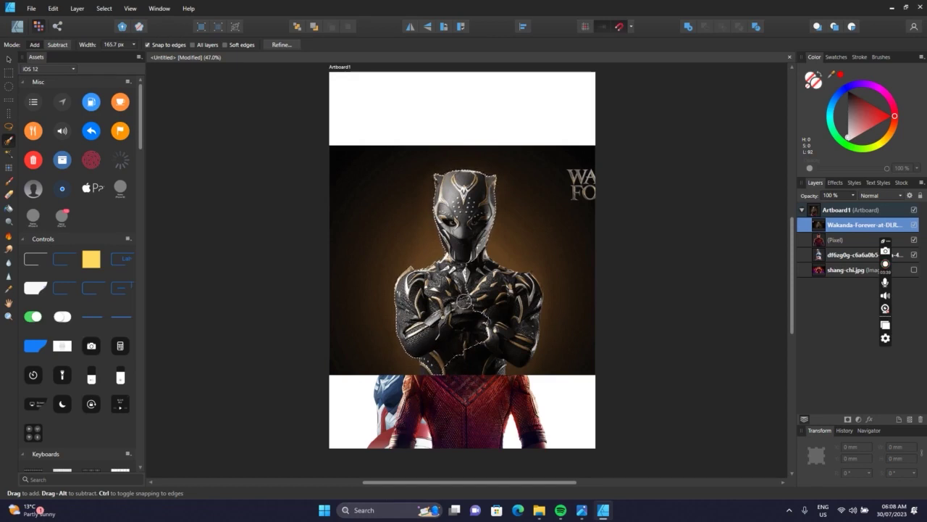
{"action": "mouse_move", "coordinate": [503, 298]}
{"action": "left_mouse_down"}
{"action": "mouse_move", "coordinate": [510, 330]}
{"action": "mouse_move", "coordinate": [506, 341]}
{"action": "mouse_move", "coordinate": [490, 336]}
{"action": "left_mouse_up"}
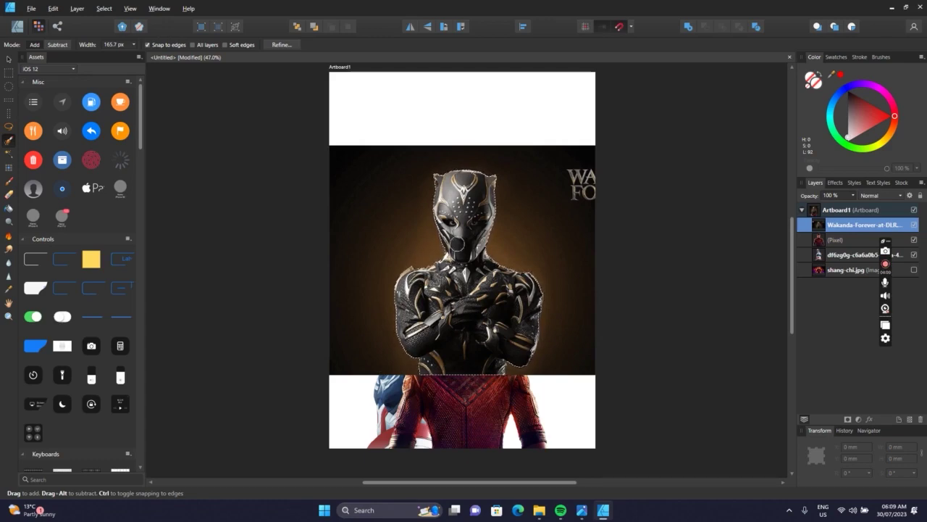
Reduce the Selection Brush width to 62.5 px and touch up the Black Panther selection below the figure's left elbow.
{"action": "scroll", "coordinate": [428, 199], "scroll_direction": "up", "scroll_amount": 5}
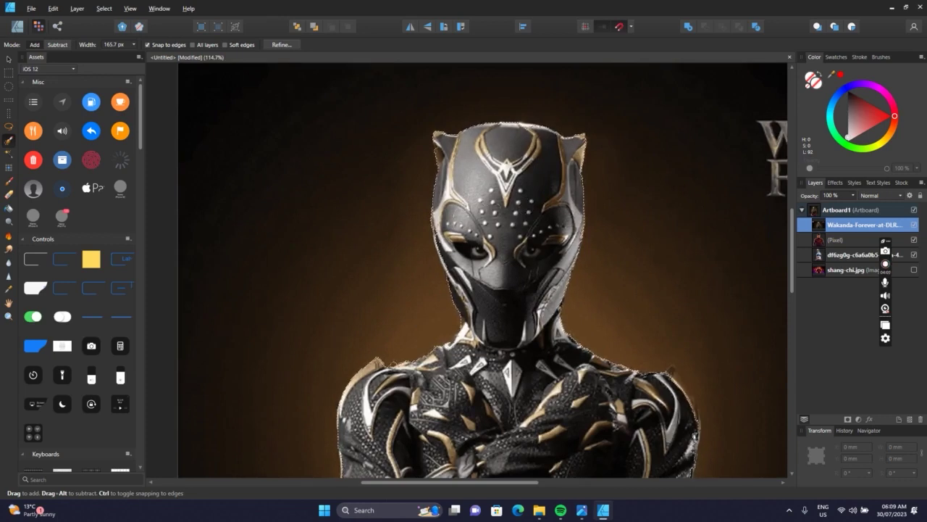
{"action": "key", "text": "bracketleft"}
{"action": "key", "text": "bracketleft"}
{"action": "key", "text": "bracketleft"}
{"action": "key", "text": "bracketleft"}
{"action": "key", "text": "bracketleft"}
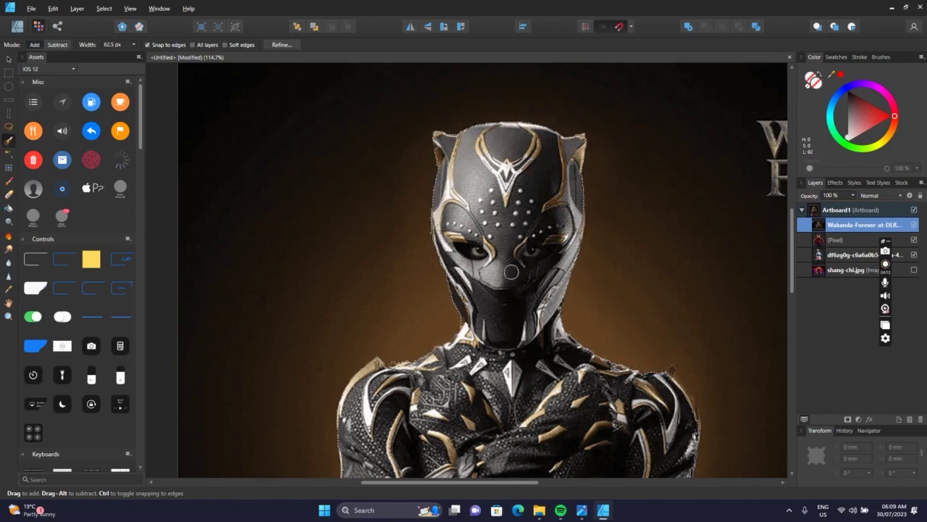
{"action": "scroll", "coordinate": [599, 414], "scroll_direction": "down", "scroll_amount": 5}
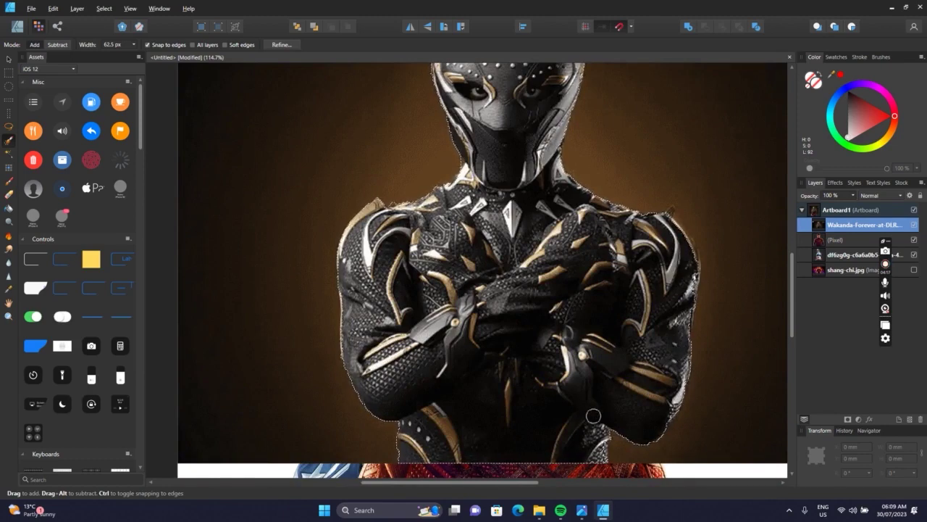
{"action": "left_click_drag", "start_coordinate": [598, 440], "coordinate": [643, 464]}
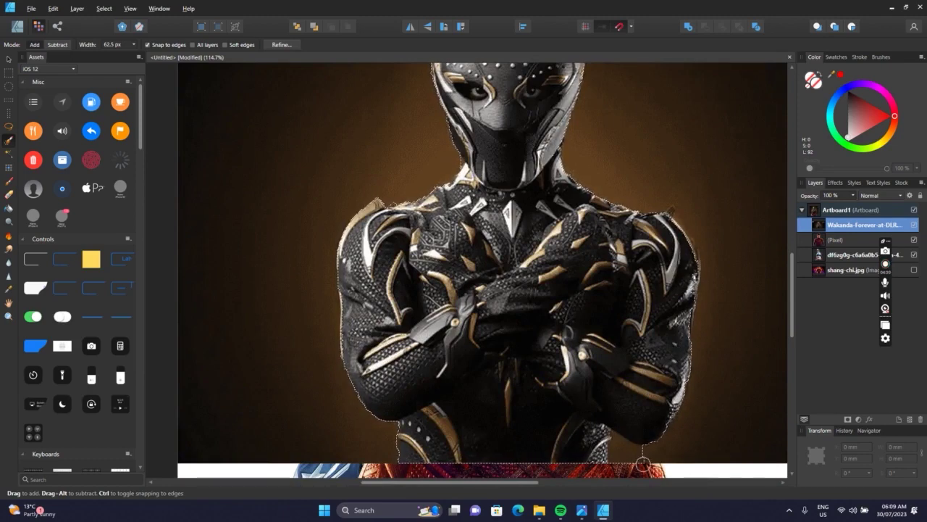
{"action": "scroll", "coordinate": [511, 340], "scroll_direction": "down", "scroll_amount": 3}
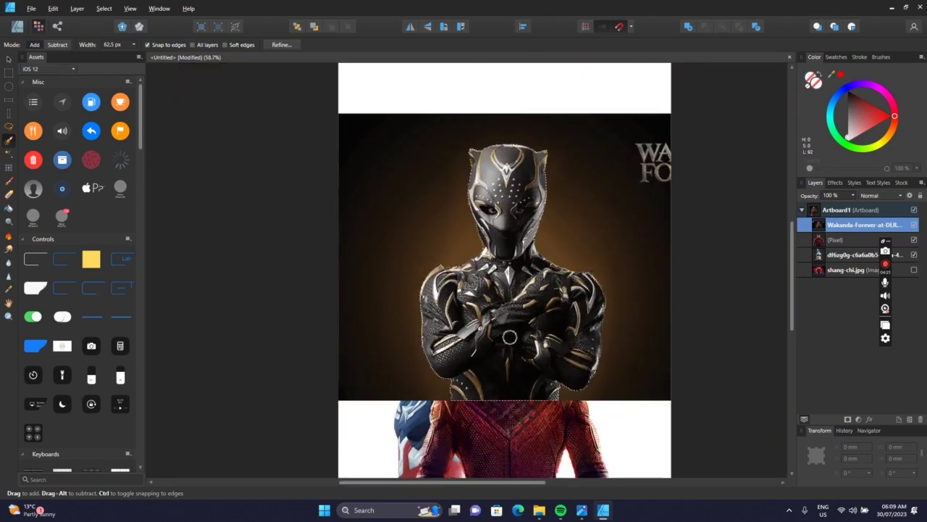
Try refining the selection with a border width of 0% and outputting it to a new layer, and undo it.
{"action": "left_click", "coordinate": [281, 44]}
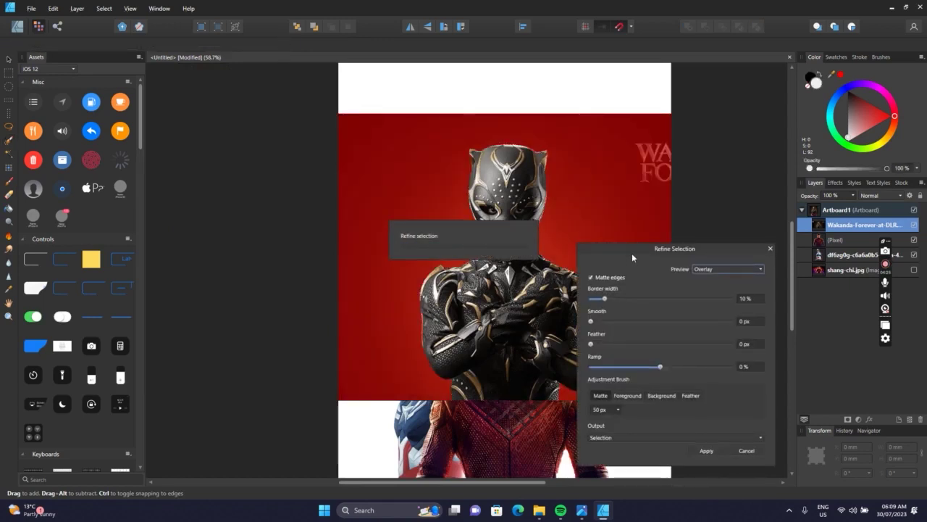
{"action": "left_click_drag", "start_coordinate": [631, 247], "coordinate": [671, 239]}
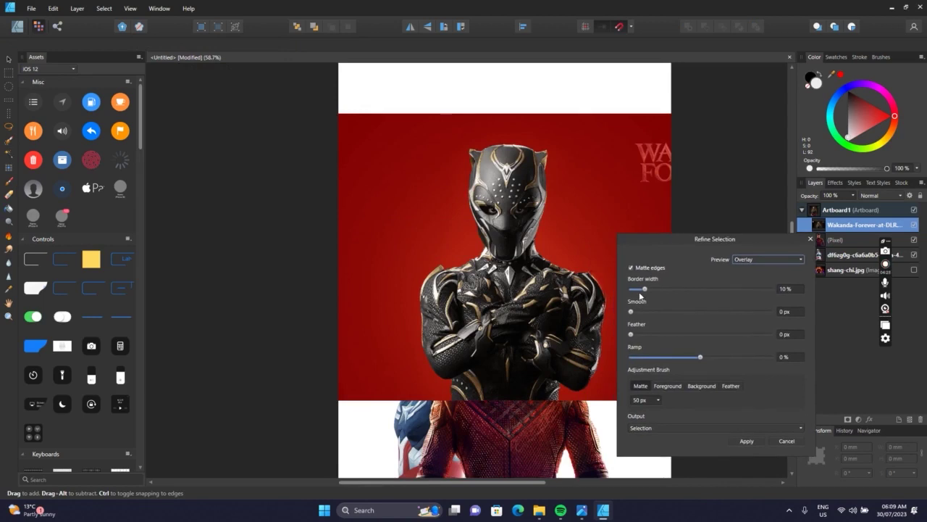
{"action": "left_click_drag", "start_coordinate": [644, 290], "coordinate": [620, 294]}
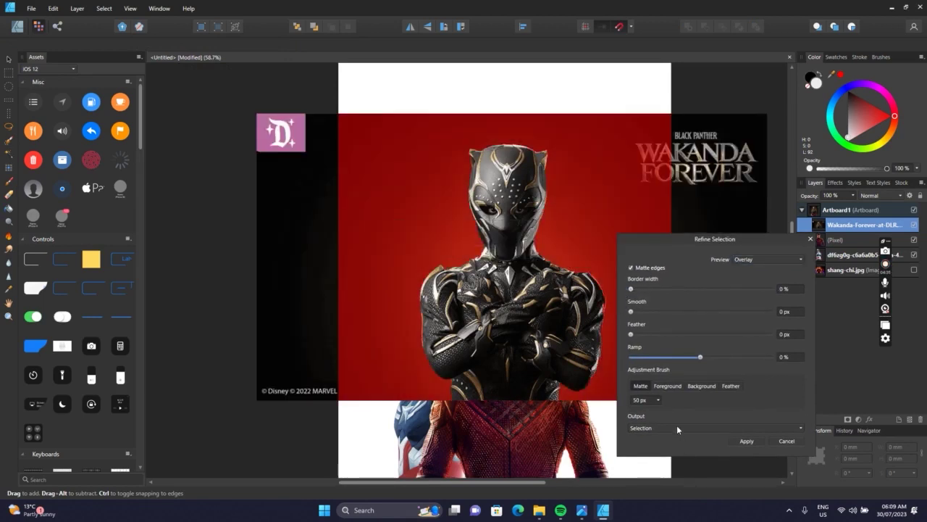
{"action": "left_click", "coordinate": [677, 427]}
{"action": "left_click", "coordinate": [678, 463]}
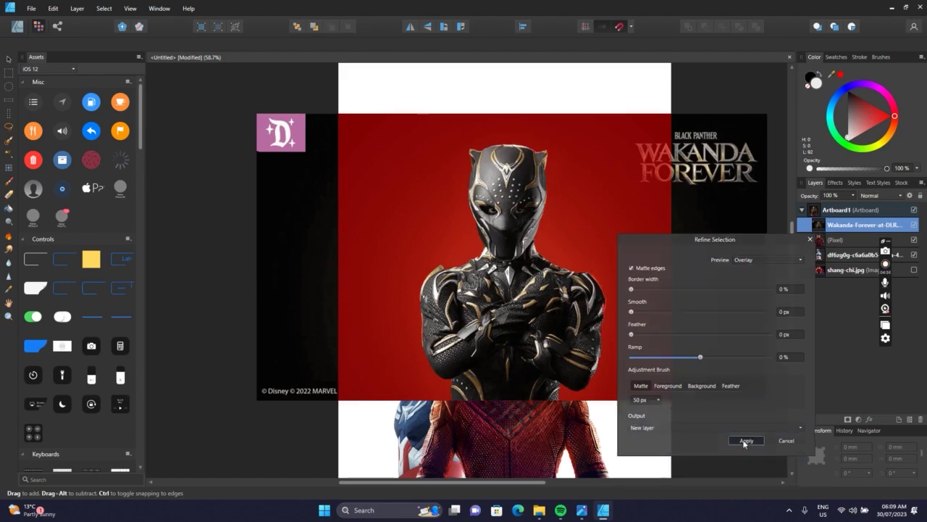
{"action": "left_click", "coordinate": [745, 442]}
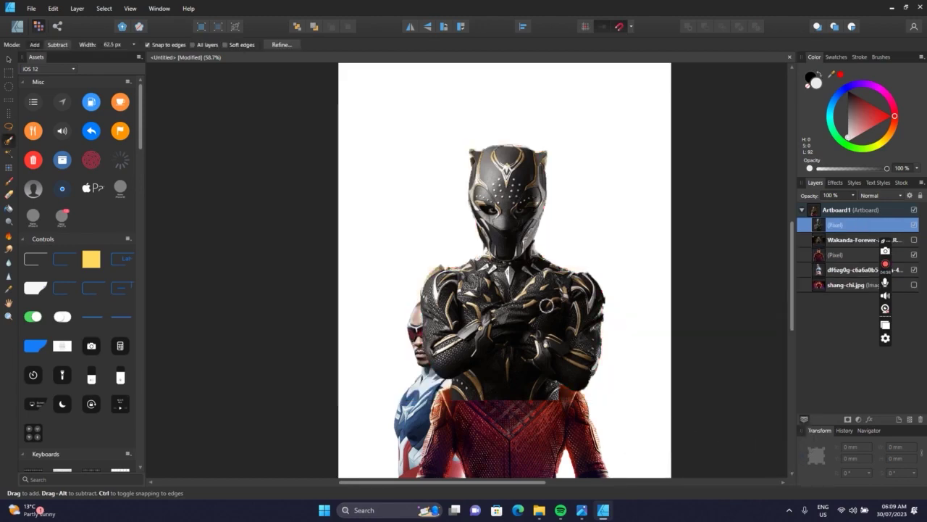
{"action": "scroll", "coordinate": [540, 298], "scroll_direction": "up", "scroll_amount": 2}
{"action": "scroll", "coordinate": [535, 304], "scroll_direction": "down", "scroll_amount": 2}
{"action": "key", "text": "ctrl+z"}
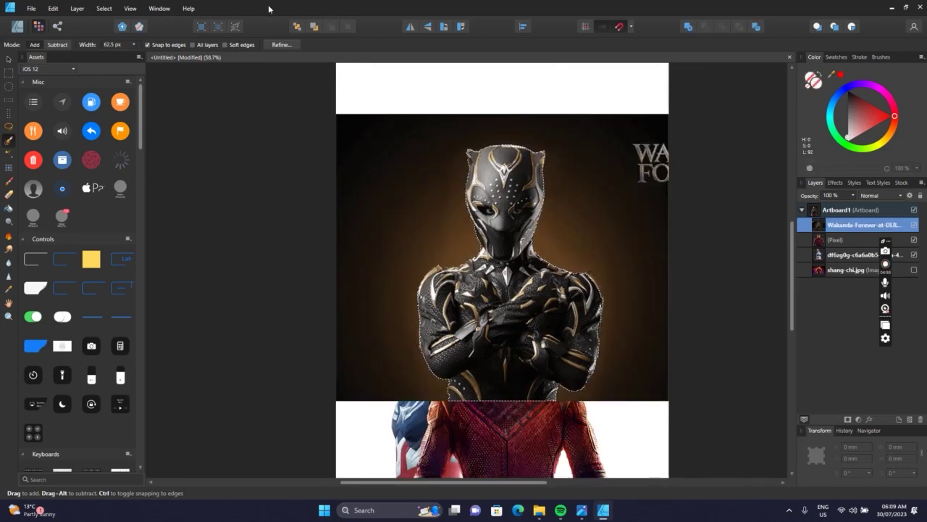
Refine the Black Panther selection at the default border width and output it to a new layer.
{"action": "left_click", "coordinate": [280, 45]}
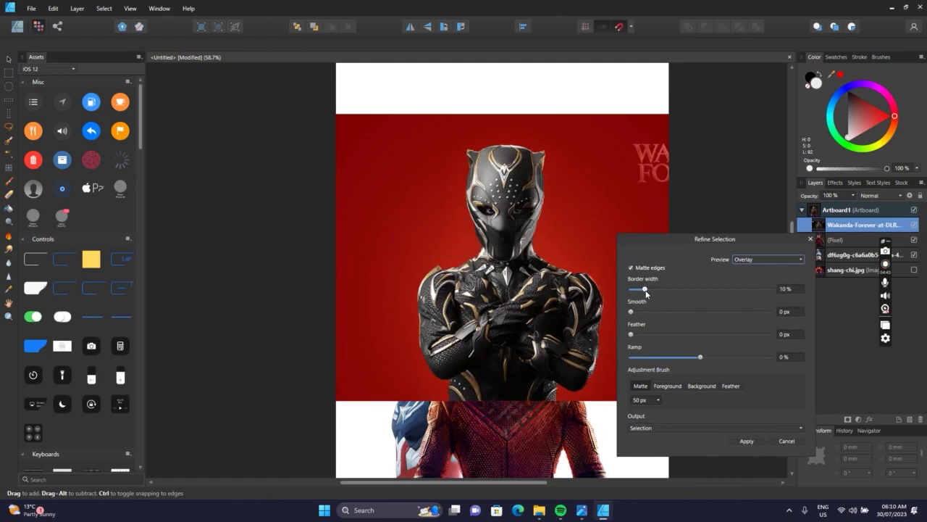
{"action": "left_click", "coordinate": [676, 428]}
{"action": "left_click", "coordinate": [676, 455]}
{"action": "left_click", "coordinate": [746, 442]}
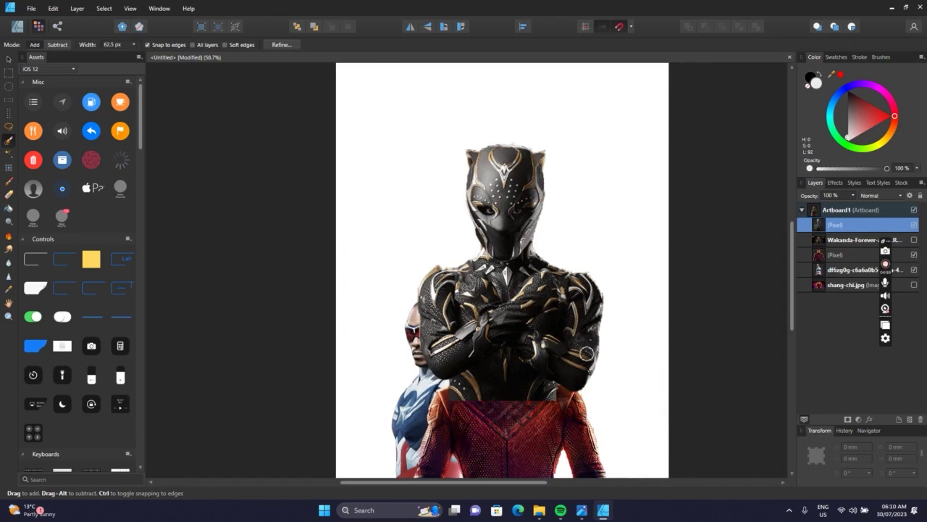
Scale the Black Panther cut-out to about 86 × 119 mm and move it to the artboard's lower right beside Shang-Chi.
{"action": "left_click", "coordinate": [9, 59]}
{"action": "left_click_drag", "start_coordinate": [604, 185], "coordinate": [694, 289]}
{"action": "left_click_drag", "start_coordinate": [700, 244], "coordinate": [666, 283]}
{"action": "left_click_drag", "start_coordinate": [637, 341], "coordinate": [617, 370]}
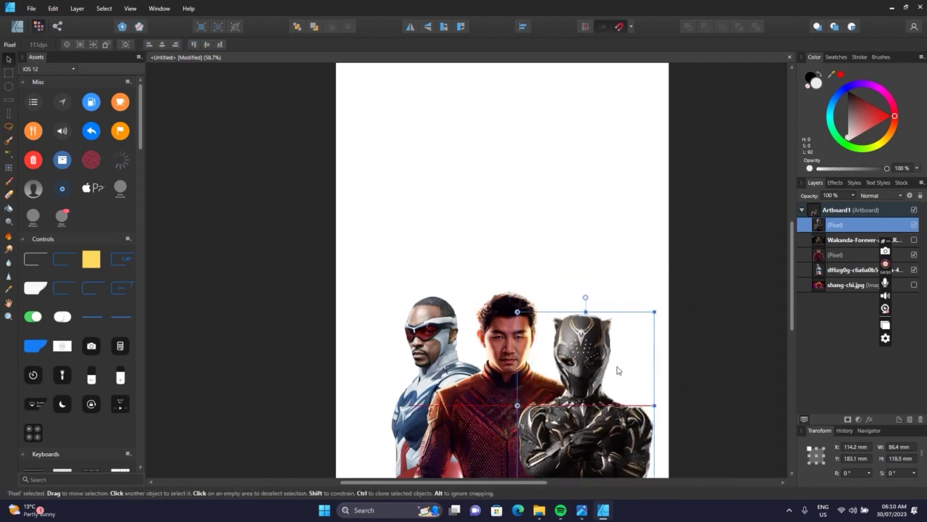
Send the Black Panther cut-out behind Shang-Chi and nudge it up until its lower edge meets the artboard's bottom edge.
{"action": "scroll", "coordinate": [618, 366], "scroll_direction": "down", "scroll_amount": 3}
{"action": "key", "text": "ctrl+bracketleft"}
{"action": "key", "text": "ctrl+bracketleft"}
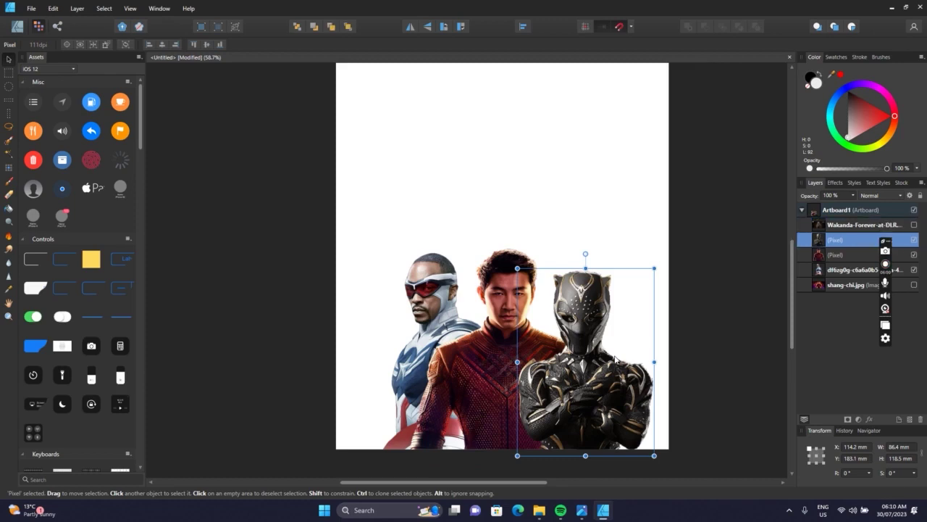
{"action": "left_click_drag", "start_coordinate": [585, 327], "coordinate": [588, 328]}
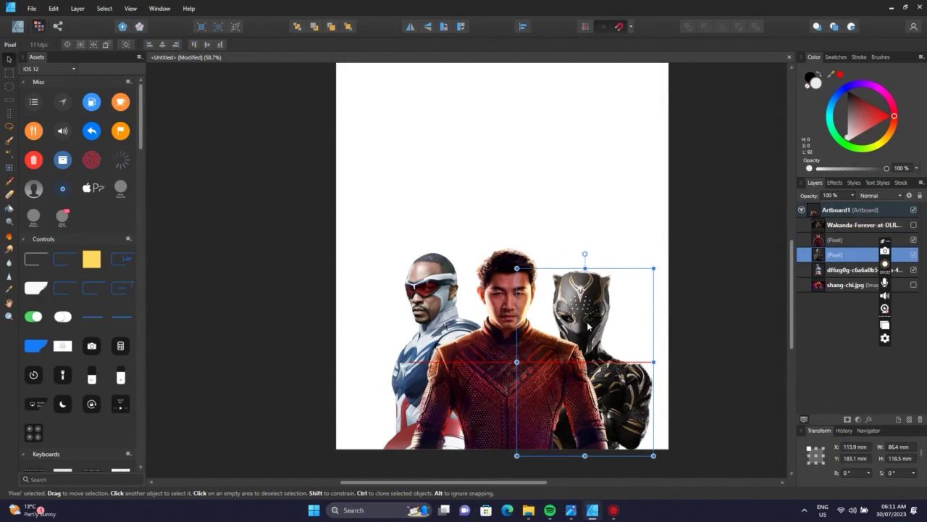
{"action": "key", "text": "shift+Up"}
{"action": "key", "text": "shift+Up"}
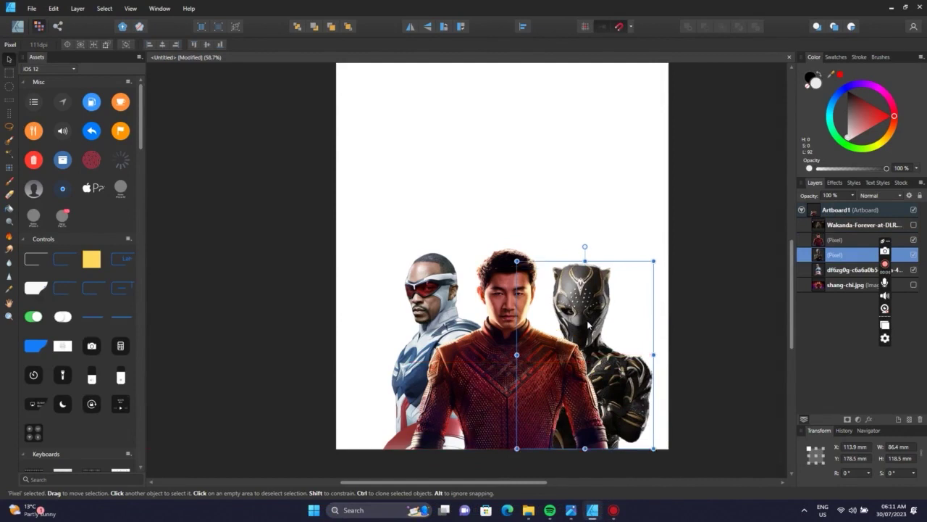
{"action": "left_click", "coordinate": [414, 230]}
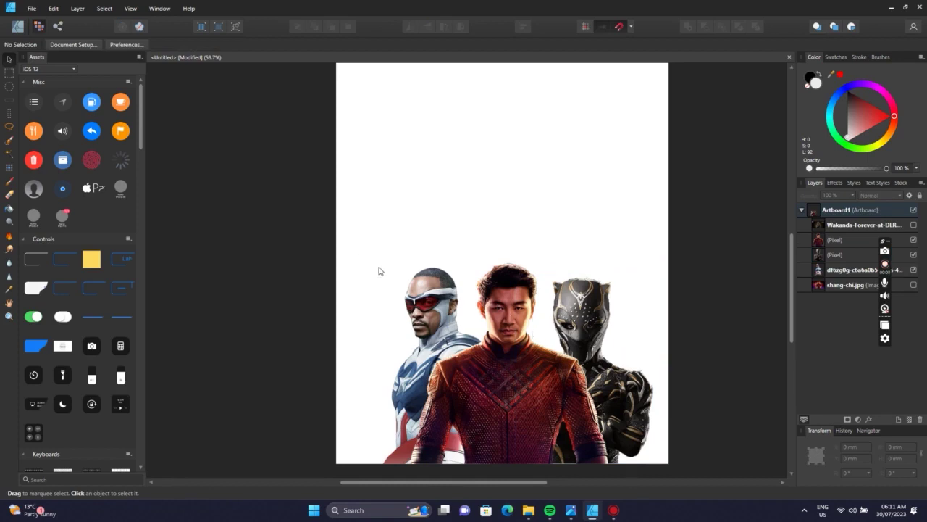
Place the Nick Fury image from the kang dynasty folder on the artboard at its default size.
{"action": "left_click", "coordinate": [33, 10]}
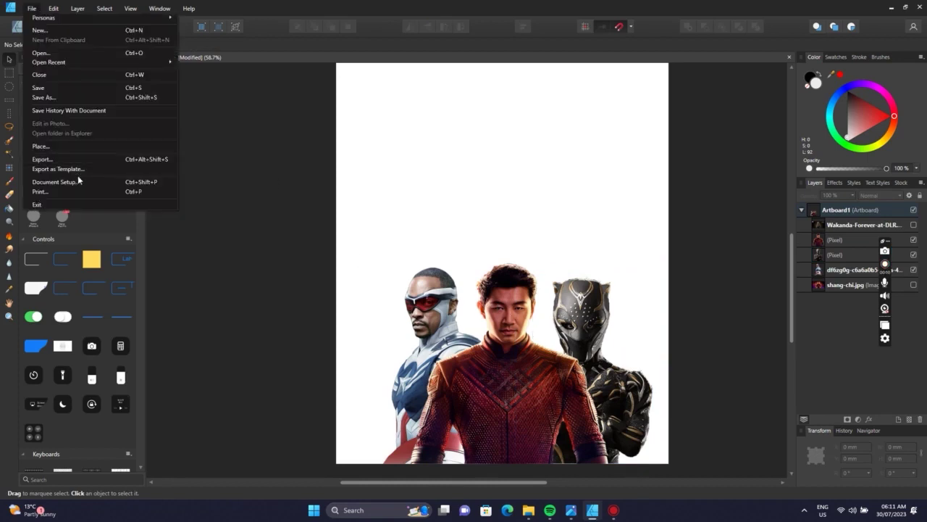
{"action": "left_click", "coordinate": [83, 147]}
{"action": "scroll", "coordinate": [599, 310], "scroll_direction": "down", "scroll_amount": 3}
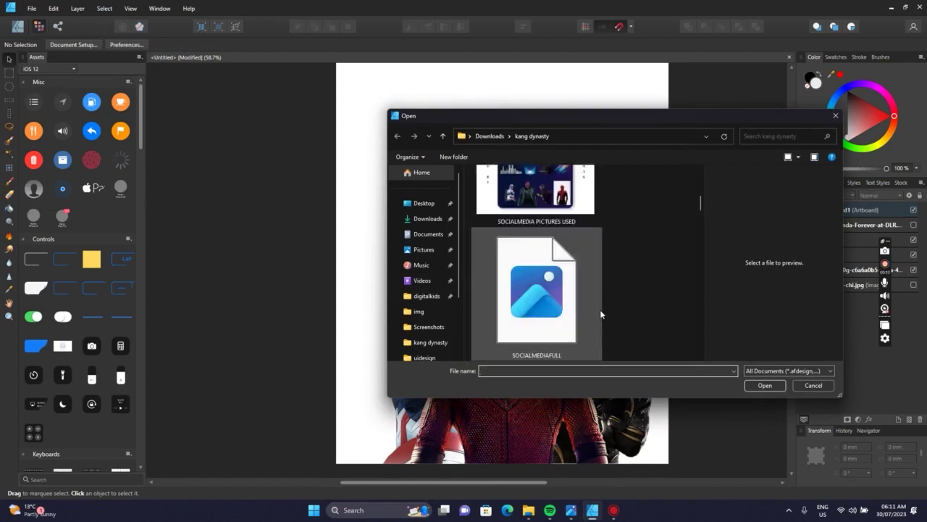
{"action": "scroll", "coordinate": [594, 311], "scroll_direction": "down", "scroll_amount": 5}
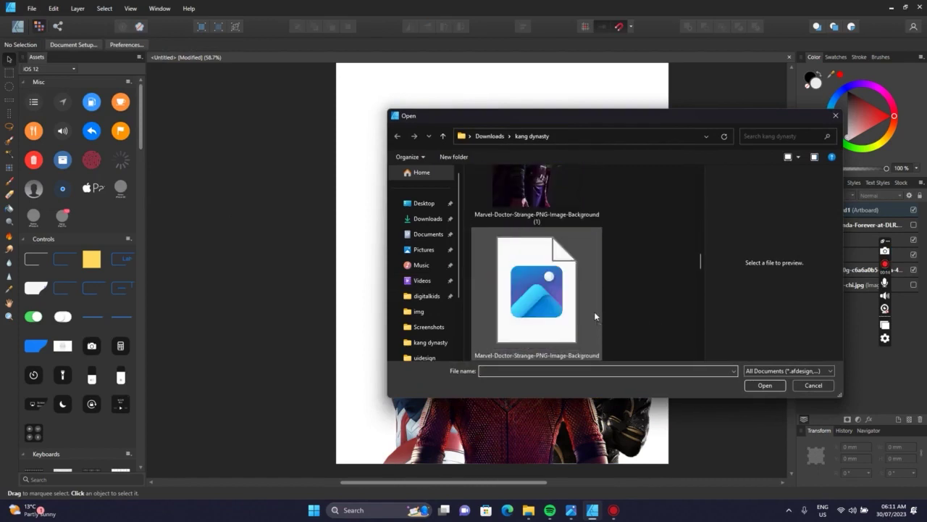
{"action": "scroll", "coordinate": [593, 312], "scroll_direction": "down", "scroll_amount": 4}
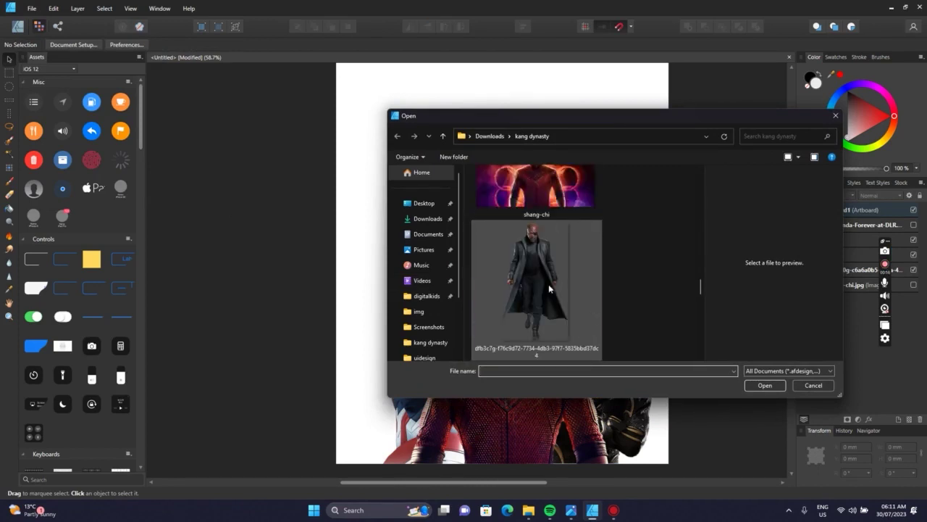
{"action": "double_click", "coordinate": [536, 277]}
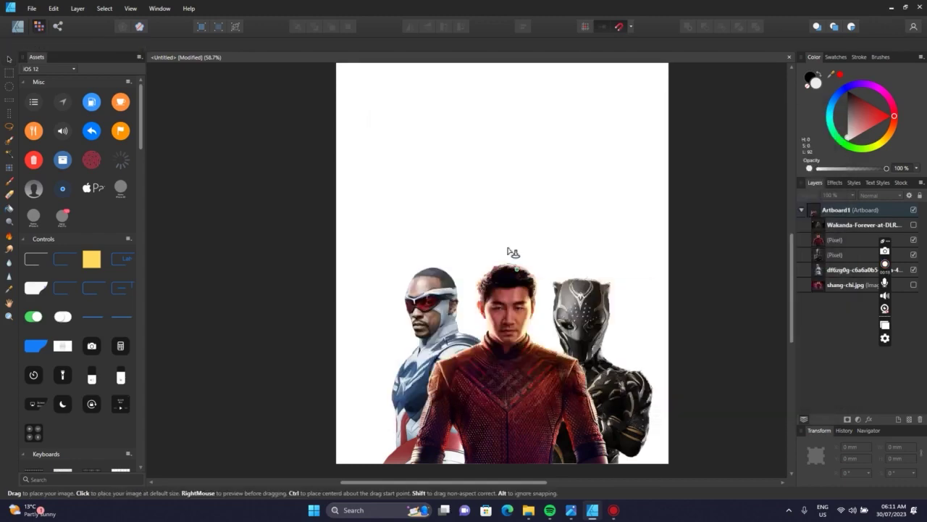
{"action": "left_click", "coordinate": [501, 240]}
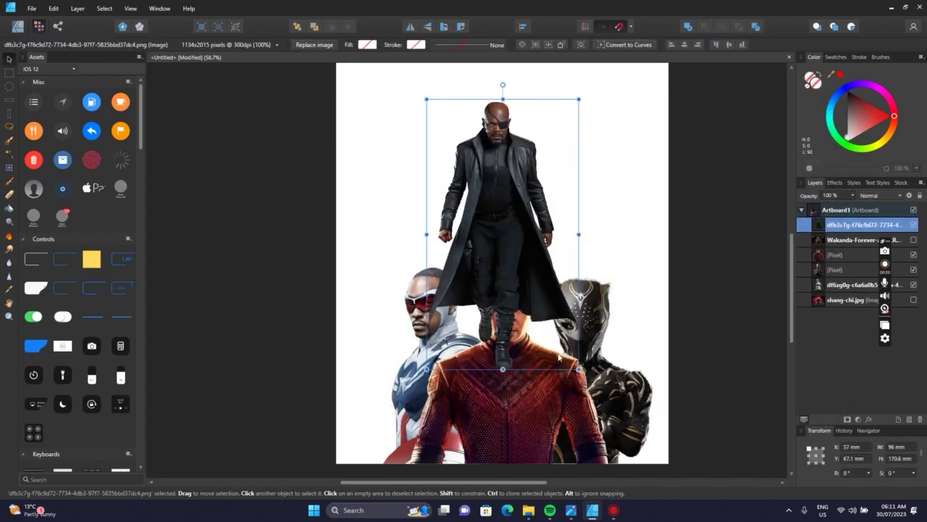
Enlarge the Nick Fury image to about 180 × 319 mm and move it down, centring him over the other heroes.
{"action": "left_click_drag", "start_coordinate": [576, 370], "coordinate": [635, 471]}
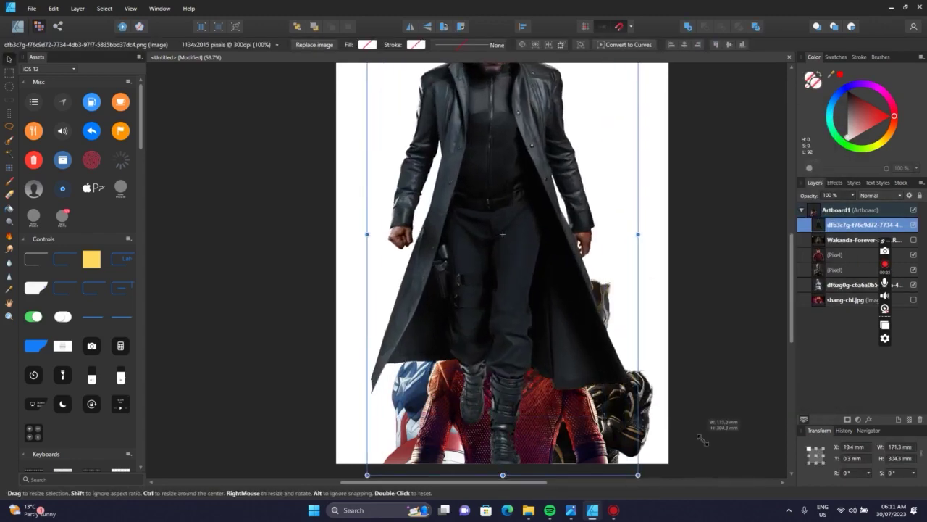
{"action": "left_click_drag", "start_coordinate": [515, 216], "coordinate": [532, 352]}
{"action": "left_click_drag", "start_coordinate": [653, 132], "coordinate": [666, 122]}
{"action": "left_click_drag", "start_coordinate": [511, 200], "coordinate": [496, 245]}
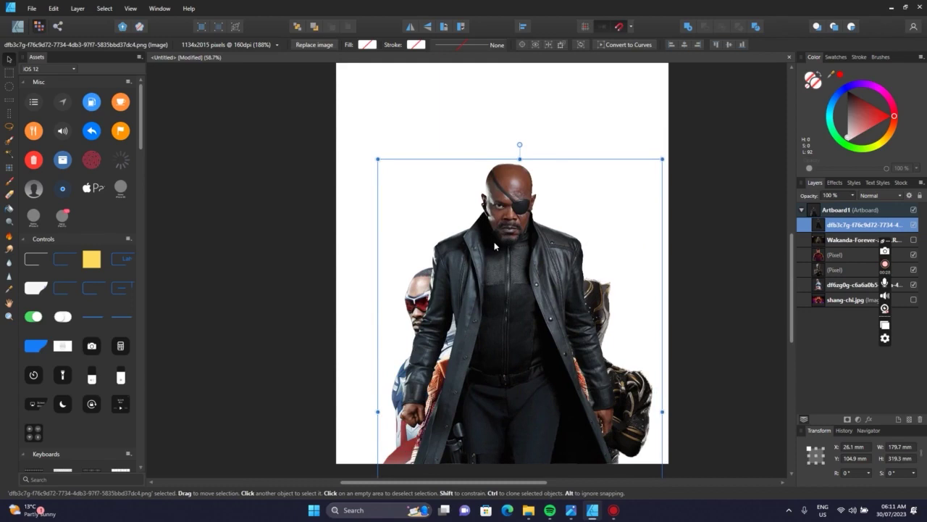
Send the Nick Fury image behind all other layers and shift it slightly up and right above Shang-Chi.
{"action": "key", "text": "ctrl+bracketleft"}
{"action": "key", "text": "ctrl+bracketleft"}
{"action": "key", "text": "ctrl+bracketleft"}
{"action": "key", "text": "ctrl+bracketleft"}
{"action": "key", "text": "ctrl+bracketleft"}
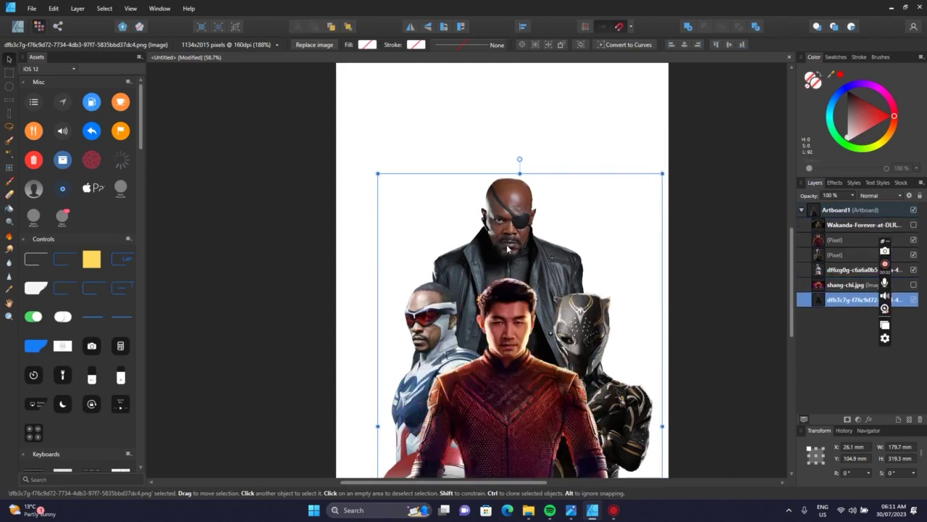
{"action": "left_click_drag", "start_coordinate": [508, 252], "coordinate": [512, 247]}
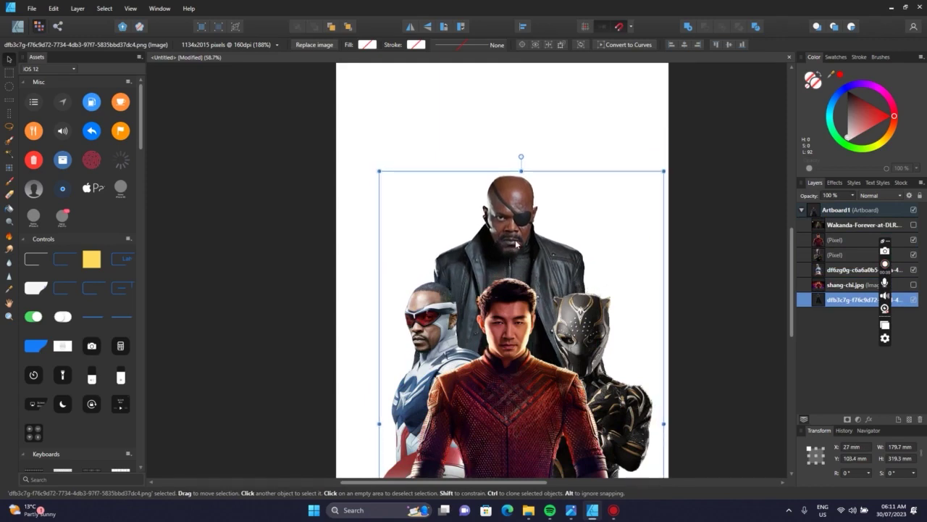
{"action": "scroll", "coordinate": [619, 219], "scroll_direction": "down", "scroll_amount": 1}
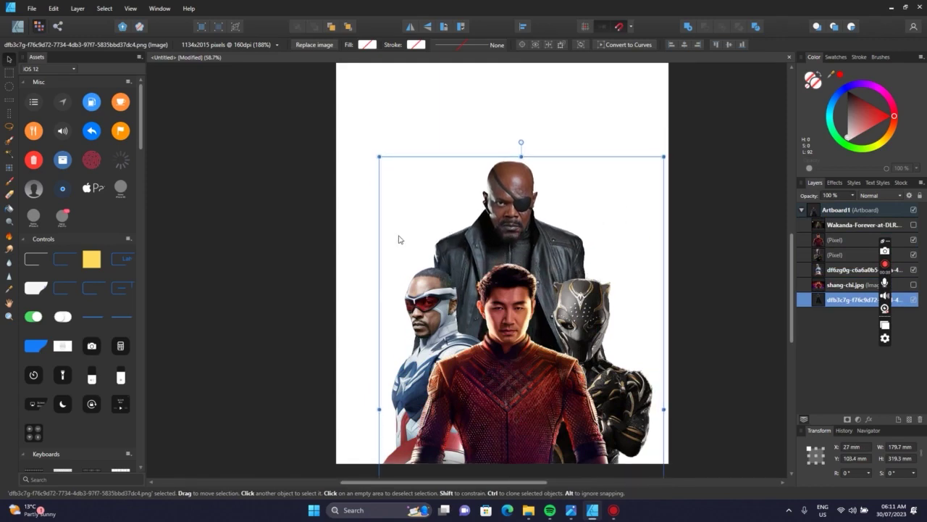
Move Captain America, Shang-Chi and Black Panther down together by about 5 mm, then lower Nick Fury by about 1 mm.
{"action": "left_click", "coordinate": [434, 330]}
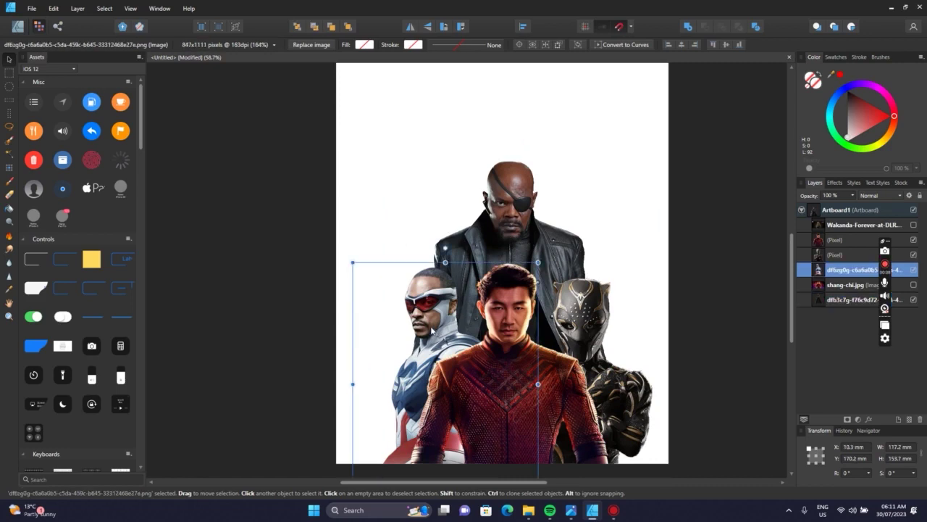
{"action": "left_click", "coordinate": [525, 351], "text": "shift"}
{"action": "left_click", "coordinate": [572, 331], "text": "shift"}
{"action": "left_click_drag", "start_coordinate": [575, 330], "coordinate": [574, 335]}
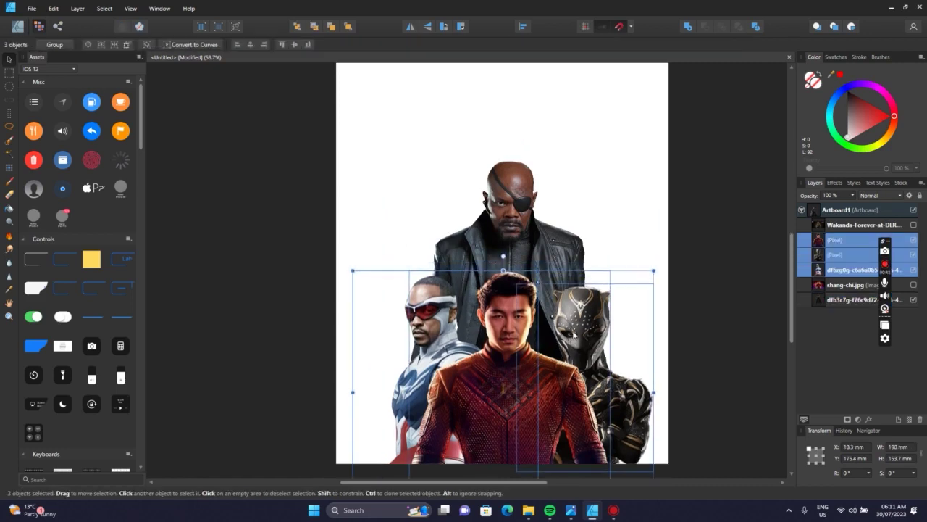
{"action": "left_click", "coordinate": [550, 243]}
{"action": "left_click_drag", "start_coordinate": [547, 243], "coordinate": [547, 246]}
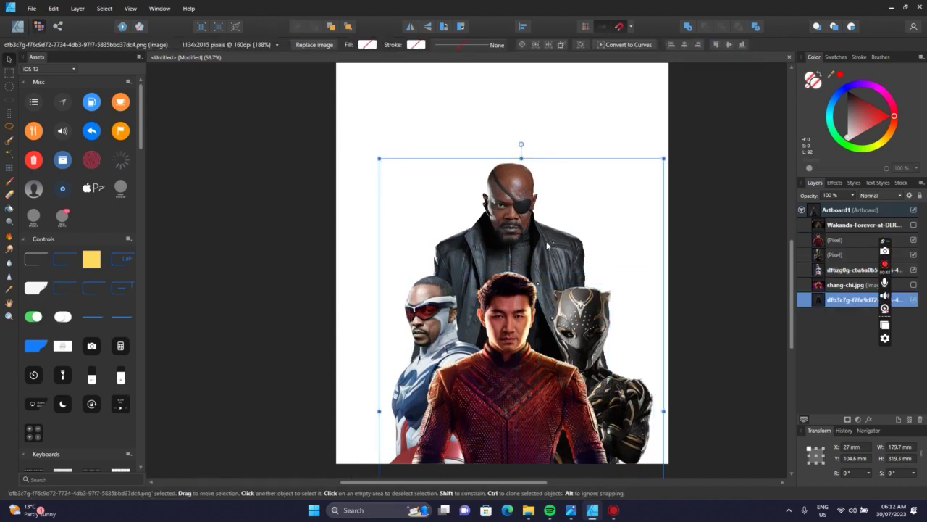
{"action": "scroll", "coordinate": [547, 245], "scroll_direction": "down", "scroll_amount": 4}
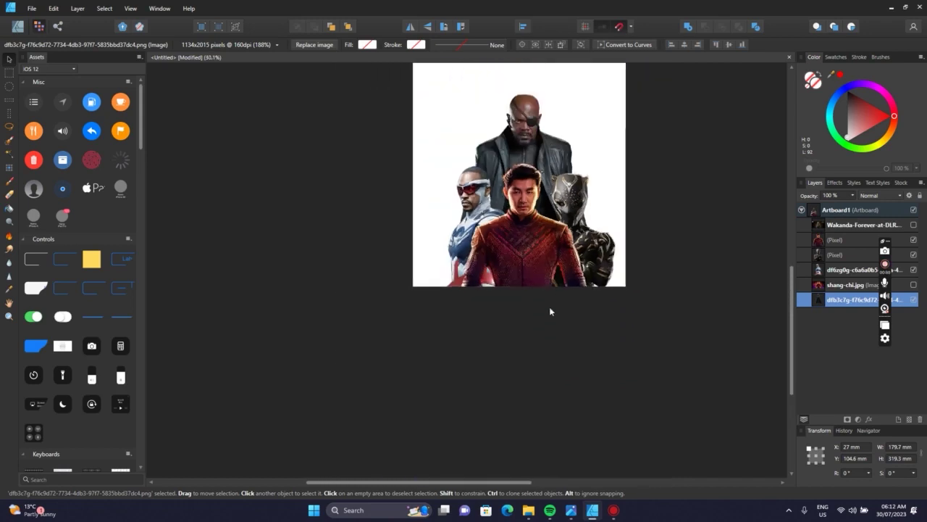
{"action": "scroll", "coordinate": [525, 210], "scroll_direction": "up", "scroll_amount": 4}
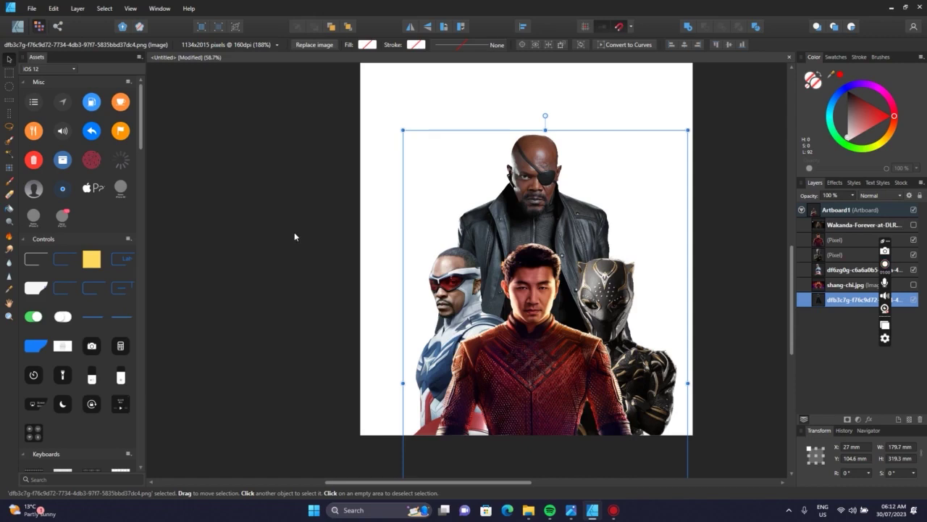
Select all four heroes and move them down together by about 12 mm.
{"action": "left_click", "coordinate": [520, 283], "text": "shift"}
{"action": "left_click", "coordinate": [468, 293], "text": "shift"}
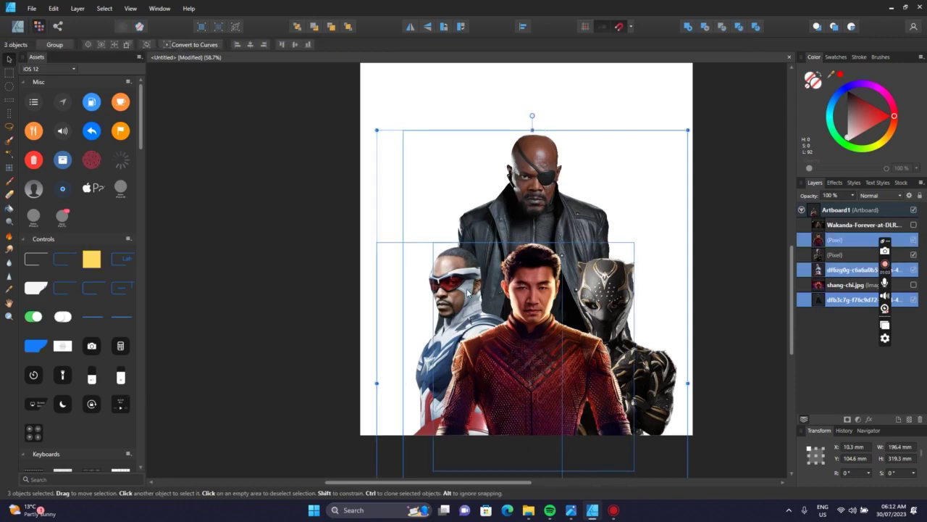
{"action": "left_click", "coordinate": [610, 300], "text": "shift"}
{"action": "left_click_drag", "start_coordinate": [563, 185], "coordinate": [563, 203]}
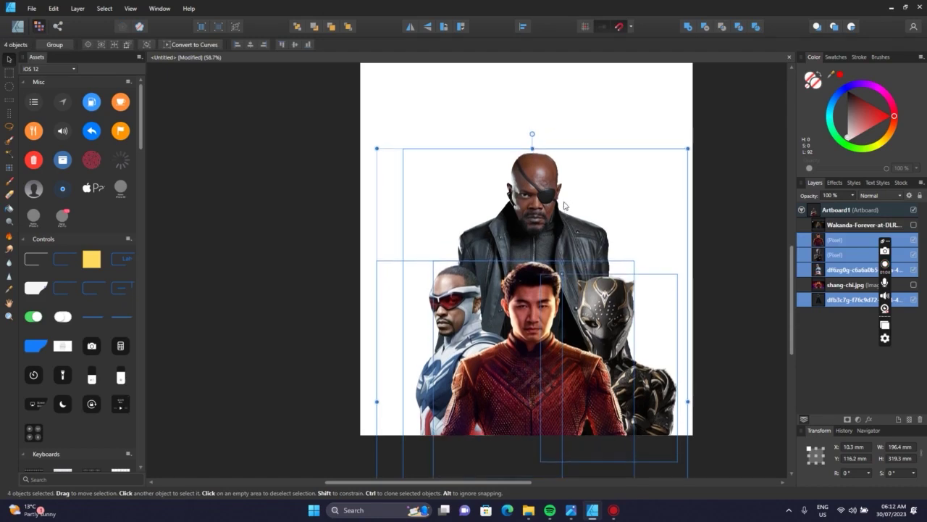
Scale the four heroes down together to about 188 × 306 mm and shift them slightly left.
{"action": "scroll", "coordinate": [564, 205], "scroll_direction": "down", "scroll_amount": 4}
{"action": "scroll", "coordinate": [587, 192], "scroll_direction": "up", "scroll_amount": 2}
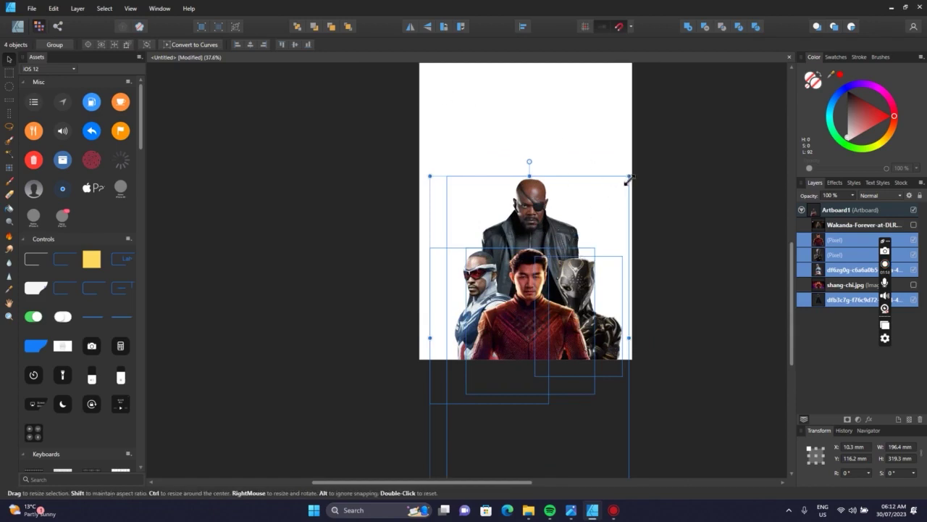
{"action": "left_click_drag", "start_coordinate": [628, 177], "coordinate": [625, 183]}
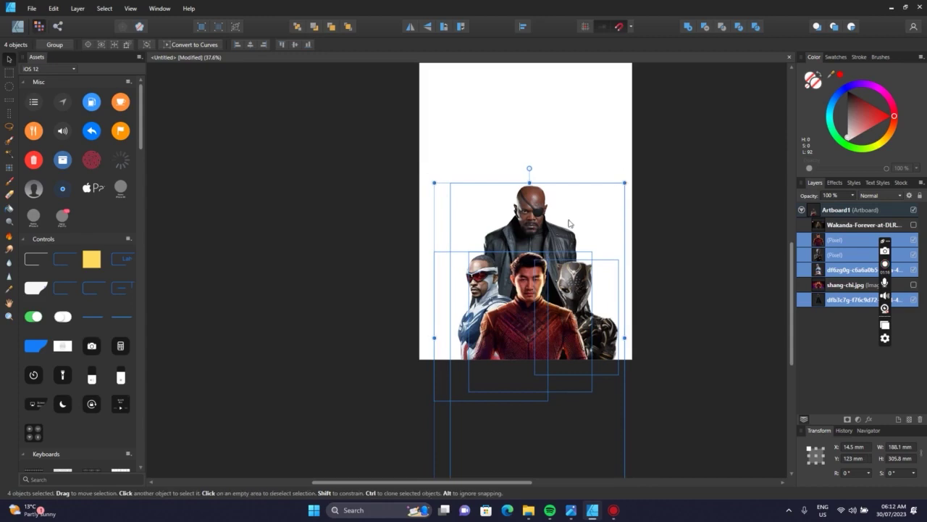
{"action": "left_click_drag", "start_coordinate": [561, 226], "coordinate": [558, 226]}
{"action": "left_click", "coordinate": [670, 193]}
Try shifting Captain America about 4 mm left and undo the shift.
{"action": "left_click", "coordinate": [473, 293]}
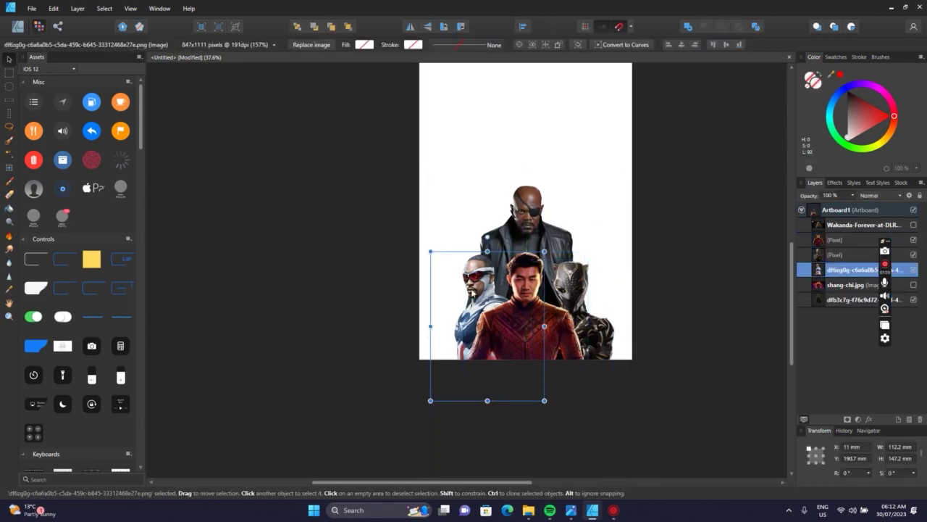
{"action": "left_click", "coordinate": [517, 306], "text": "shift"}
{"action": "left_click", "coordinate": [480, 287]}
{"action": "left_click_drag", "start_coordinate": [476, 288], "coordinate": [471, 288]}
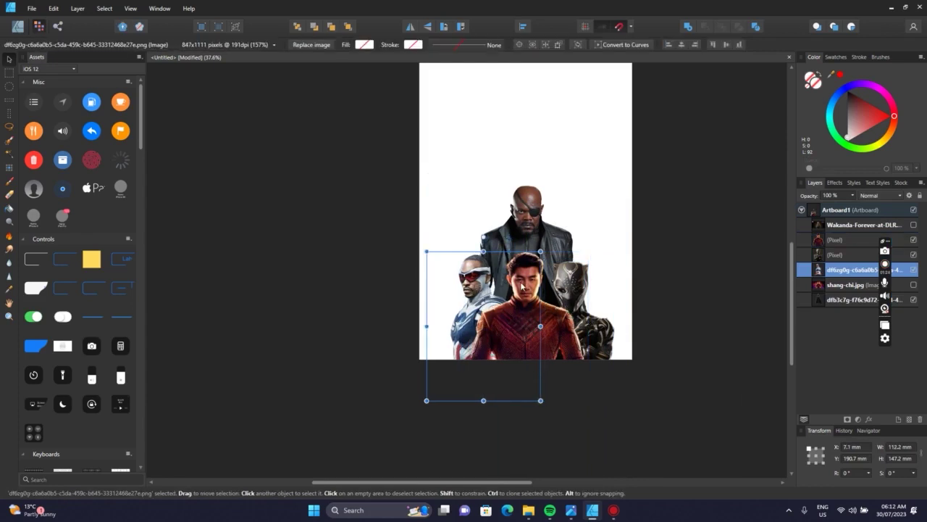
{"action": "left_click", "coordinate": [524, 287]}
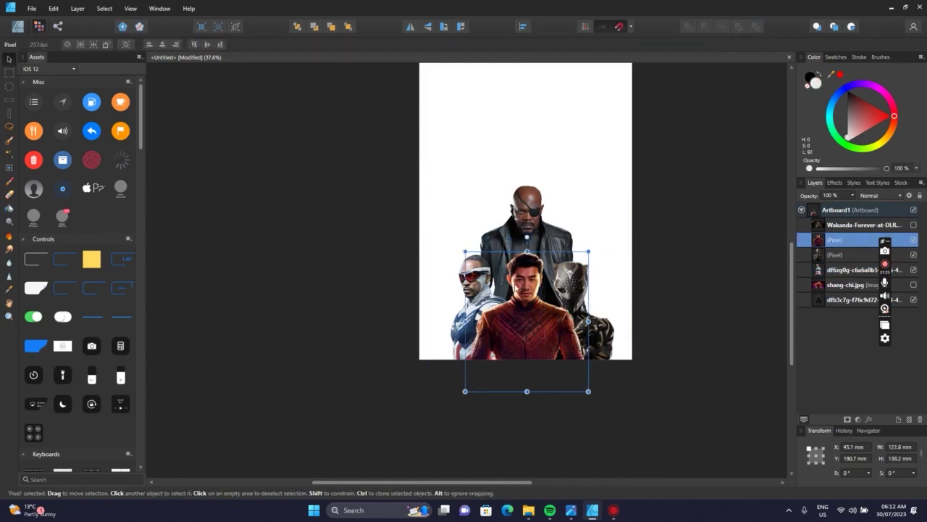
{"action": "key", "text": "ctrl+z"}
{"action": "key", "text": "ctrl+z"}
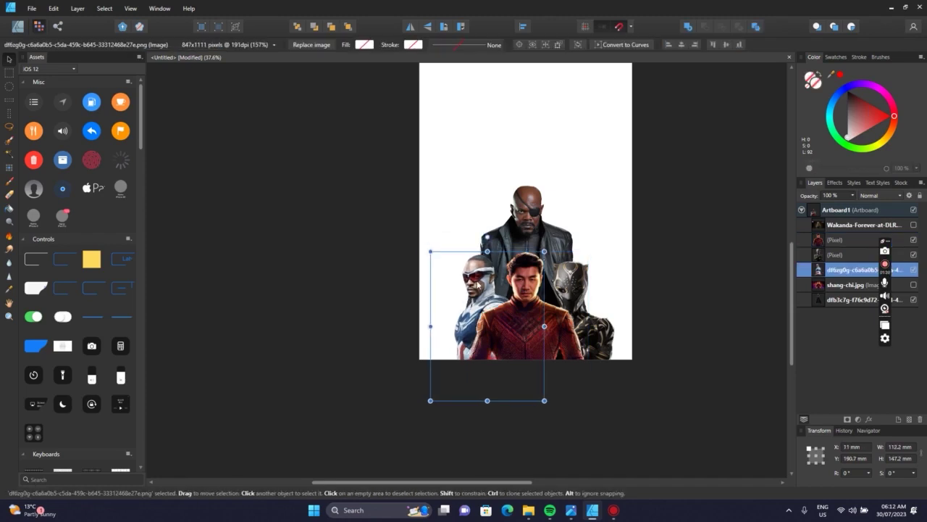
Move Captain America about 2 mm right, closer to Shang-Chi.
{"action": "left_click_drag", "start_coordinate": [479, 288], "coordinate": [480, 288]}
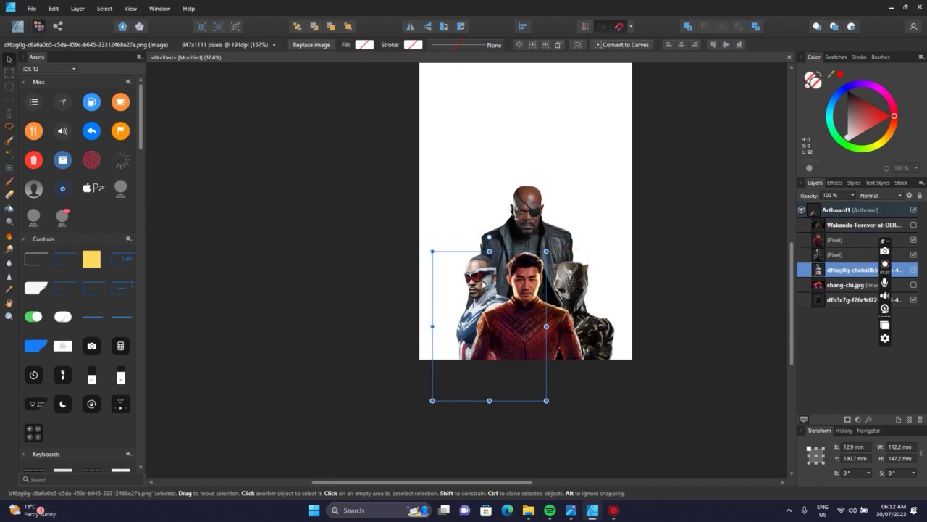
{"action": "scroll", "coordinate": [489, 283], "scroll_direction": "up", "scroll_amount": 3}
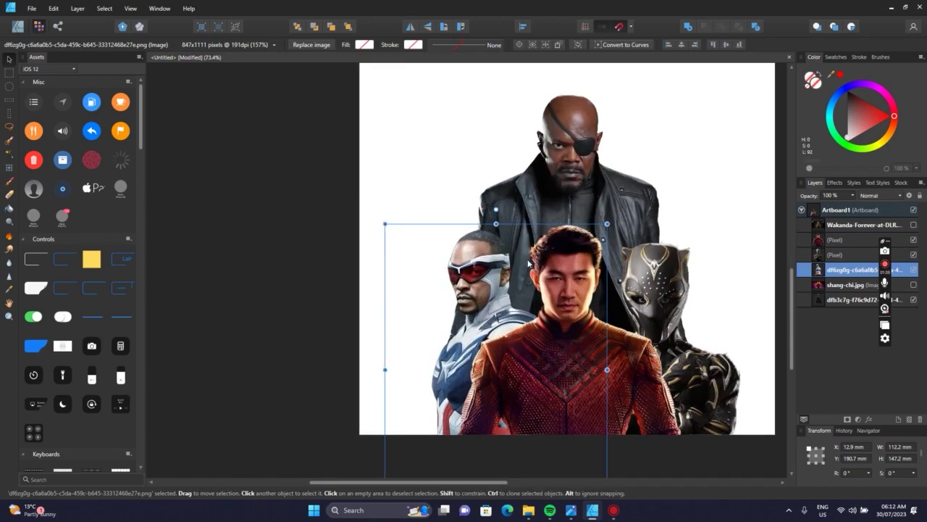
{"action": "scroll", "coordinate": [529, 263], "scroll_direction": "down", "scroll_amount": 3}
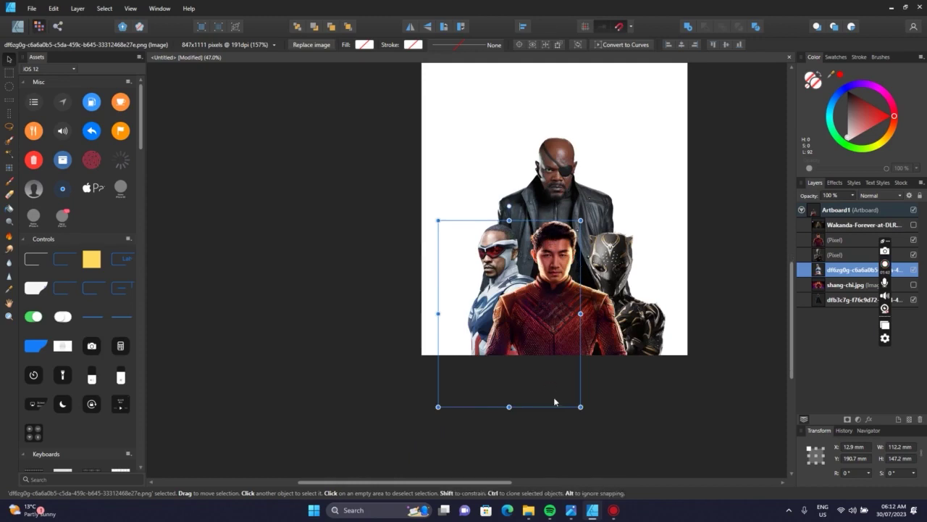
Enlarge Shang-Chi to about 126 × 143 mm and centre him horizontally on the artboard.
{"action": "mouse_move", "coordinate": [571, 510]}
{"action": "mouse_move", "coordinate": [569, 459]}
{"action": "left_click", "coordinate": [556, 299]}
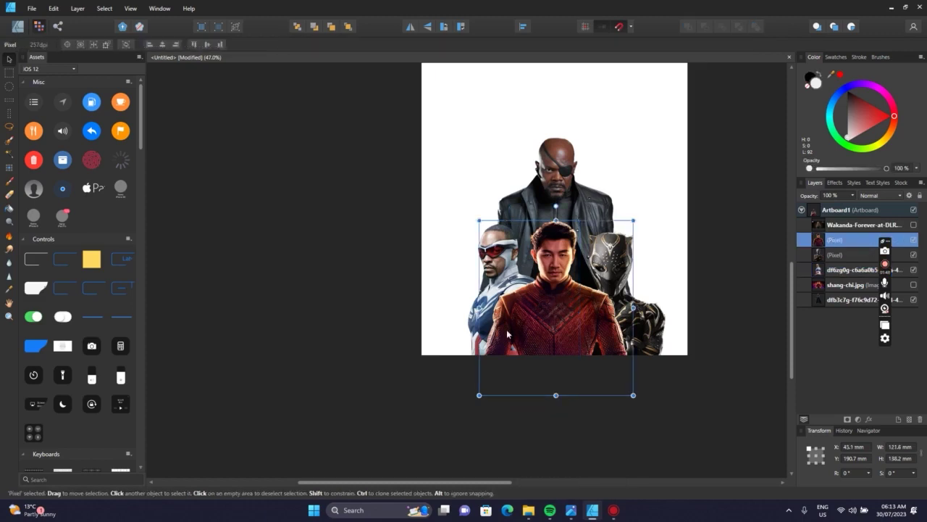
{"action": "left_click_drag", "start_coordinate": [479, 395], "coordinate": [474, 401]}
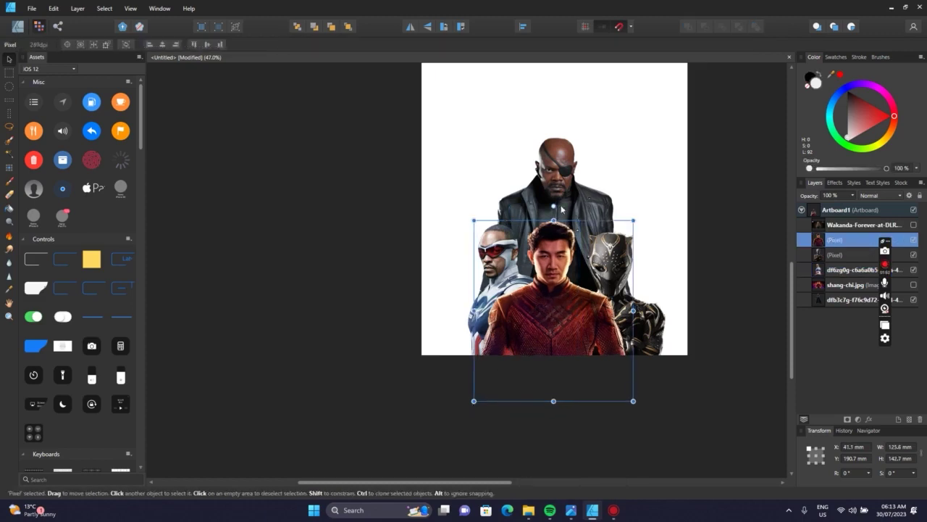
{"action": "left_click", "coordinate": [522, 26]}
{"action": "left_click", "coordinate": [542, 58]}
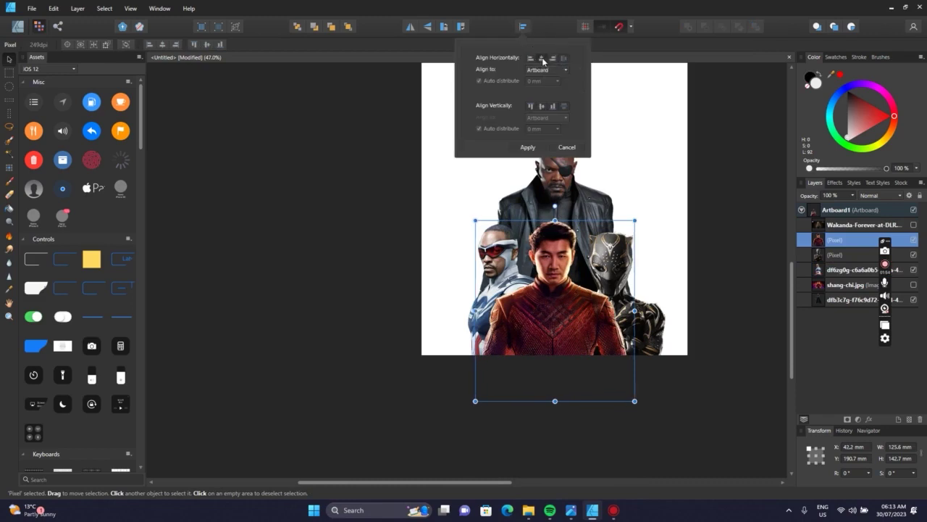
Move Captain America about 2 mm left to X 11 mm.
{"action": "left_click", "coordinate": [480, 233]}
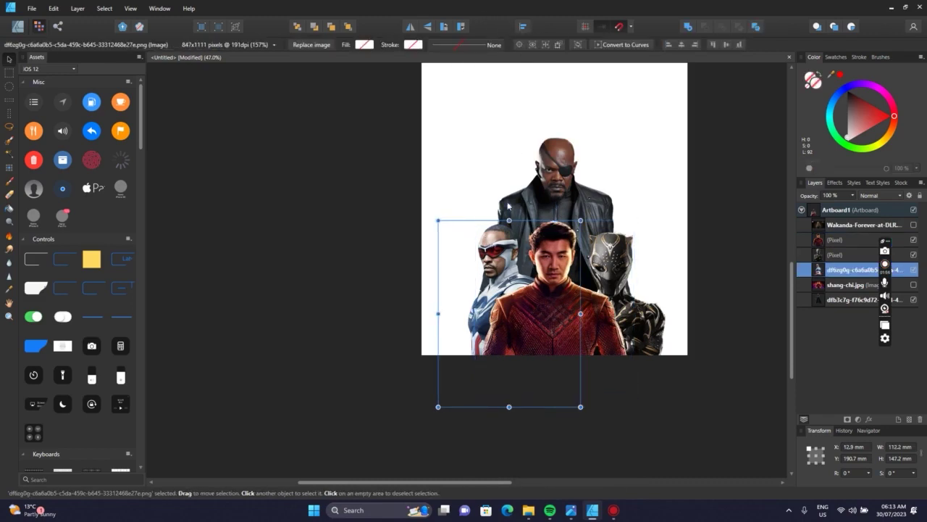
{"action": "key", "text": "Left"}
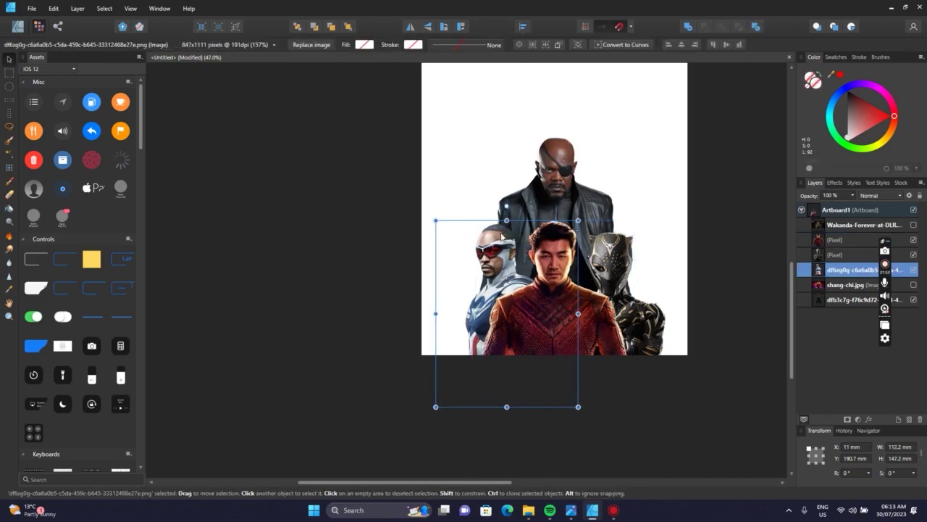
{"action": "left_click", "coordinate": [562, 262]}
{"action": "left_click", "coordinate": [608, 265]}
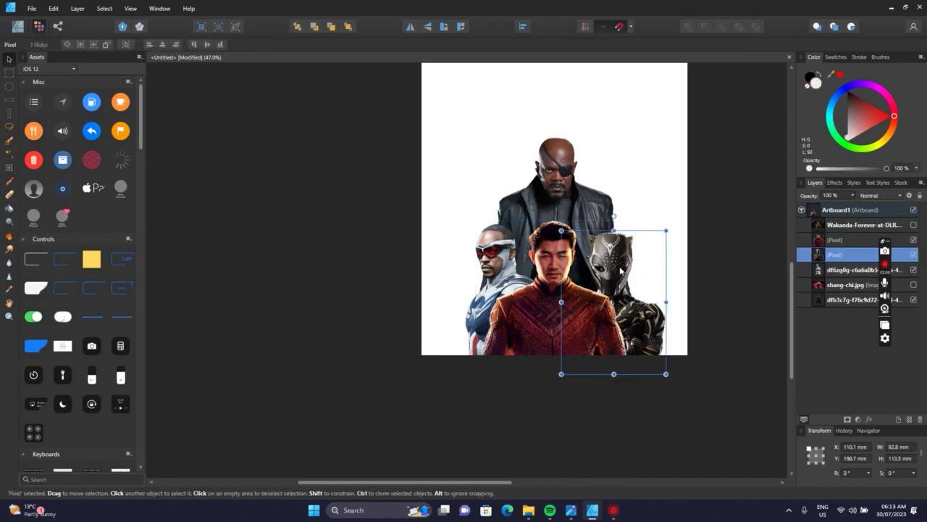
Try centring Nick Fury horizontally on the artboard and undo the alignment.
{"action": "left_click", "coordinate": [578, 234]}
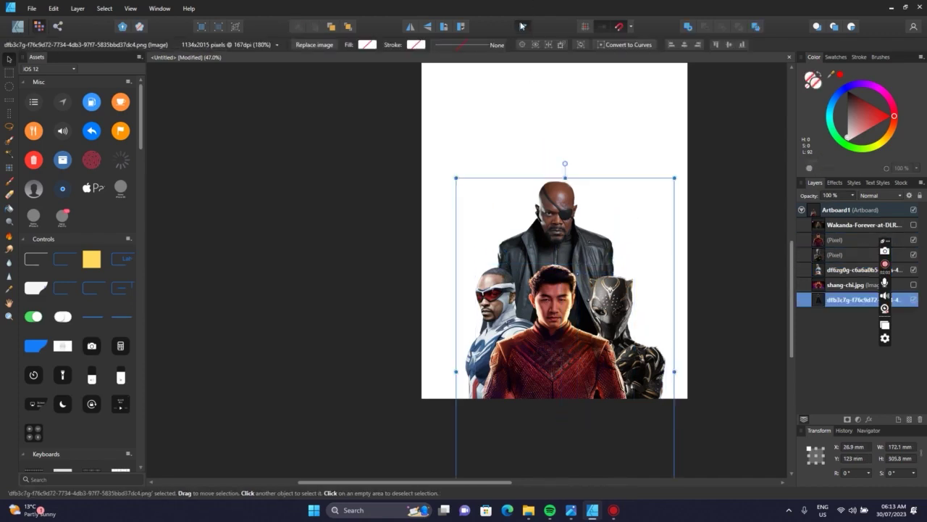
{"action": "left_click", "coordinate": [522, 26]}
{"action": "left_click", "coordinate": [541, 57]}
{"action": "left_click", "coordinate": [538, 226]}
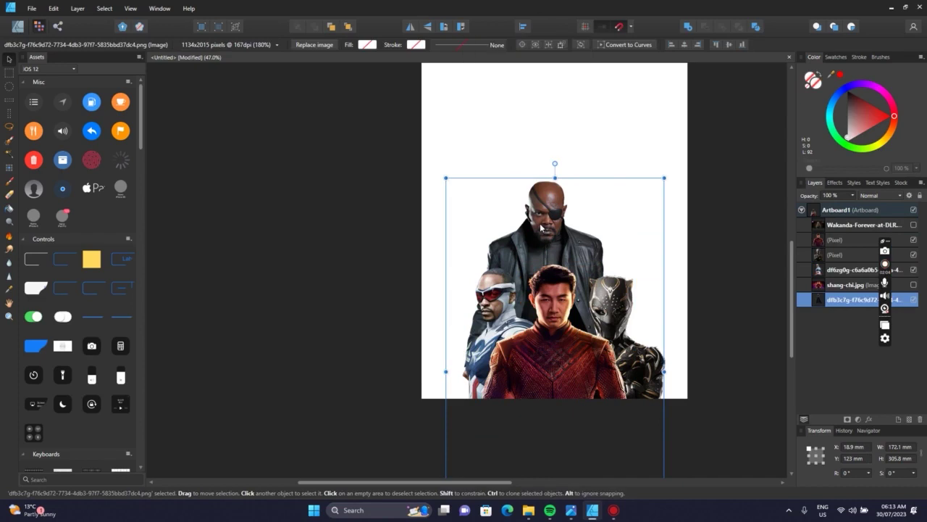
{"action": "key", "text": "ctrl+z"}
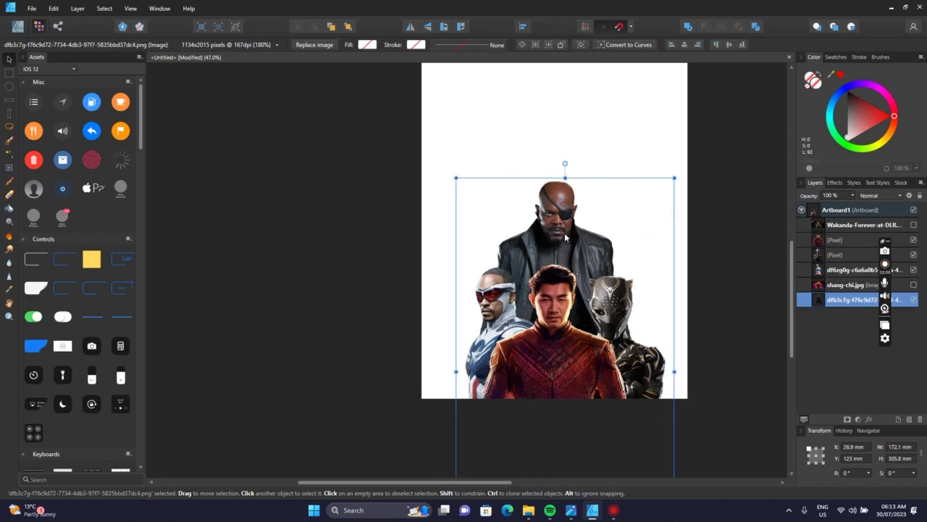
Place the marvel-avengers-the-kang-dynasty-t0 image from the kang dynasty folder on the artboard at its default size.
{"action": "scroll", "coordinate": [565, 237], "scroll_direction": "up", "scroll_amount": 3}
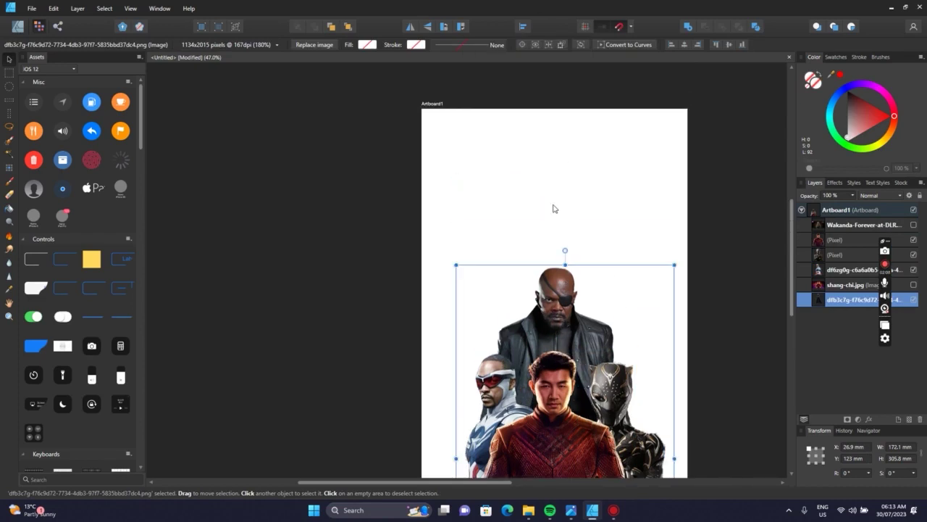
{"action": "left_click", "coordinate": [554, 209]}
{"action": "left_click", "coordinate": [437, 104]}
{"action": "left_click", "coordinate": [31, 8]}
{"action": "left_click", "coordinate": [261, 197]}
{"action": "scroll", "coordinate": [498, 268], "scroll_direction": "down", "scroll_amount": 2}
{"action": "scroll", "coordinate": [498, 267], "scroll_direction": "down", "scroll_amount": 6}
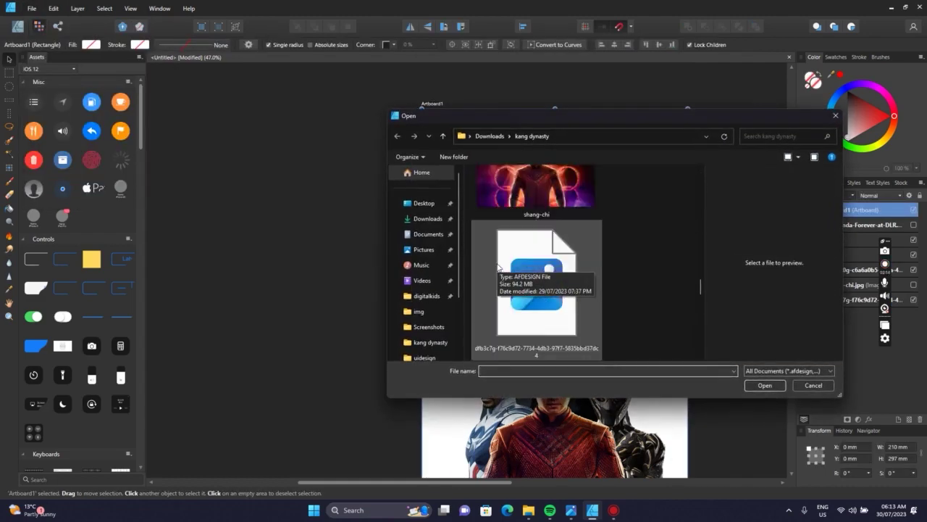
{"action": "scroll", "coordinate": [497, 267], "scroll_direction": "down", "scroll_amount": 5}
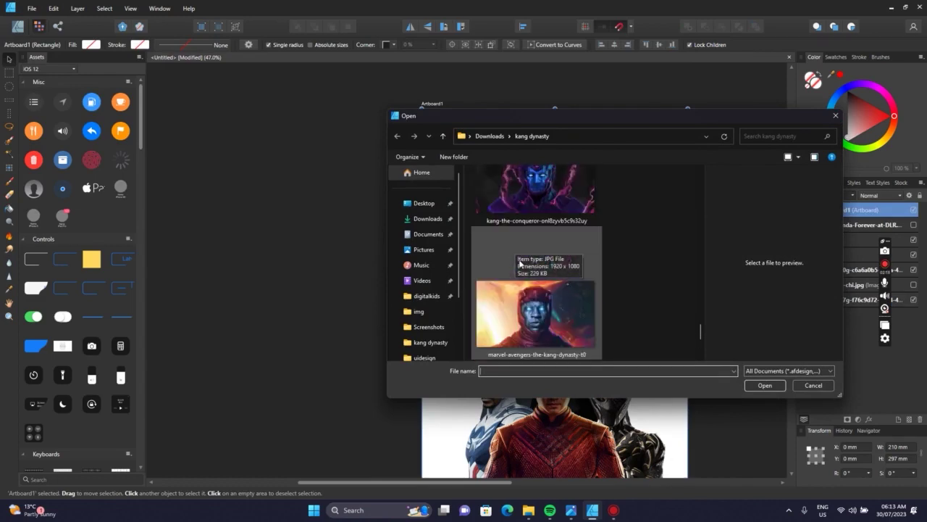
{"action": "left_click", "coordinate": [523, 289]}
{"action": "double_click", "coordinate": [523, 289]}
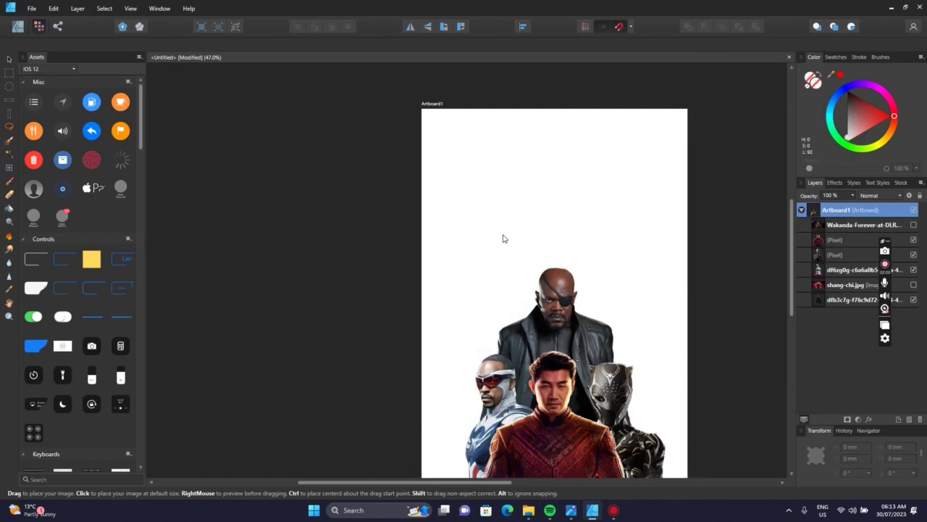
{"action": "left_click", "coordinate": [502, 241]}
Position the Kang image at the top of the artboard, at about X -64.6 mm and Y 0 mm.
{"action": "left_click_drag", "start_coordinate": [565, 246], "coordinate": [647, 250]}
{"action": "scroll", "coordinate": [609, 219], "scroll_direction": "up", "scroll_amount": 3}
{"action": "scroll", "coordinate": [586, 244], "scroll_direction": "down", "scroll_amount": 3}
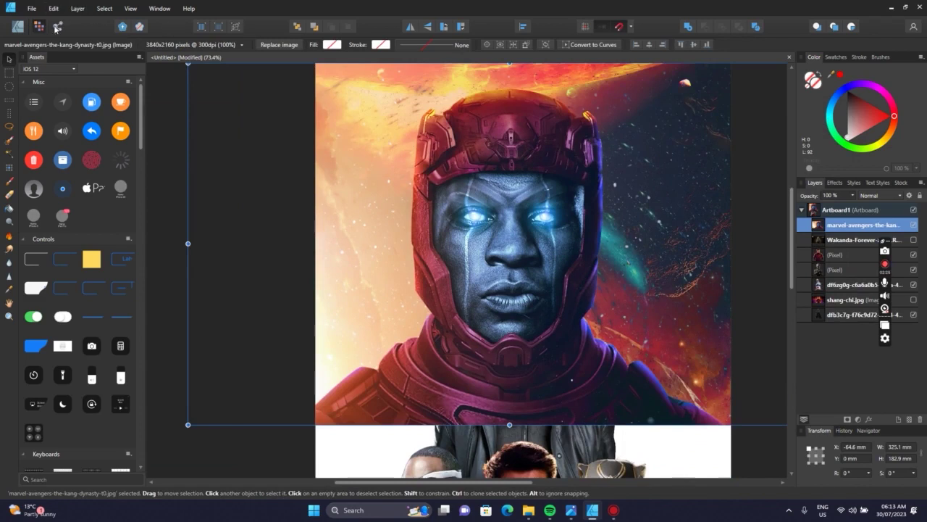
Cut Kang out of his background with the Selection Brush, outputting the refined selection to a new layer.
{"action": "left_click", "coordinate": [9, 140]}
{"action": "mouse_move", "coordinate": [455, 126]}
{"action": "left_mouse_down"}
{"action": "mouse_move", "coordinate": [505, 220]}
{"action": "mouse_move", "coordinate": [502, 228]}
{"action": "mouse_move", "coordinate": [477, 221]}
{"action": "mouse_move", "coordinate": [474, 182]}
{"action": "mouse_move", "coordinate": [464, 183]}
{"action": "mouse_move", "coordinate": [450, 203]}
{"action": "mouse_move", "coordinate": [438, 264]}
{"action": "mouse_move", "coordinate": [447, 217]}
{"action": "mouse_move", "coordinate": [434, 137]}
{"action": "mouse_move", "coordinate": [520, 107]}
{"action": "mouse_move", "coordinate": [483, 102]}
{"action": "mouse_move", "coordinate": [510, 101]}
{"action": "mouse_move", "coordinate": [570, 129]}
{"action": "mouse_move", "coordinate": [590, 122]}
{"action": "mouse_move", "coordinate": [581, 303]}
{"action": "mouse_move", "coordinate": [568, 318]}
{"action": "mouse_move", "coordinate": [574, 345]}
{"action": "mouse_move", "coordinate": [672, 411]}
{"action": "mouse_move", "coordinate": [479, 366]}
{"action": "mouse_move", "coordinate": [421, 367]}
{"action": "mouse_move", "coordinate": [359, 390]}
{"action": "left_mouse_up"}
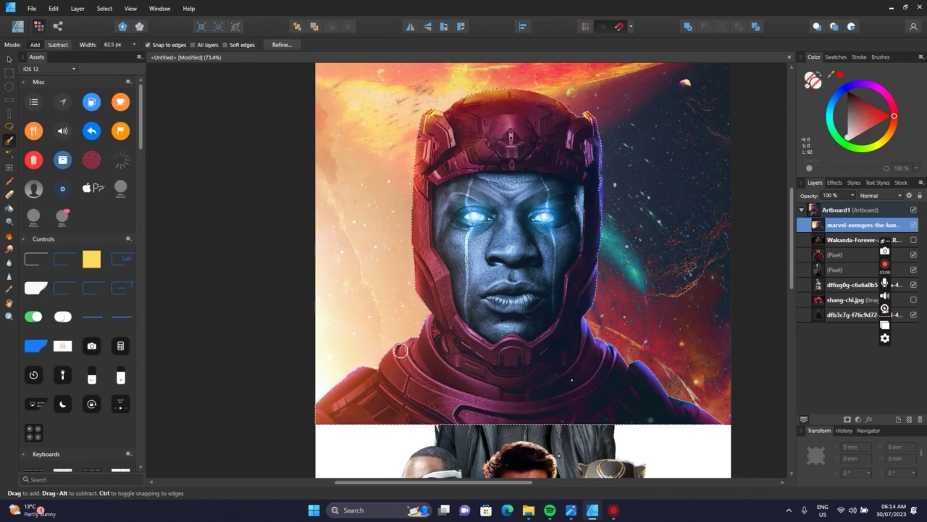
{"action": "left_click", "coordinate": [273, 45]}
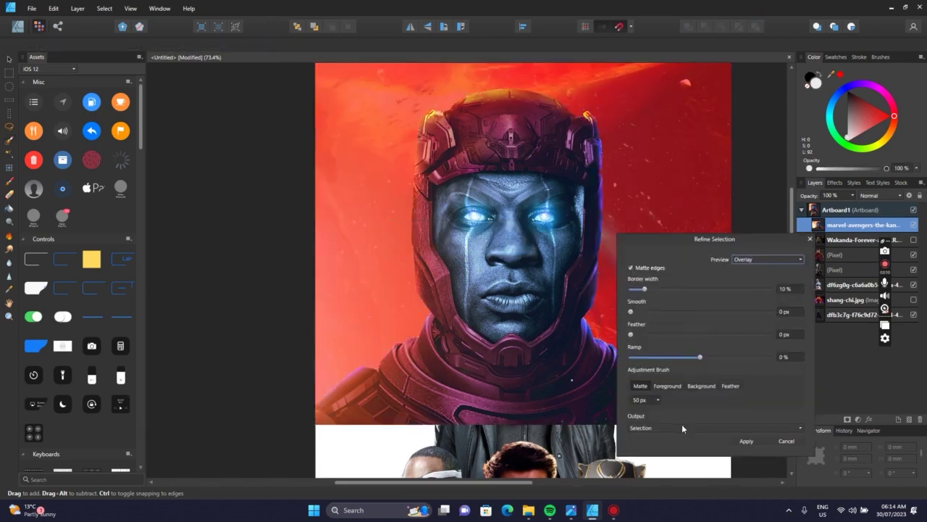
{"action": "left_click", "coordinate": [708, 428]}
{"action": "left_click", "coordinate": [701, 464]}
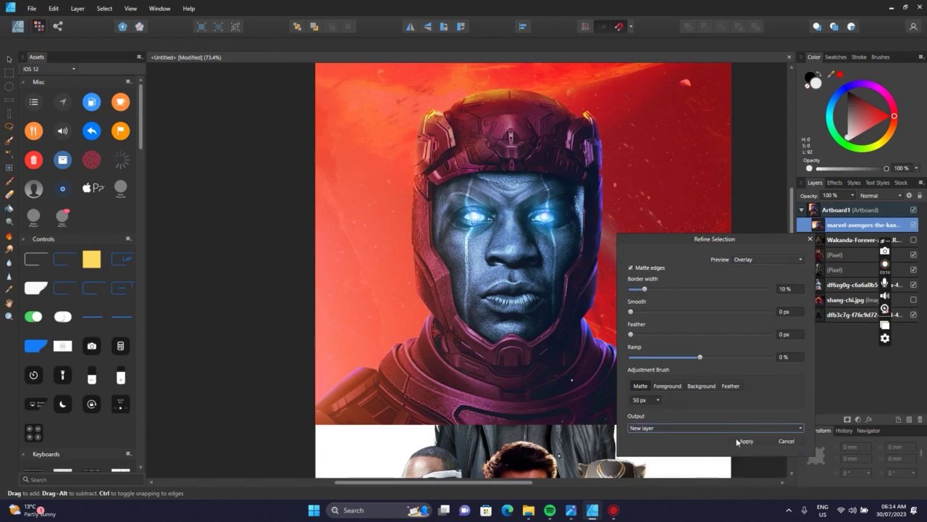
{"action": "left_click", "coordinate": [745, 442]}
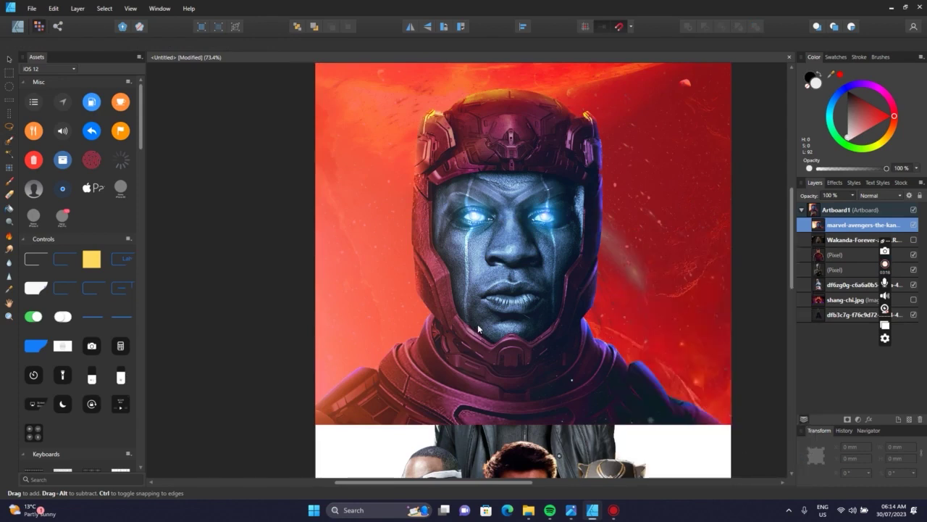
{"action": "key", "text": "Return"}
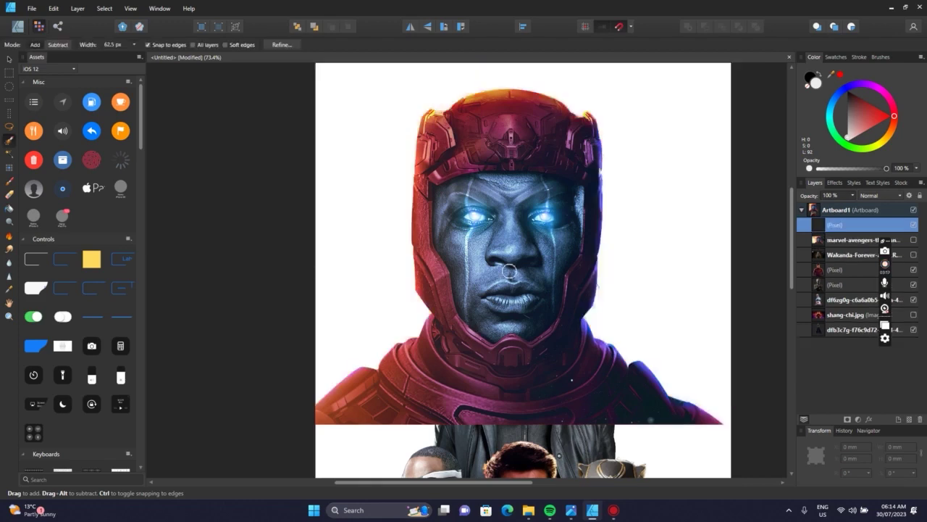
Move the Kang cut-out about 5 mm right and 10 mm up, and send it behind all other layers.
{"action": "left_click", "coordinate": [9, 57]}
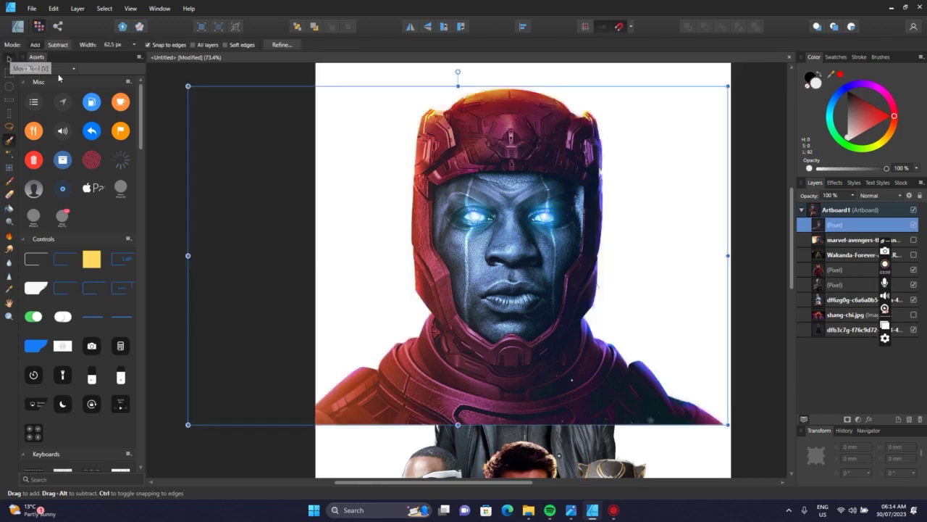
{"action": "left_click_drag", "start_coordinate": [528, 279], "coordinate": [536, 259]}
{"action": "key", "text": "ctrl+bracketleft"}
{"action": "key", "text": "ctrl+bracketleft"}
{"action": "key", "text": "ctrl+bracketleft"}
{"action": "key", "text": "ctrl+bracketleft"}
{"action": "key", "text": "ctrl+bracketleft"}
{"action": "key", "text": "ctrl+bracketleft"}
{"action": "key", "text": "ctrl+bracketleft"}
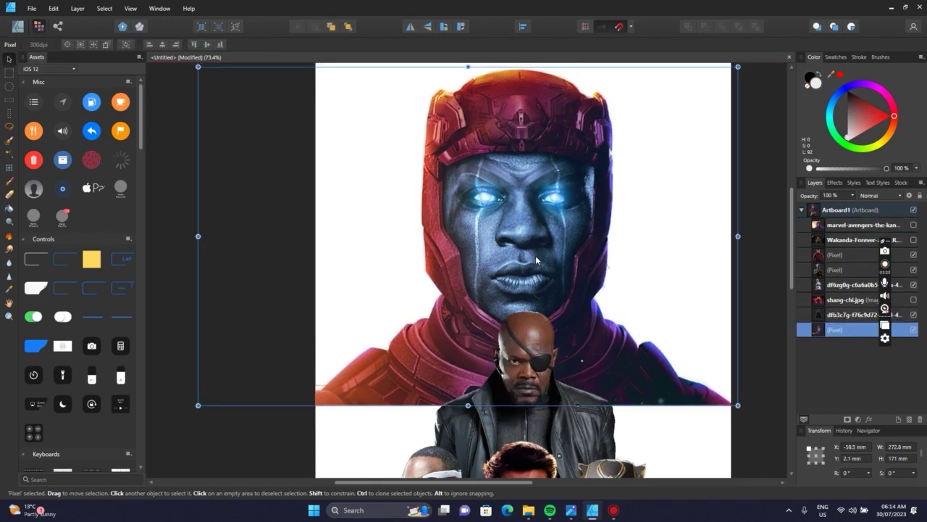
{"action": "scroll", "coordinate": [559, 201], "scroll_direction": "down", "scroll_amount": 2}
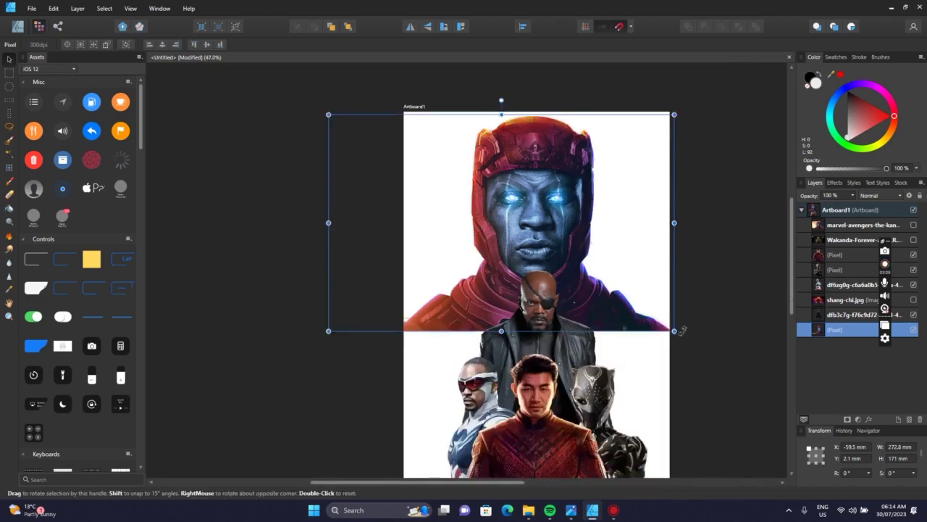
Switch to Photos and examine the reference poster KANG DYNASTY.jpg.
{"action": "key", "text": "alt+Tab"}
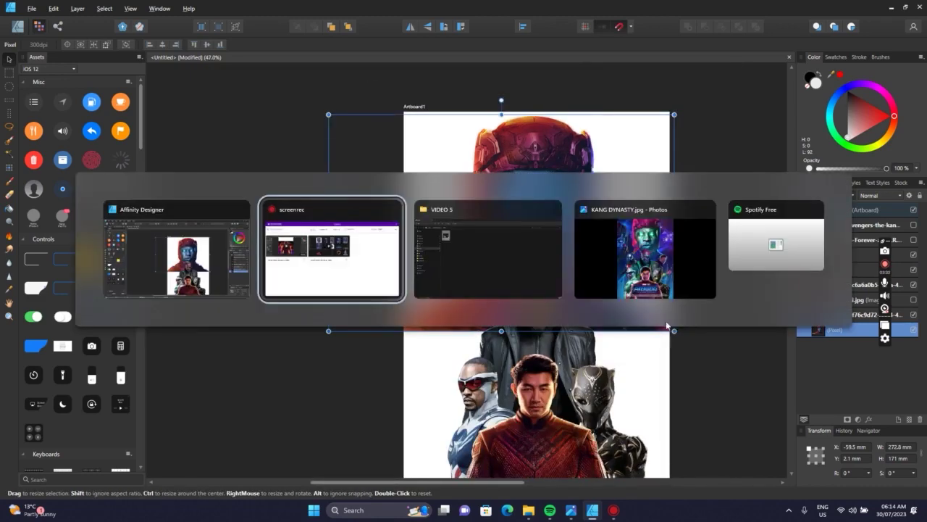
{"action": "left_click", "coordinate": [635, 260]}
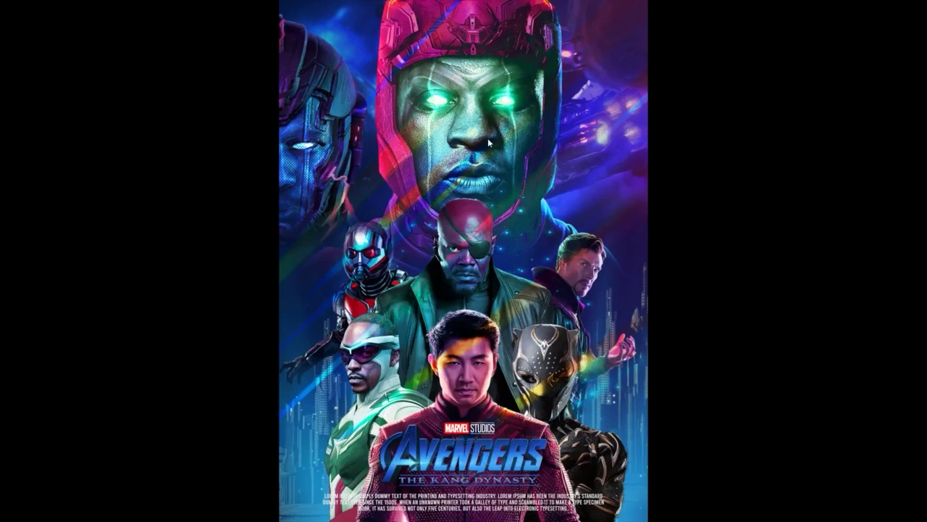
Switch back to Affinity Designer, enlarge the Kang cut-out to about 302.6 × 189.7 mm and position it at about X -74.4 mm, Y -17.9 mm.
{"action": "key", "text": "alt+Tab"}
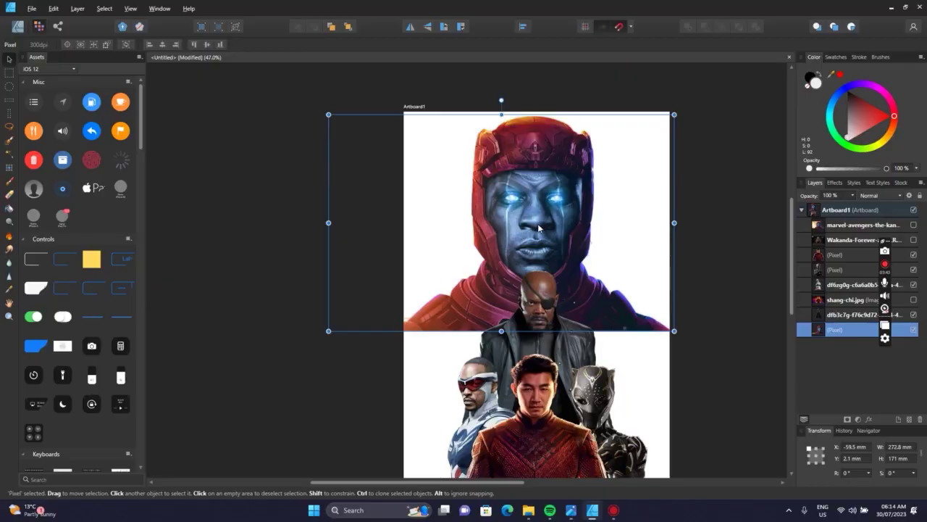
{"action": "key", "text": "alt+Tab"}
{"action": "key", "text": "alt+Tab"}
{"action": "left_click_drag", "start_coordinate": [683, 116], "coordinate": [703, 89]}
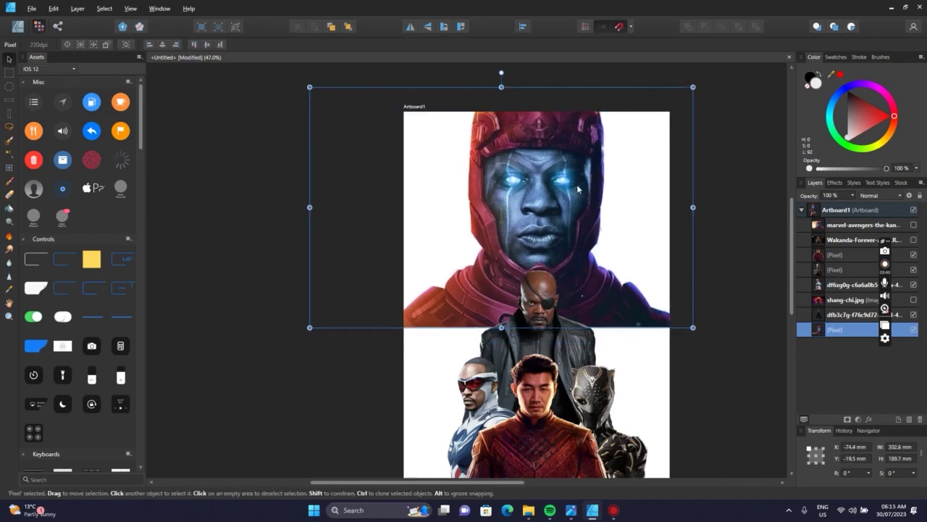
{"action": "left_click_drag", "start_coordinate": [578, 189], "coordinate": [576, 191]}
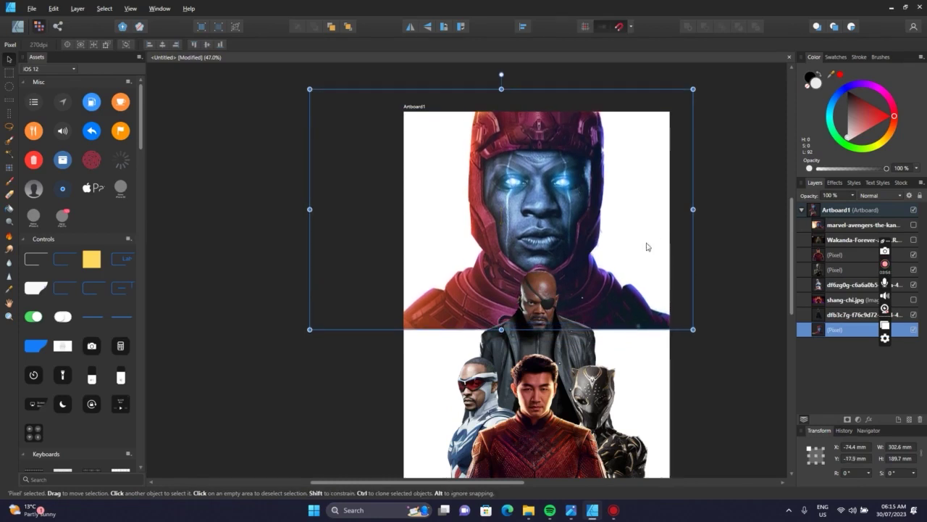
{"action": "left_click", "coordinate": [750, 219]}
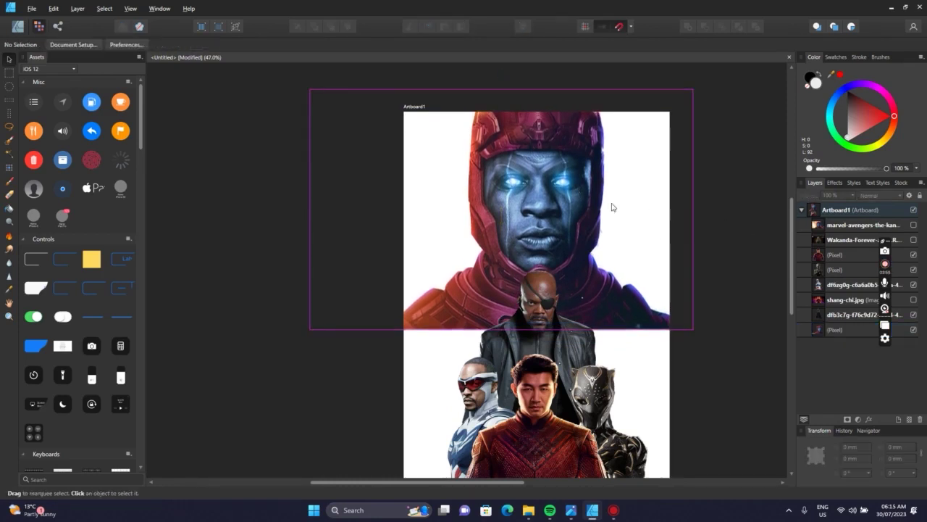
{"action": "left_click", "coordinate": [528, 194]}
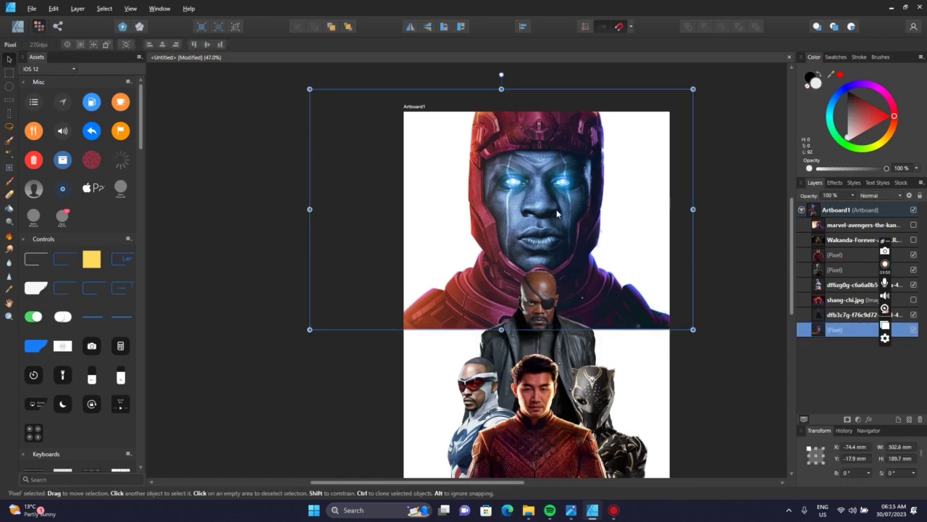
{"action": "left_click", "coordinate": [735, 310]}
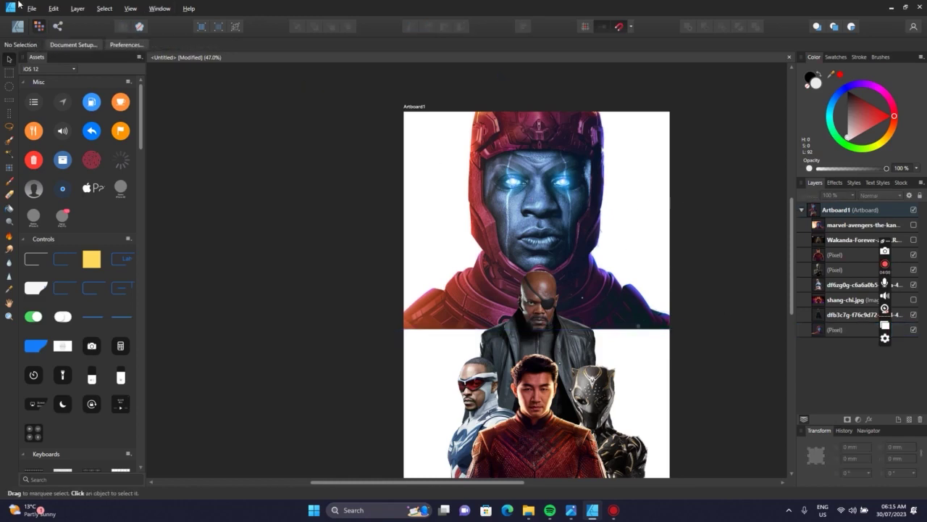
Place the kang-the-conqueror image from the kang dynasty folder onto the artboard, with all document types listed.
{"action": "left_click", "coordinate": [31, 8]}
{"action": "left_click", "coordinate": [68, 142]}
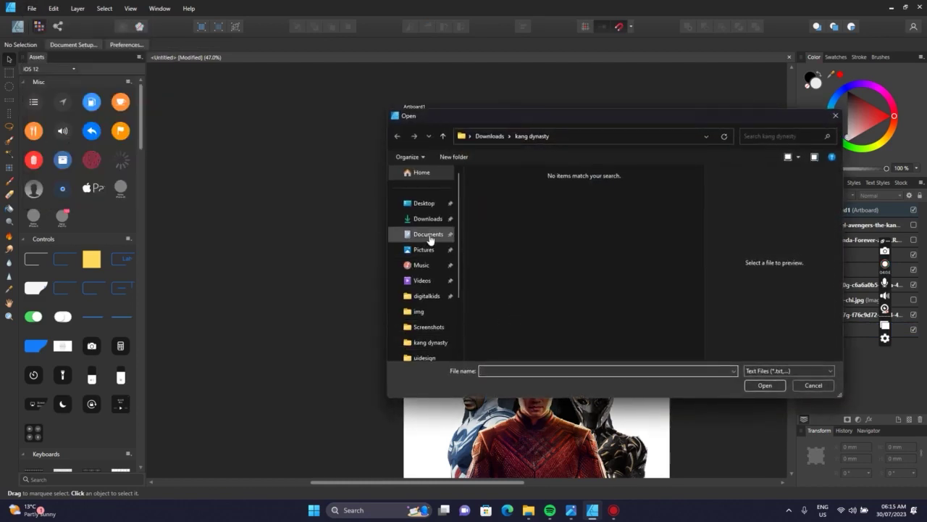
{"action": "left_click", "coordinate": [769, 371]}
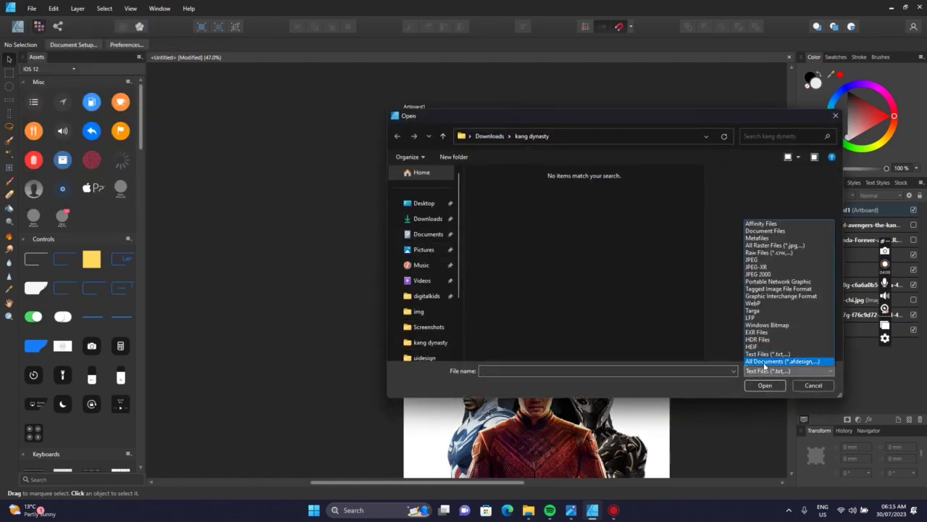
{"action": "left_click", "coordinate": [764, 360]}
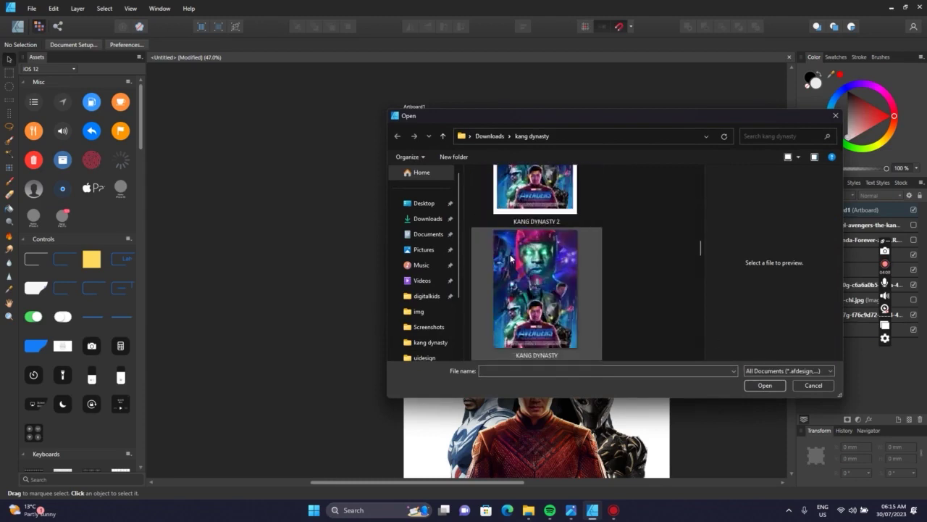
{"action": "scroll", "coordinate": [511, 257], "scroll_direction": "down", "scroll_amount": 5}
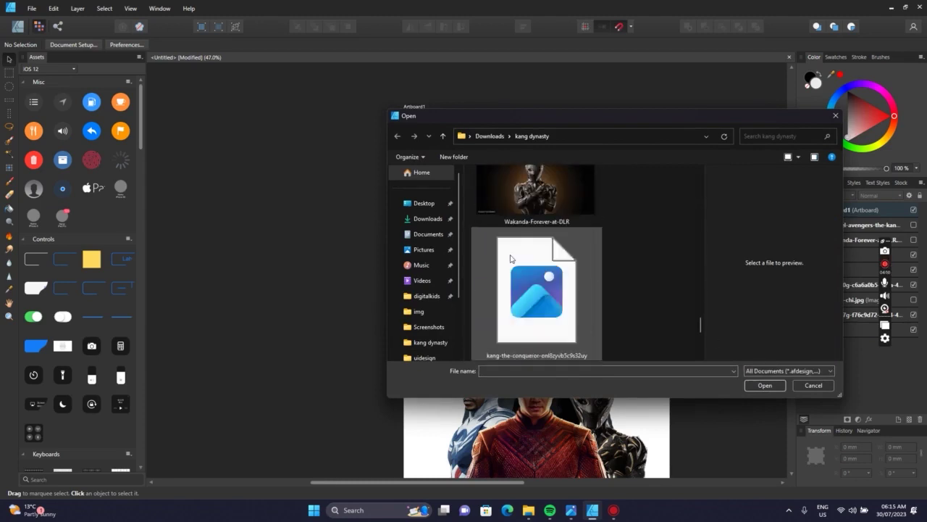
{"action": "double_click", "coordinate": [510, 255]}
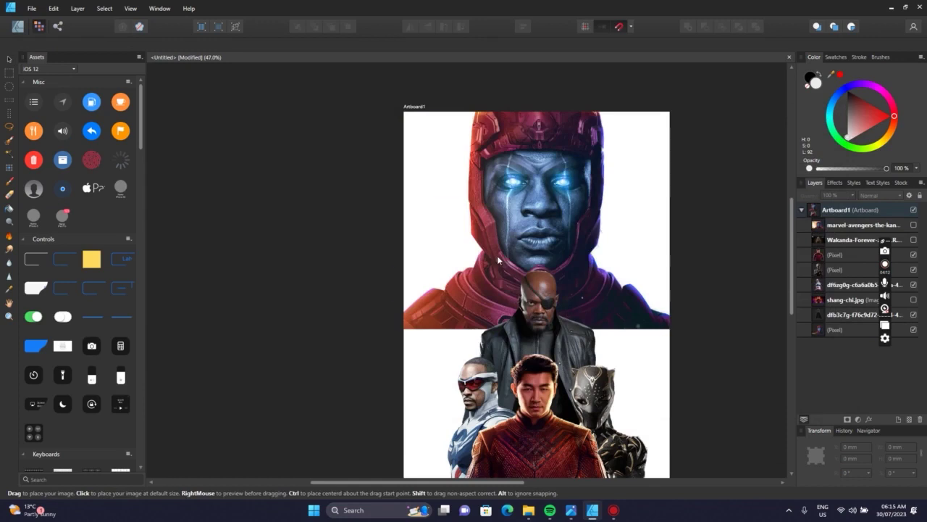
{"action": "left_click", "coordinate": [498, 261]}
Scale the placed kang-the-conqueror image to about 342.3 × 192.6 mm and centre it over the artboard's upper half.
{"action": "left_click_drag", "start_coordinate": [598, 201], "coordinate": [669, 150]}
{"action": "left_click_drag", "start_coordinate": [511, 255], "coordinate": [545, 258]}
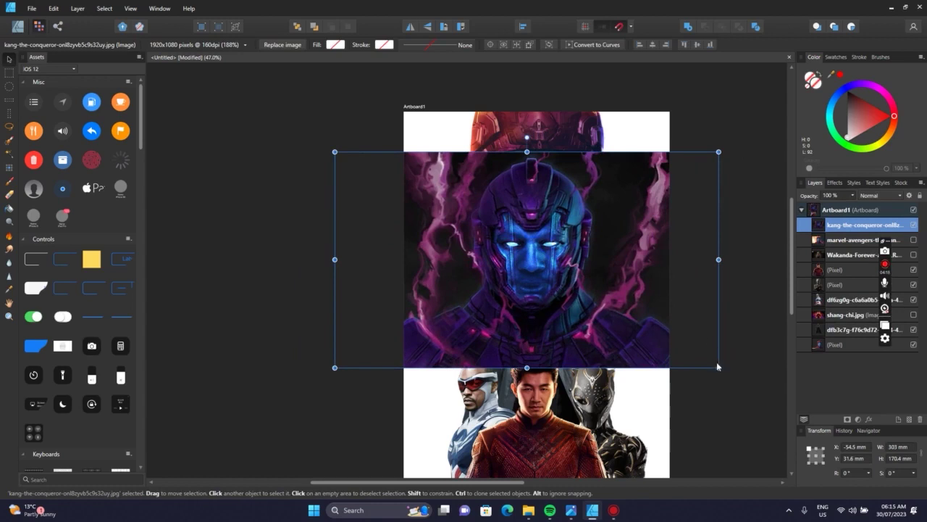
{"action": "left_click_drag", "start_coordinate": [718, 366], "coordinate": [743, 381]}
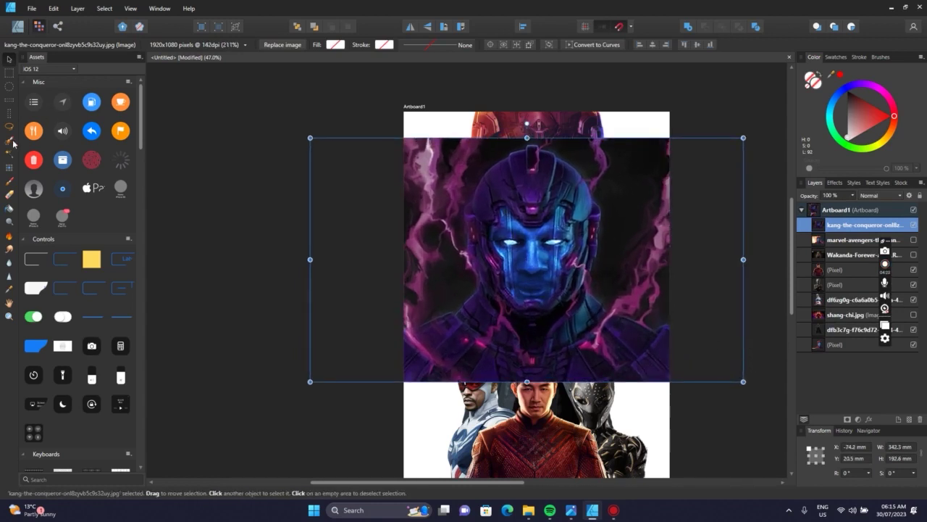
Select the masked Kang's helmet, face and shoulders with the Selection Brush at a width of 62.5 px.
{"action": "left_click", "coordinate": [13, 142]}
{"action": "scroll", "coordinate": [540, 192], "scroll_direction": "up", "scroll_amount": 1}
{"action": "mouse_move", "coordinate": [532, 209]}
{"action": "left_mouse_down"}
{"action": "mouse_move", "coordinate": [532, 249]}
{"action": "mouse_move", "coordinate": [517, 215]}
{"action": "mouse_move", "coordinate": [532, 147]}
{"action": "mouse_move", "coordinate": [455, 219]}
{"action": "left_mouse_up"}
{"action": "mouse_move", "coordinate": [454, 259]}
{"action": "left_mouse_down"}
{"action": "mouse_move", "coordinate": [439, 268]}
{"action": "mouse_move", "coordinate": [377, 216]}
{"action": "mouse_move", "coordinate": [423, 209]}
{"action": "left_mouse_up"}
{"action": "mouse_move", "coordinate": [450, 258]}
{"action": "left_mouse_down"}
{"action": "mouse_move", "coordinate": [501, 253]}
{"action": "mouse_move", "coordinate": [491, 308]}
{"action": "mouse_move", "coordinate": [493, 222]}
{"action": "mouse_move", "coordinate": [465, 274]}
{"action": "mouse_move", "coordinate": [468, 383]}
{"action": "mouse_move", "coordinate": [401, 390]}
{"action": "left_mouse_up"}
{"action": "mouse_move", "coordinate": [446, 347]}
{"action": "left_mouse_down"}
{"action": "mouse_move", "coordinate": [568, 400]}
{"action": "mouse_move", "coordinate": [658, 408]}
{"action": "mouse_move", "coordinate": [685, 385]}
{"action": "mouse_move", "coordinate": [602, 361]}
{"action": "mouse_move", "coordinate": [492, 403]}
{"action": "mouse_move", "coordinate": [395, 404]}
{"action": "left_mouse_up"}
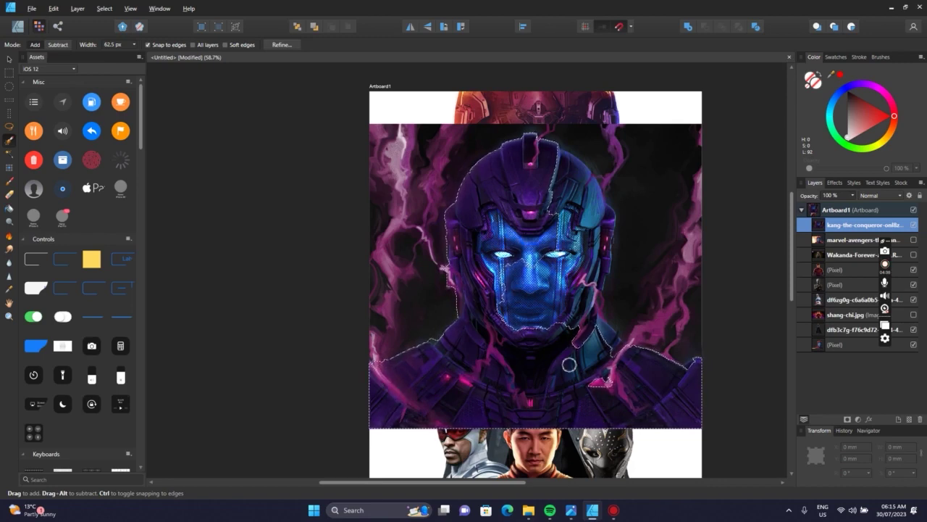
{"action": "mouse_move", "coordinate": [619, 363]}
{"action": "left_mouse_down"}
{"action": "mouse_move", "coordinate": [588, 386]}
{"action": "mouse_move", "coordinate": [643, 378]}
{"action": "left_mouse_up"}
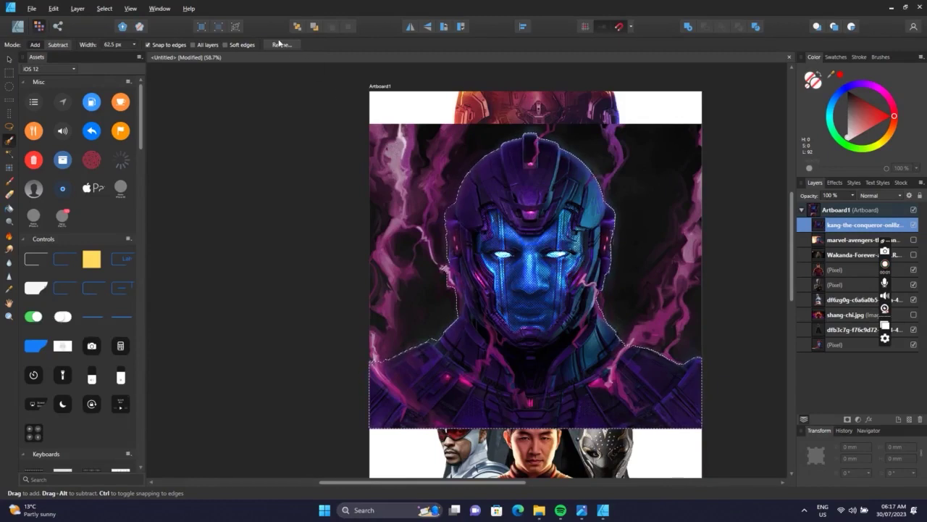
Preview the selection refinement without applying it, and correct the selection edge where the lightning meets the helmet's left side.
{"action": "left_click", "coordinate": [280, 45]}
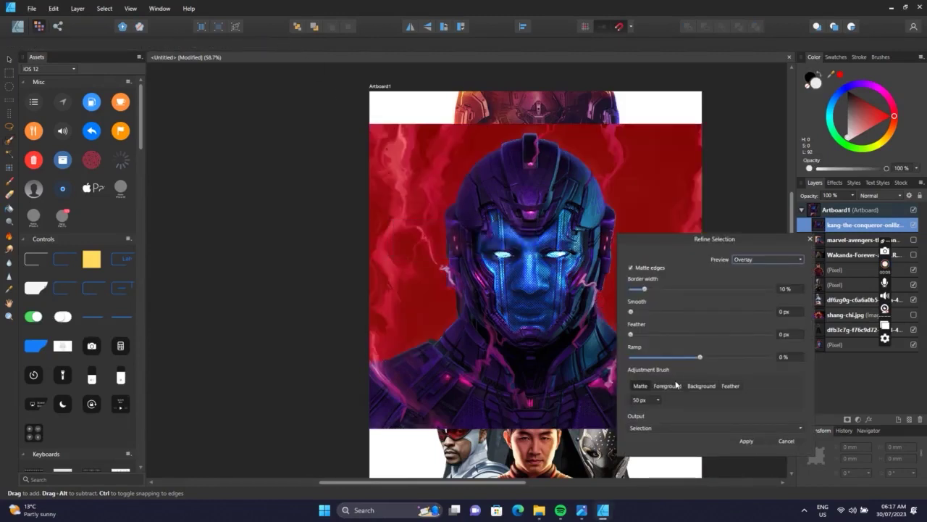
{"action": "left_click", "coordinate": [778, 442]}
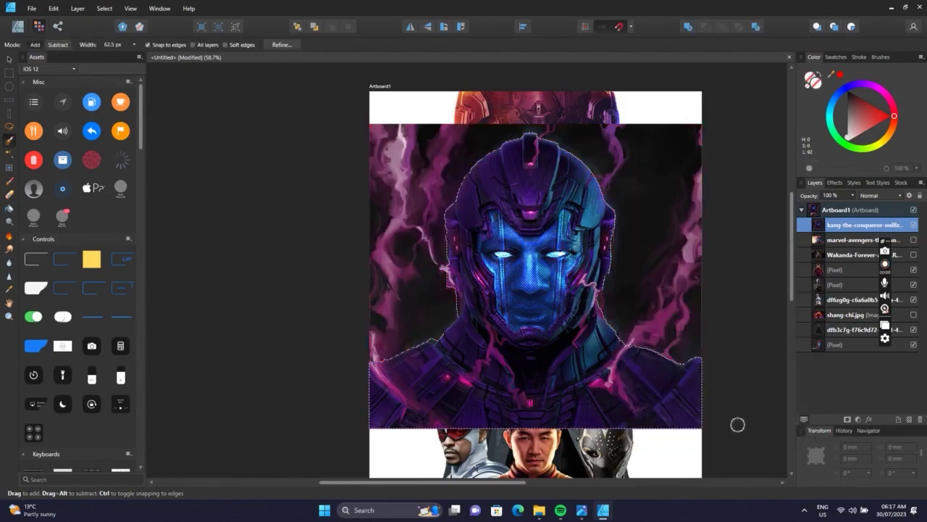
{"action": "scroll", "coordinate": [434, 281], "scroll_direction": "up", "scroll_amount": 3}
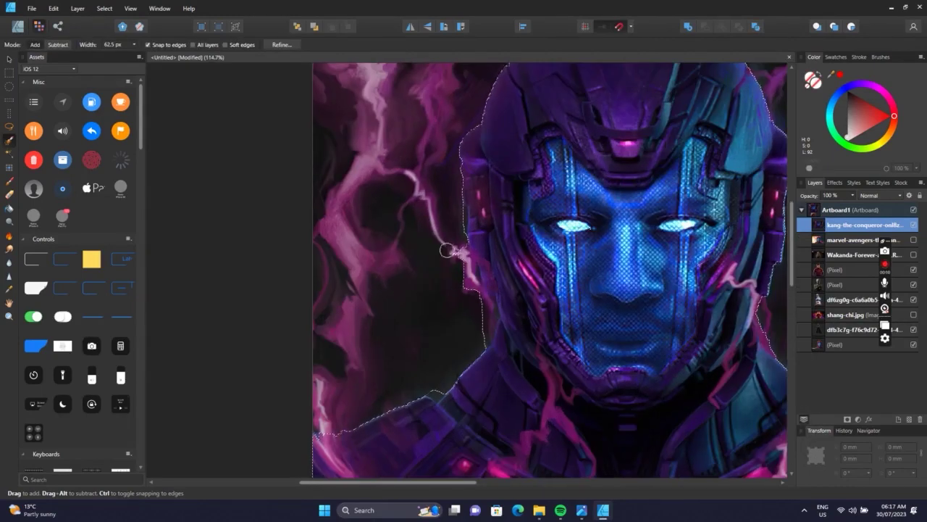
{"action": "mouse_move", "coordinate": [455, 261]}
{"action": "left_mouse_down"}
{"action": "mouse_move", "coordinate": [486, 317]}
{"action": "mouse_move", "coordinate": [497, 277]}
{"action": "left_mouse_up"}
{"action": "scroll", "coordinate": [497, 279], "scroll_direction": "down", "scroll_amount": 3}
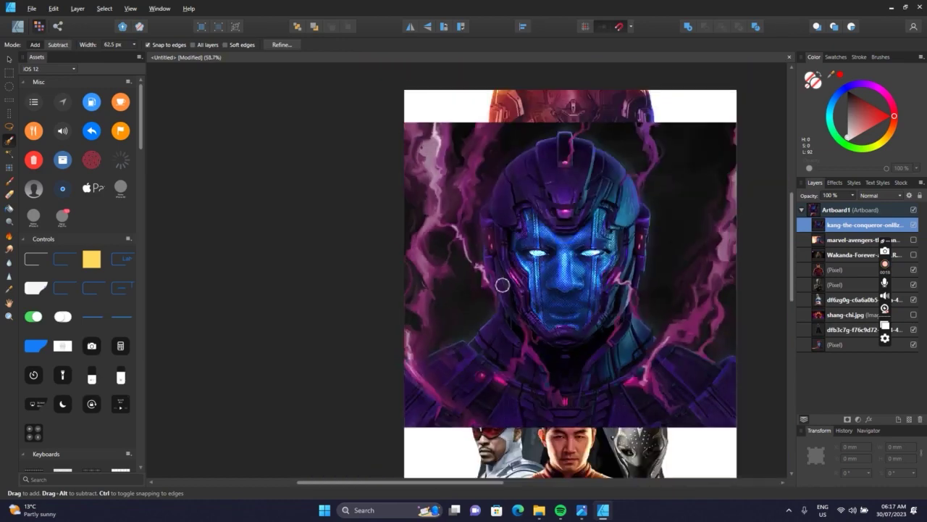
Refine the masked Kang selection and output it to a new layer.
{"action": "left_click", "coordinate": [293, 46]}
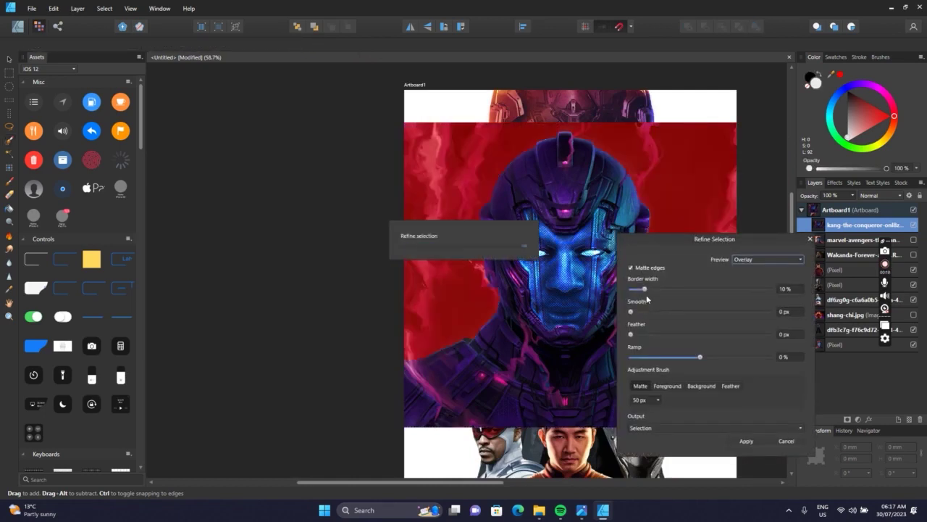
{"action": "left_click", "coordinate": [682, 427]}
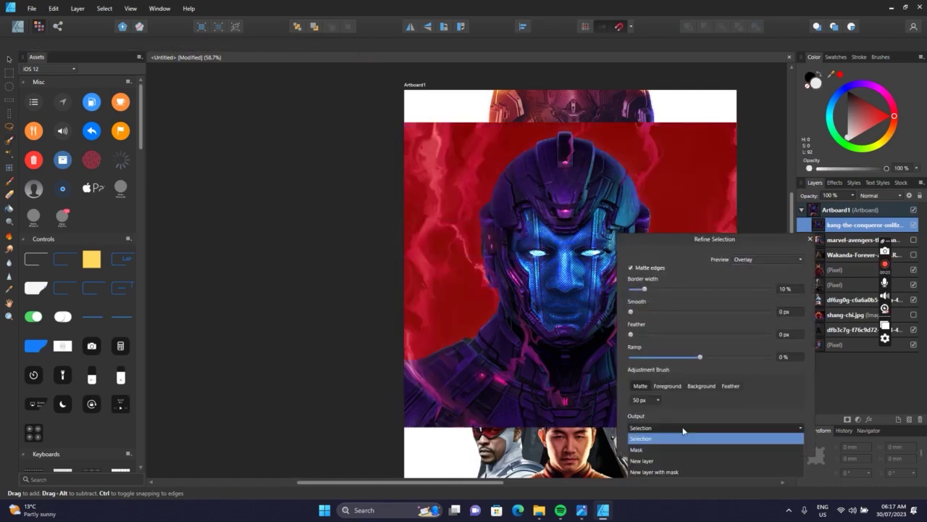
{"action": "left_click", "coordinate": [681, 458]}
{"action": "left_click", "coordinate": [746, 440]}
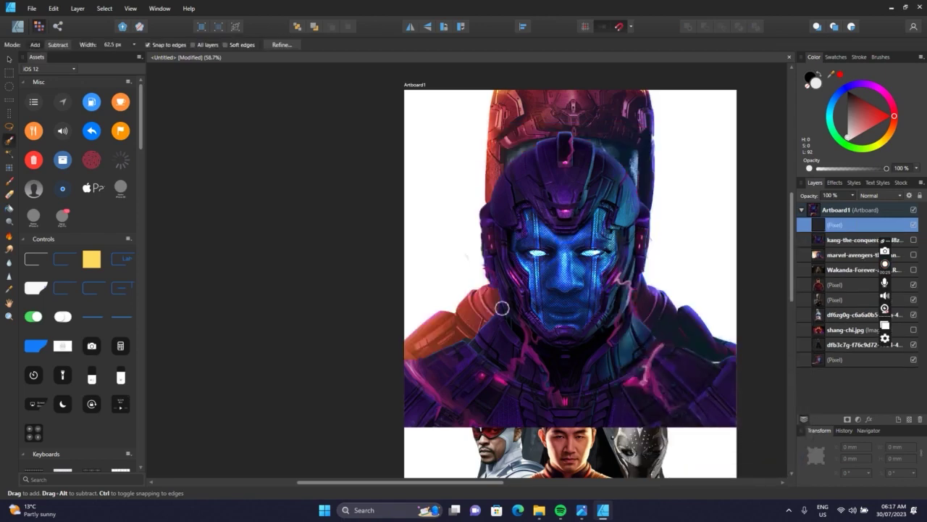
Move the masked Kang cut-out to the artboard's upper-left corner, at about X -144.2 mm and Y -4 mm.
{"action": "left_click", "coordinate": [10, 60]}
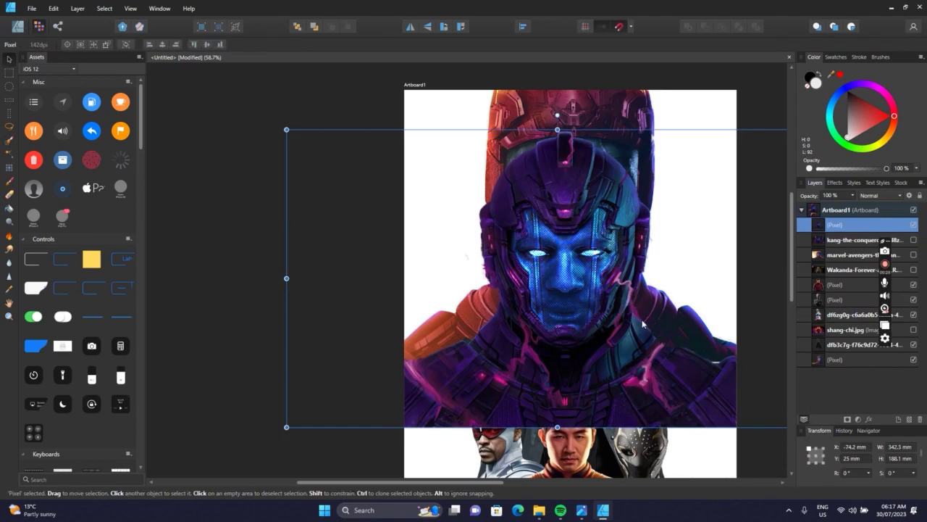
{"action": "left_click_drag", "start_coordinate": [639, 319], "coordinate": [530, 281]}
{"action": "left_click_drag", "start_coordinate": [672, 363], "coordinate": [687, 350]}
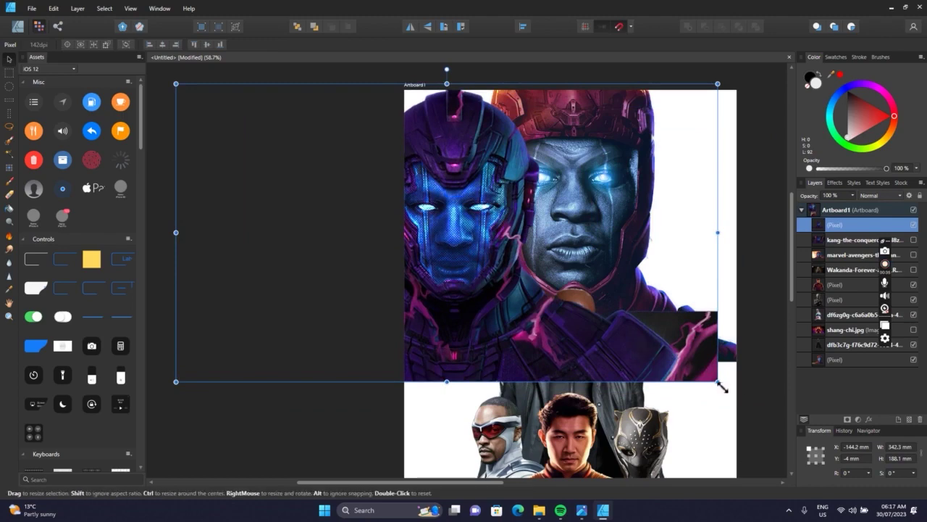
Undo the masked Kang cut-out's move and its output to a new layer.
{"action": "key", "text": "ctrl+z"}
{"action": "key", "text": "ctrl+z"}
{"action": "key", "text": "ctrl+z"}
{"action": "key", "text": "ctrl+z"}
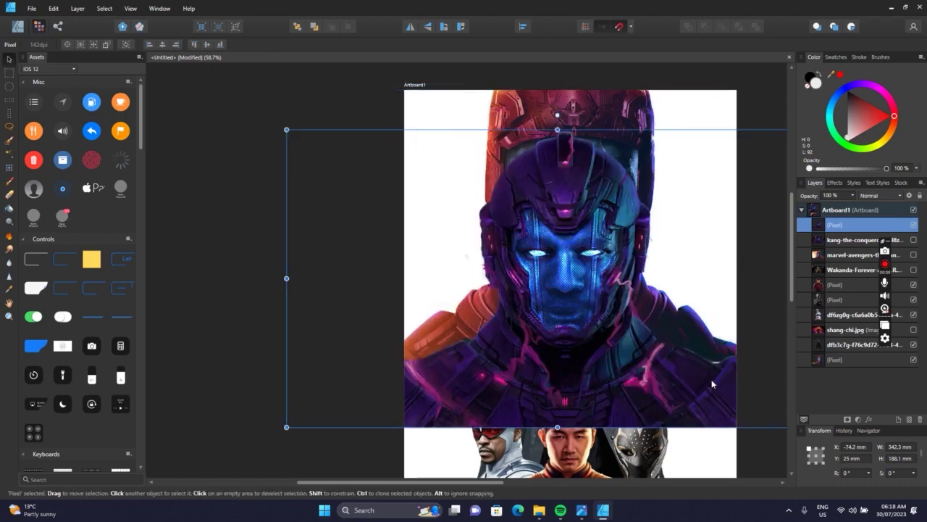
Trim the lower outer corners of both shoulders from the masked Kang selection with the Selection Brush, giving a rounded bust outline.
{"action": "scroll", "coordinate": [723, 358], "scroll_direction": "right", "scroll_amount": 3}
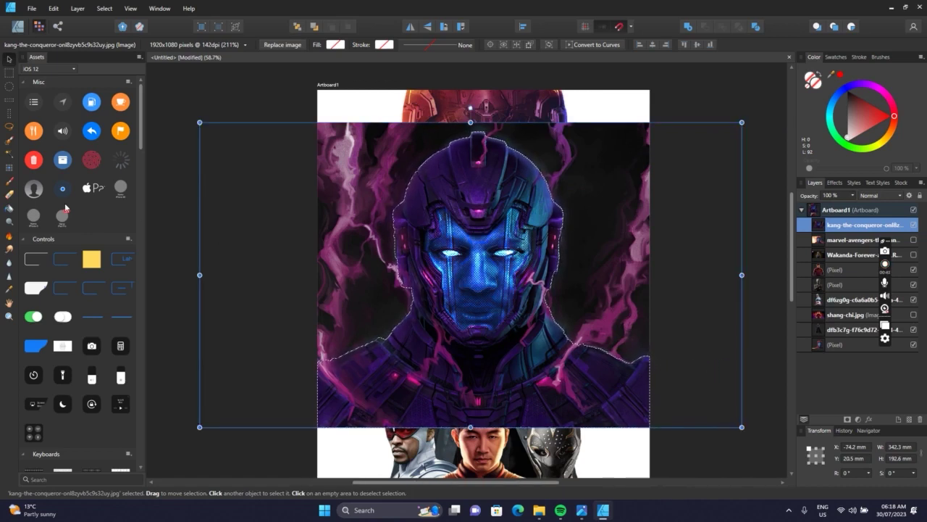
{"action": "left_click", "coordinate": [8, 140]}
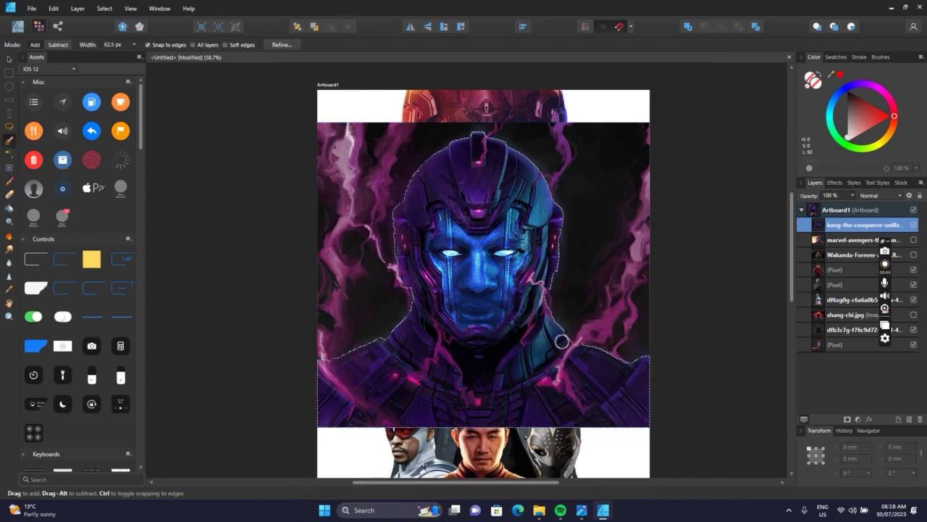
{"action": "mouse_move", "coordinate": [661, 366]}
{"action": "left_mouse_down"}
{"action": "mouse_move", "coordinate": [654, 360]}
{"action": "mouse_move", "coordinate": [639, 419]}
{"action": "mouse_move", "coordinate": [561, 431]}
{"action": "mouse_move", "coordinate": [316, 428]}
{"action": "mouse_move", "coordinate": [321, 412]}
{"action": "mouse_move", "coordinate": [395, 433]}
{"action": "mouse_move", "coordinate": [418, 414]}
{"action": "mouse_move", "coordinate": [607, 377]}
{"action": "mouse_move", "coordinate": [645, 403]}
{"action": "mouse_move", "coordinate": [698, 364]}
{"action": "left_mouse_up"}
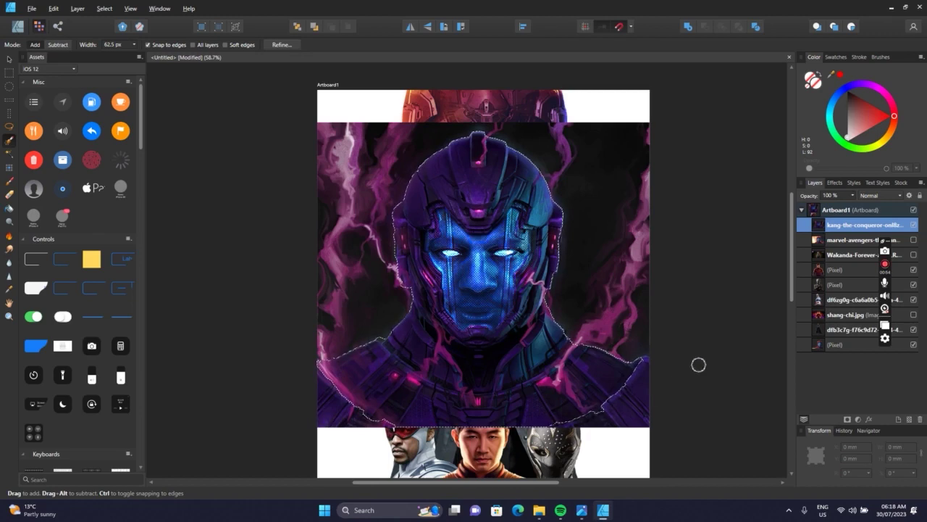
Refine the trimmed masked Kang selection and output it to a new layer.
{"action": "left_click", "coordinate": [279, 45]}
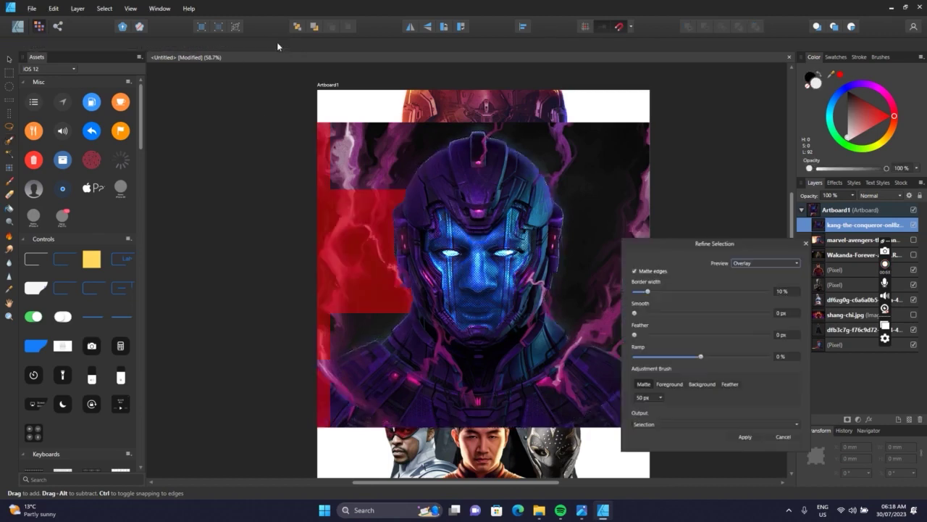
{"action": "left_click", "coordinate": [735, 428]}
{"action": "left_click", "coordinate": [719, 459]}
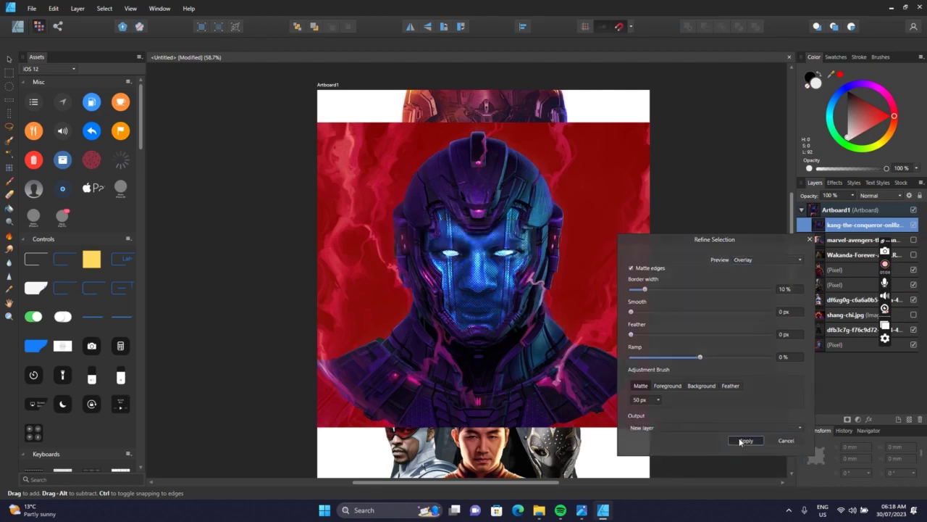
{"action": "left_click", "coordinate": [745, 441]}
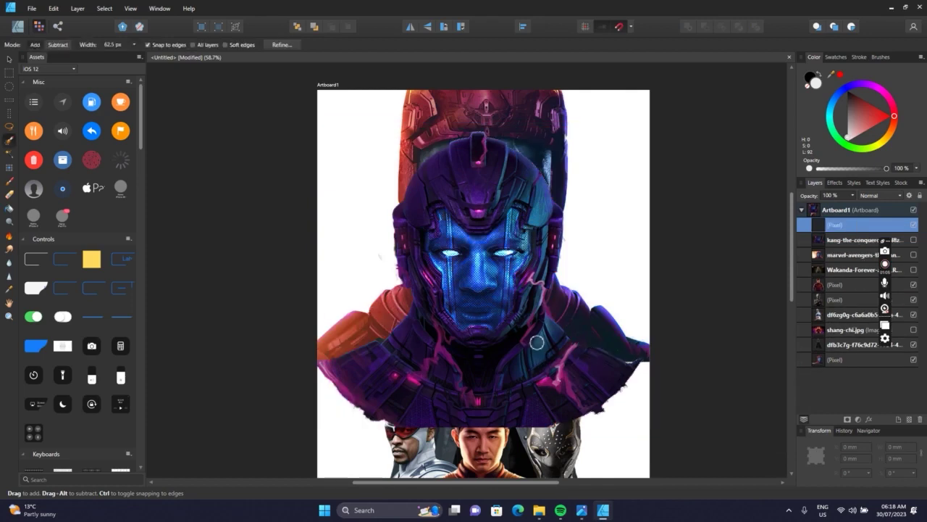
Shrink the masked Kang cut-out to about 198.5 × 132.5 mm and move it to the artboard's left edge beside the main Kang.
{"action": "left_click", "coordinate": [9, 60]}
{"action": "left_click_drag", "start_coordinate": [532, 320], "coordinate": [434, 269]}
{"action": "left_click_drag", "start_coordinate": [551, 377], "coordinate": [484, 333]}
{"action": "left_click_drag", "start_coordinate": [448, 285], "coordinate": [421, 274]}
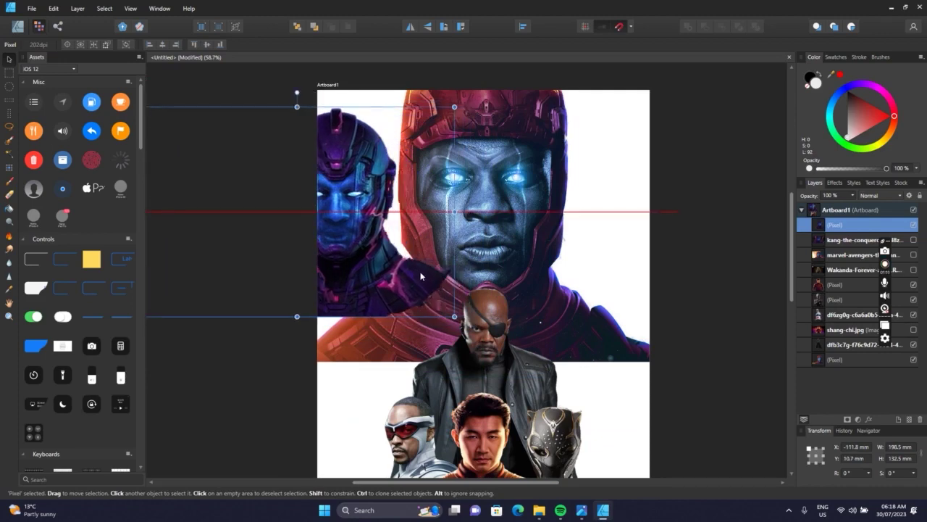
Check the reference poster in Photos and enlarge the masked Kang cut-out to about 234.5 × 156.5 mm.
{"action": "key", "text": "alt+Tab"}
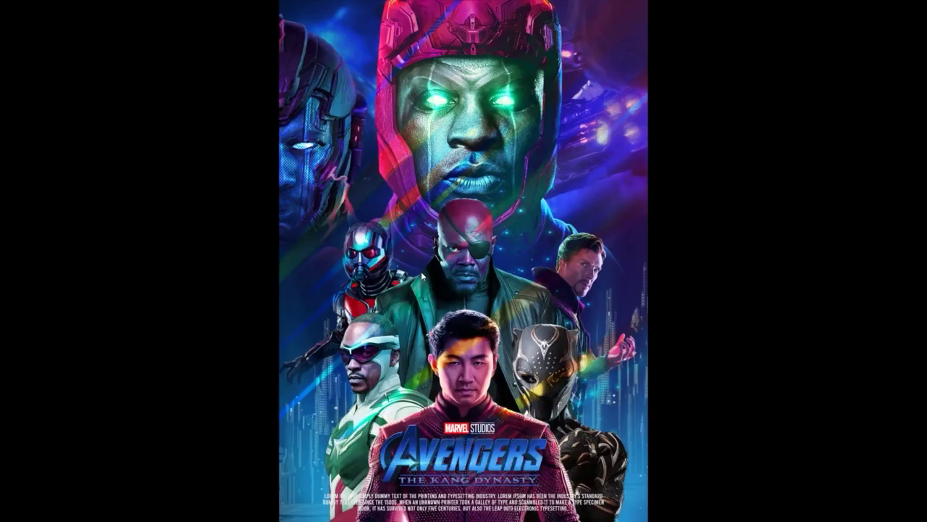
{"action": "key", "text": "alt+Tab"}
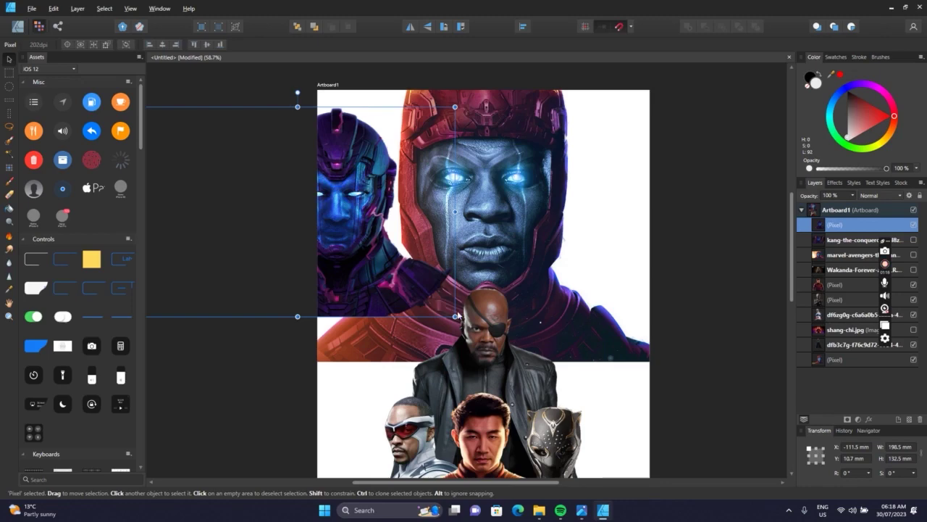
{"action": "left_click_drag", "start_coordinate": [457, 317], "coordinate": [485, 333]}
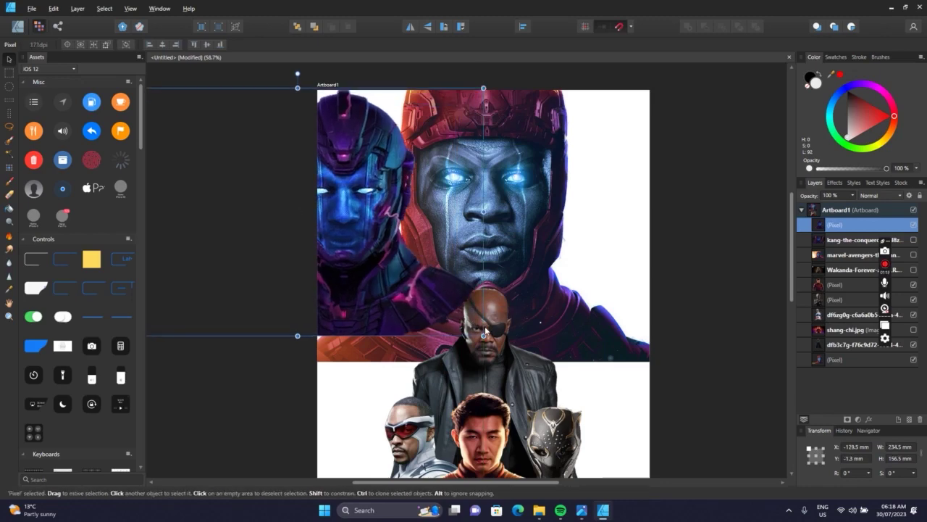
Check the reference poster, send the masked Kang cut-out behind the main Kang, and resize the main Kang to about 278.9 × 174.9 mm.
{"action": "key", "text": "alt+Tab"}
{"action": "key", "text": "alt+Tab"}
{"action": "key", "text": "ctrl+shift+bracketleft"}
{"action": "key", "text": "alt+Tab"}
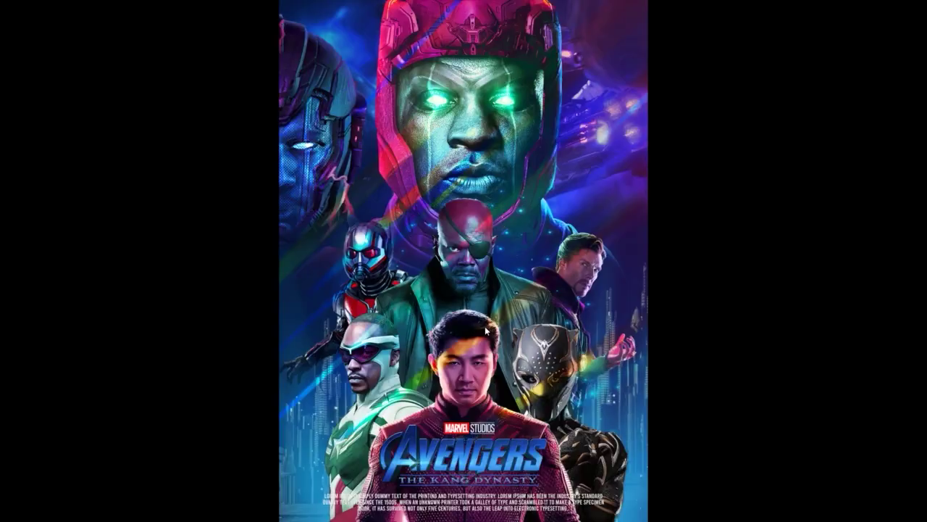
{"action": "key", "text": "alt+Tab"}
{"action": "left_click_drag", "start_coordinate": [296, 331], "coordinate": [218, 350]}
{"action": "left_click_drag", "start_coordinate": [463, 260], "coordinate": [463, 256]}
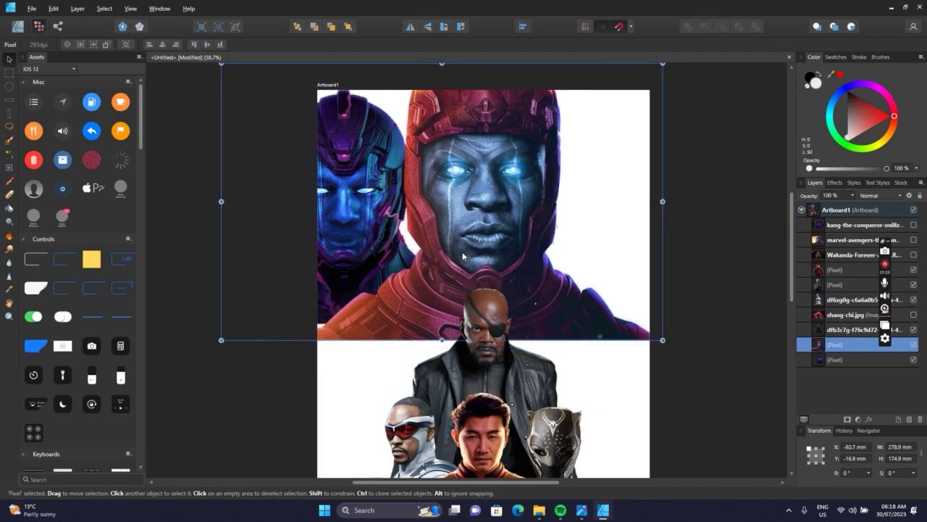
{"action": "left_click_drag", "start_coordinate": [219, 340], "coordinate": [228, 335]}
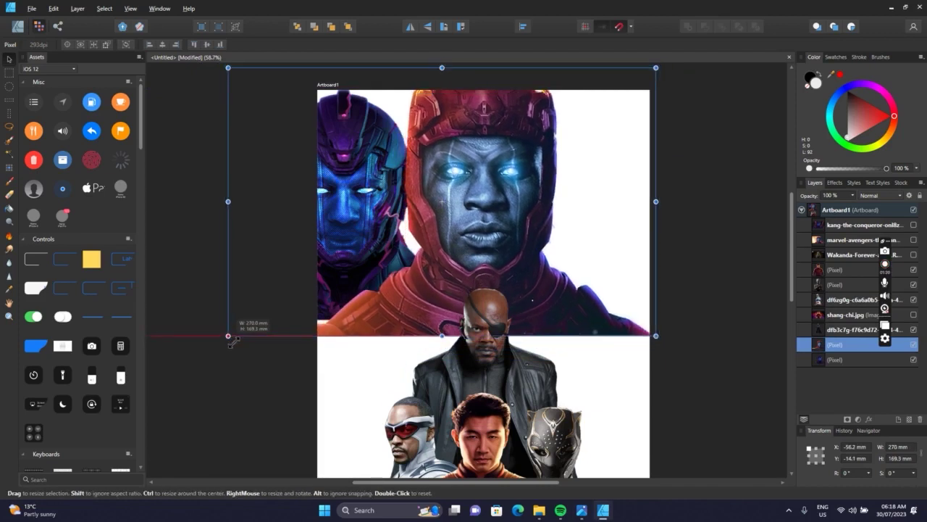
{"action": "left_click_drag", "start_coordinate": [440, 214], "coordinate": [438, 213]}
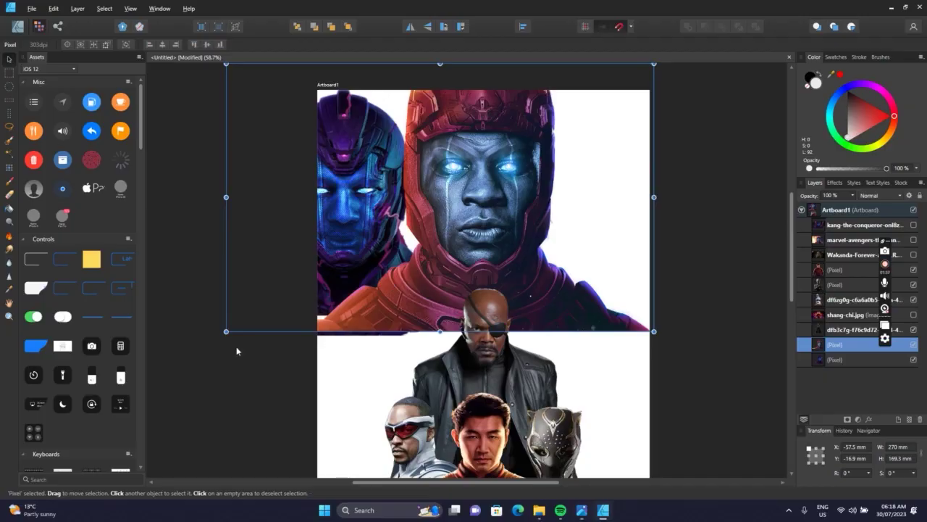
{"action": "left_click_drag", "start_coordinate": [236, 346], "coordinate": [235, 334]}
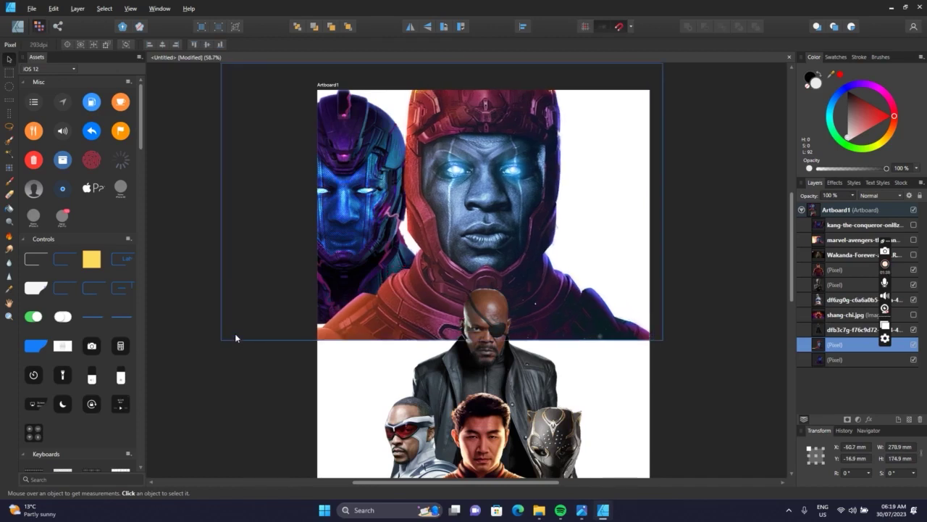
Lower the main Kang cut-out slightly, compare it with the reference poster, and enlarge it to about 300.2 × 188.2 mm.
{"action": "left_click_drag", "start_coordinate": [368, 297], "coordinate": [362, 308]}
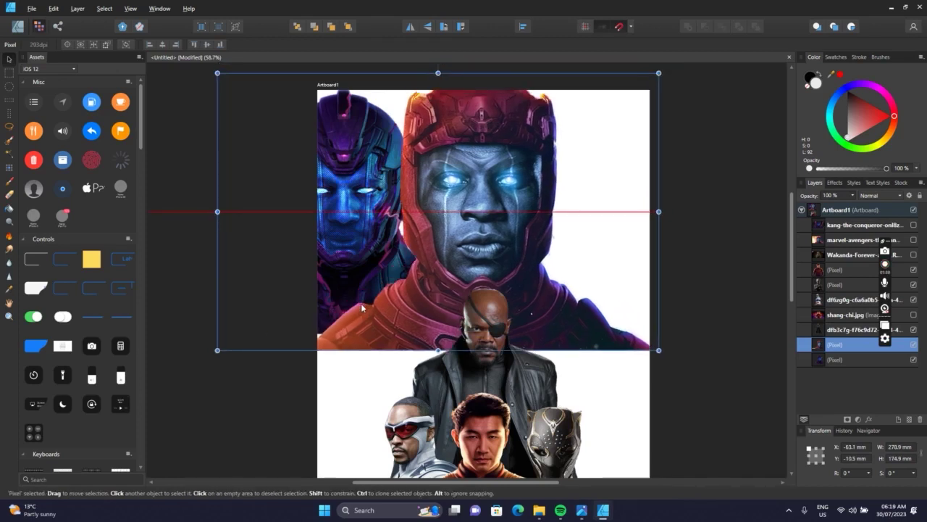
{"action": "key", "text": "alt+Tab"}
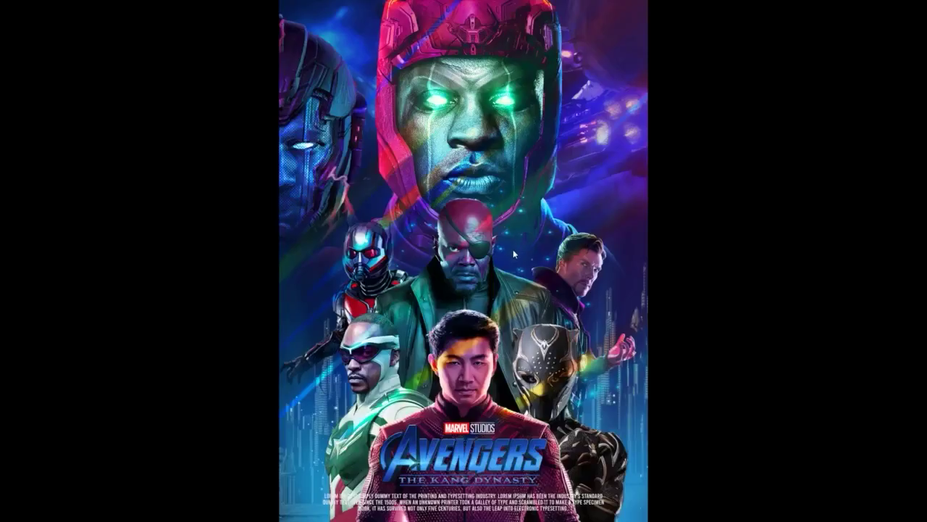
{"action": "key", "text": "alt+Tab"}
{"action": "left_click_drag", "start_coordinate": [663, 77], "coordinate": [675, 107]}
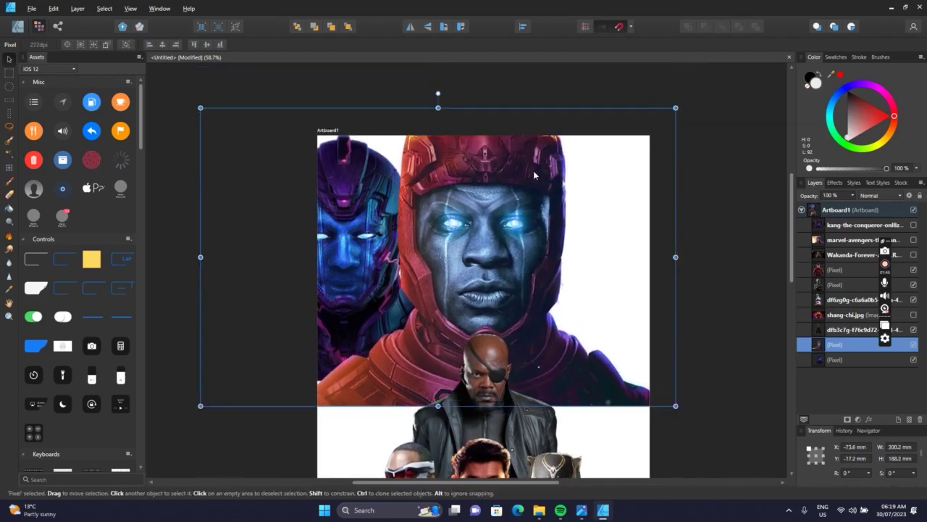
Move the masked Kang cut-out down and left to about X -146.3 mm, Y 3.3 mm, partly off the artboard's left edge.
{"action": "left_click", "coordinate": [327, 216]}
{"action": "left_click_drag", "start_coordinate": [355, 215], "coordinate": [356, 223]}
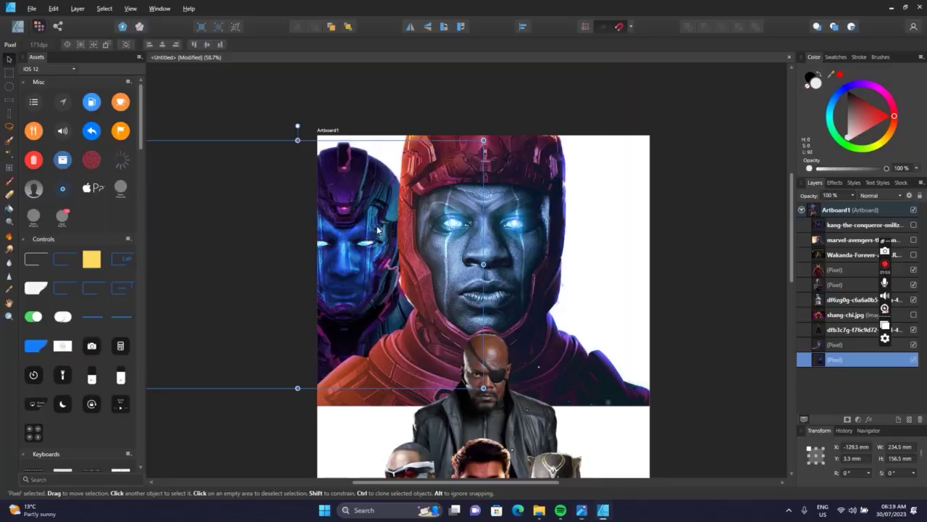
{"action": "left_click_drag", "start_coordinate": [358, 231], "coordinate": [358, 238]}
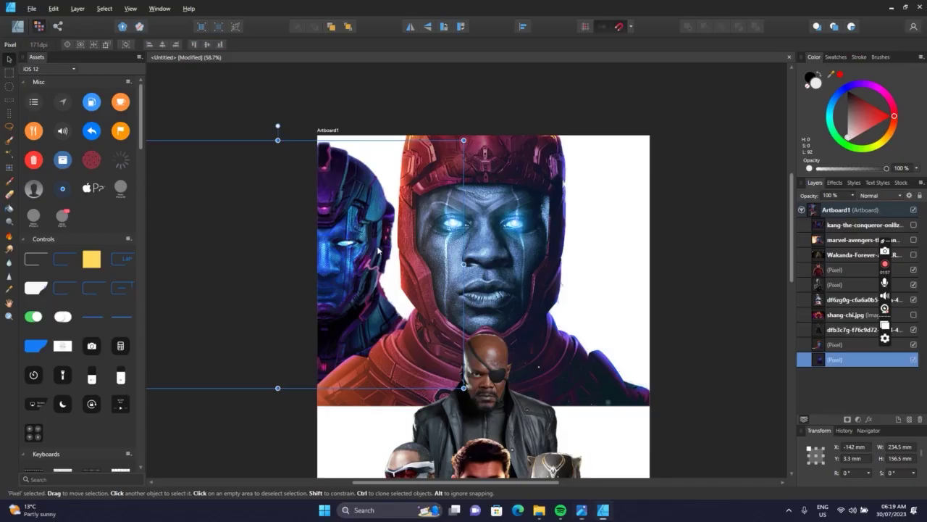
{"action": "left_click_drag", "start_coordinate": [377, 252], "coordinate": [371, 254]}
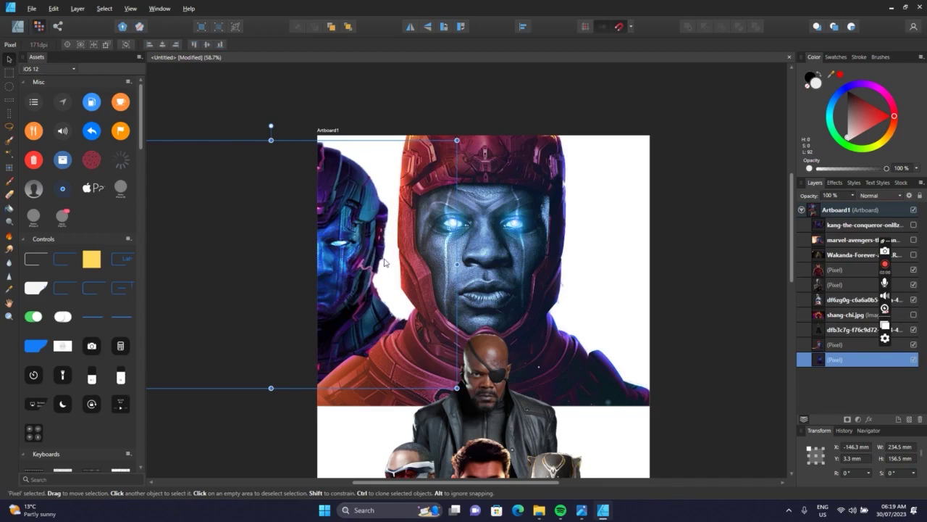
Examine the character arrangement on the artboard and compare it with the reference poster in Photos.
{"action": "scroll", "coordinate": [443, 335], "scroll_direction": "down", "scroll_amount": 4}
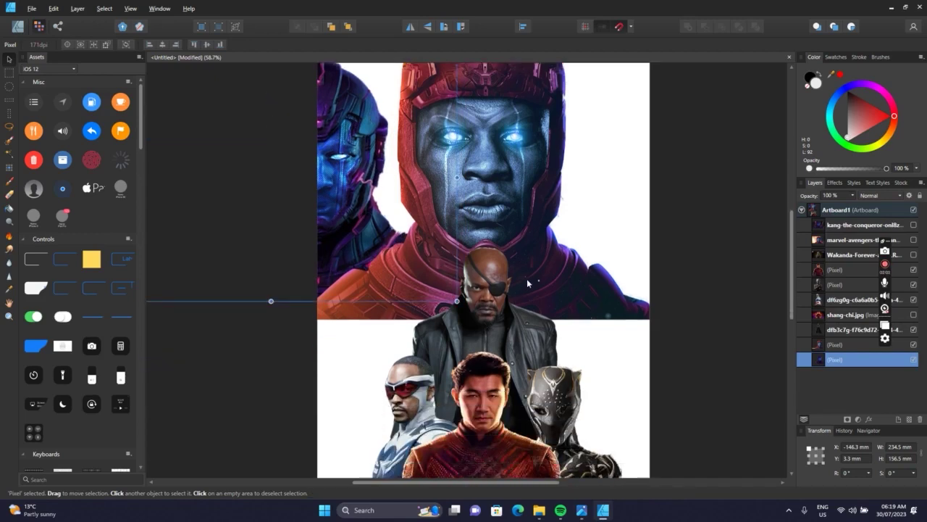
{"action": "scroll", "coordinate": [528, 281], "scroll_direction": "down", "scroll_amount": 1}
{"action": "scroll", "coordinate": [528, 283], "scroll_direction": "up", "scroll_amount": 3}
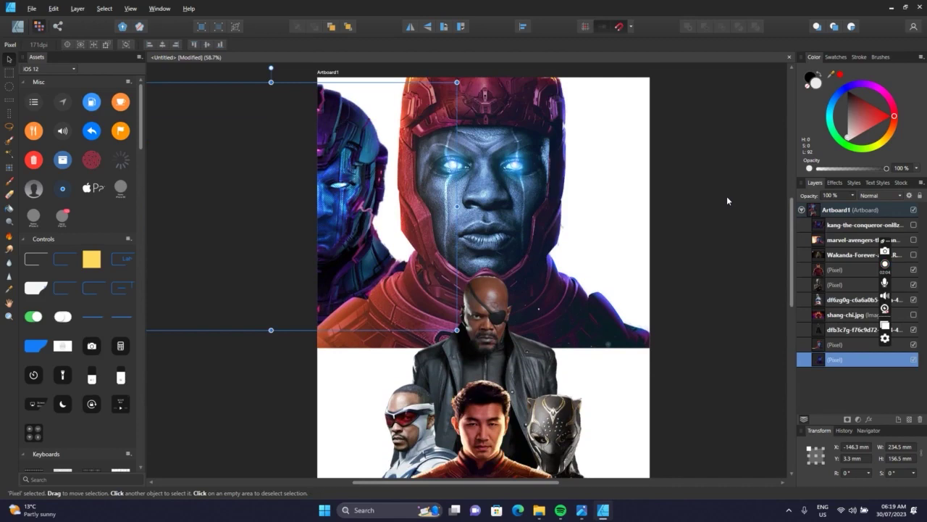
{"action": "left_click", "coordinate": [727, 195]}
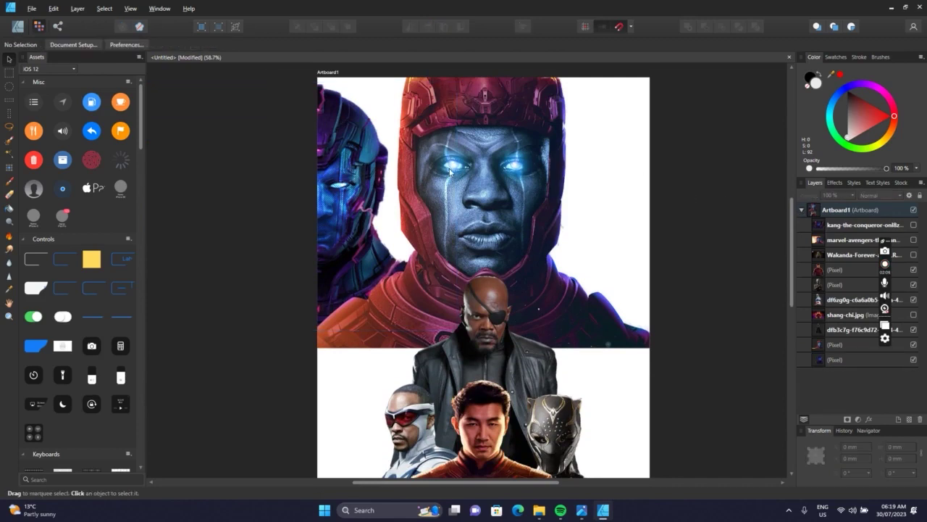
{"action": "left_click", "coordinate": [357, 160]}
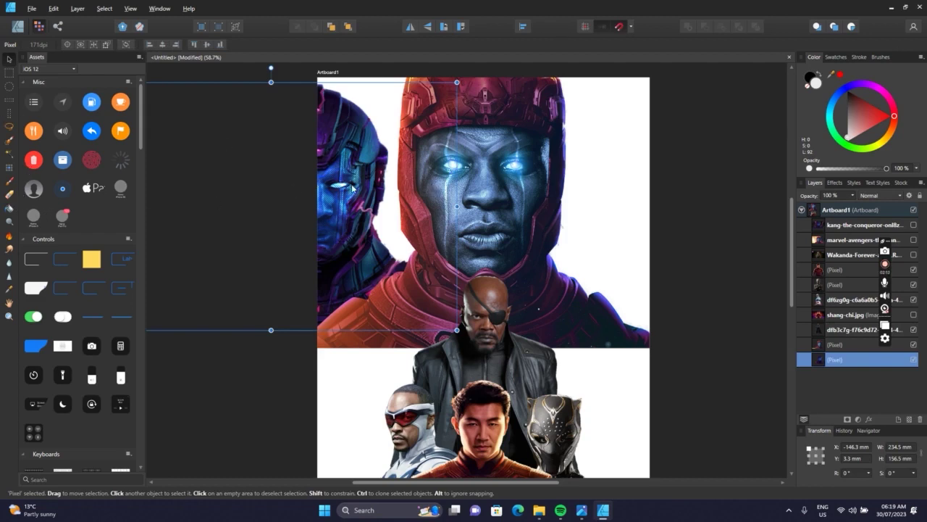
{"action": "left_click", "coordinate": [687, 204]}
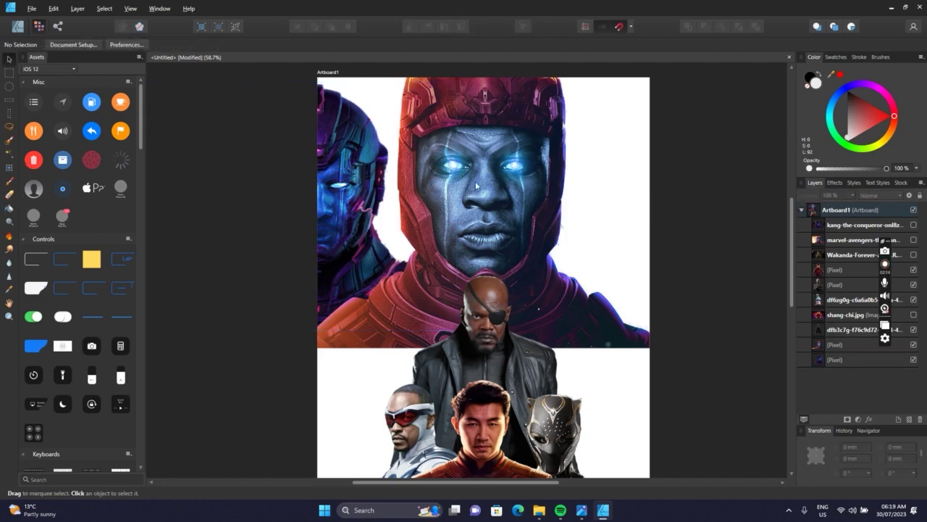
{"action": "left_click", "coordinate": [32, 8]}
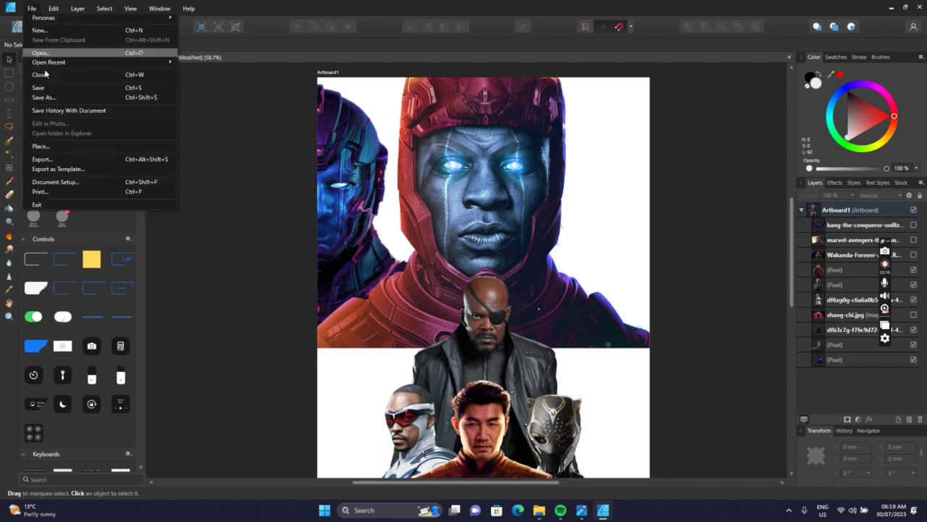
{"action": "left_click", "coordinate": [343, 219]}
{"action": "key", "text": "alt+Tab"}
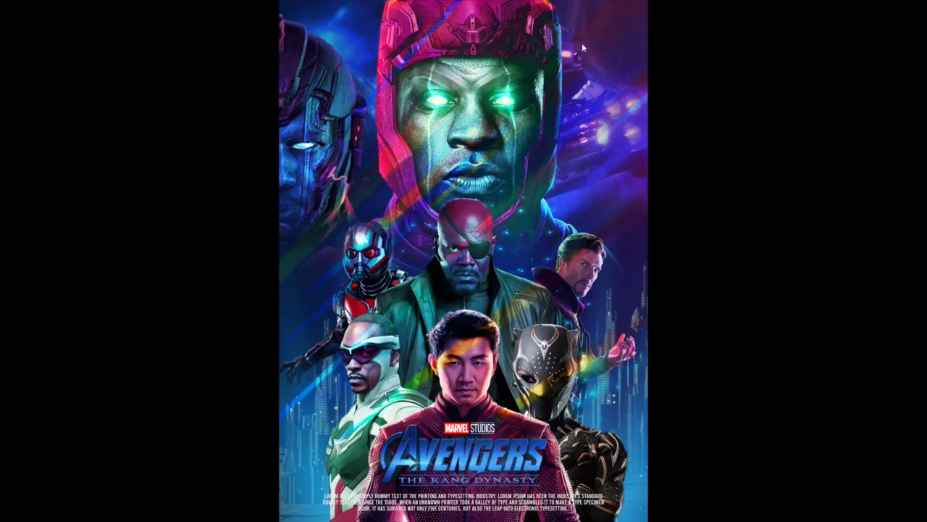
{"action": "key", "text": "alt+Tab"}
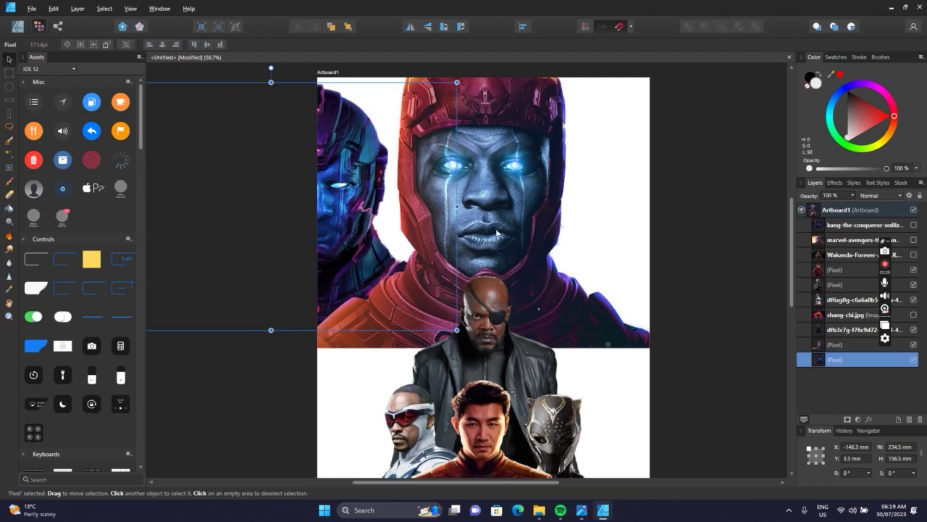
Browse the kang dynasty folder and place the image Quantum_Vehicle_in_the_Quantum_Realm from Downloads over the upper artboard.
{"action": "left_click", "coordinate": [31, 8]}
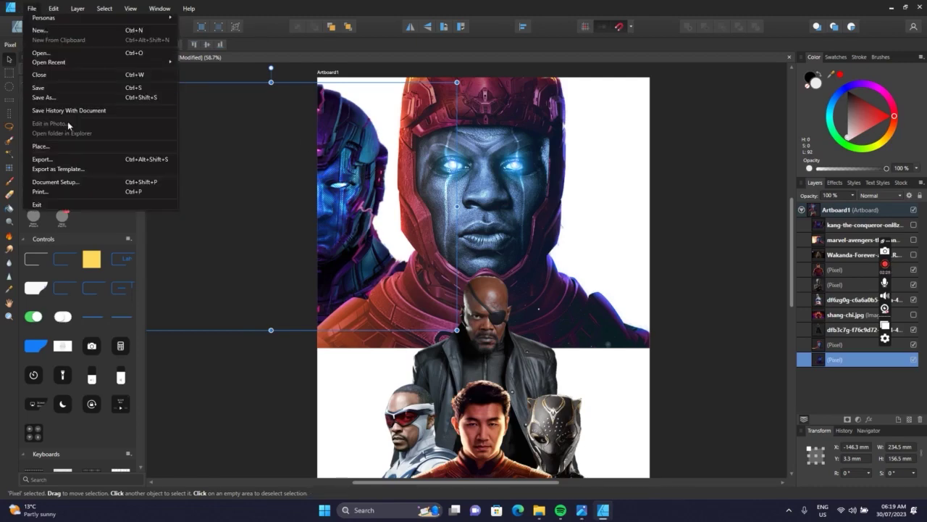
{"action": "left_click", "coordinate": [68, 148]}
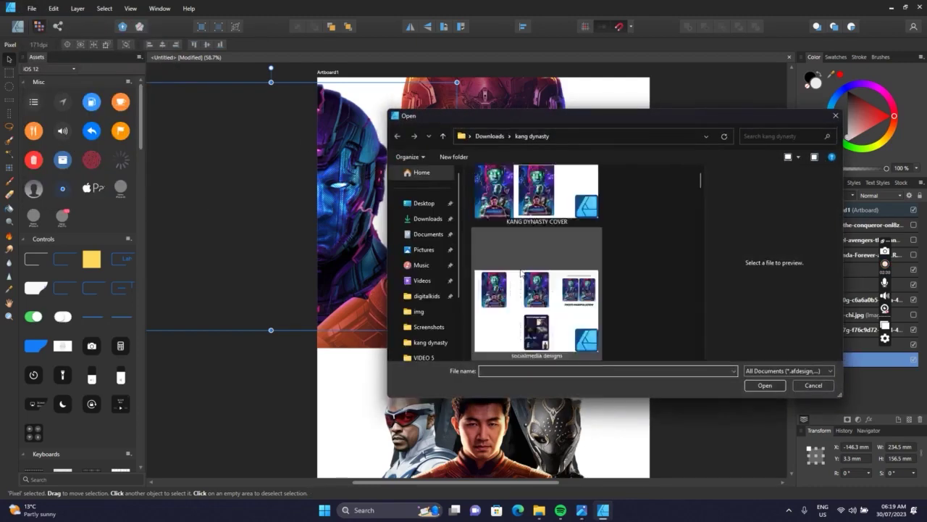
{"action": "scroll", "coordinate": [521, 273], "scroll_direction": "down", "scroll_amount": 10}
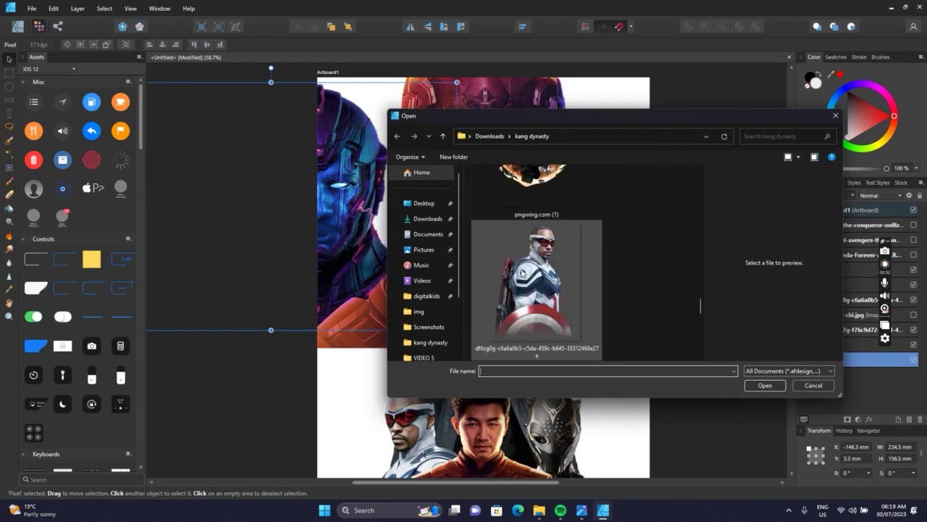
{"action": "scroll", "coordinate": [521, 270], "scroll_direction": "down", "scroll_amount": 8}
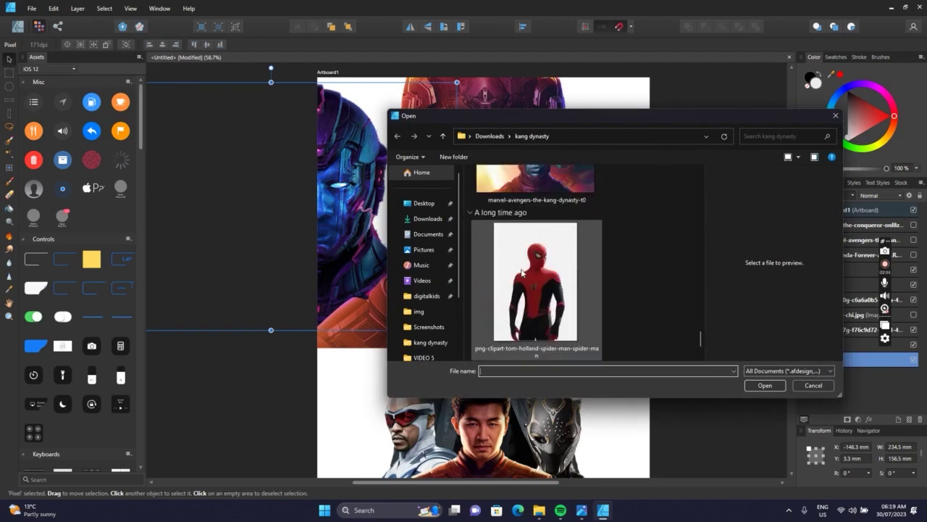
{"action": "scroll", "coordinate": [521, 269], "scroll_direction": "up", "scroll_amount": 8}
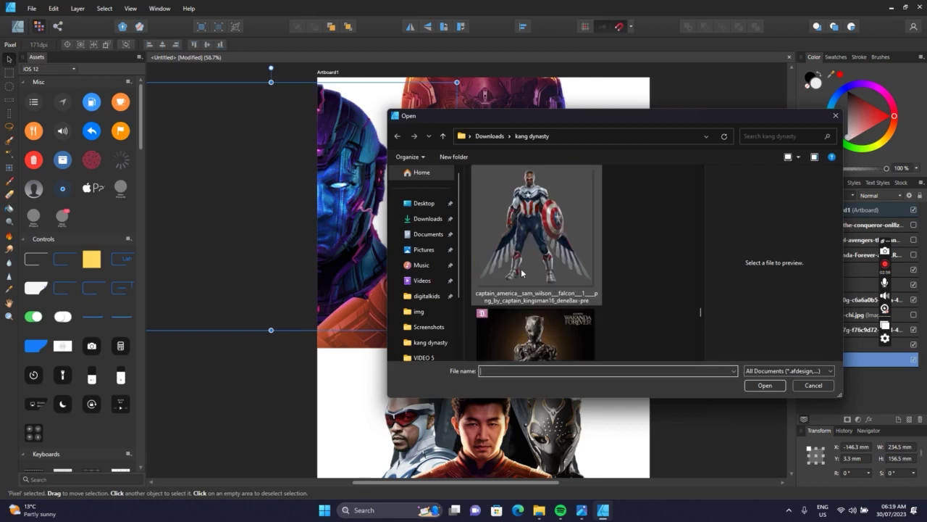
{"action": "scroll", "coordinate": [522, 272], "scroll_direction": "up", "scroll_amount": 8}
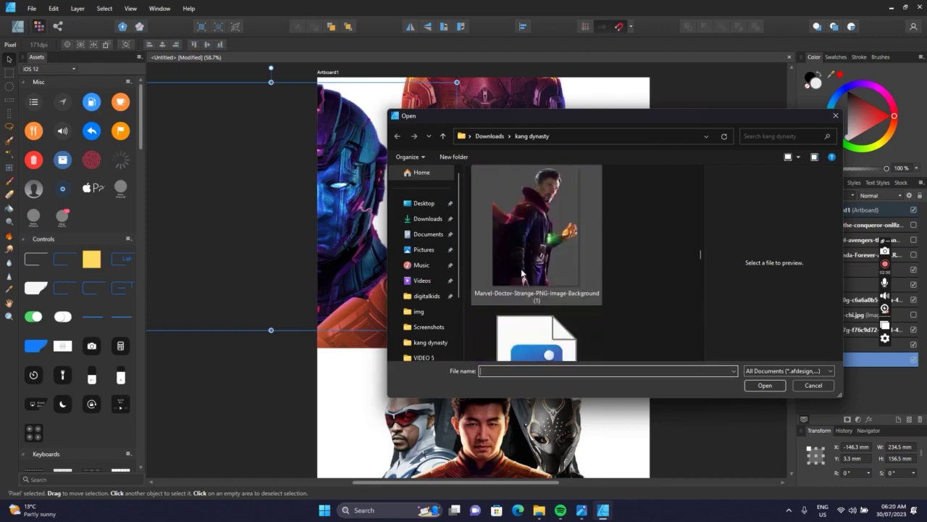
{"action": "scroll", "coordinate": [521, 273], "scroll_direction": "up", "scroll_amount": 4}
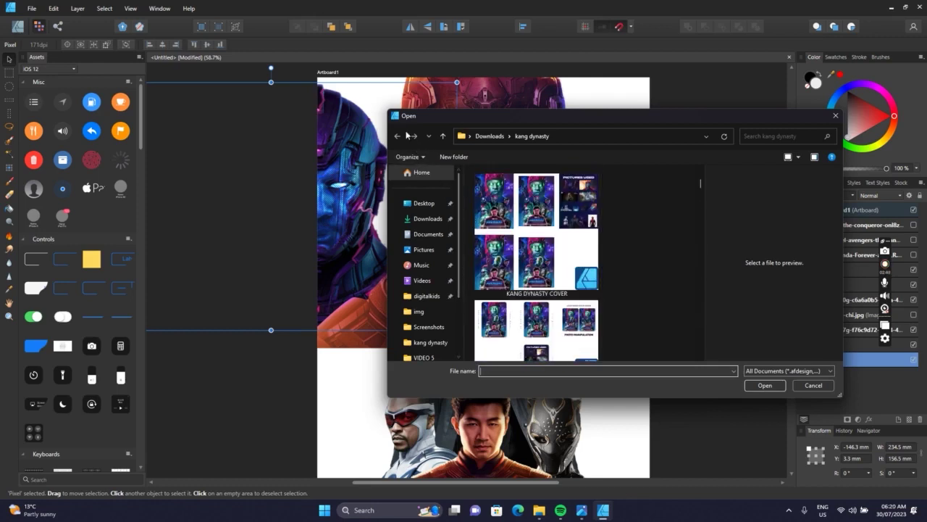
{"action": "left_click", "coordinate": [428, 218]}
{"action": "scroll", "coordinate": [549, 257], "scroll_direction": "up", "scroll_amount": 3}
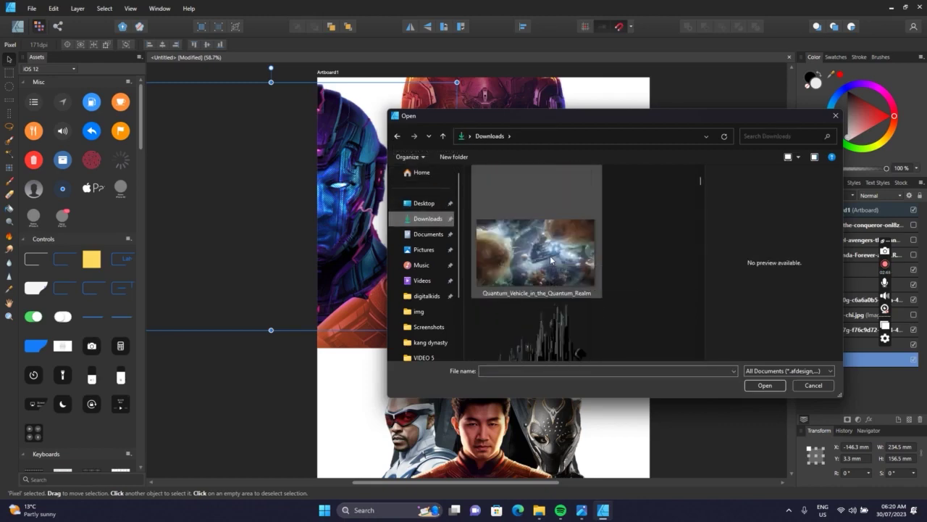
{"action": "double_click", "coordinate": [551, 259]}
{"action": "left_click", "coordinate": [471, 232]}
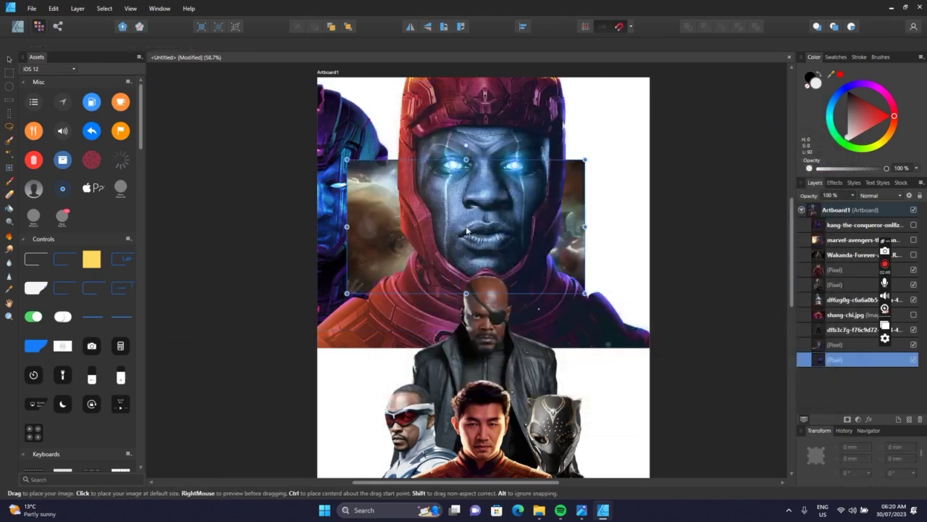
Enlarge the quantum vehicle image to about 341.7 × 191.9 mm across the artboard's upper part and send it behind both Kangs.
{"action": "left_click_drag", "start_coordinate": [584, 160], "coordinate": [690, 139]}
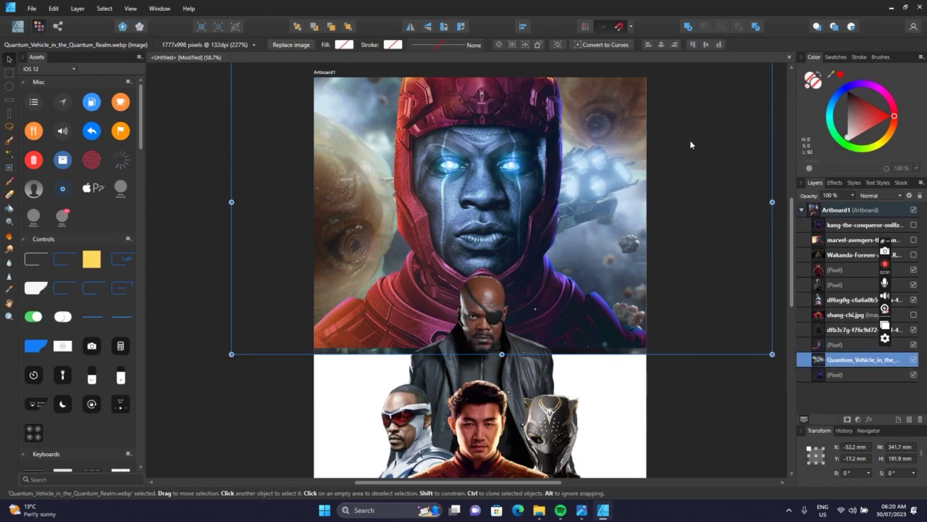
{"action": "key", "text": "ctrl+bracketleft"}
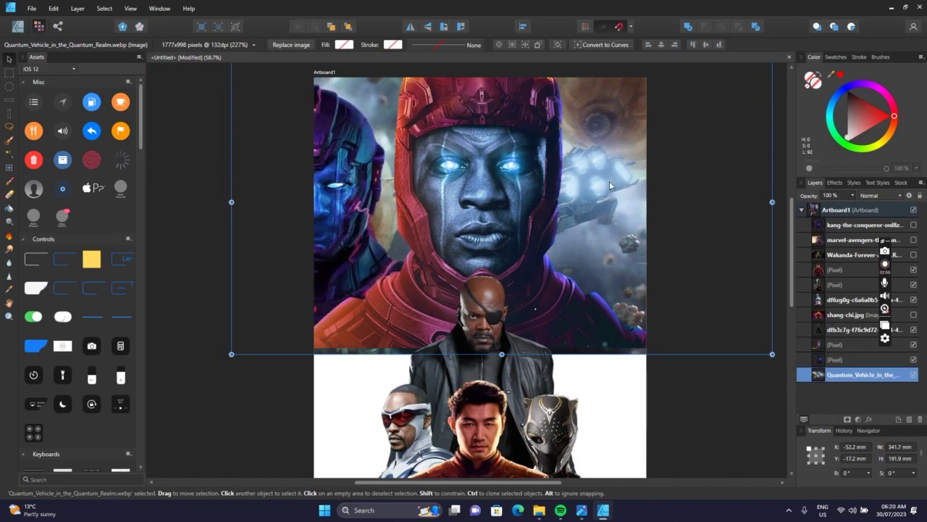
{"action": "left_click_drag", "start_coordinate": [613, 188], "coordinate": [612, 185]}
{"action": "left_click", "coordinate": [679, 379]}
{"action": "scroll", "coordinate": [403, 166], "scroll_direction": "down", "scroll_amount": 2}
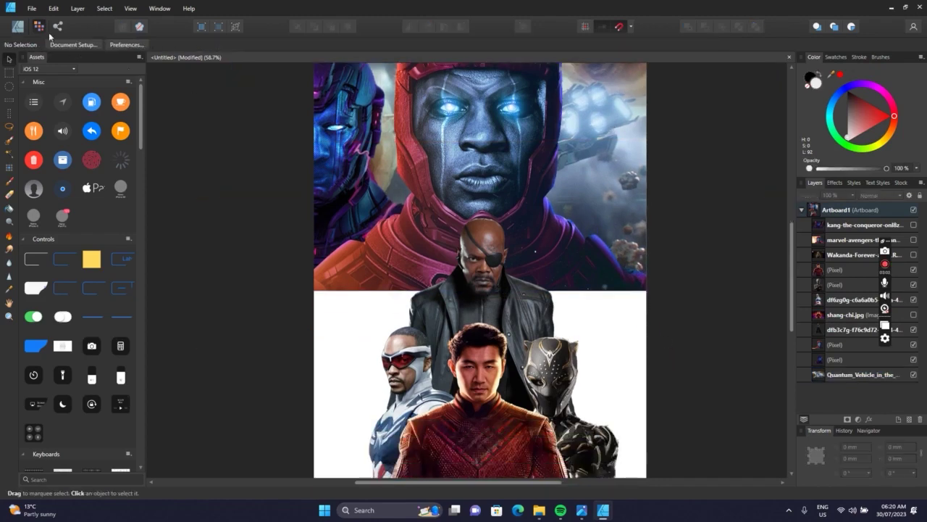
Place the image Marvel-Doctor-Strange-PNG-Image-Background (1) from the kang dynasty folder over Black Panther, beside Nick Fury.
{"action": "left_click", "coordinate": [32, 8]}
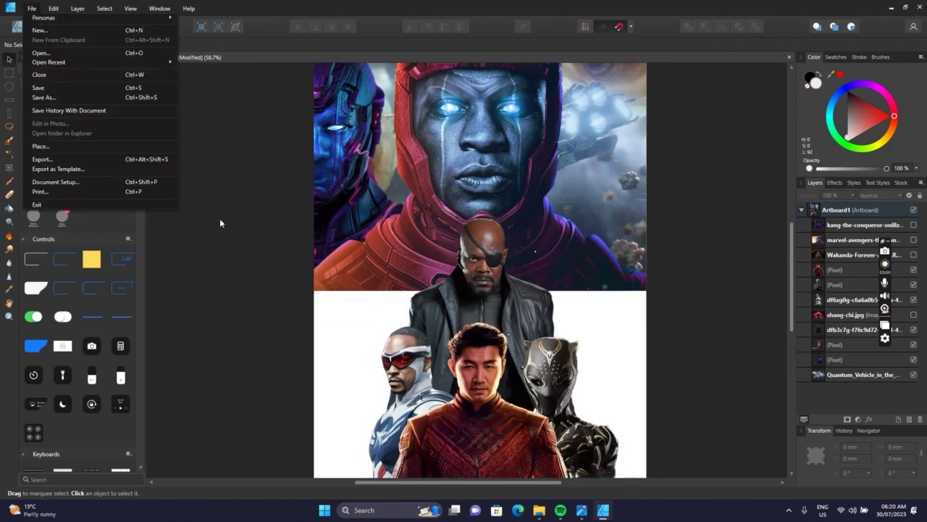
{"action": "left_click", "coordinate": [97, 146]}
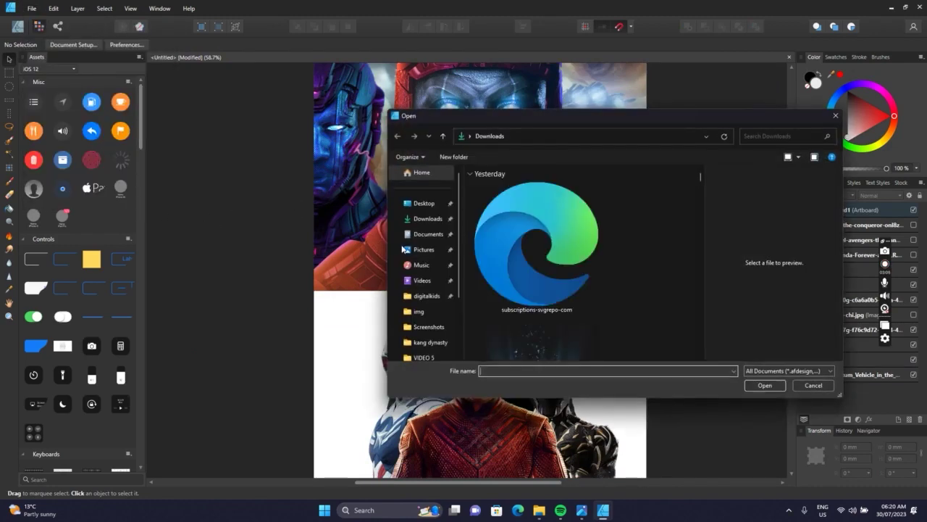
{"action": "scroll", "coordinate": [597, 319], "scroll_direction": "down", "scroll_amount": 2}
{"action": "left_click", "coordinate": [503, 262]}
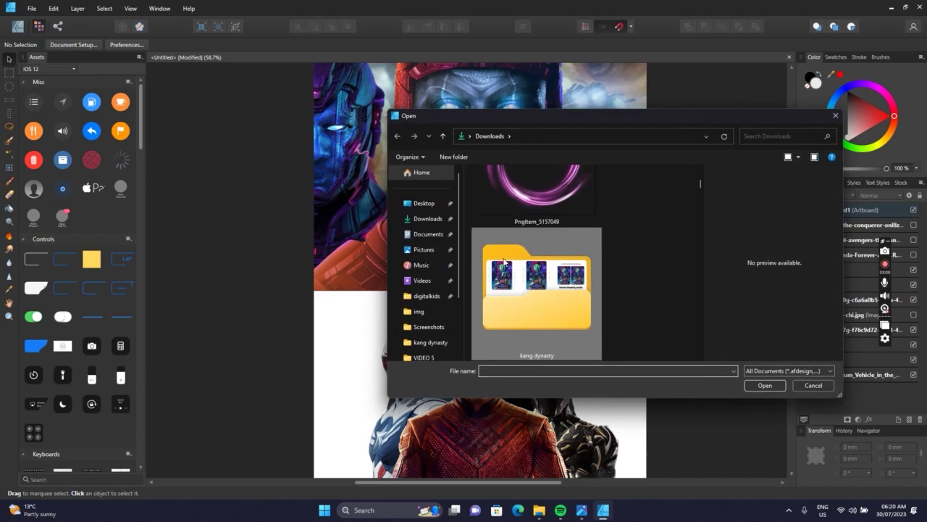
{"action": "double_click", "coordinate": [503, 262]}
{"action": "scroll", "coordinate": [504, 262], "scroll_direction": "down", "scroll_amount": 4}
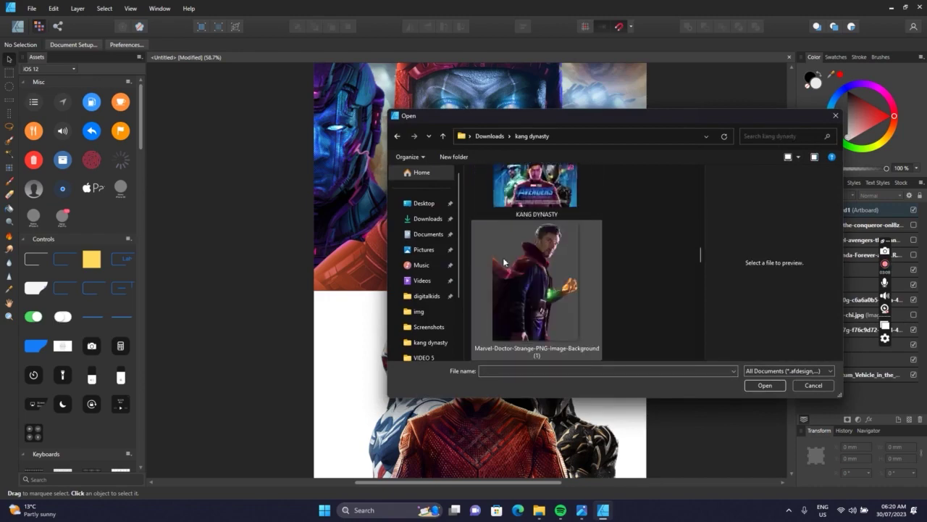
{"action": "left_click", "coordinate": [536, 232]}
{"action": "double_click", "coordinate": [536, 232]}
{"action": "left_click", "coordinate": [555, 319]}
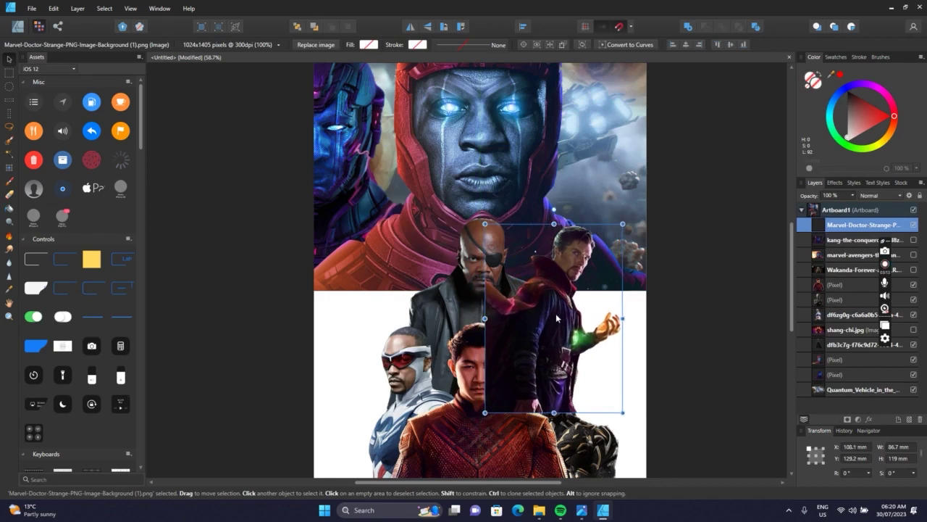
Nudge the Doctor Strange image slightly and send it backward in the layer order until it sits directly behind Nick Fury.
{"action": "left_click_drag", "start_coordinate": [557, 317], "coordinate": [559, 316]}
{"action": "key", "text": "ctrl+["}
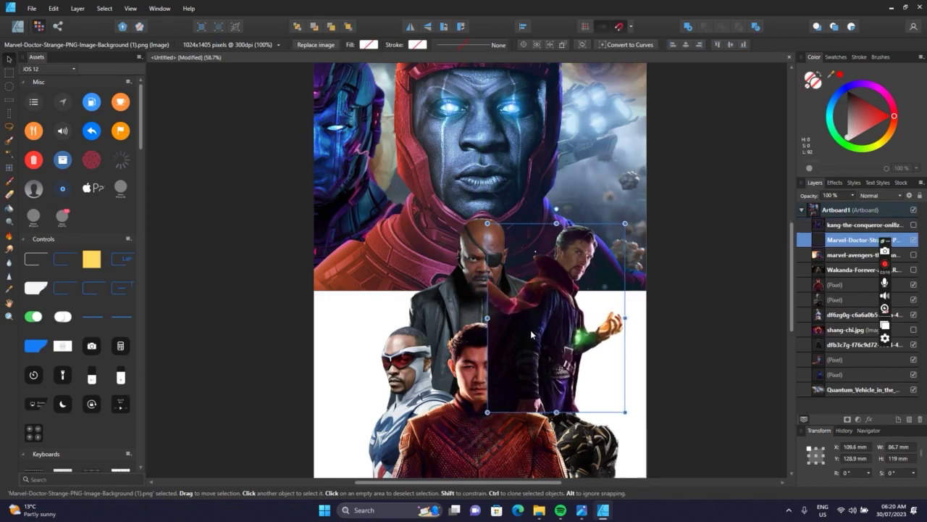
{"action": "key", "text": "ctrl+["}
{"action": "key", "text": "ctrl+["}
{"action": "key", "text": "ctrl+["}
{"action": "key", "text": "ctrl+["}
{"action": "key", "text": "ctrl+["}
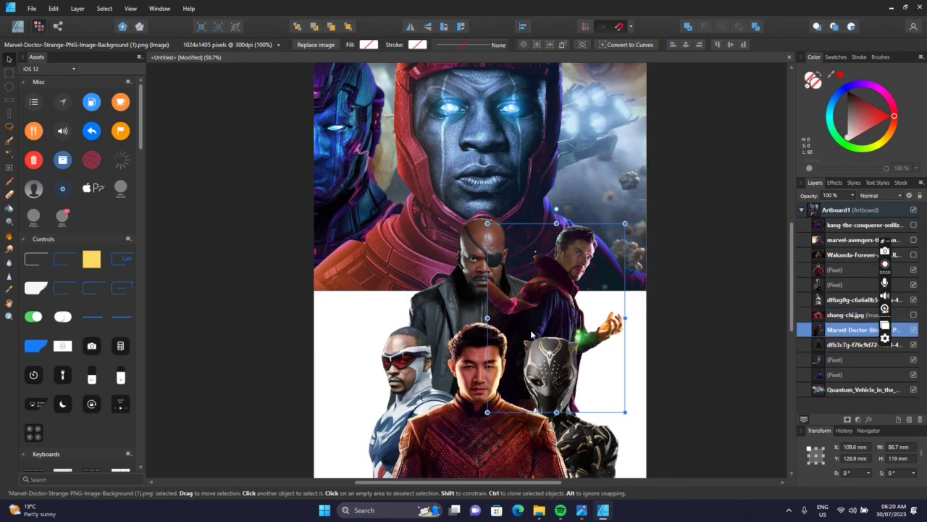
{"action": "key", "text": "ctrl+["}
{"action": "key", "text": "ctrl+["}
{"action": "key", "text": "ctrl+["}
{"action": "key", "text": "ctrl+]"}
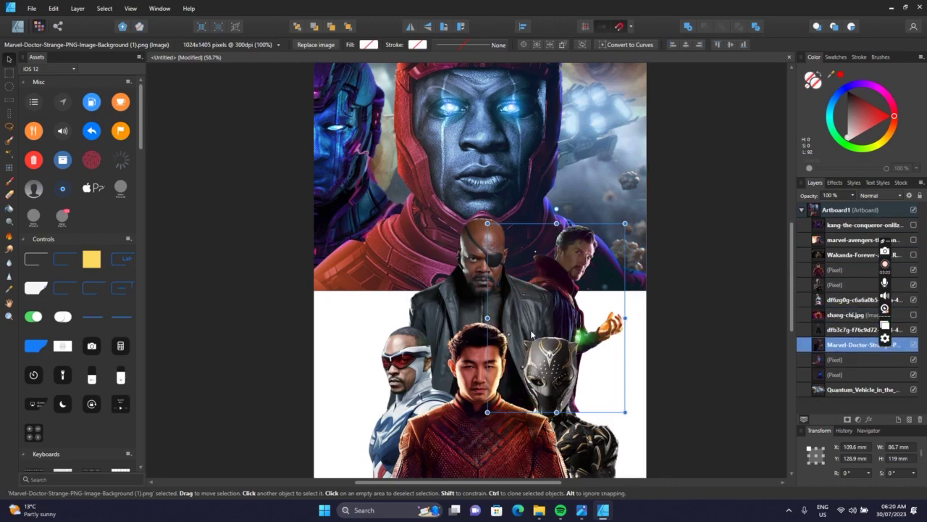
Move Doctor Strange slightly down and right to about X 112.3 mm, Y 132.5 mm, and review the composition.
{"action": "key", "text": "alt+Tab"}
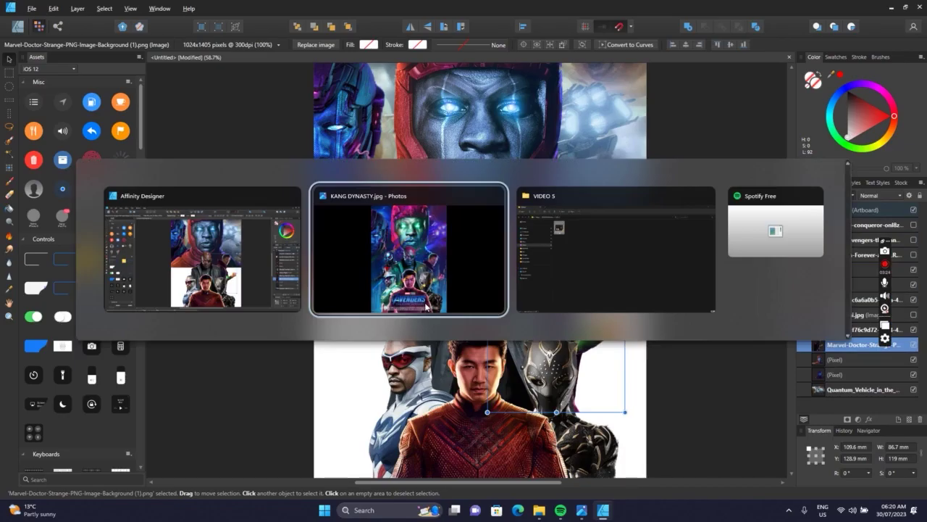
{"action": "key", "text": "alt+Tab"}
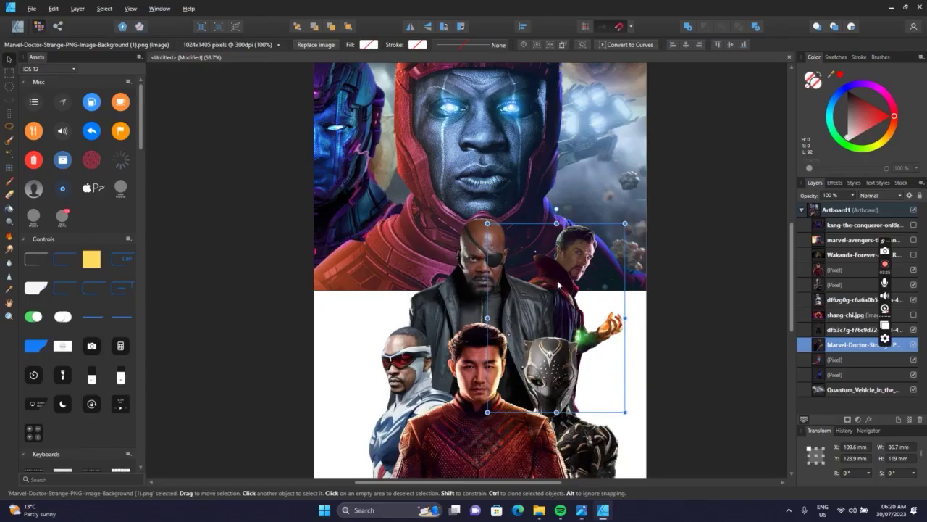
{"action": "left_click_drag", "start_coordinate": [558, 286], "coordinate": [562, 290]}
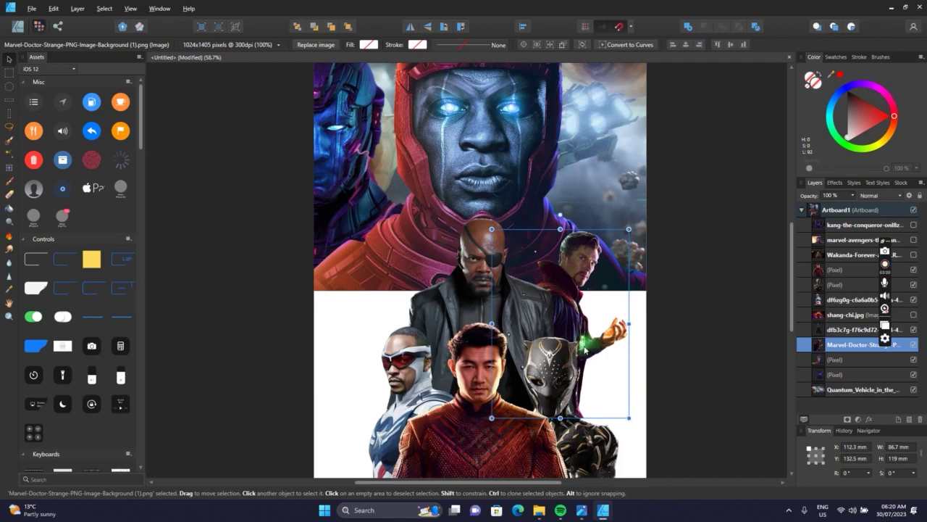
{"action": "left_click", "coordinate": [728, 245]}
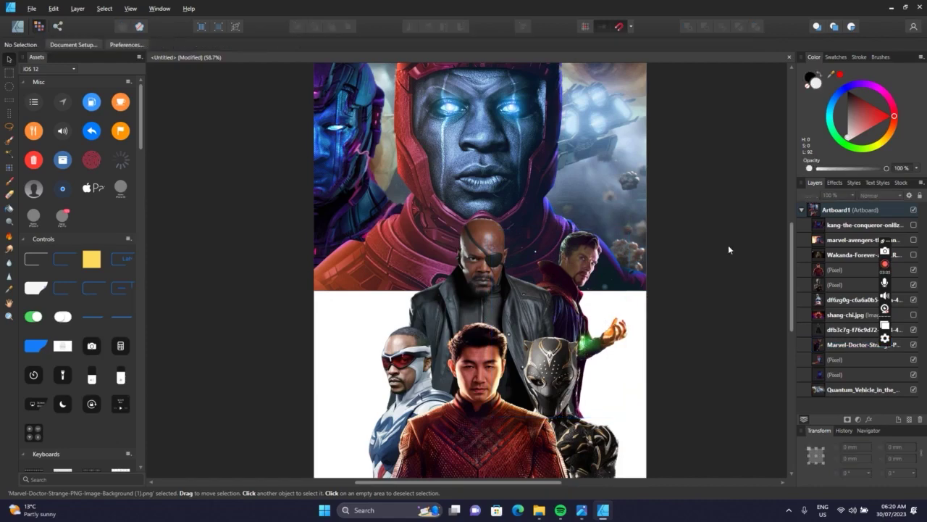
{"action": "key", "text": "ctrl+z"}
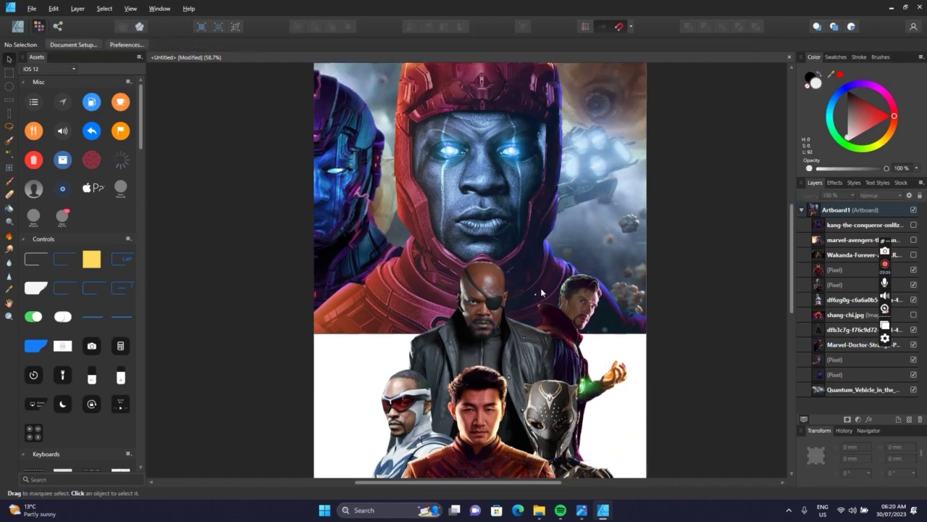
{"action": "key", "text": "ctrl+shift+z"}
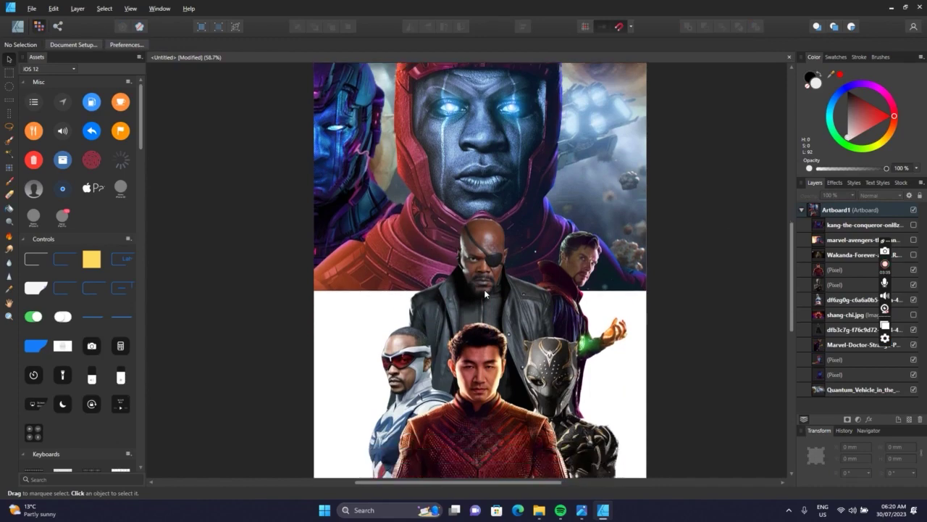
Place the image png-clipart-tom-holland-spider-man-spider-man from the kang dynasty folder over Falcon, beside Nick Fury.
{"action": "left_click", "coordinate": [31, 8]}
{"action": "left_click", "coordinate": [56, 147]}
{"action": "scroll", "coordinate": [484, 269], "scroll_direction": "down", "scroll_amount": 15}
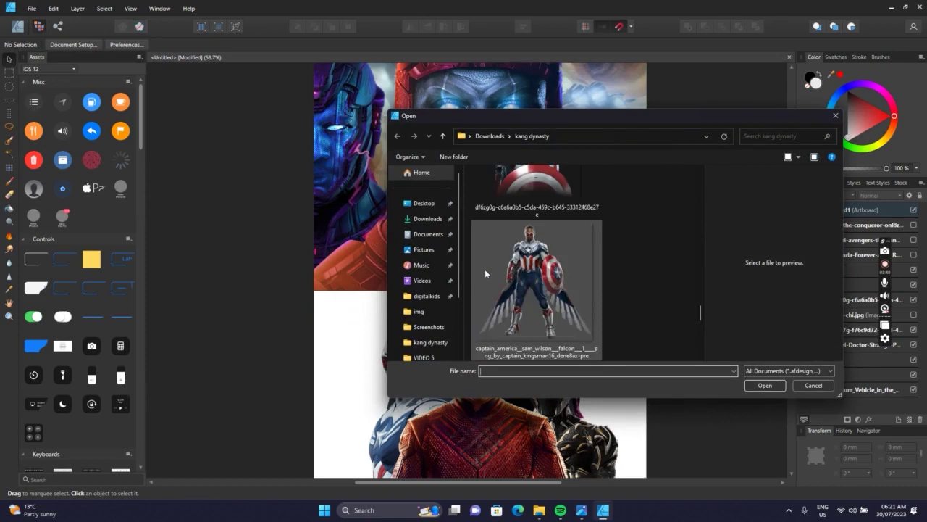
{"action": "scroll", "coordinate": [485, 269], "scroll_direction": "down", "scroll_amount": 5}
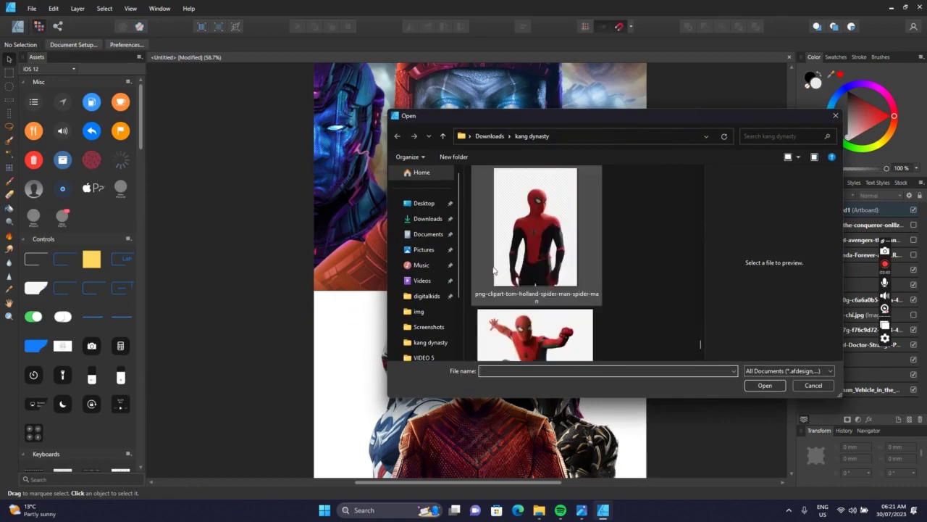
{"action": "double_click", "coordinate": [515, 247]}
{"action": "left_click", "coordinate": [401, 302]}
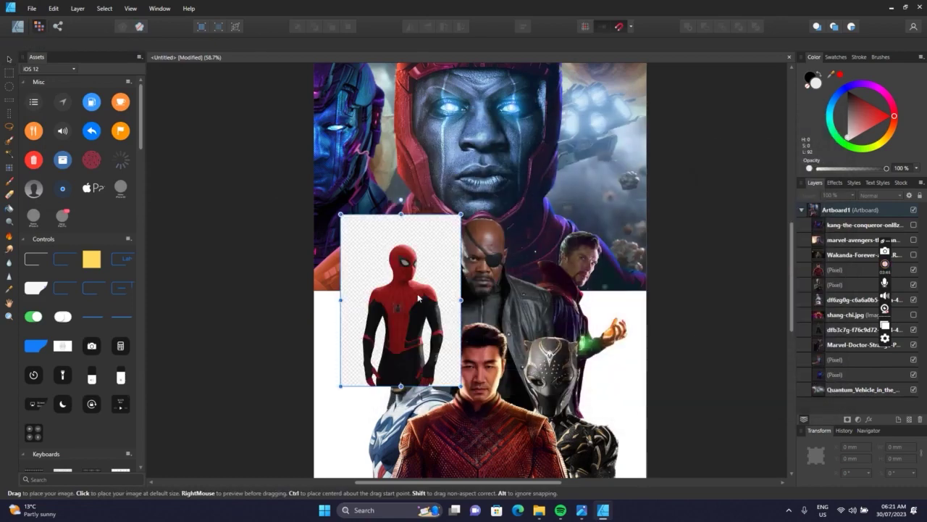
Check the reference poster in Photos, and enlarge the Spider-Man image to about 162.2 × 230.9 mm over the middle of the artboard.
{"action": "left_click_drag", "start_coordinate": [460, 215], "coordinate": [555, 146]}
{"action": "left_click_drag", "start_coordinate": [480, 262], "coordinate": [361, 290]}
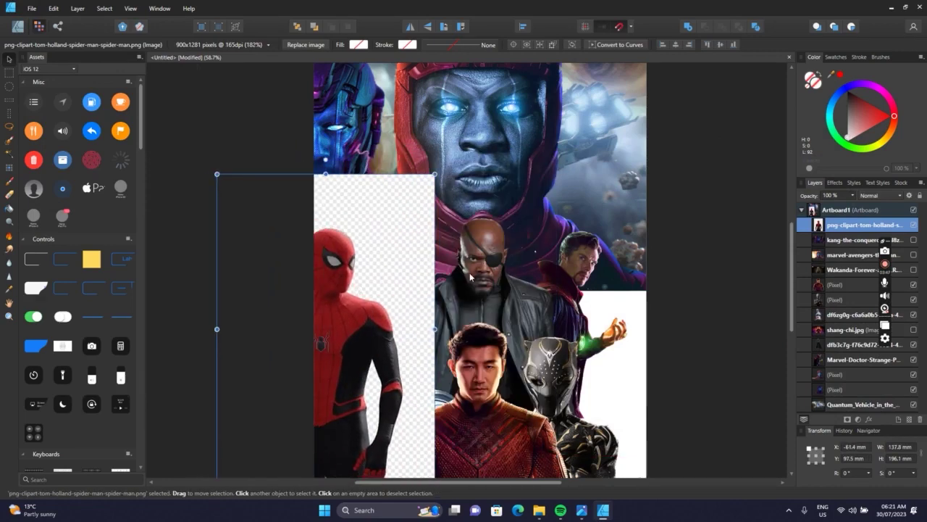
{"action": "key", "text": "alt+Tab"}
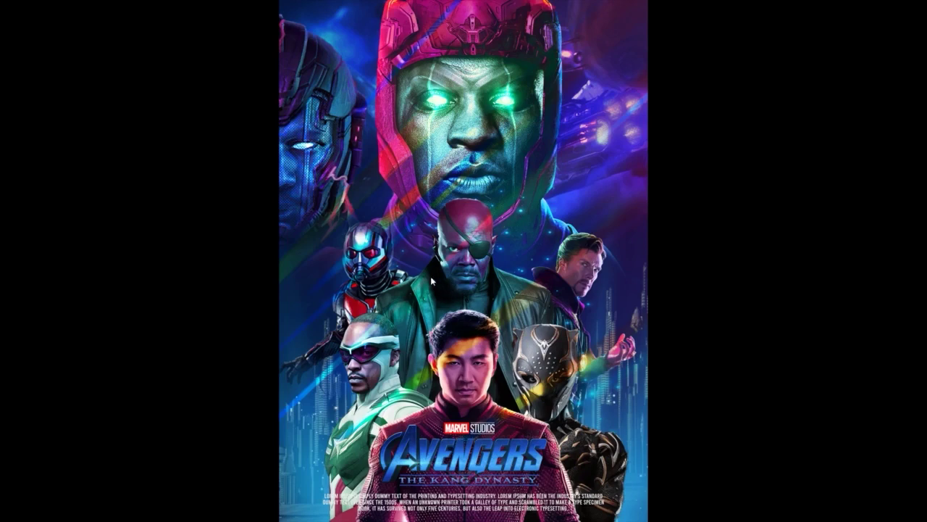
{"action": "key", "text": "Escape"}
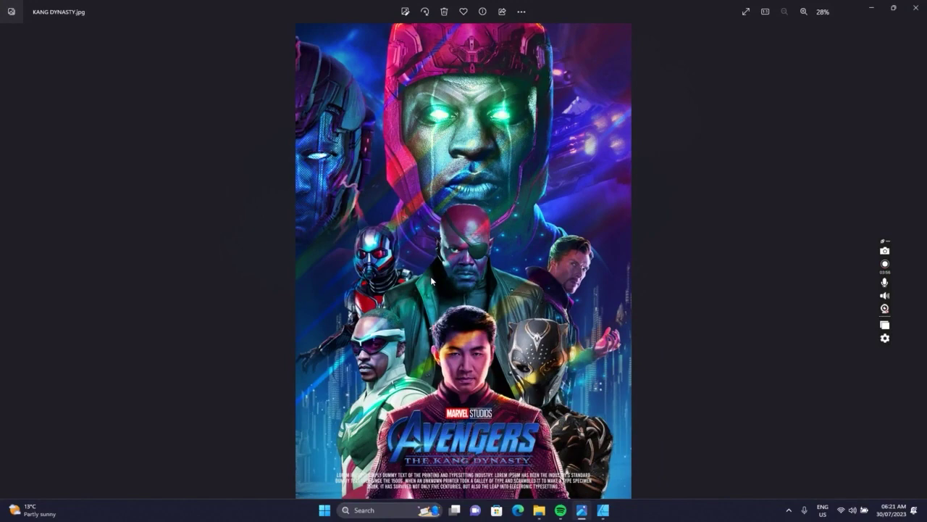
{"action": "left_click", "coordinate": [871, 7]}
{"action": "left_click_drag", "start_coordinate": [354, 263], "coordinate": [509, 227]}
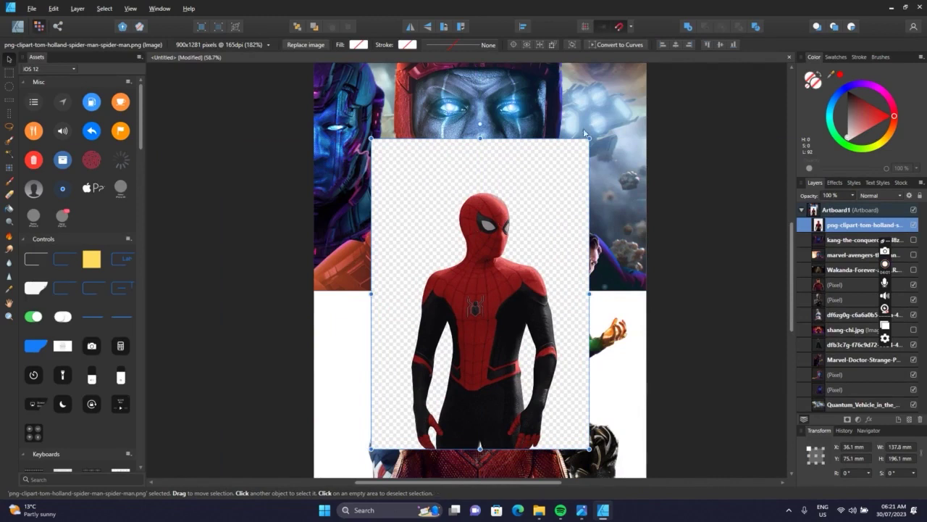
{"action": "left_click_drag", "start_coordinate": [589, 138], "coordinate": [609, 112]}
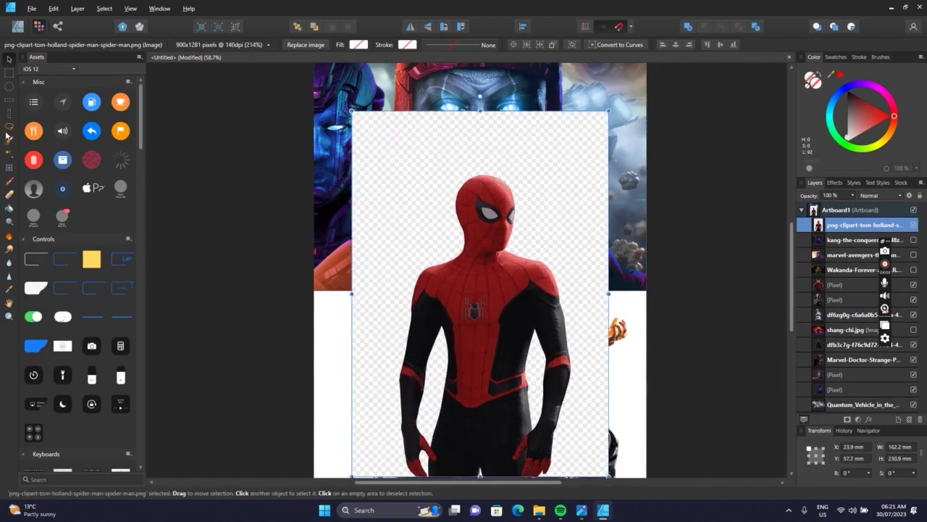
Select the whole Spider-Man figure without its checkered background using the Selection Brush at 62.5 px width.
{"action": "left_click", "coordinate": [9, 139]}
{"action": "mouse_move", "coordinate": [451, 178]}
{"action": "left_mouse_down"}
{"action": "mouse_move", "coordinate": [490, 213]}
{"action": "mouse_move", "coordinate": [480, 237]}
{"action": "mouse_move", "coordinate": [490, 236]}
{"action": "mouse_move", "coordinate": [508, 190]}
{"action": "left_mouse_up"}
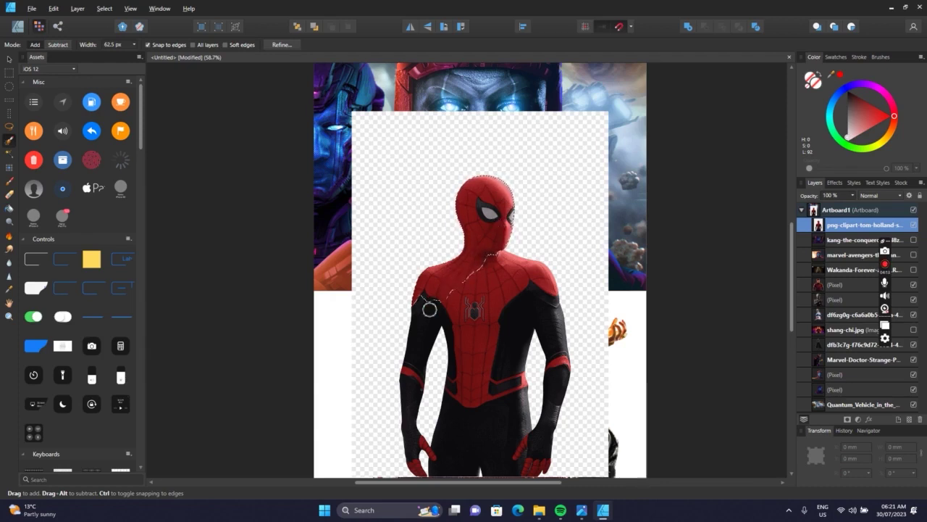
{"action": "mouse_move", "coordinate": [428, 328]}
{"action": "left_mouse_down"}
{"action": "mouse_move", "coordinate": [460, 301]}
{"action": "mouse_move", "coordinate": [499, 319]}
{"action": "mouse_move", "coordinate": [475, 405]}
{"action": "mouse_move", "coordinate": [493, 373]}
{"action": "left_mouse_up"}
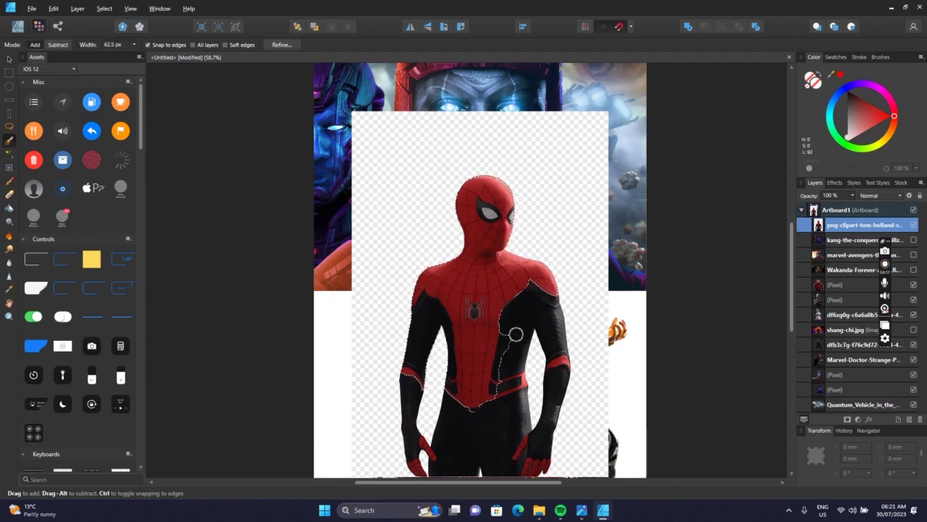
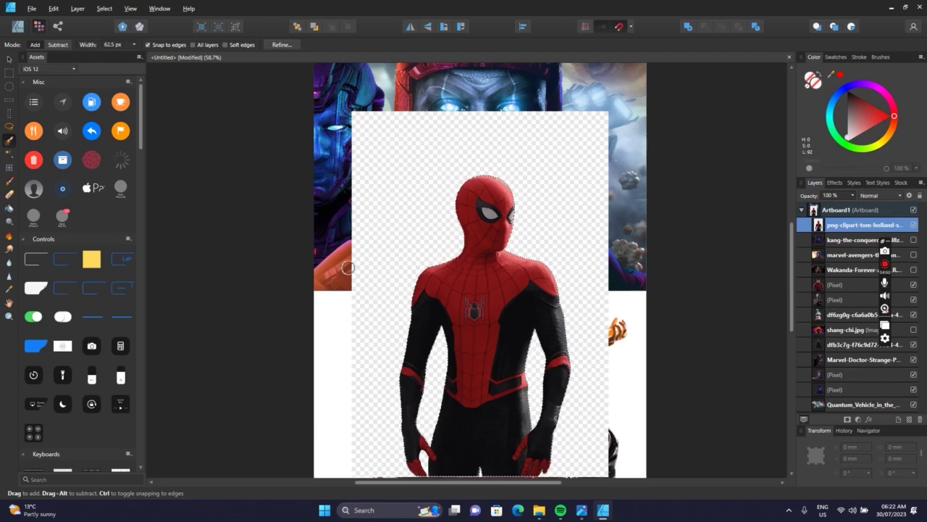
Refine the Spider-Man selection with matte edges and output it as a new layer.
{"action": "left_click", "coordinate": [281, 45]}
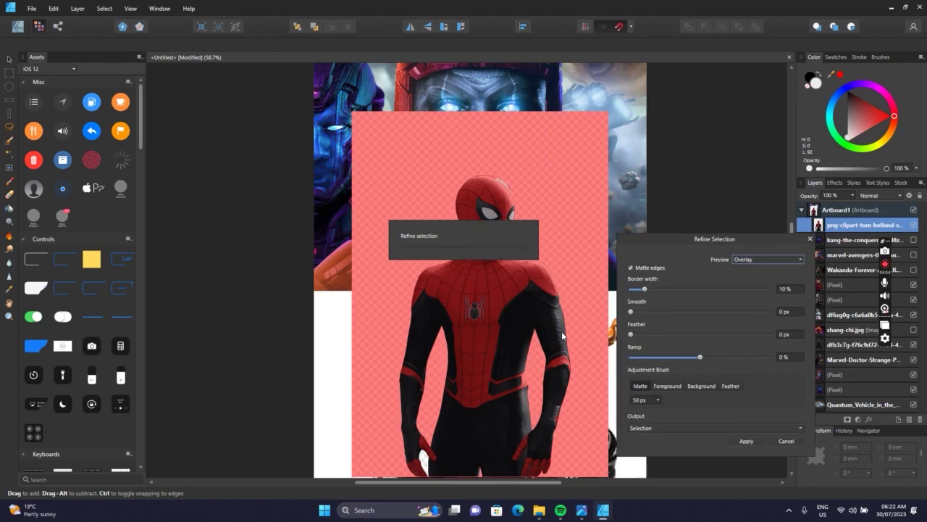
{"action": "left_click", "coordinate": [664, 428]}
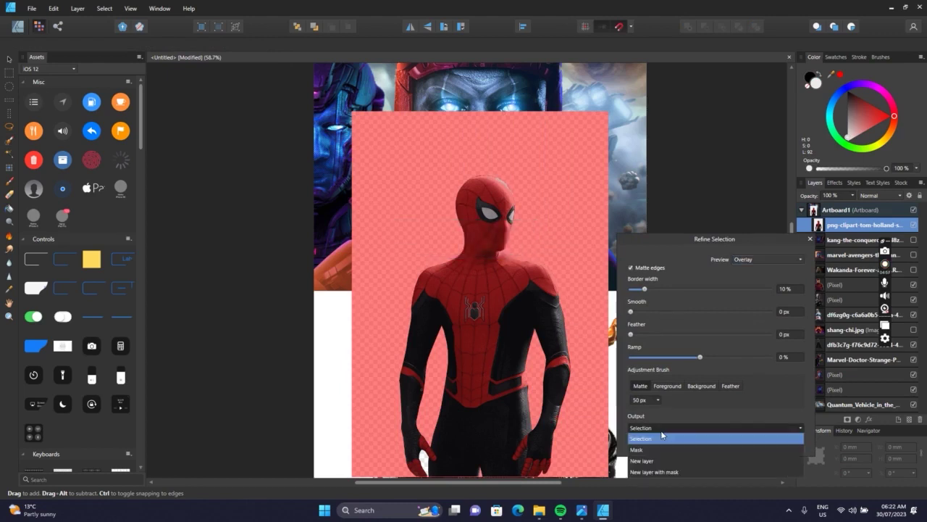
{"action": "left_click", "coordinate": [660, 456]}
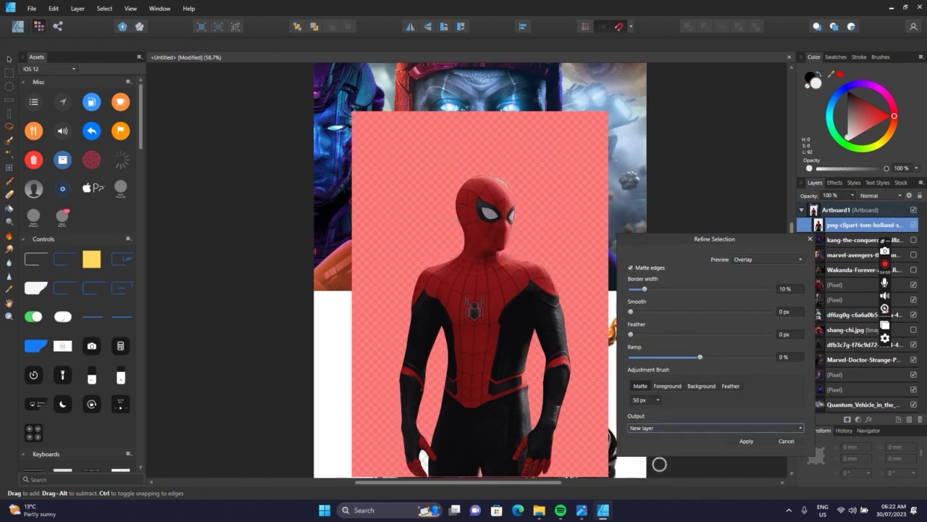
{"action": "left_click", "coordinate": [739, 440]}
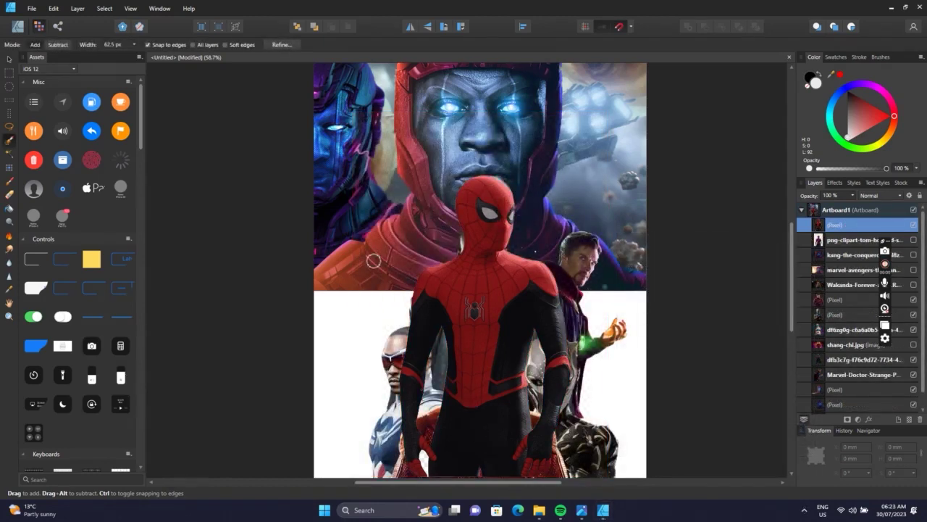
Move the Spider-Man cut-out left, flip it horizontally and shrink it to about 84.6 × 147.3 mm.
{"action": "left_click", "coordinate": [9, 59]}
{"action": "left_click_drag", "start_coordinate": [452, 274], "coordinate": [403, 292]}
{"action": "left_click", "coordinate": [409, 27]}
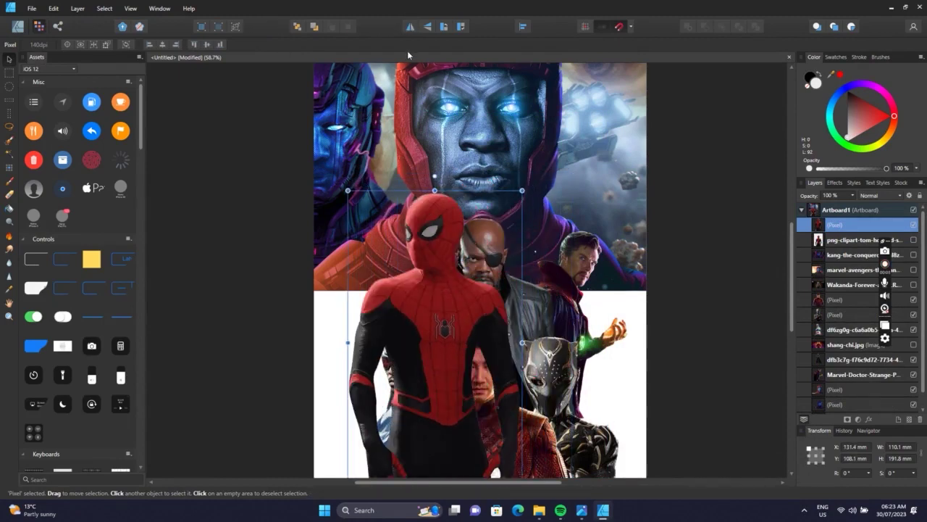
{"action": "left_click_drag", "start_coordinate": [522, 190], "coordinate": [501, 226]}
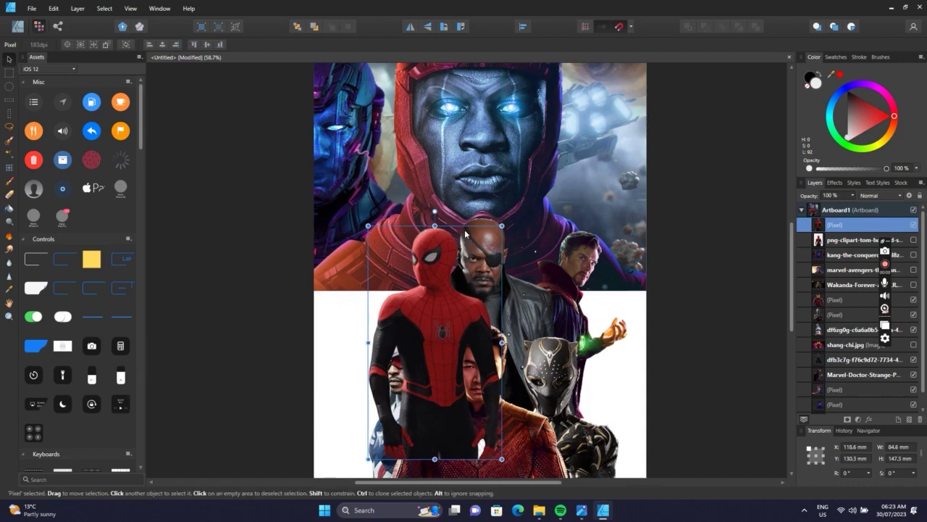
Send the Spider-Man cut-out behind Falcon and Nick Fury and shift it up and left to about X 108.6 mm, Y 128.6 mm.
{"action": "key", "text": "ctrl+bracketleft"}
{"action": "key", "text": "ctrl+bracketleft"}
{"action": "key", "text": "ctrl+bracketleft"}
{"action": "key", "text": "ctrl+bracketleft"}
{"action": "key", "text": "ctrl+bracketleft"}
{"action": "key", "text": "ctrl+bracketleft"}
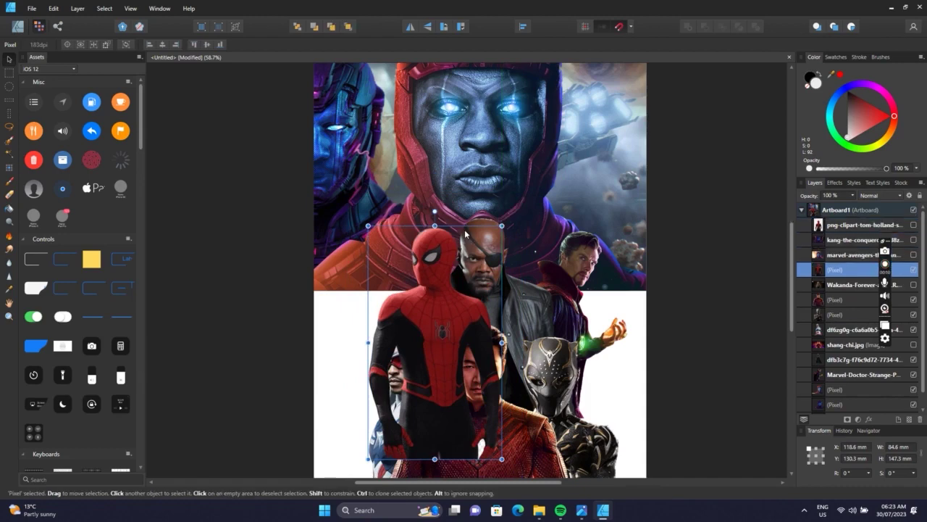
{"action": "key", "text": "ctrl+bracketleft"}
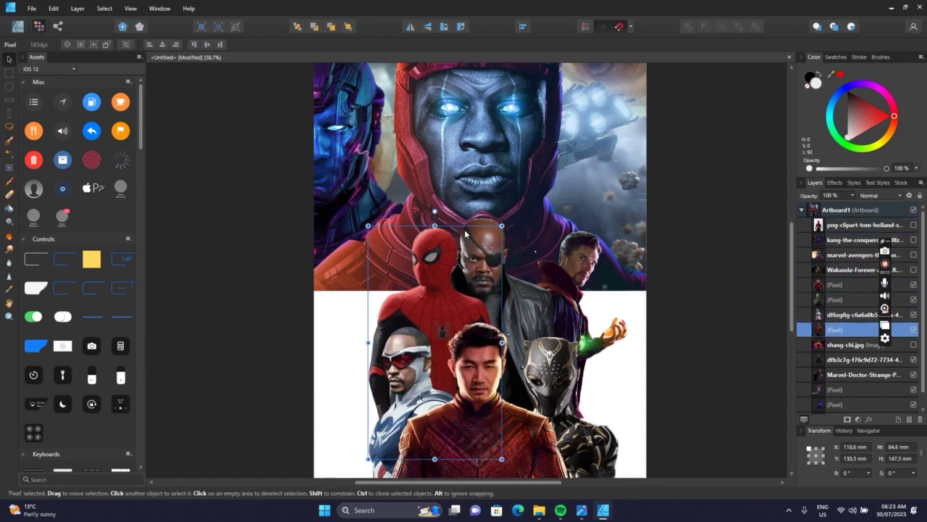
{"action": "key", "text": "ctrl+bracketleft"}
{"action": "key", "text": "ctrl+bracketleft"}
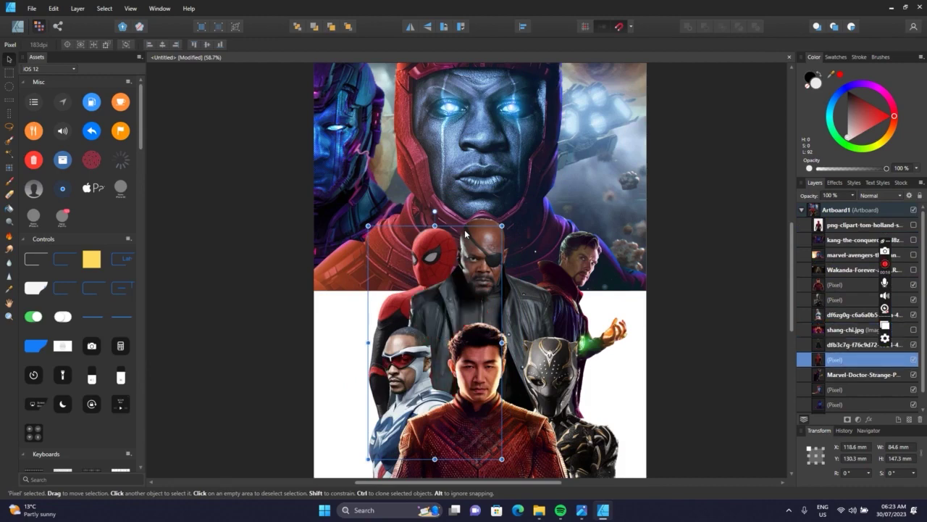
{"action": "left_click_drag", "start_coordinate": [434, 255], "coordinate": [417, 251]}
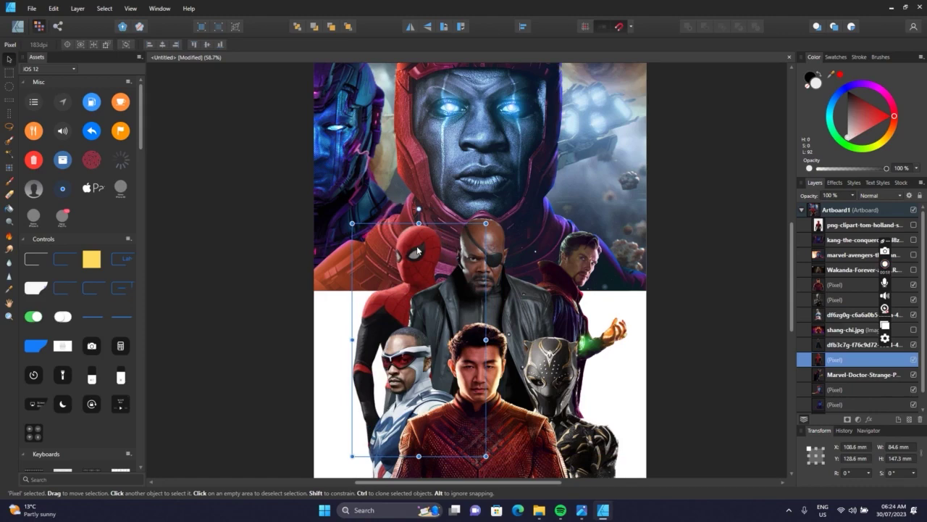
Nudge the Spider-Man cut-out right and up to about X 111.5 mm, Y 125.8 mm.
{"action": "key", "text": "alt+Tab"}
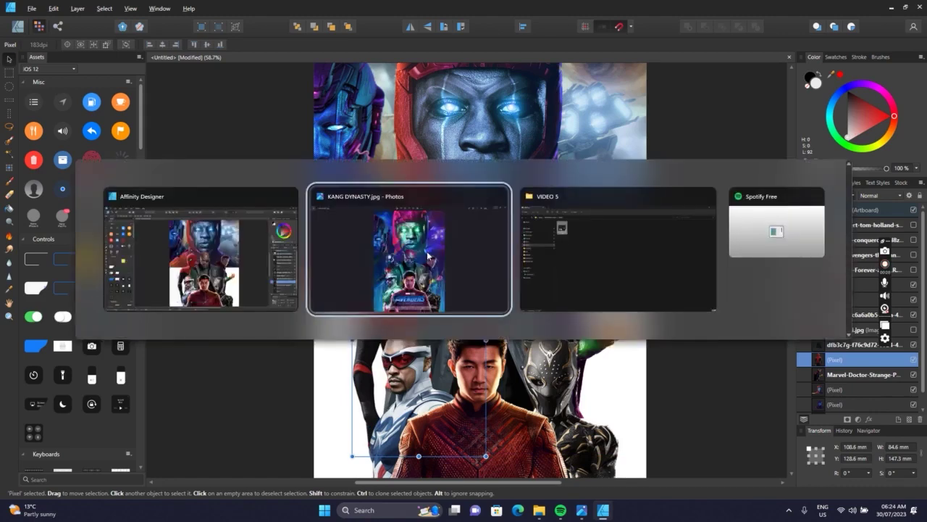
{"action": "left_click", "coordinate": [289, 256]}
{"action": "mouse_move", "coordinate": [407, 254]}
{"action": "left_mouse_down"}
{"action": "mouse_move", "coordinate": [429, 242]}
{"action": "mouse_move", "coordinate": [416, 252]}
{"action": "left_mouse_up"}
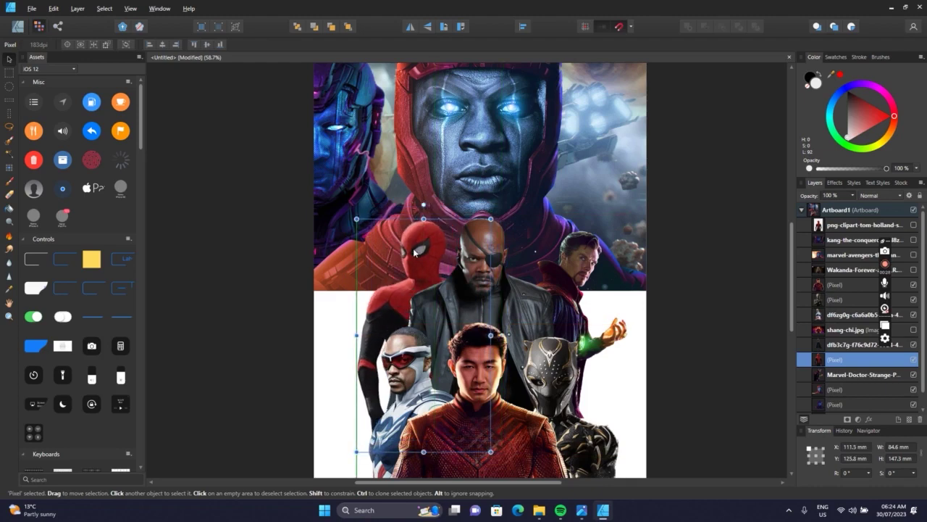
{"action": "left_click_drag", "start_coordinate": [414, 252], "coordinate": [400, 257]}
{"action": "left_click", "coordinate": [726, 259]}
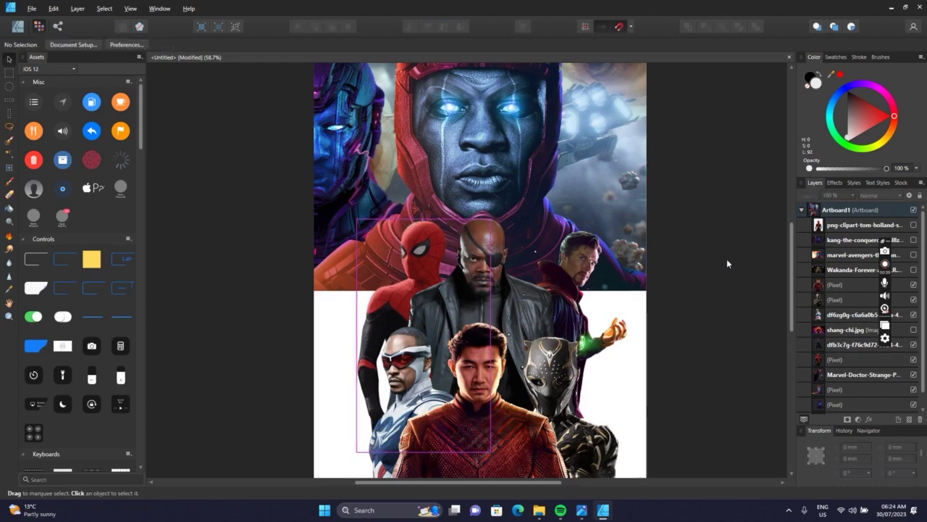
Select Artboard1 and give it a linear gradient fill.
{"action": "scroll", "coordinate": [465, 211], "scroll_direction": "up", "scroll_amount": 3}
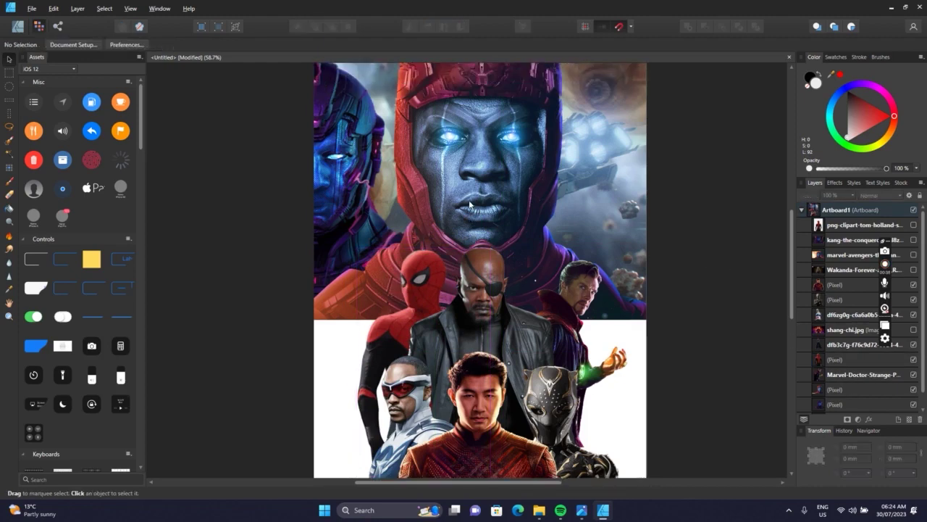
{"action": "scroll", "coordinate": [351, 124], "scroll_direction": "down", "scroll_amount": 2}
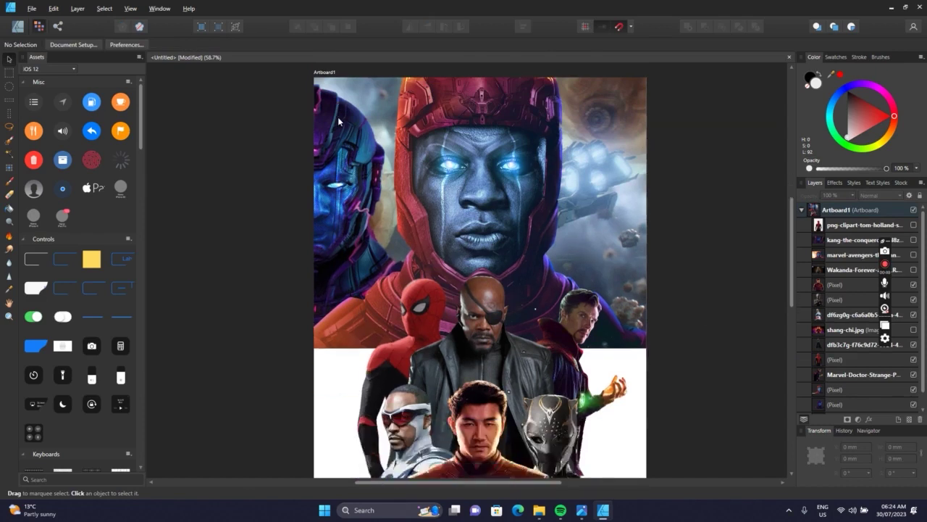
{"action": "scroll", "coordinate": [340, 116], "scroll_direction": "up", "scroll_amount": 1}
{"action": "left_click", "coordinate": [327, 102]}
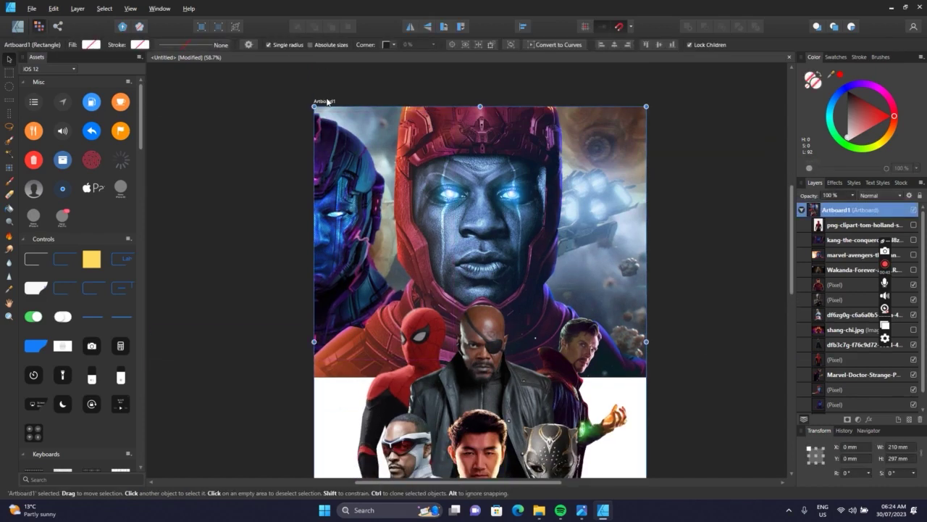
{"action": "left_click", "coordinate": [287, 101]}
{"action": "left_click", "coordinate": [326, 102]}
{"action": "scroll", "coordinate": [325, 105], "scroll_direction": "down", "scroll_amount": 2}
{"action": "scroll", "coordinate": [325, 105], "scroll_direction": "up", "scroll_amount": 2}
{"action": "left_click", "coordinate": [302, 91]}
{"action": "left_click", "coordinate": [319, 102]}
{"action": "left_click", "coordinate": [92, 45]}
{"action": "left_click", "coordinate": [82, 61]}
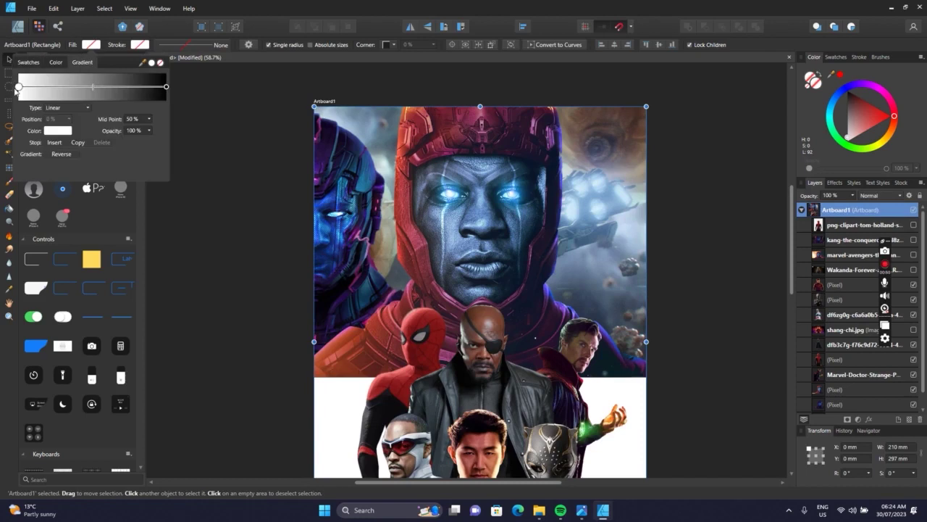
Set the start colour of the artboard's gradient to dark blue, about H 239, S 100, L 21.
{"action": "left_click", "coordinate": [19, 87]}
{"action": "left_click", "coordinate": [59, 131]}
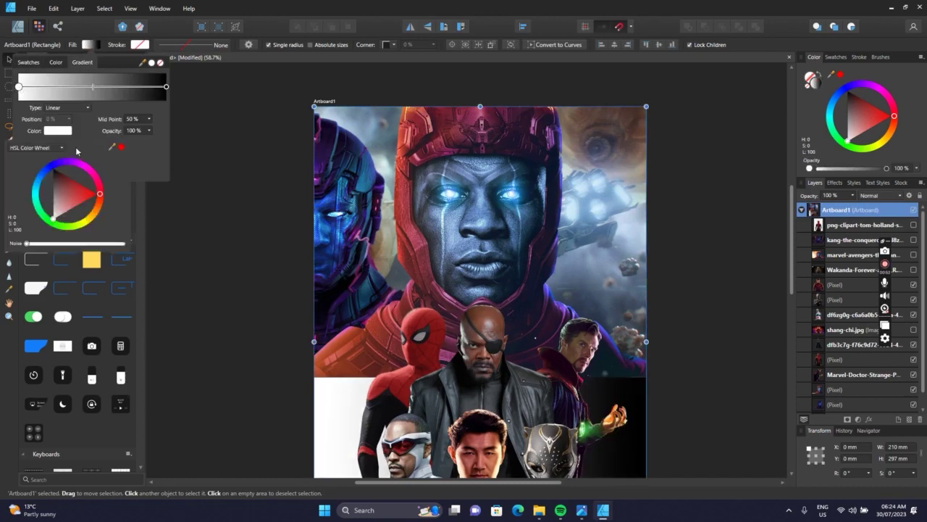
{"action": "left_click_drag", "start_coordinate": [63, 167], "coordinate": [53, 189]}
{"action": "left_click", "coordinate": [51, 167]}
{"action": "left_click", "coordinate": [54, 195]}
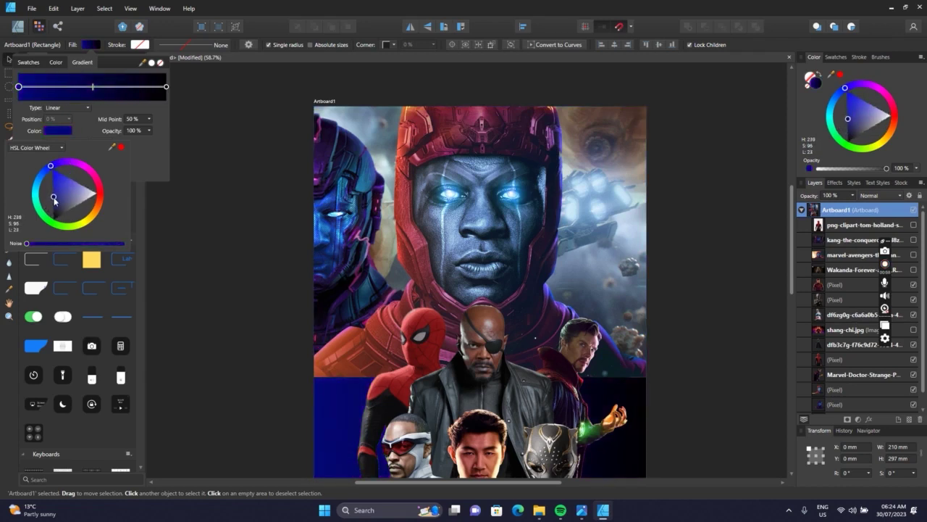
{"action": "left_click", "coordinate": [54, 197]}
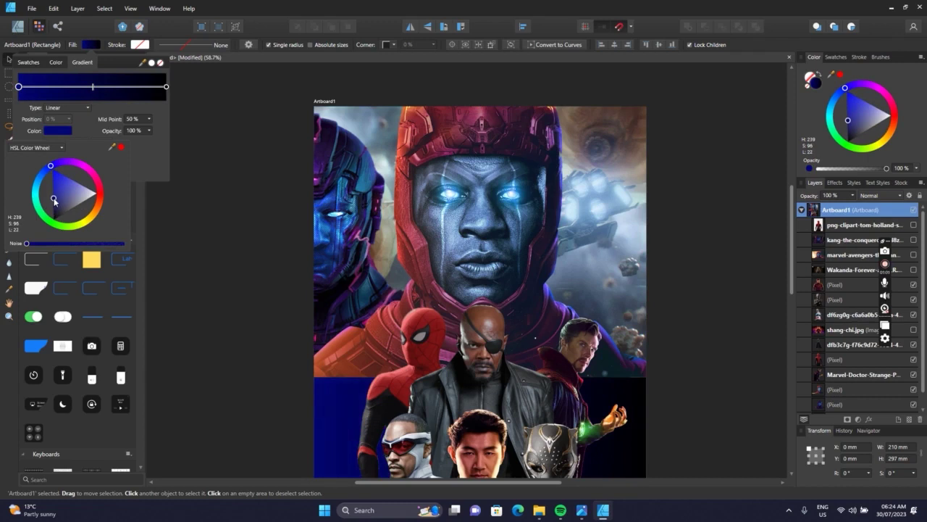
Set the end colour of the artboard's gradient to dark purple, about H 277, S 100, L 15.
{"action": "left_click", "coordinate": [166, 87]}
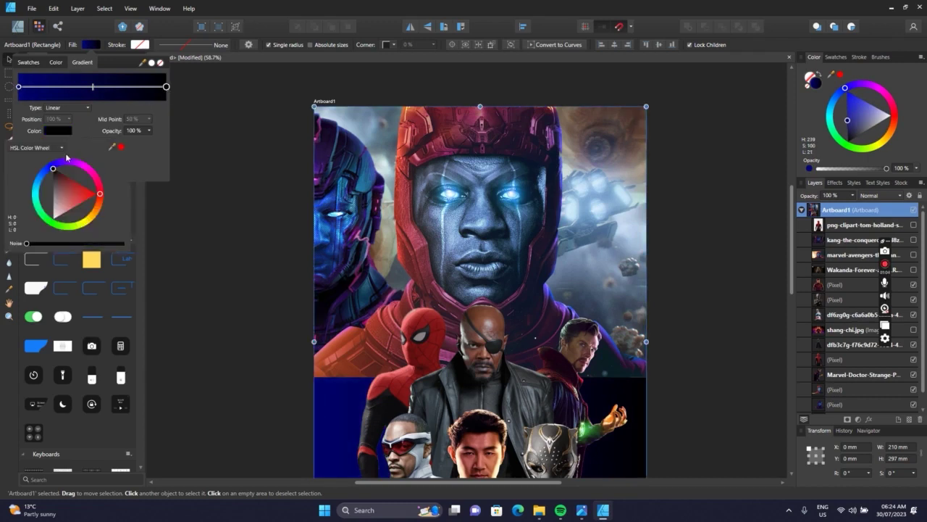
{"action": "left_click_drag", "start_coordinate": [58, 167], "coordinate": [32, 193]}
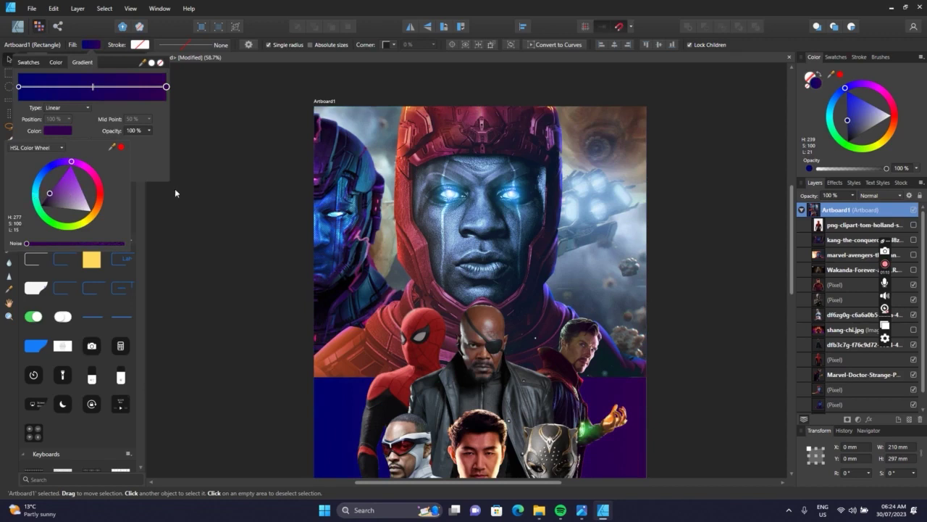
{"action": "scroll", "coordinate": [256, 205], "scroll_direction": "down", "scroll_amount": 4}
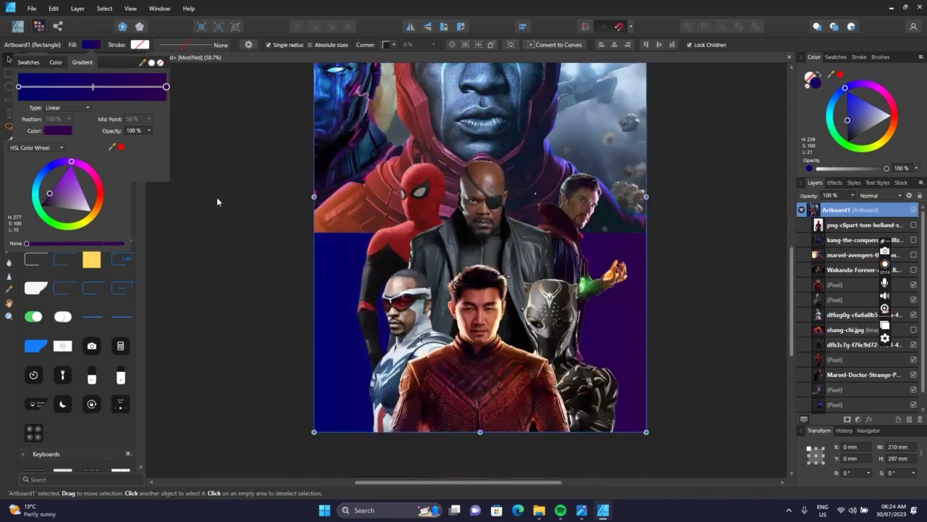
{"action": "left_click", "coordinate": [217, 197]}
{"action": "scroll", "coordinate": [545, 330], "scroll_direction": "up", "scroll_amount": 2}
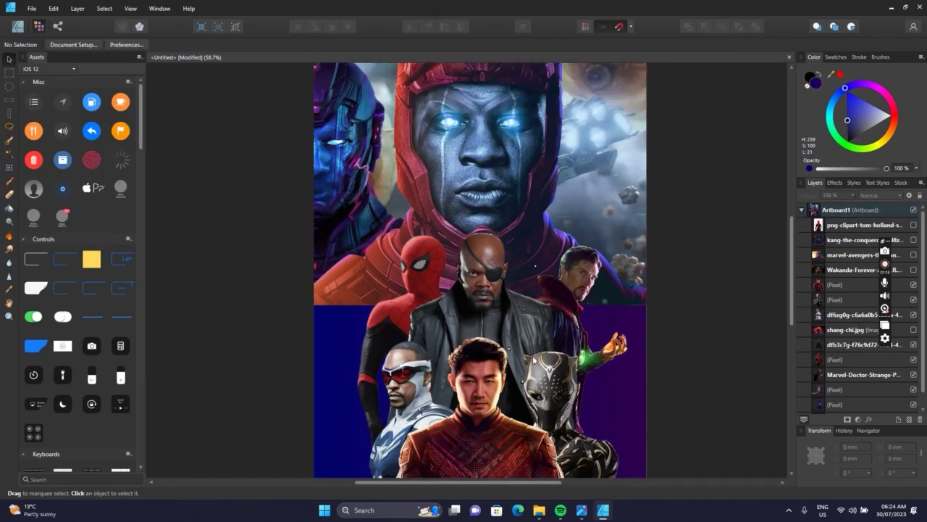
{"action": "left_click", "coordinate": [464, 357]}
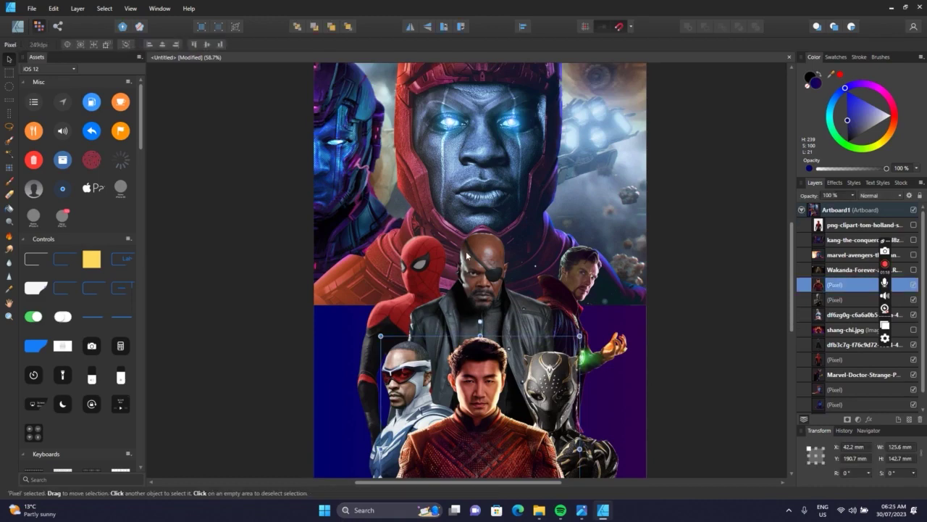
{"action": "scroll", "coordinate": [466, 251], "scroll_direction": "down", "scroll_amount": 2}
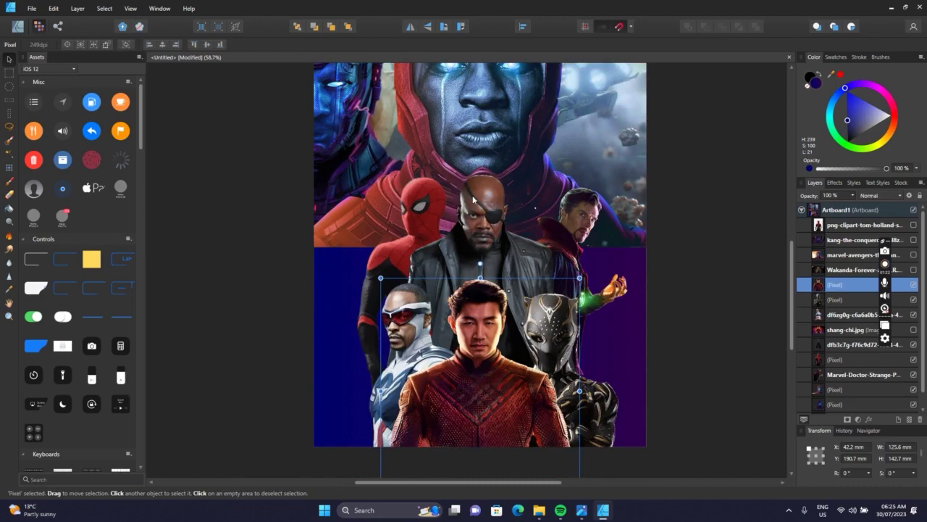
{"action": "key", "text": "alt+Tab"}
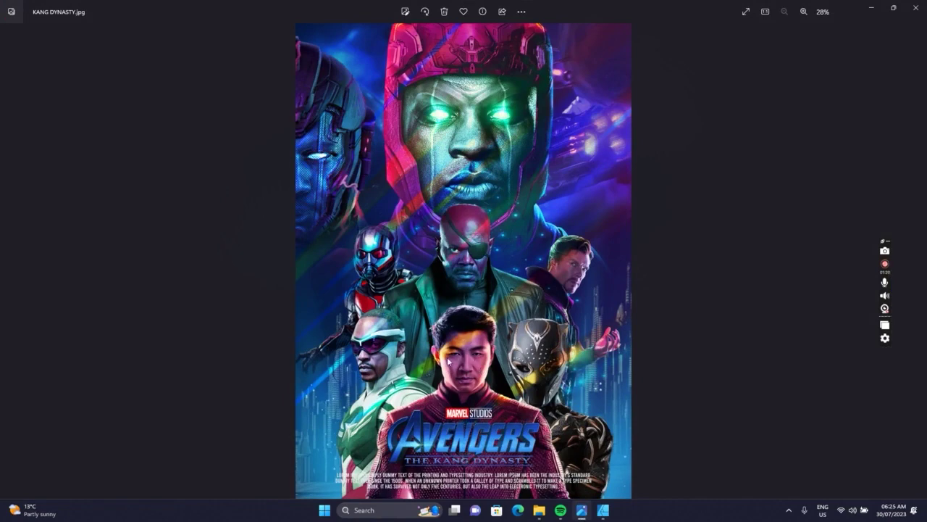
{"action": "key", "text": "alt+Tab"}
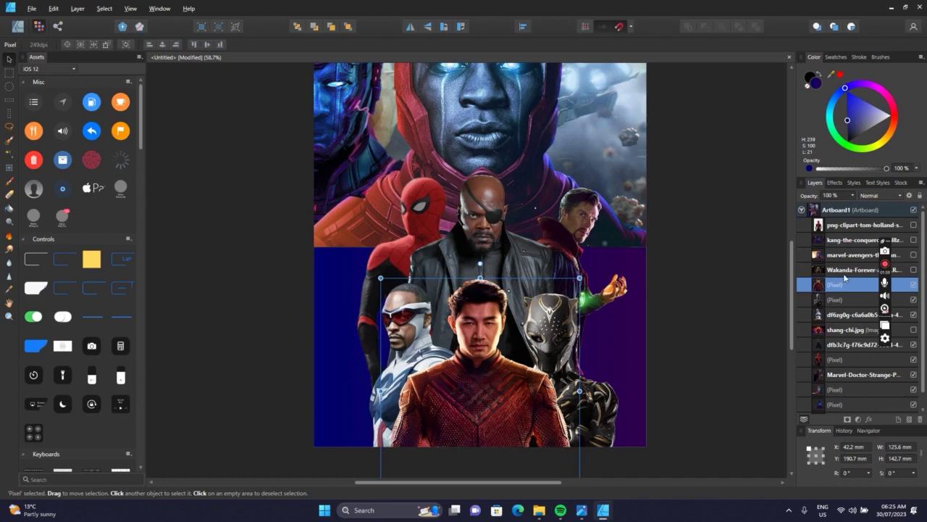
{"action": "left_click", "coordinate": [859, 420]}
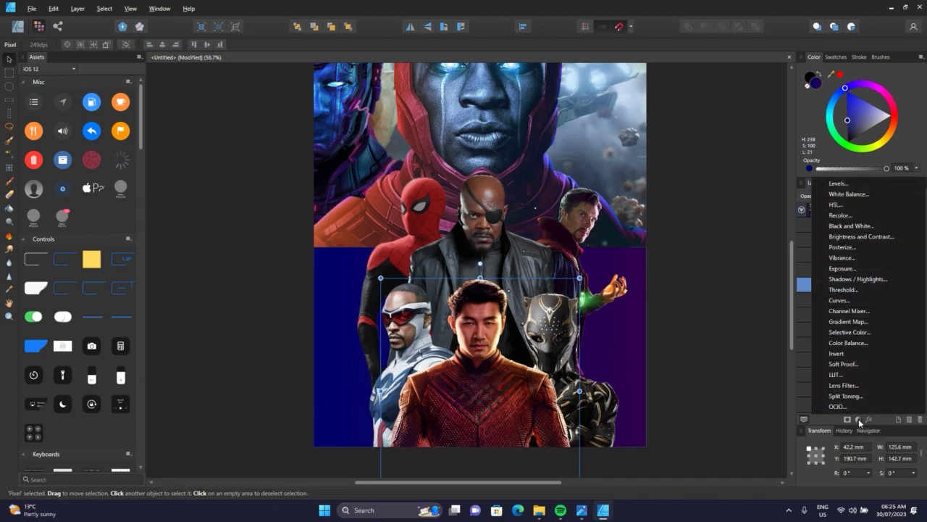
{"action": "left_click", "coordinate": [814, 423]}
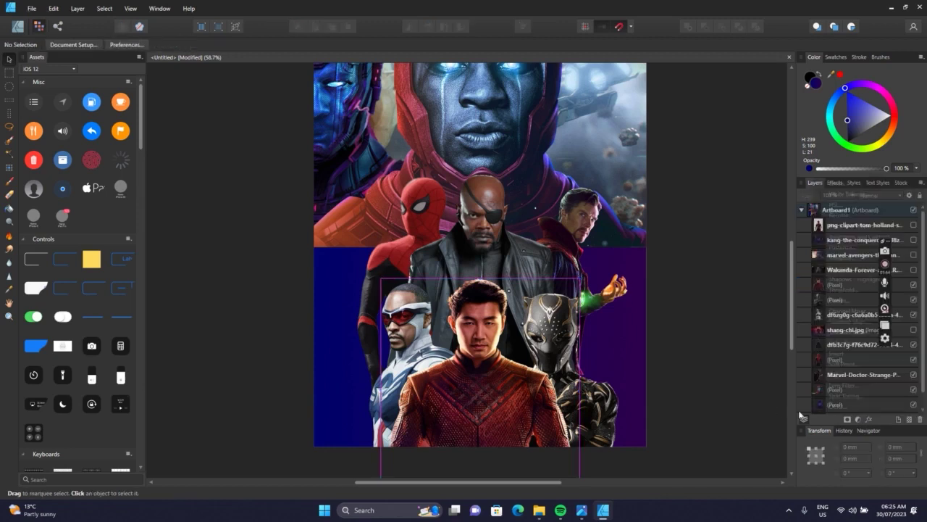
{"action": "left_click", "coordinate": [859, 420]}
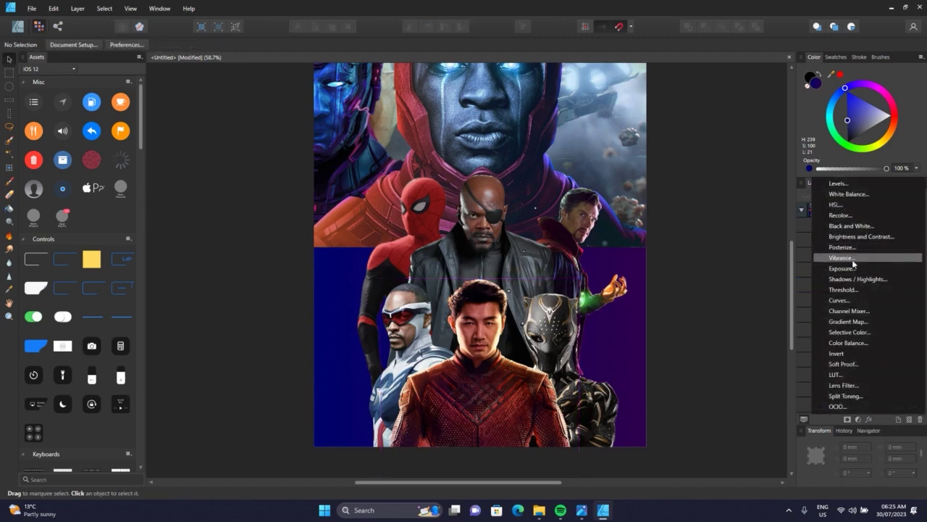
{"action": "left_click", "coordinate": [839, 211]}
{"action": "left_click_drag", "start_coordinate": [653, 255], "coordinate": [698, 233]}
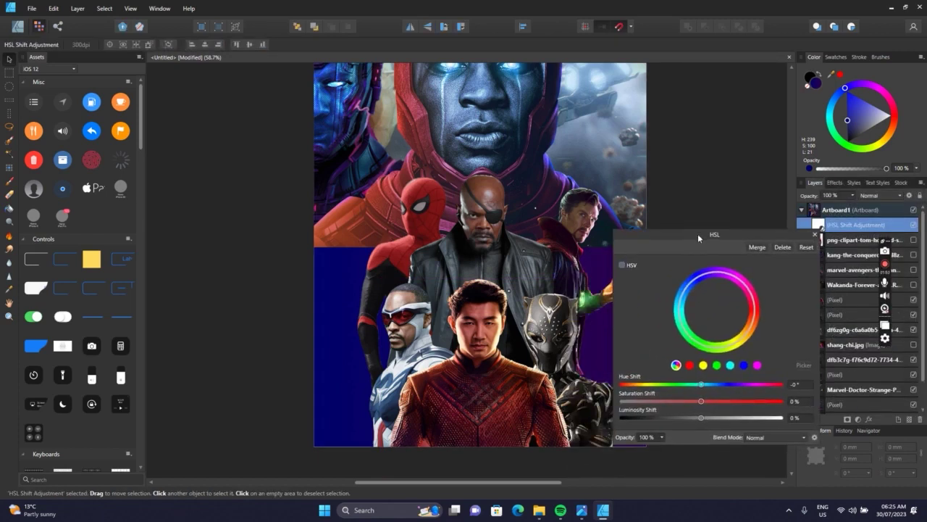
{"action": "mouse_move", "coordinate": [701, 384]}
{"action": "left_mouse_down"}
{"action": "mouse_move", "coordinate": [691, 385]}
{"action": "mouse_move", "coordinate": [703, 384]}
{"action": "left_mouse_up"}
{"action": "left_click", "coordinate": [781, 247]}
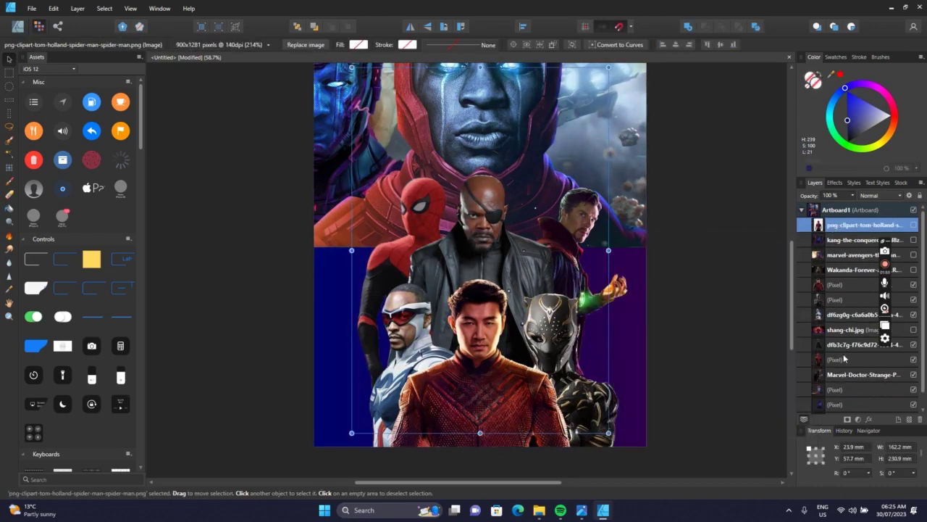
Add an HSL adjustment to the Shang-Chi figure with a hue shift of 23.6° and a saturation shift of 22 %.
{"action": "left_click", "coordinate": [840, 359]}
{"action": "left_click", "coordinate": [526, 374]}
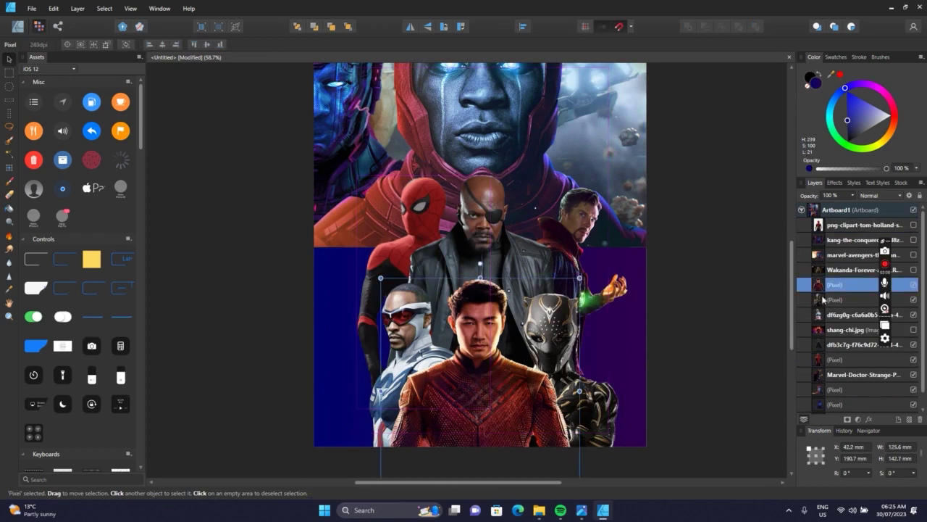
{"action": "left_click", "coordinate": [859, 419]}
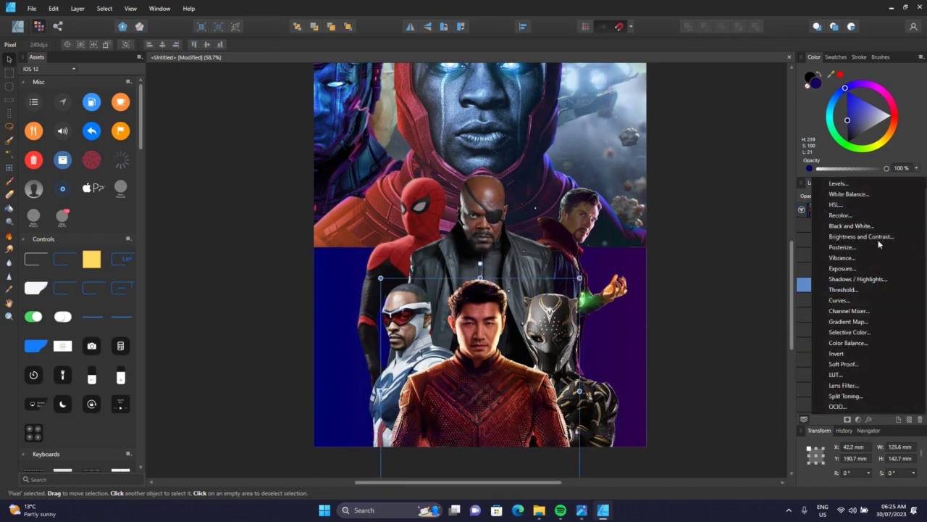
{"action": "left_click", "coordinate": [864, 206]}
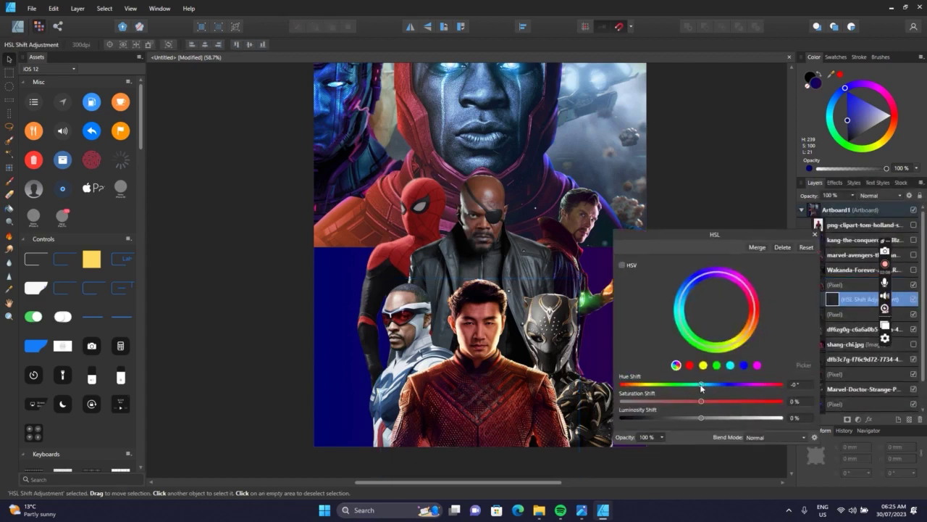
{"action": "mouse_move", "coordinate": [700, 387]}
{"action": "left_mouse_down"}
{"action": "mouse_move", "coordinate": [686, 384]}
{"action": "mouse_move", "coordinate": [721, 385]}
{"action": "mouse_move", "coordinate": [712, 384]}
{"action": "left_mouse_up"}
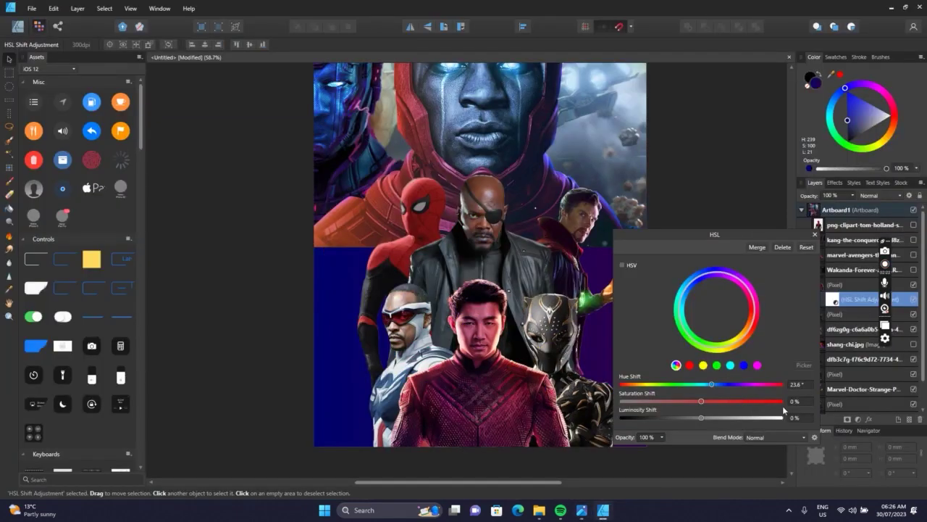
{"action": "left_click_drag", "start_coordinate": [707, 400], "coordinate": [718, 402]}
{"action": "left_click_drag", "start_coordinate": [708, 399], "coordinate": [724, 398]}
Set the blend mode of Shang-Chi's HSL adjustment to Lighten after comparing with the reference poster.
{"action": "left_click", "coordinate": [755, 437]}
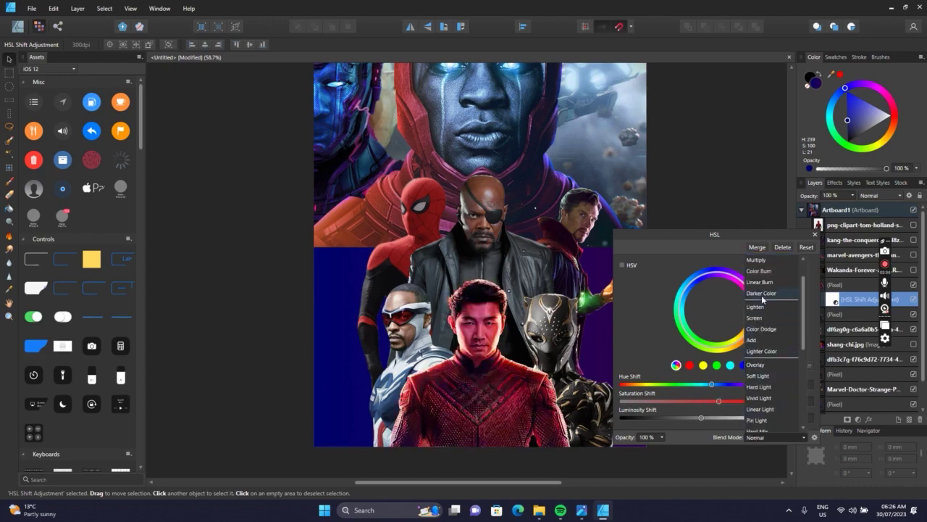
{"action": "scroll", "coordinate": [760, 326], "scroll_direction": "up", "scroll_amount": 1}
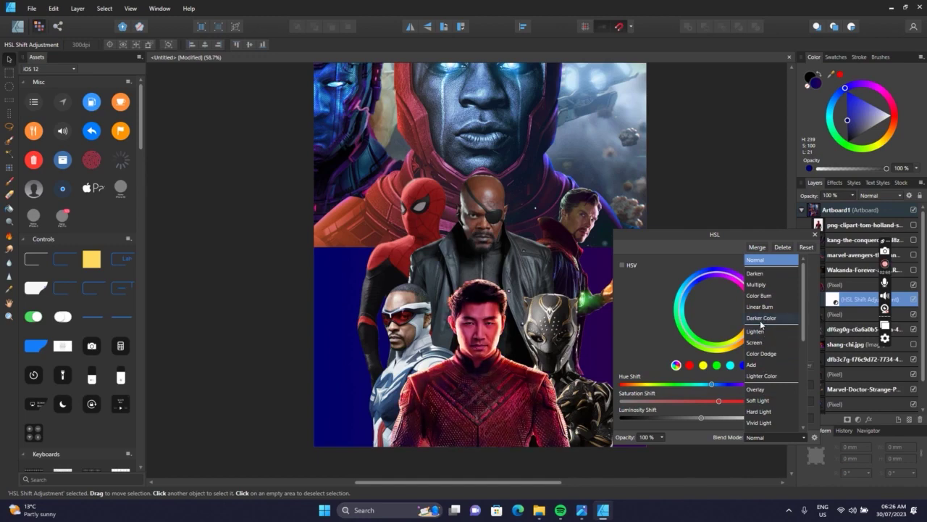
{"action": "key", "text": "alt+Tab"}
{"action": "key", "text": "alt+Tab"}
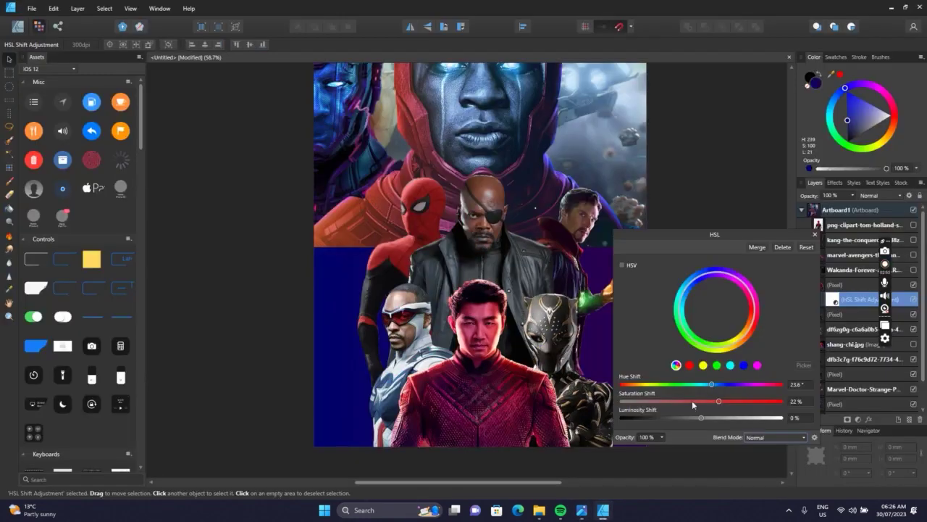
{"action": "left_click", "coordinate": [752, 437]}
{"action": "scroll", "coordinate": [754, 424], "scroll_direction": "down", "scroll_amount": 1}
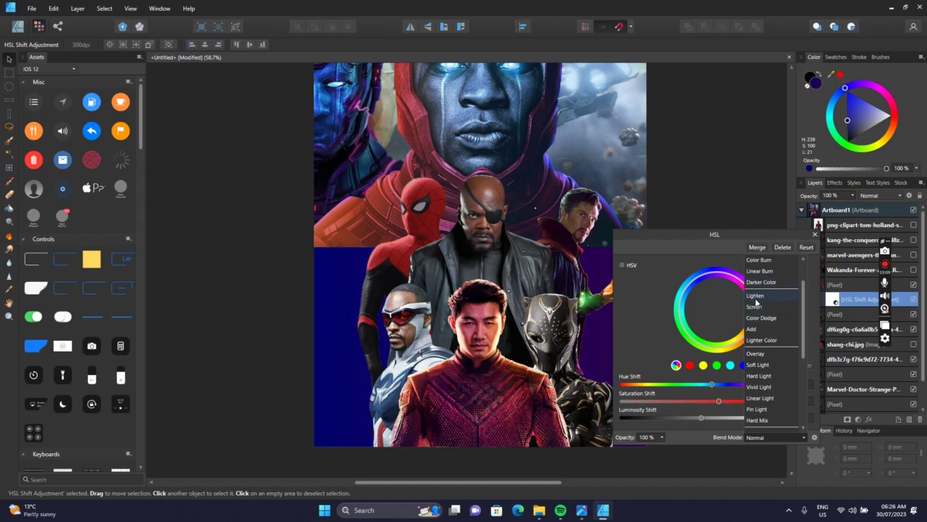
{"action": "left_click", "coordinate": [757, 297]}
{"action": "left_click", "coordinate": [814, 237]}
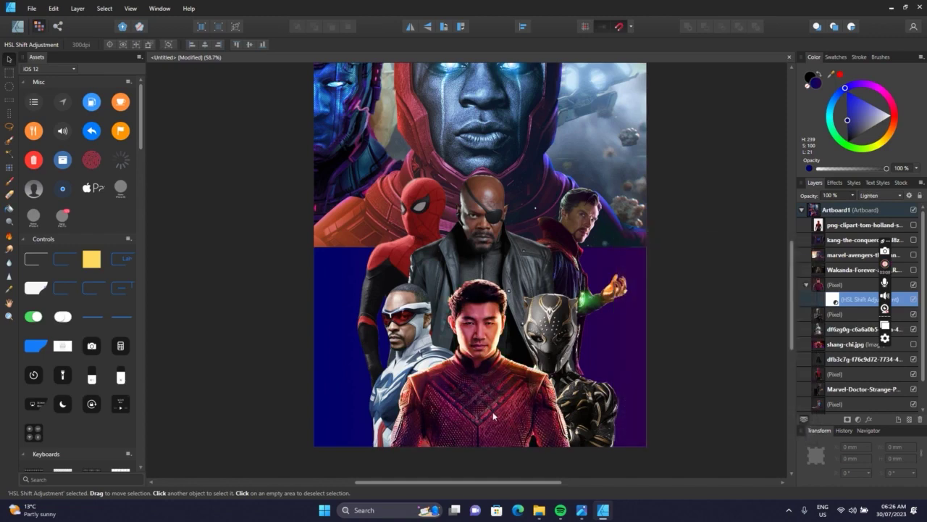
Add a Curves adjustment to the Shang-Chi figure with a master curve point at about X 0.452, Y 0.446.
{"action": "left_click", "coordinate": [493, 411]}
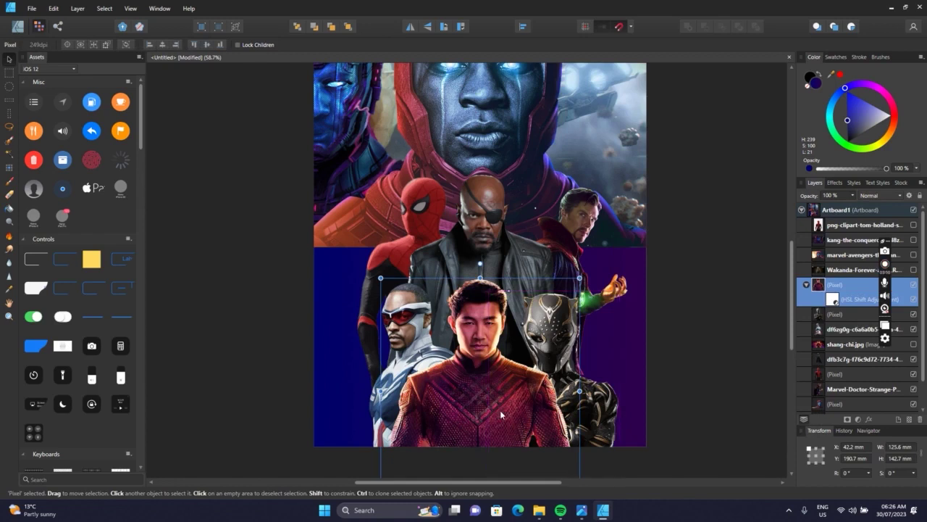
{"action": "key", "text": "ctrl+m"}
{"action": "mouse_move", "coordinate": [700, 321]}
{"action": "left_mouse_down"}
{"action": "mouse_move", "coordinate": [707, 330]}
{"action": "mouse_move", "coordinate": [707, 318]}
{"action": "left_mouse_up"}
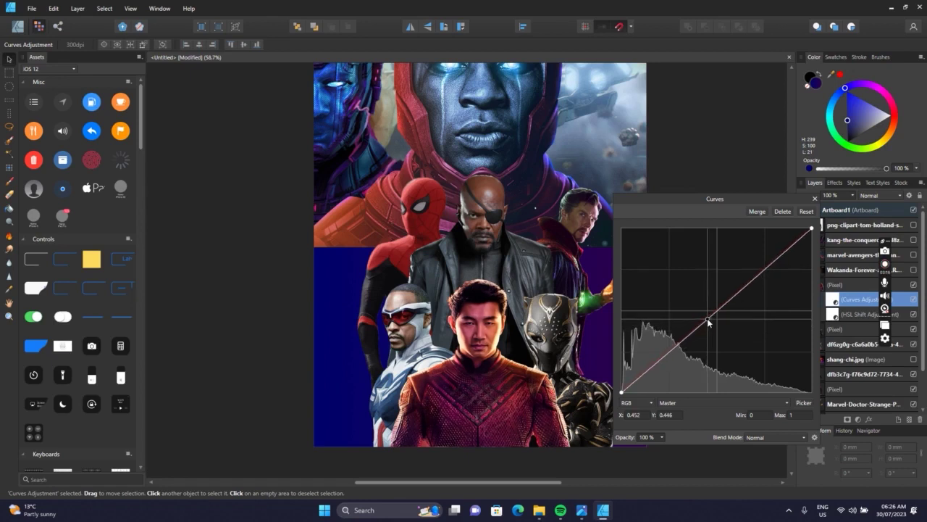
{"action": "left_click", "coordinate": [814, 198]}
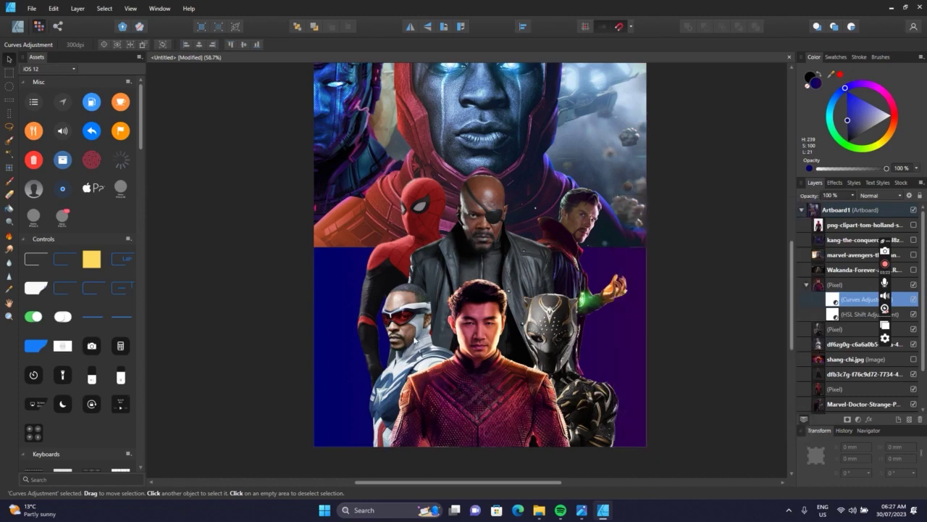
Add an HSL adjustment to the Captain America figure with a hue shift of about 37° and increased saturation, and compare with the reference poster.
{"action": "left_click", "coordinate": [829, 345]}
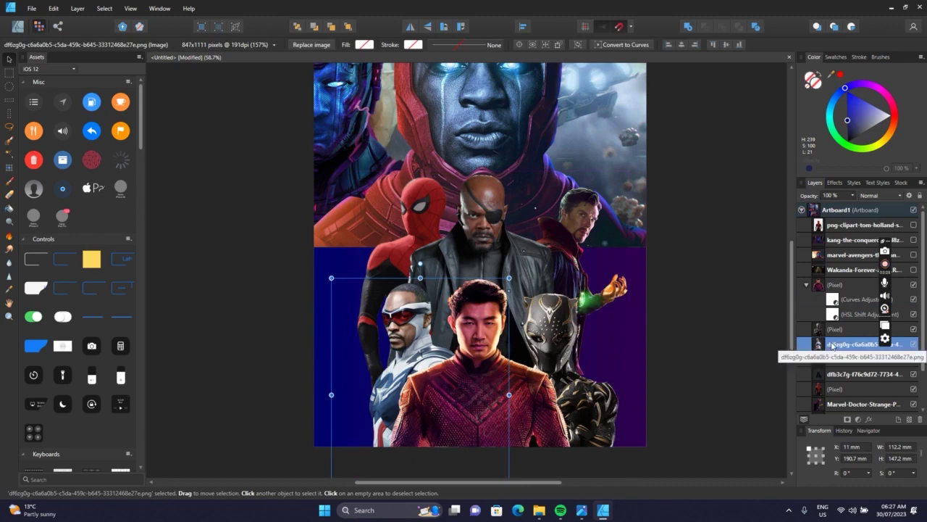
{"action": "left_click", "coordinate": [858, 421]}
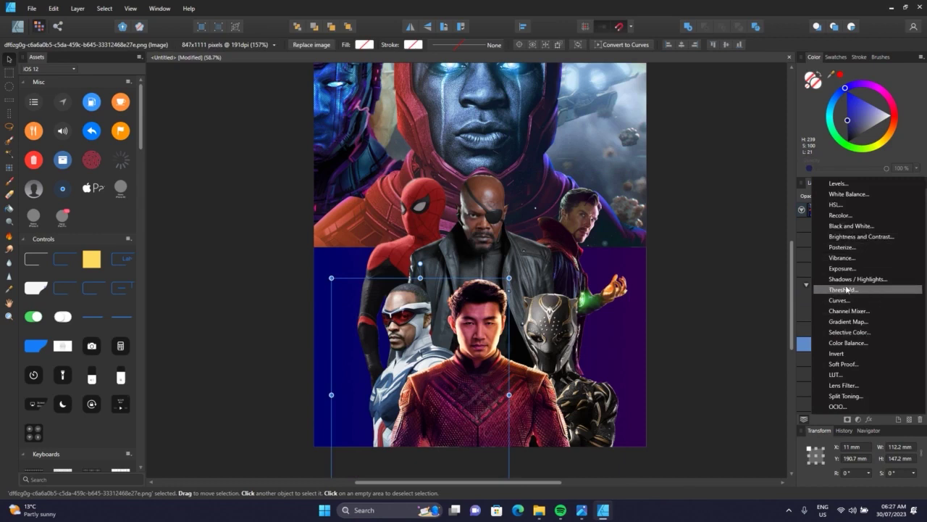
{"action": "left_click", "coordinate": [840, 206]}
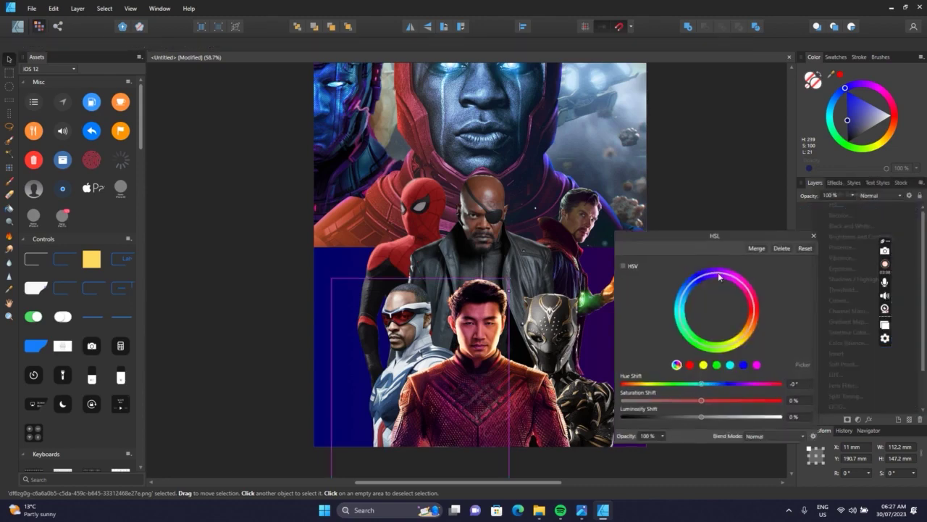
{"action": "mouse_move", "coordinate": [701, 384]}
{"action": "left_mouse_down"}
{"action": "mouse_move", "coordinate": [690, 387]}
{"action": "mouse_move", "coordinate": [714, 384]}
{"action": "left_mouse_up"}
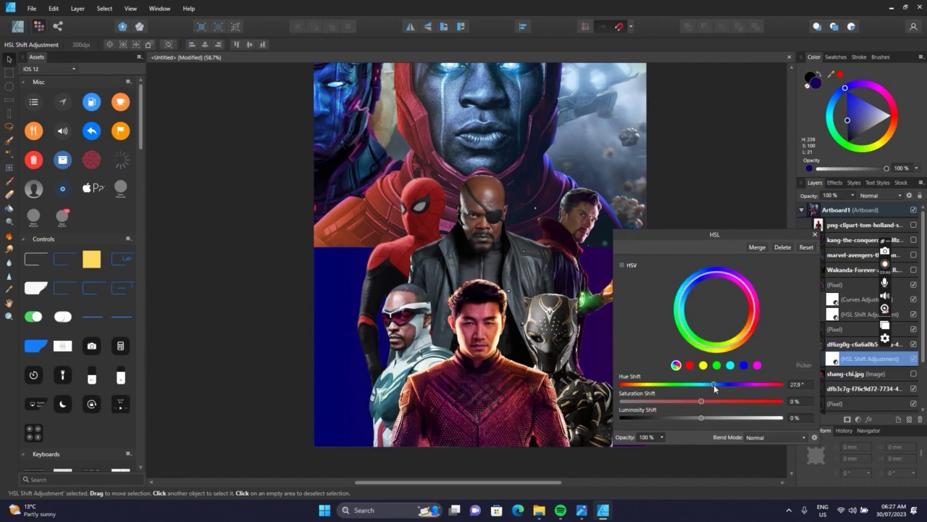
{"action": "left_click_drag", "start_coordinate": [714, 384], "coordinate": [717, 382]}
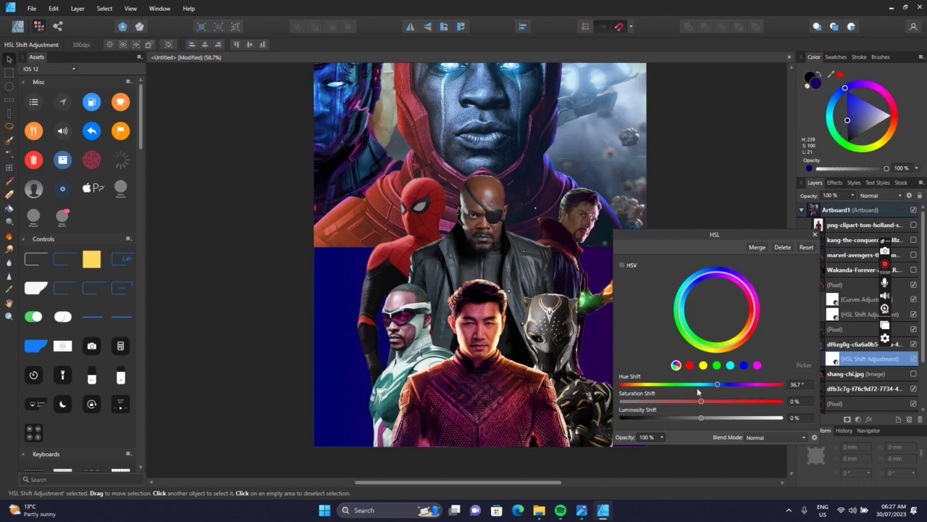
{"action": "mouse_move", "coordinate": [718, 387]}
{"action": "left_mouse_down"}
{"action": "mouse_move", "coordinate": [706, 403]}
{"action": "mouse_move", "coordinate": [725, 403]}
{"action": "left_mouse_up"}
{"action": "left_click", "coordinate": [815, 235]}
{"action": "left_click", "coordinate": [580, 510]}
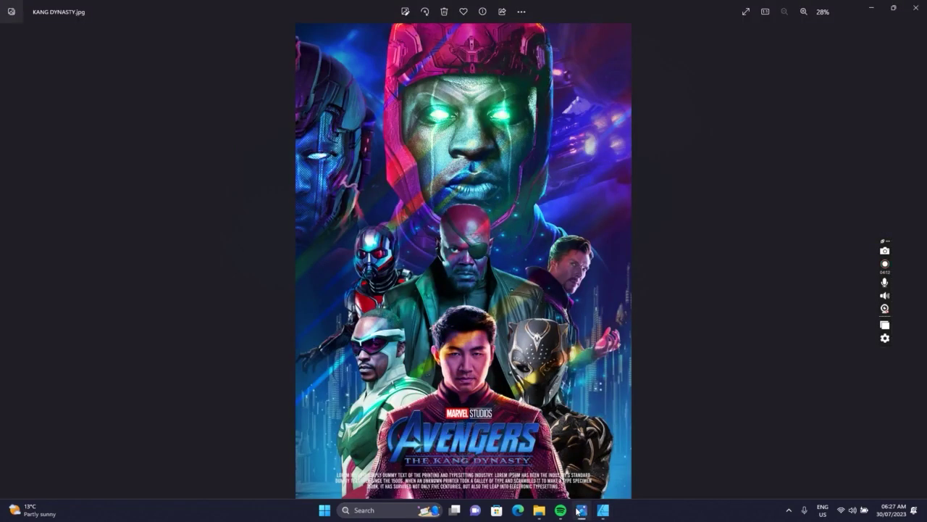
{"action": "left_click", "coordinate": [579, 510]}
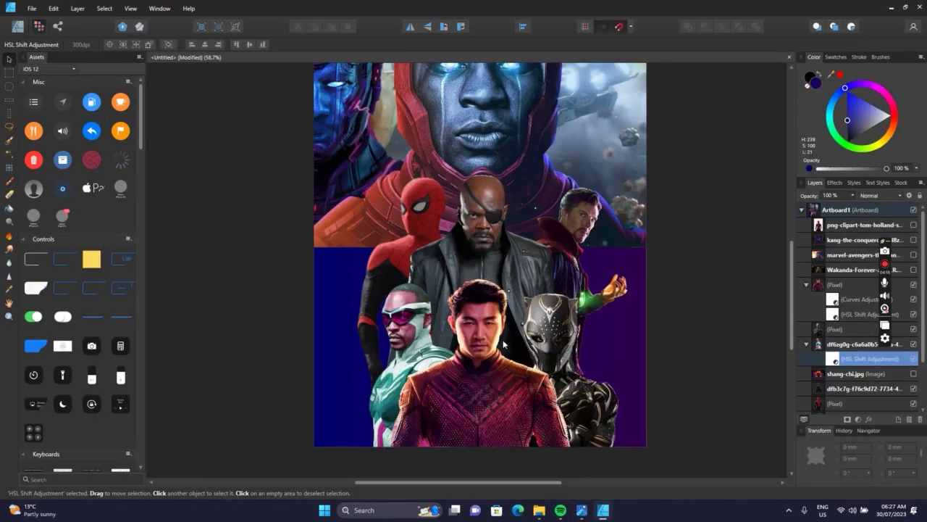
Add an HSL adjustment to the Black Panther figure with a 40° hue shift and 23 % saturation shift, checking the reference poster.
{"action": "left_click", "coordinate": [545, 337]}
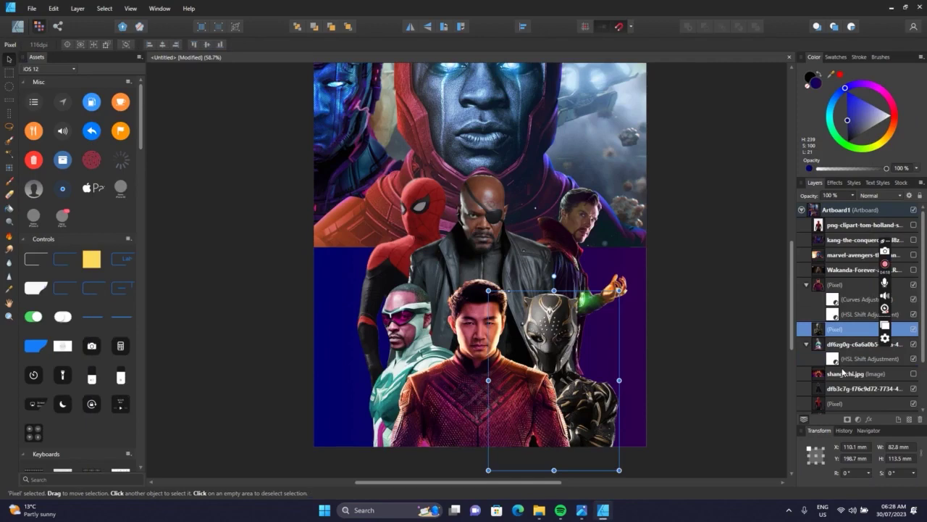
{"action": "left_click", "coordinate": [857, 420]}
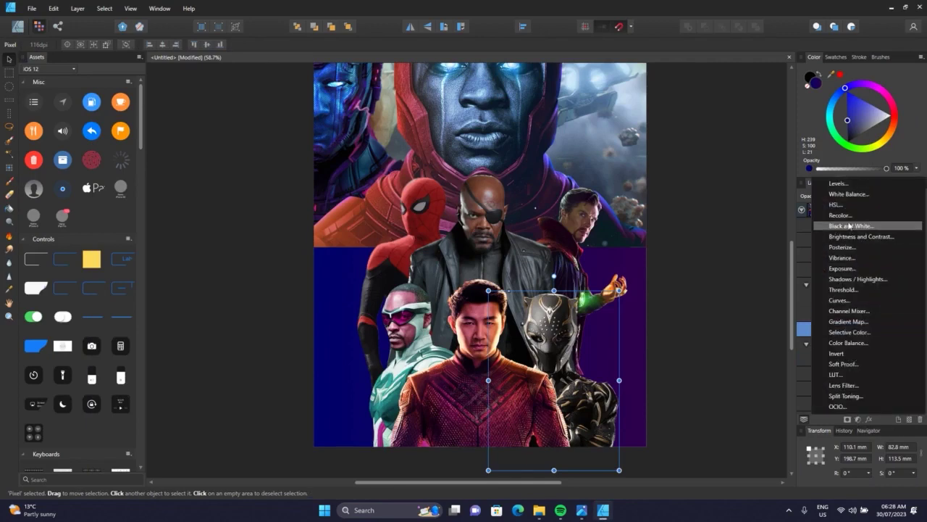
{"action": "left_click", "coordinate": [837, 204]}
{"action": "left_click_drag", "start_coordinate": [701, 384], "coordinate": [725, 384]}
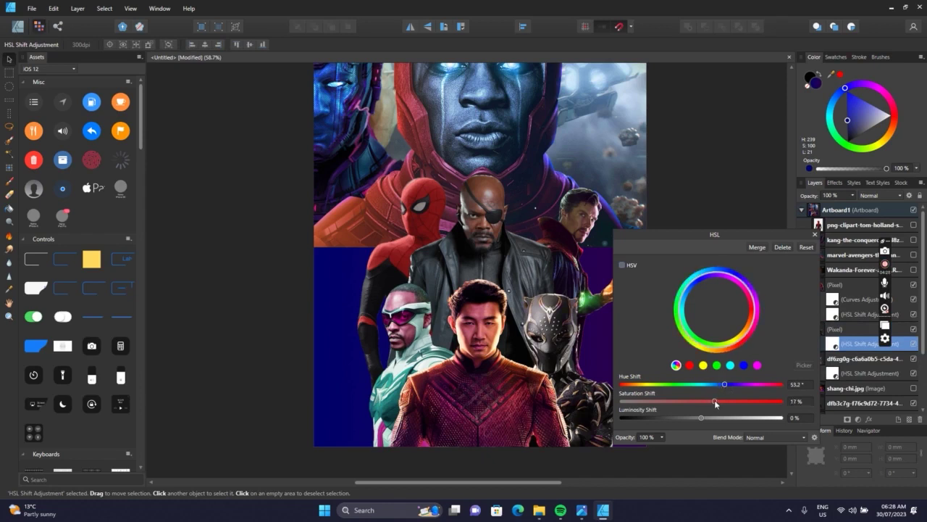
{"action": "left_click_drag", "start_coordinate": [717, 401], "coordinate": [737, 384]}
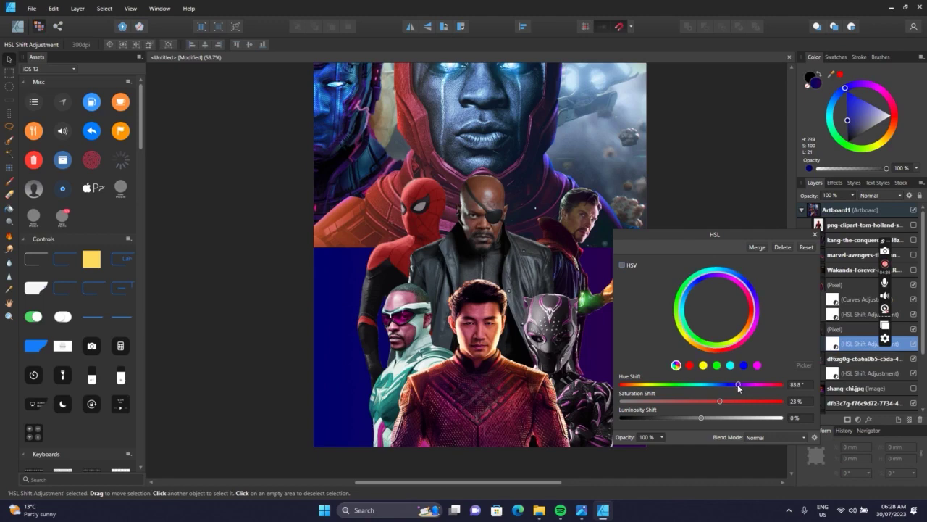
{"action": "left_click", "coordinate": [584, 511]}
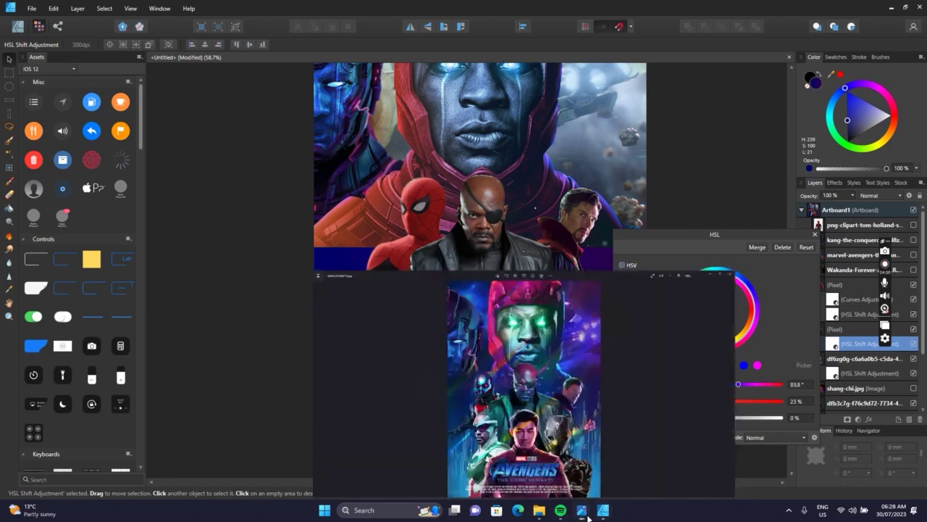
{"action": "left_click", "coordinate": [584, 511]}
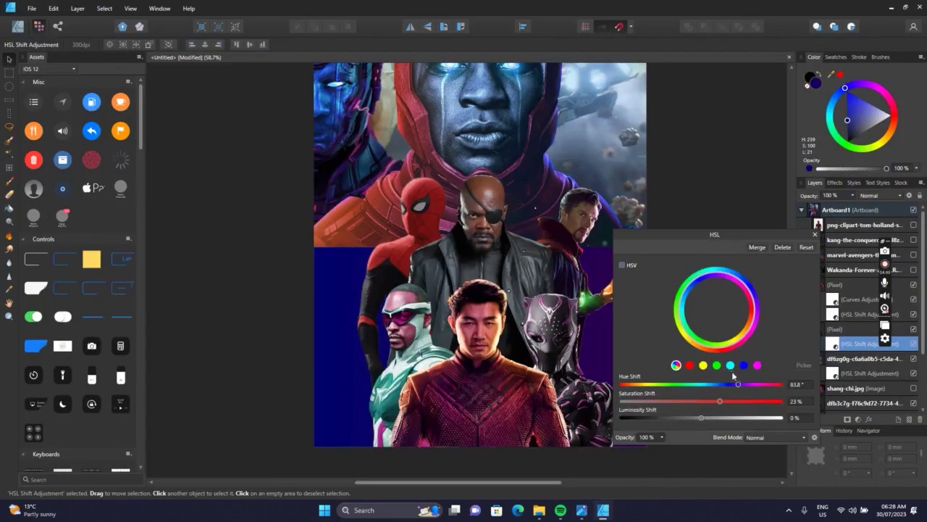
{"action": "left_click_drag", "start_coordinate": [732, 383], "coordinate": [718, 386]}
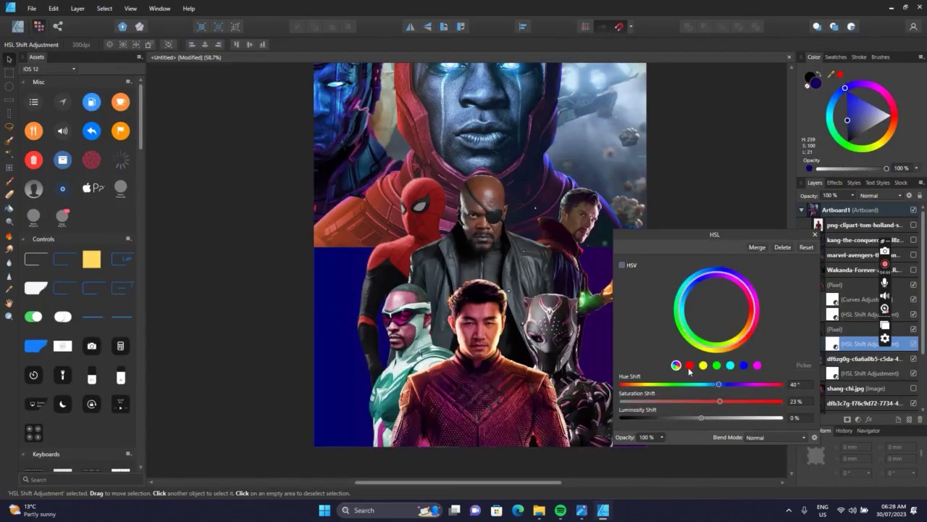
{"action": "left_click", "coordinate": [816, 234]}
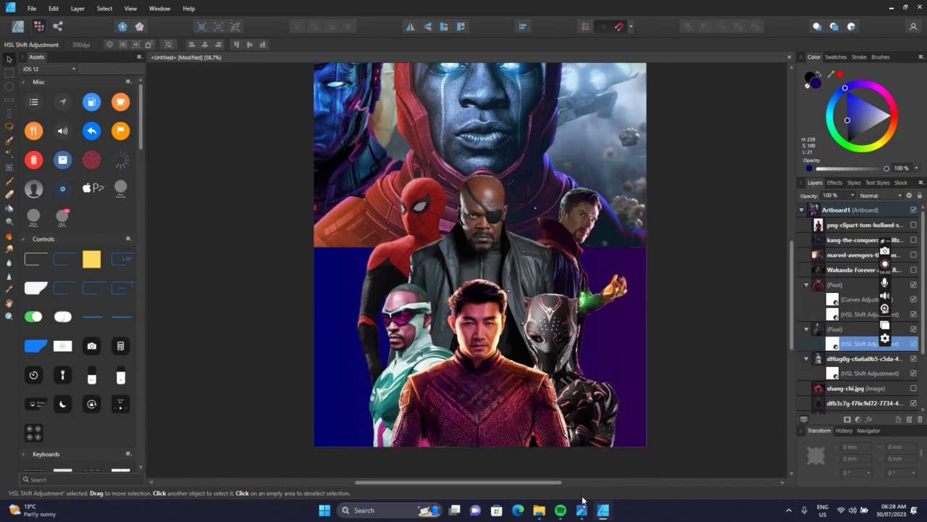
Add a Vibrance adjustment with default values to the Nick Fury figure.
{"action": "mouse_move", "coordinate": [582, 510]}
{"action": "mouse_move", "coordinate": [579, 452]}
{"action": "left_click_drag", "start_coordinate": [485, 225], "coordinate": [486, 269]}
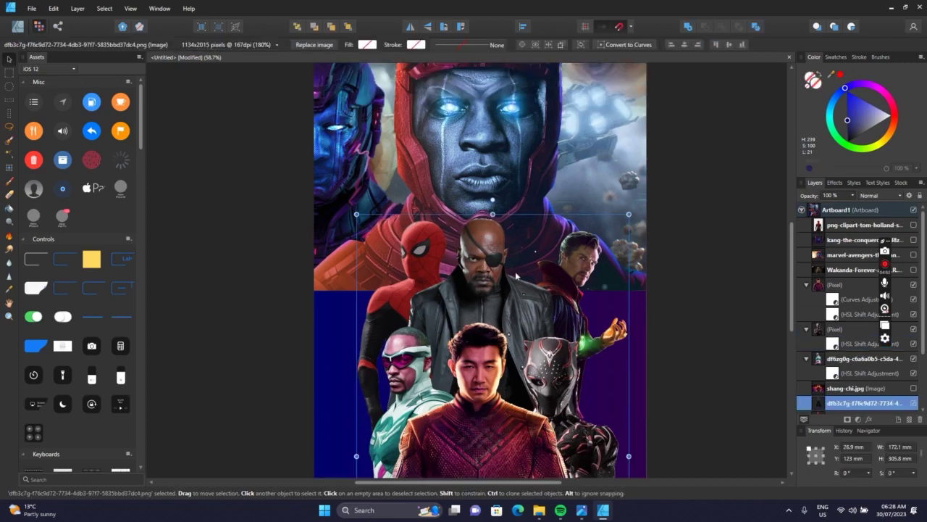
{"action": "left_click", "coordinate": [858, 419]}
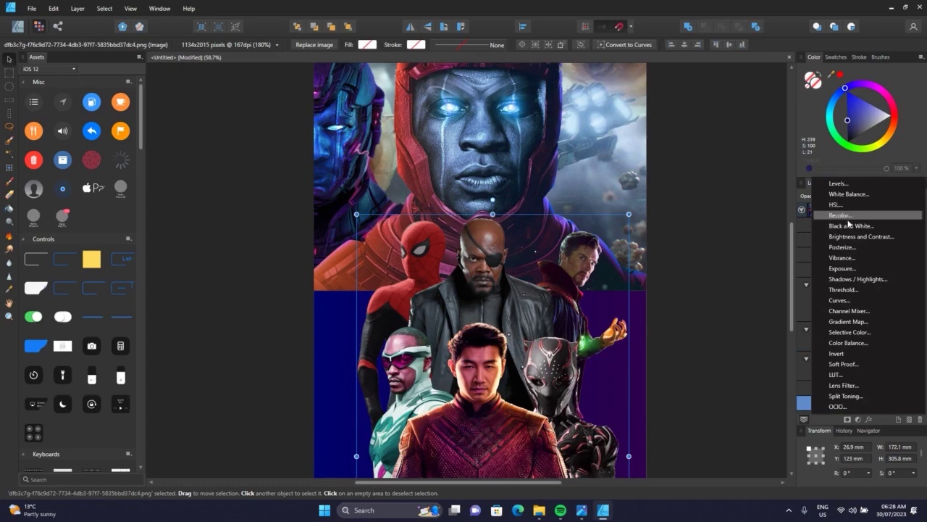
{"action": "left_click", "coordinate": [852, 258]}
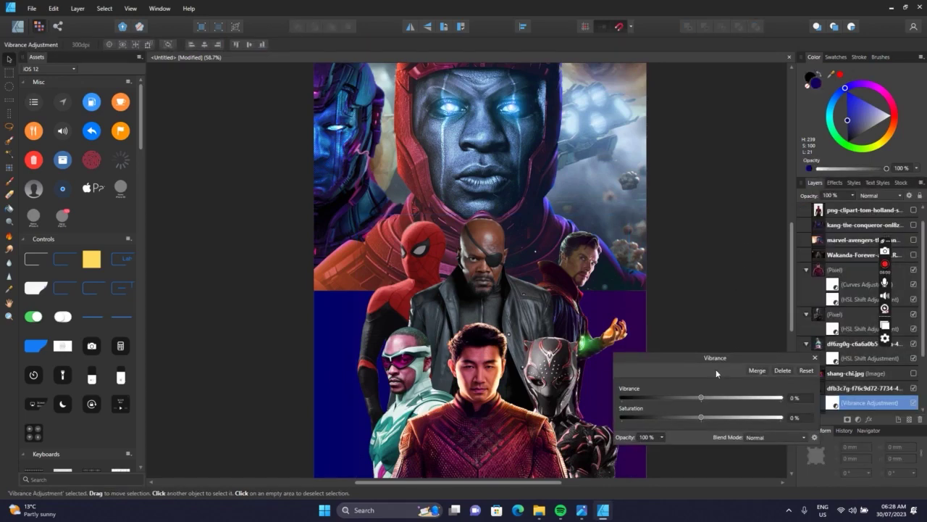
{"action": "left_click_drag", "start_coordinate": [793, 360], "coordinate": [786, 335]}
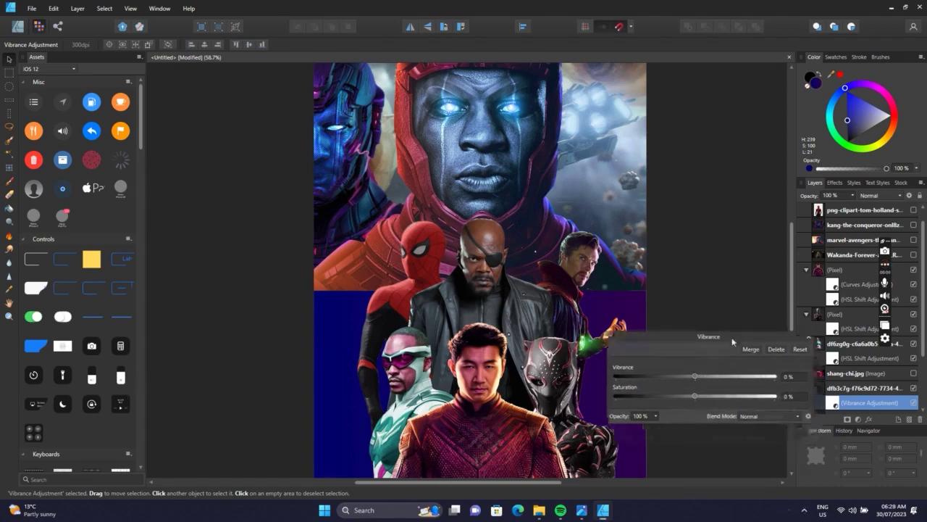
{"action": "left_click", "coordinate": [807, 333]}
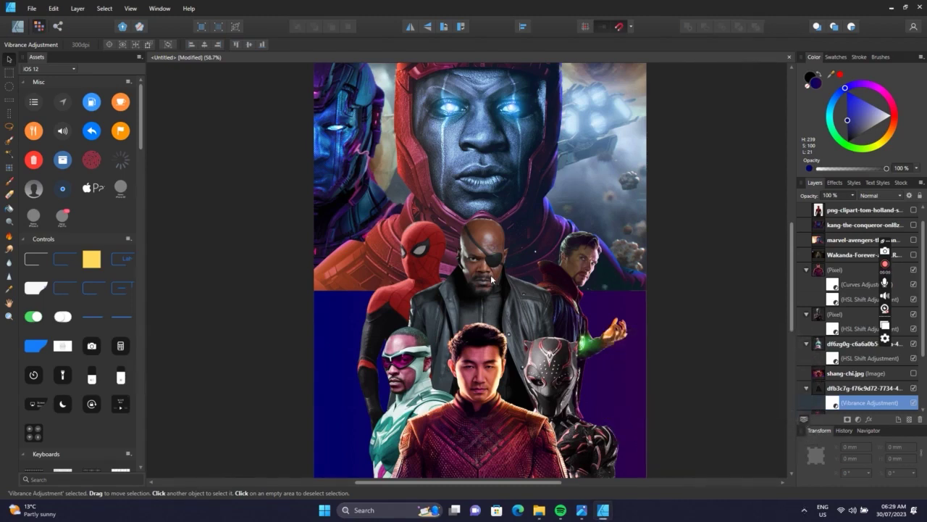
Add a second Vibrance adjustment to the Nick Fury figure with vibrance at about 47 % and a strongly increased saturation.
{"action": "left_click", "coordinate": [881, 390]}
{"action": "left_click", "coordinate": [859, 419]}
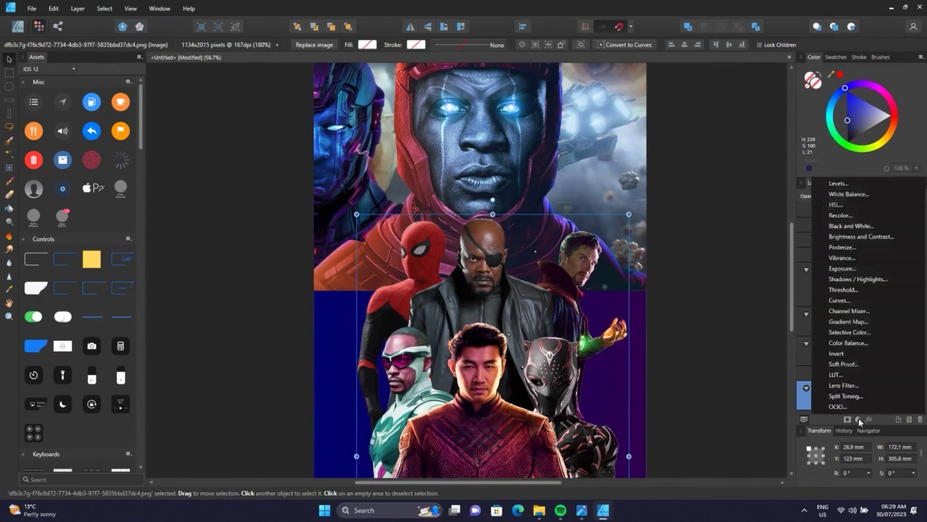
{"action": "left_click", "coordinate": [847, 257]}
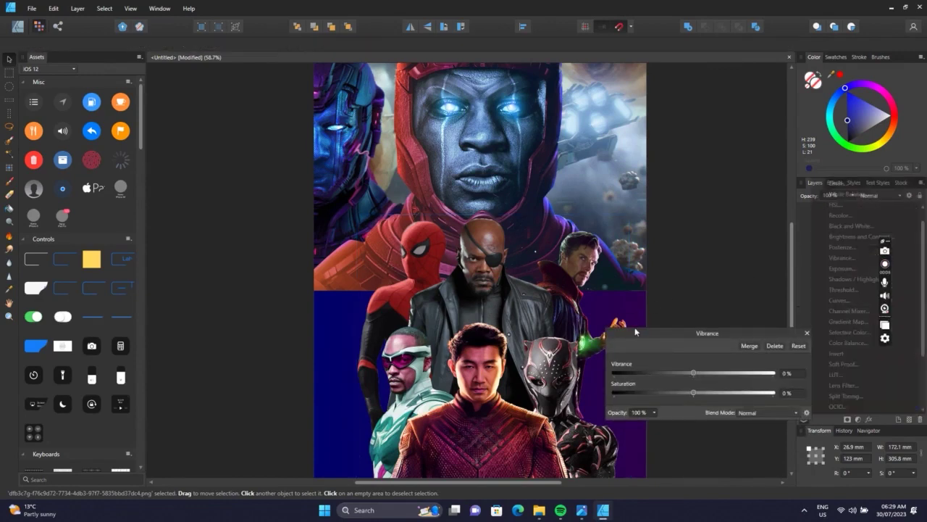
{"action": "left_click", "coordinate": [711, 373]}
{"action": "left_click_drag", "start_coordinate": [719, 375], "coordinate": [727, 374]}
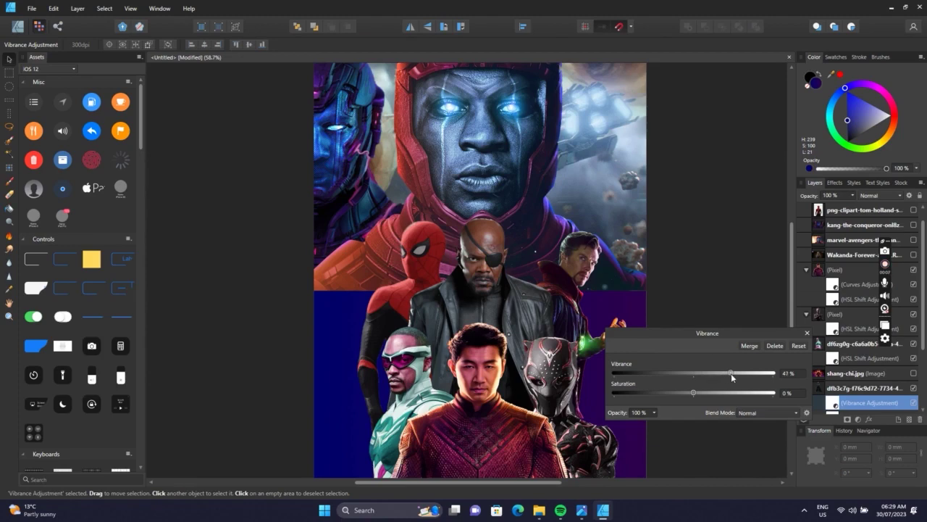
{"action": "left_click", "coordinate": [705, 391]}
{"action": "left_click_drag", "start_coordinate": [722, 394], "coordinate": [747, 393]}
{"action": "left_click", "coordinate": [806, 333]}
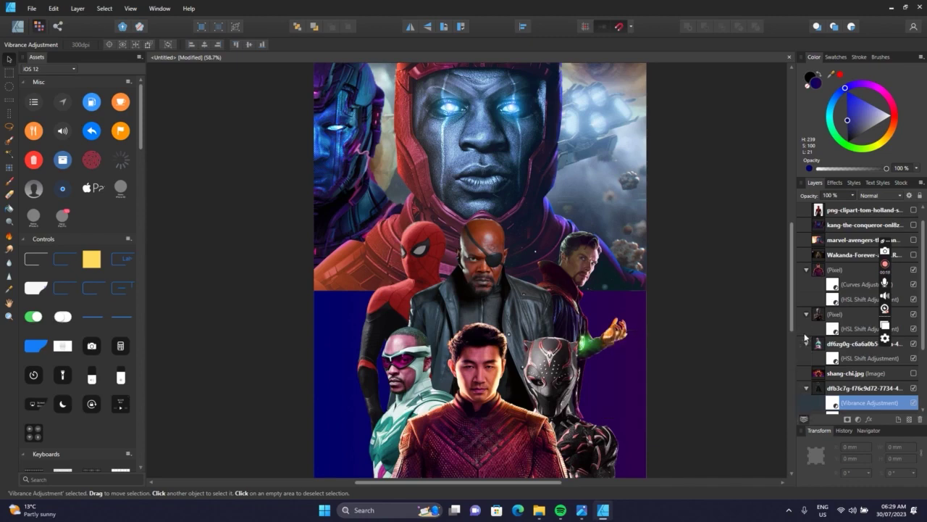
Add an HSL adjustment to the Nick Fury figure with a hue shift of 43.3° and a saturation shift of 23 %.
{"action": "left_click", "coordinate": [476, 258]}
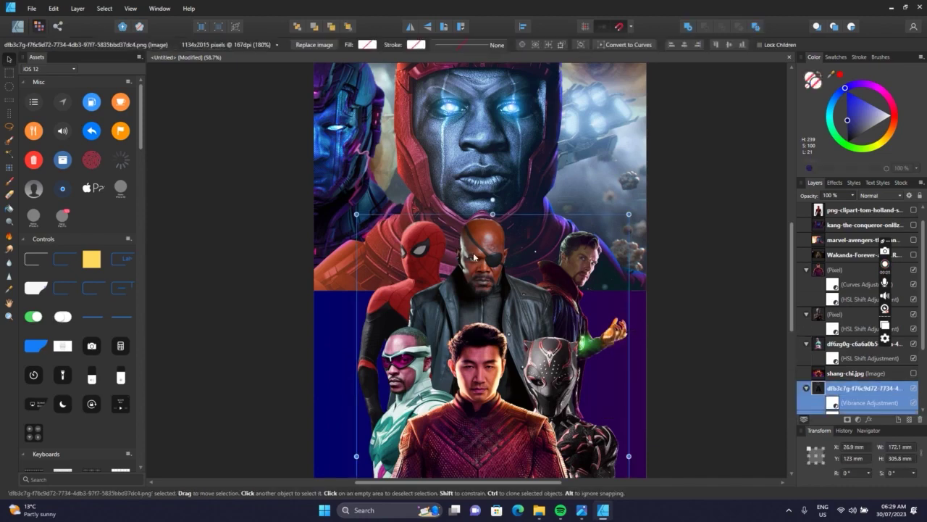
{"action": "left_click", "coordinate": [859, 419]}
{"action": "left_click", "coordinate": [828, 210]}
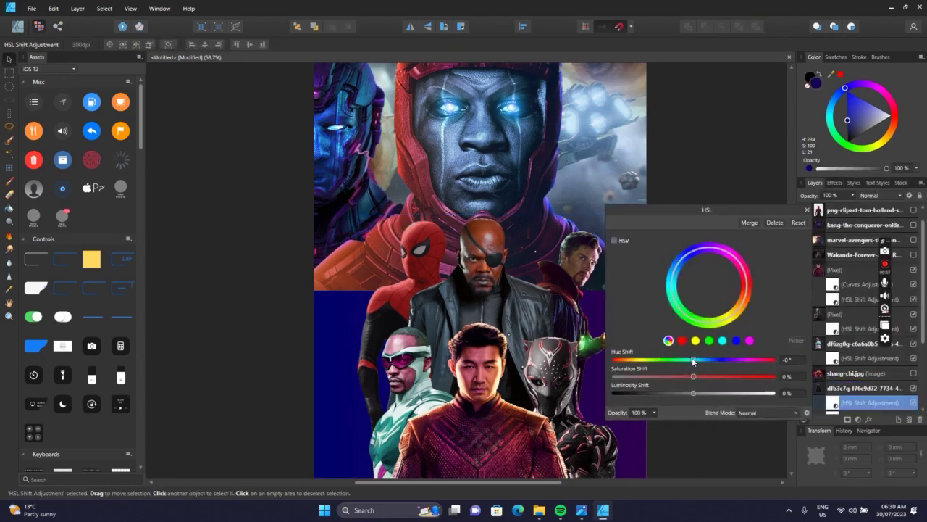
{"action": "left_click_drag", "start_coordinate": [697, 359], "coordinate": [712, 374]}
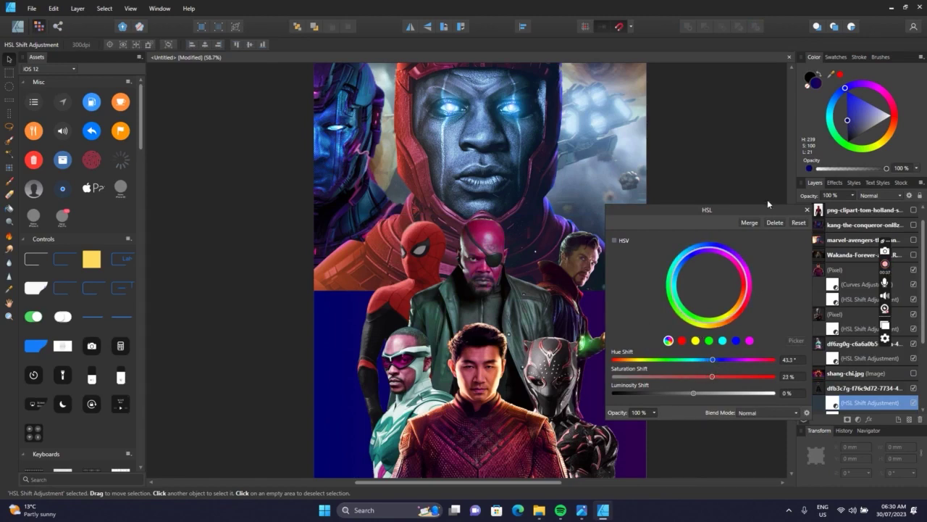
{"action": "left_click", "coordinate": [807, 210]}
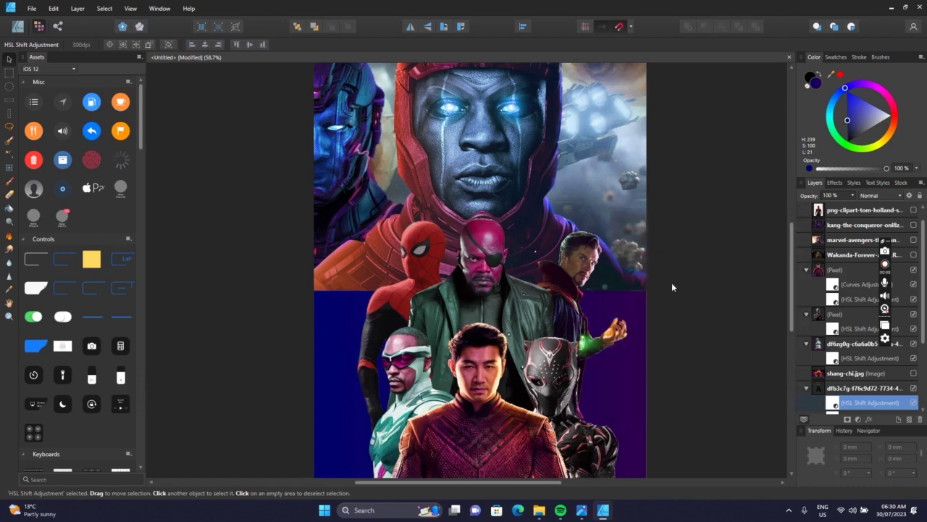
Try to select the Spider-Man figure behind Nick Fury on the canvas.
{"action": "left_click", "coordinate": [410, 250]}
{"action": "left_click", "coordinate": [347, 338]}
{"action": "left_click", "coordinate": [375, 310]}
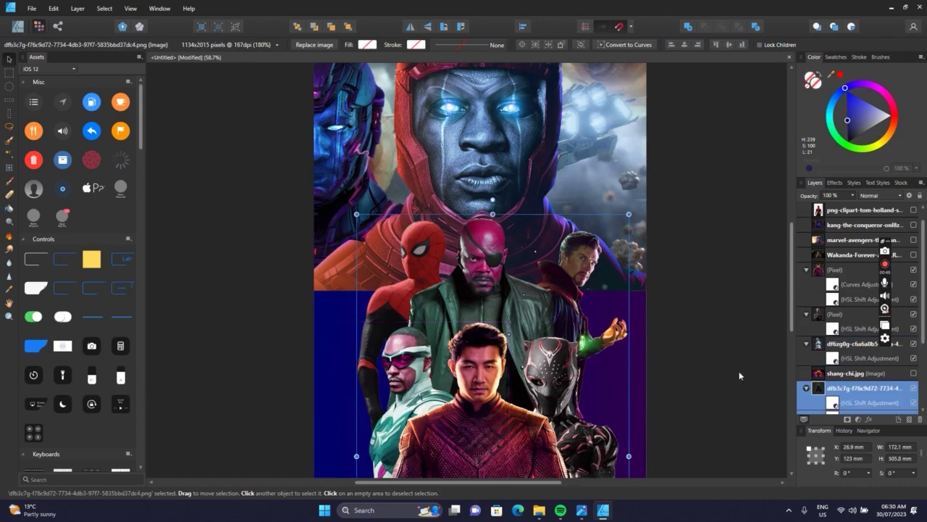
{"action": "left_click", "coordinate": [717, 368]}
{"action": "left_click", "coordinate": [492, 261]}
{"action": "left_click", "coordinate": [240, 299]}
{"action": "left_click", "coordinate": [478, 268]}
{"action": "left_click", "coordinate": [666, 281]}
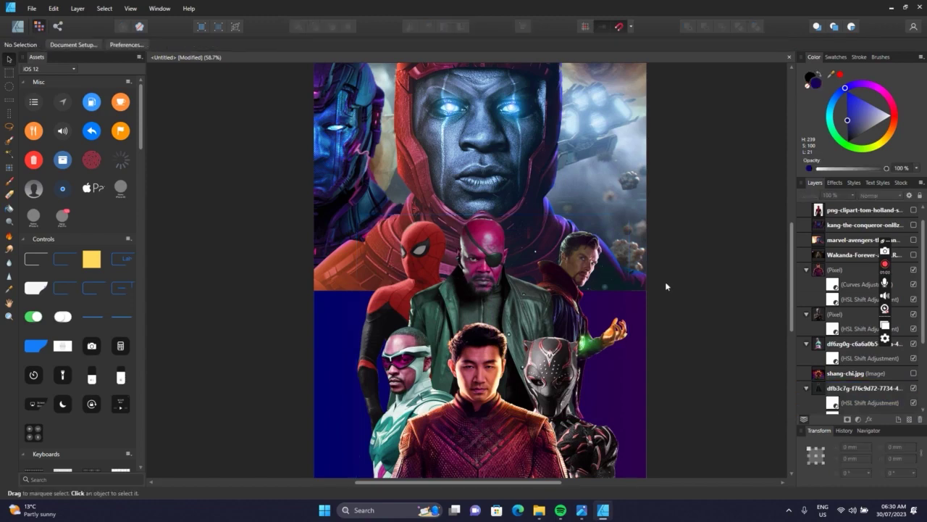
Lock the Nick Fury image so the figures behind it can be selected on the canvas.
{"action": "left_click", "coordinate": [527, 307]}
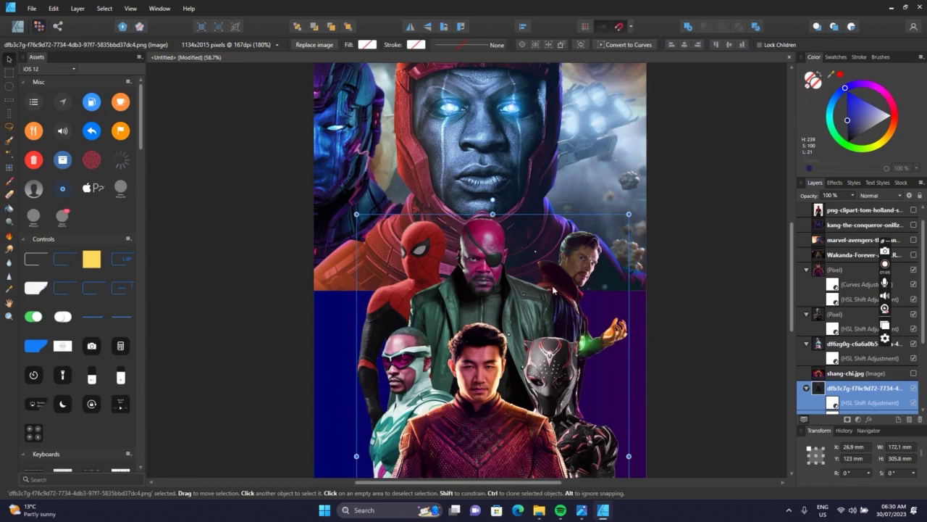
{"action": "left_click", "coordinate": [920, 196]}
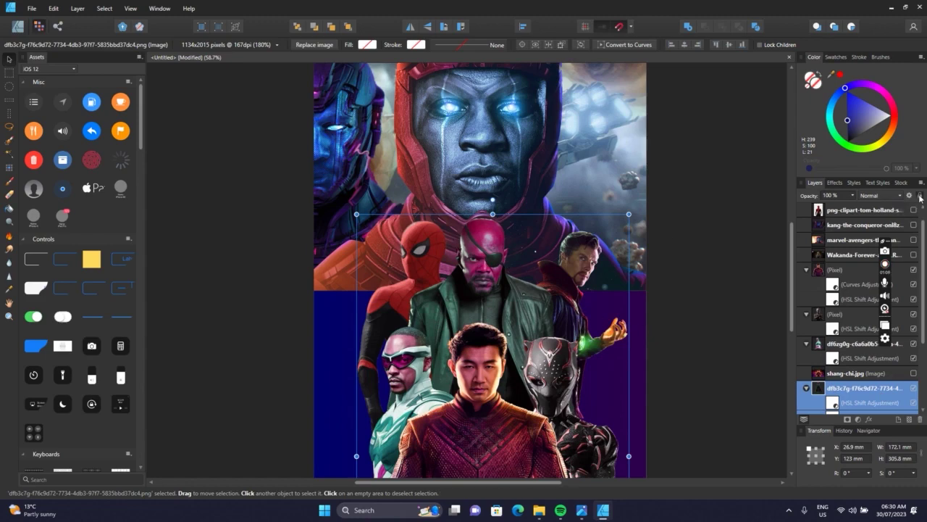
{"action": "left_click", "coordinate": [690, 256]}
Add an HSL adjustment to the Spider-Man figure with a hue shift of 11.5° and a saturation shift of 25 %.
{"action": "left_click", "coordinate": [380, 309]}
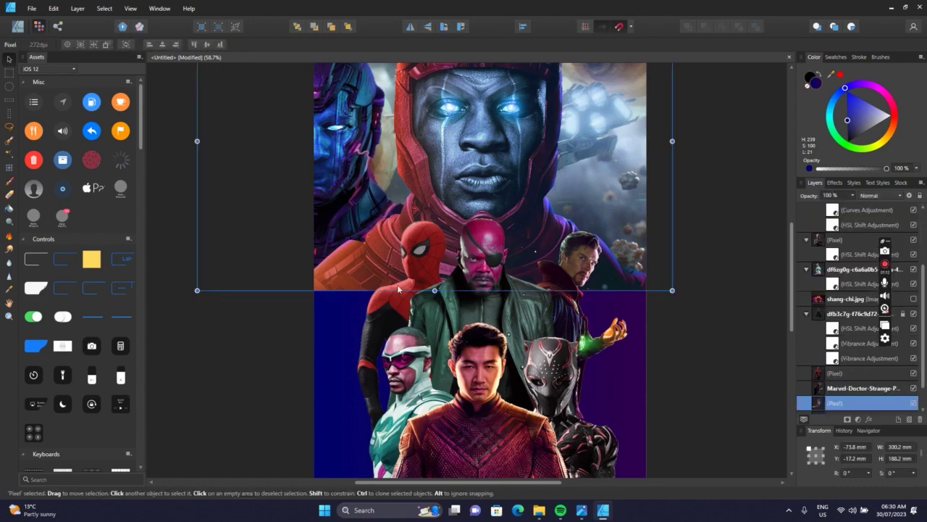
{"action": "left_click", "coordinate": [380, 310]}
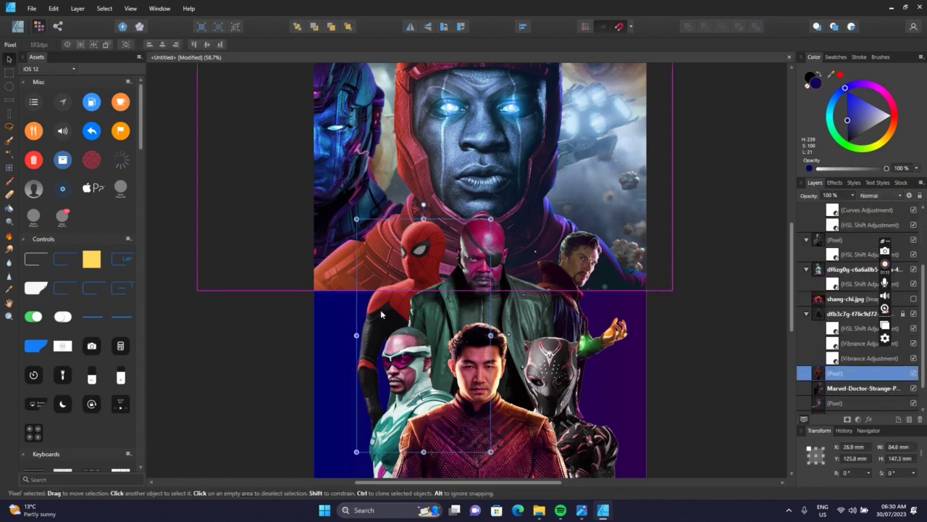
{"action": "left_click", "coordinate": [859, 420]}
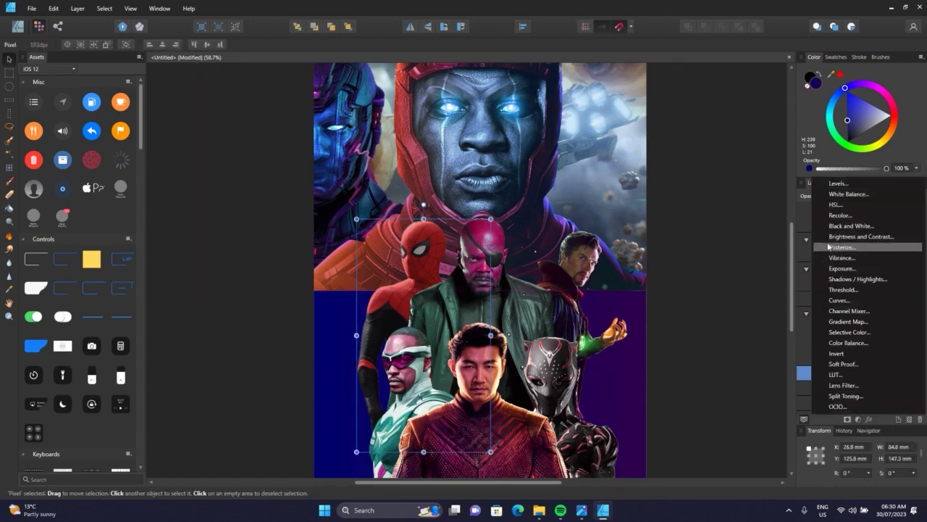
{"action": "left_click", "coordinate": [840, 207]}
{"action": "mouse_move", "coordinate": [698, 357]}
{"action": "left_mouse_down"}
{"action": "mouse_move", "coordinate": [725, 356]}
{"action": "mouse_move", "coordinate": [691, 348]}
{"action": "left_mouse_up"}
{"action": "left_click_drag", "start_coordinate": [685, 353], "coordinate": [713, 380]}
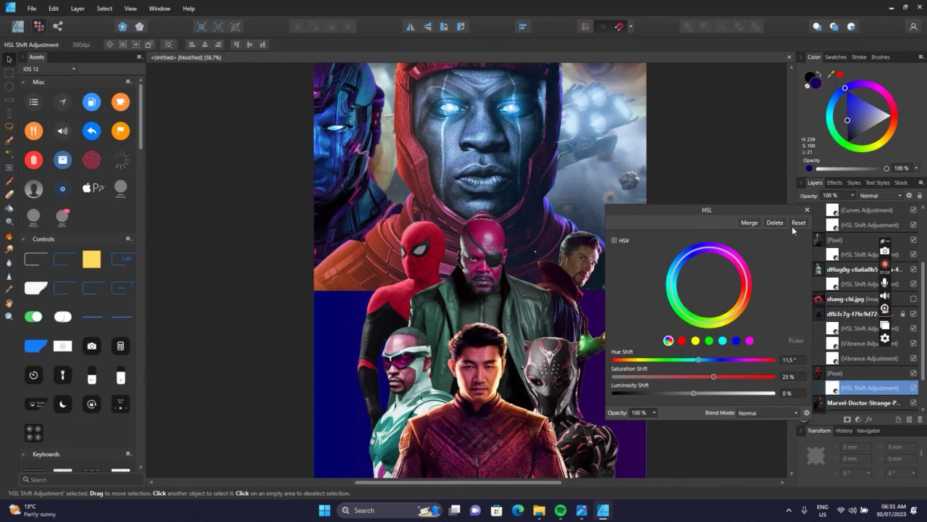
Preview blend modes such as Overlay and Vivid Light for the Spider-Man figure's HSL adjustment, keeping Normal.
{"action": "left_click", "coordinate": [760, 413]}
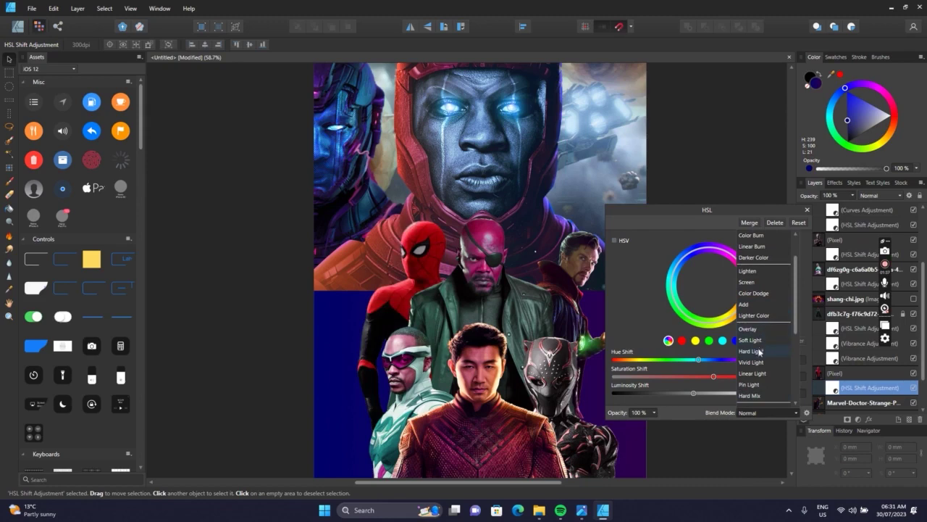
{"action": "scroll", "coordinate": [753, 373], "scroll_direction": "down", "scroll_amount": 2}
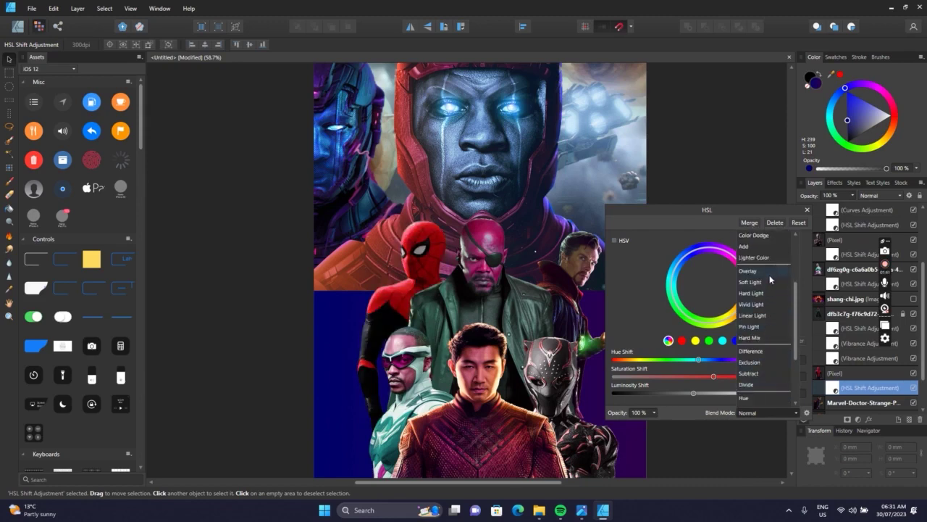
{"action": "scroll", "coordinate": [772, 282], "scroll_direction": "up", "scroll_amount": 1}
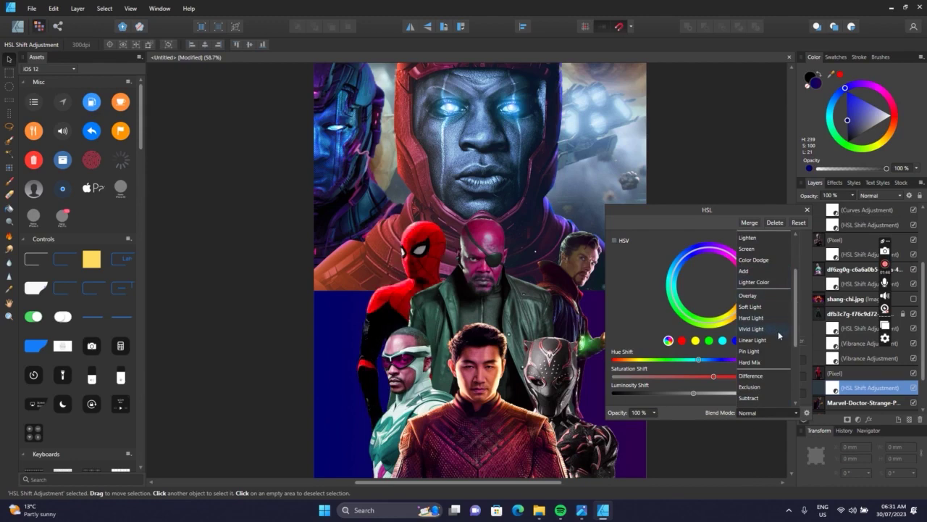
{"action": "left_click", "coordinate": [805, 212]}
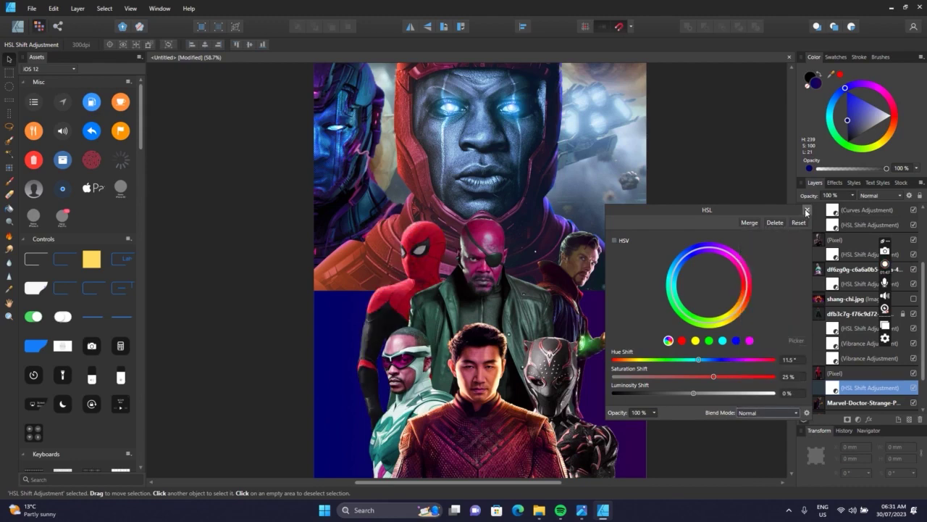
{"action": "left_click", "coordinate": [806, 210]}
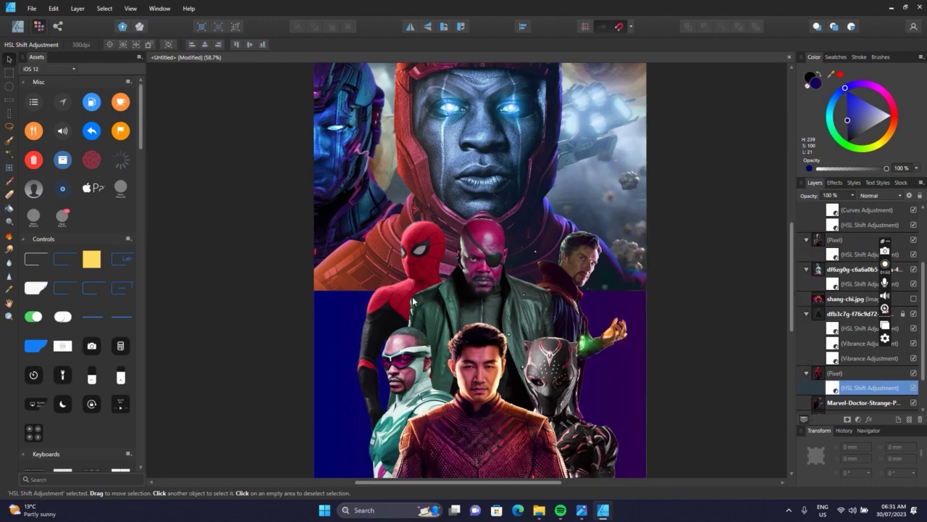
Add a Vibrance adjustment to the Spider-Man figure behind Nick Fury.
{"action": "left_click", "coordinate": [396, 288]}
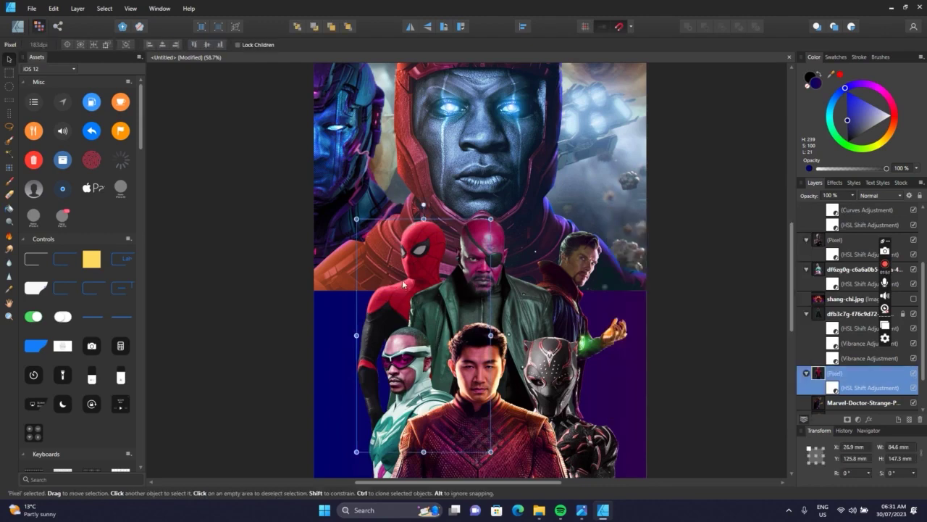
{"action": "scroll", "coordinate": [633, 398], "scroll_direction": "down", "scroll_amount": 1}
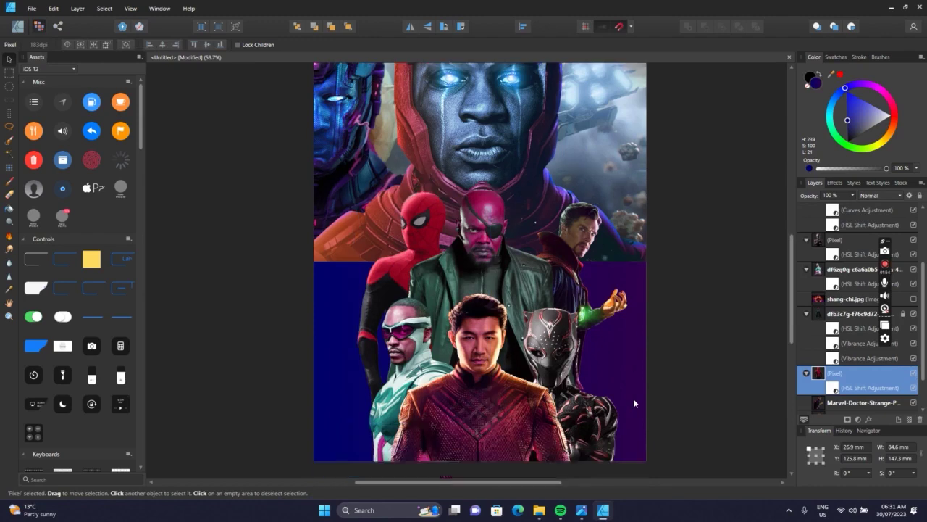
{"action": "scroll", "coordinate": [633, 398], "scroll_direction": "down", "scroll_amount": 1}
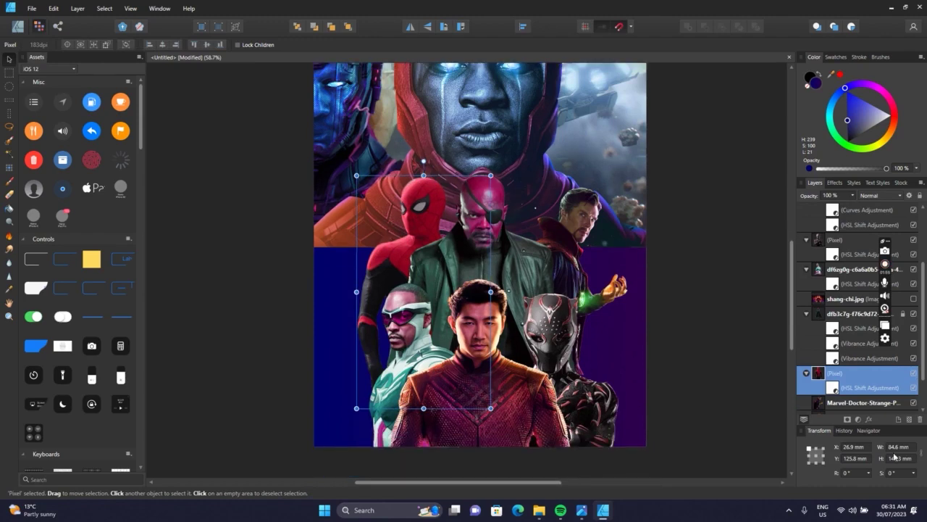
{"action": "left_click", "coordinate": [860, 420]}
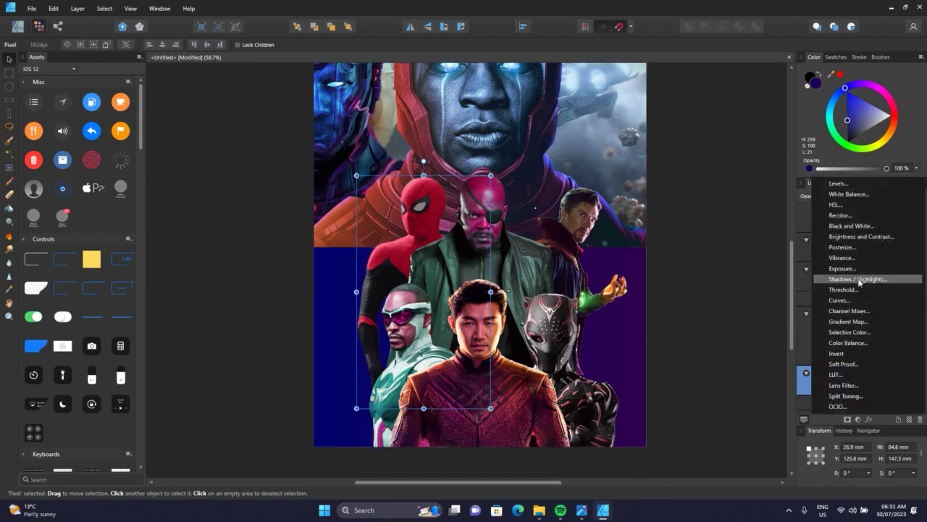
{"action": "left_click", "coordinate": [841, 256]}
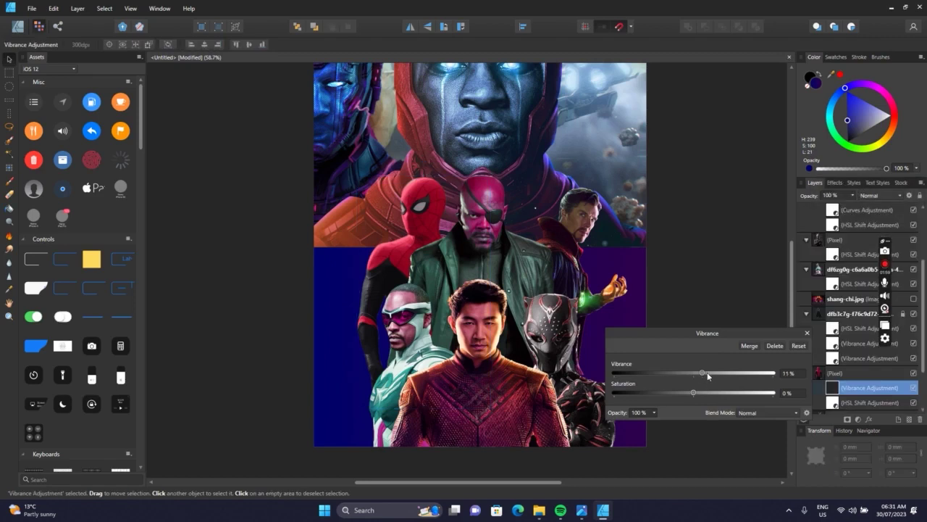
Set the Spider-Man layer's Vibrance adjustment to 38% vibrance and -18% saturation.
{"action": "left_click_drag", "start_coordinate": [708, 375], "coordinate": [717, 392]}
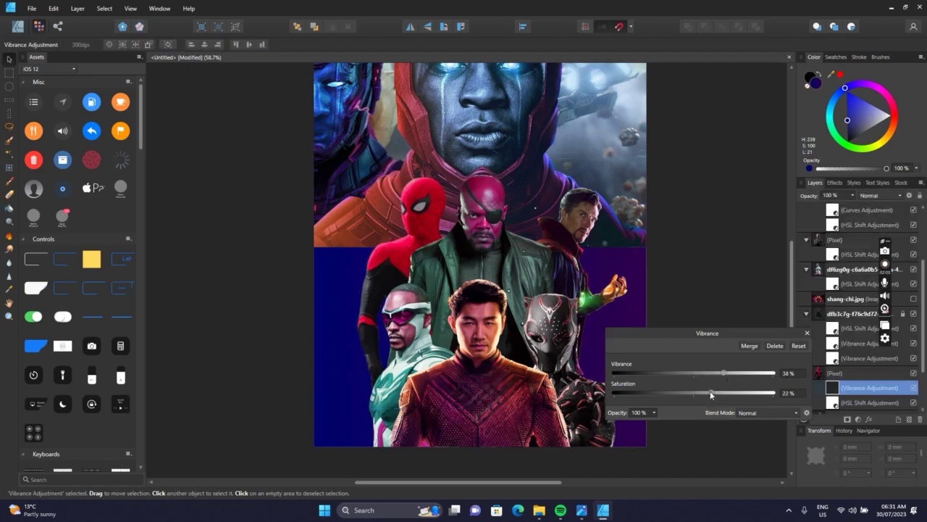
{"action": "left_click_drag", "start_coordinate": [705, 389], "coordinate": [673, 389]}
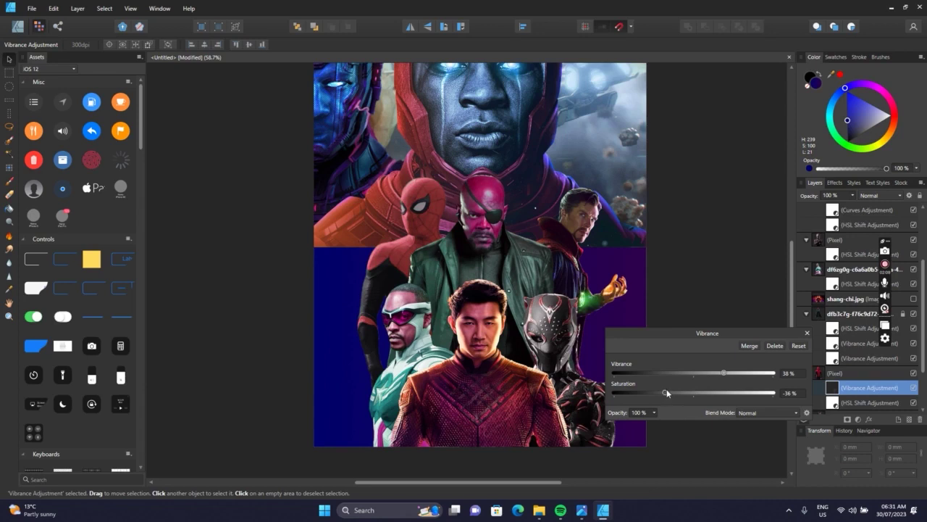
{"action": "left_click_drag", "start_coordinate": [676, 391], "coordinate": [680, 394]}
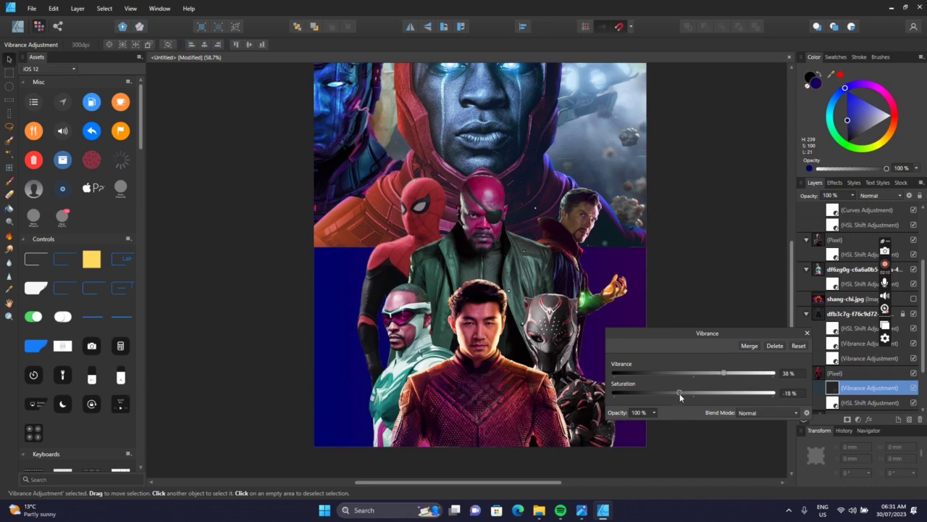
{"action": "left_click", "coordinate": [807, 332]}
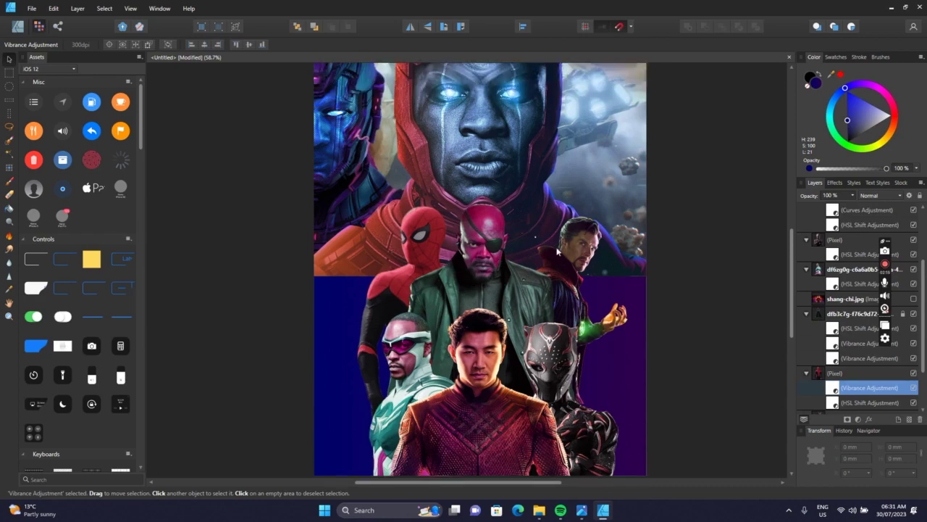
Add an HSL adjustment to the Doctor Strange image with a hue shift of about 48.8° and an altered saturation shift.
{"action": "left_click", "coordinate": [570, 250]}
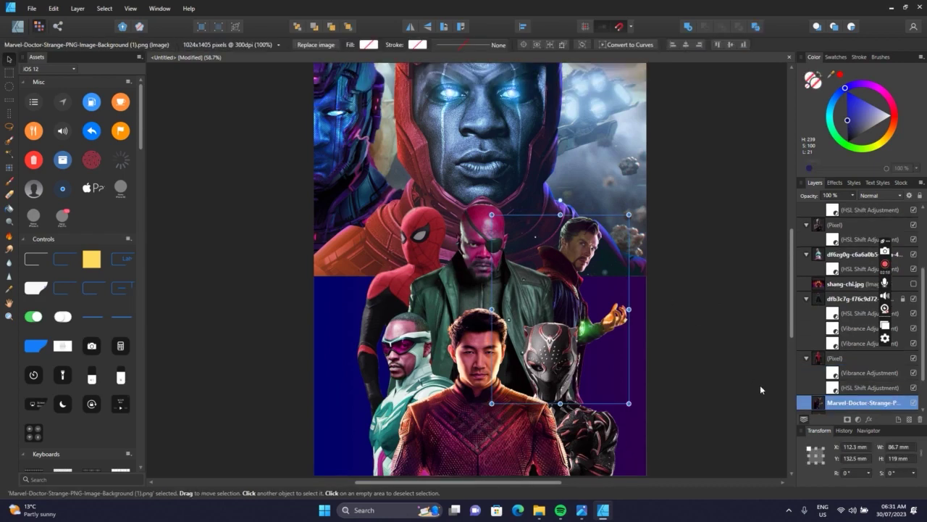
{"action": "left_click", "coordinate": [858, 419]}
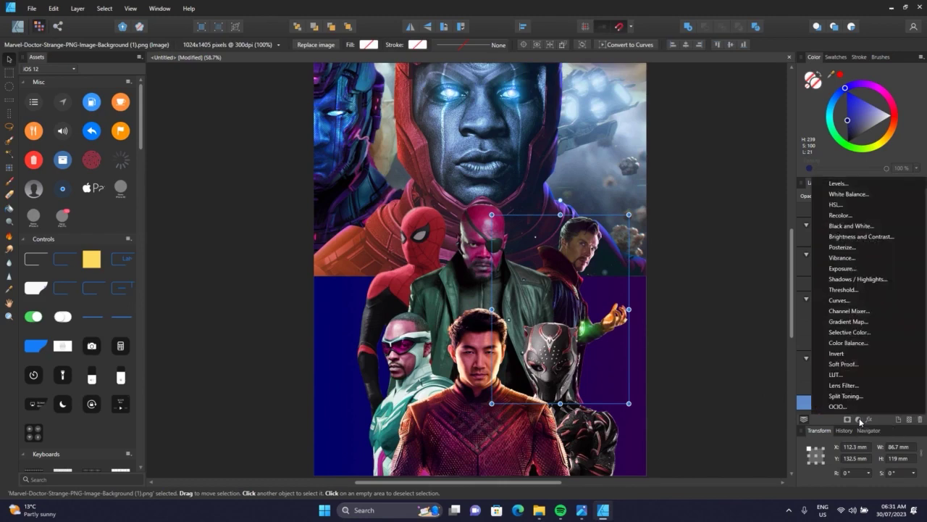
{"action": "left_click", "coordinate": [837, 205]}
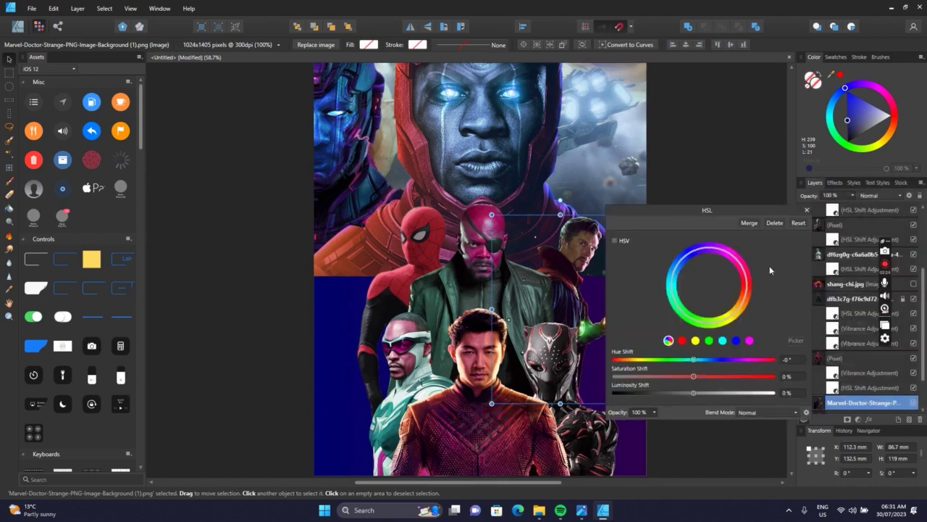
{"action": "left_click_drag", "start_coordinate": [697, 361], "coordinate": [716, 361]}
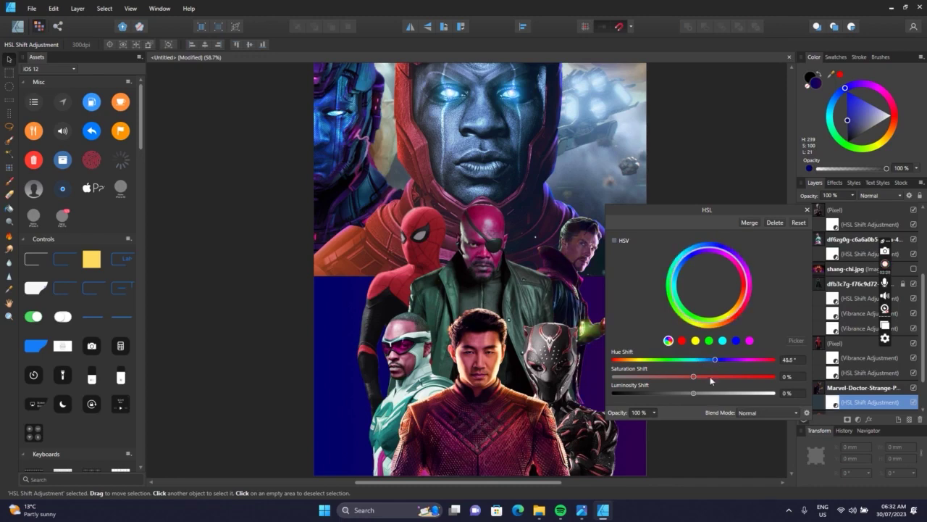
{"action": "left_click", "coordinate": [707, 377]}
{"action": "left_click", "coordinate": [807, 210]}
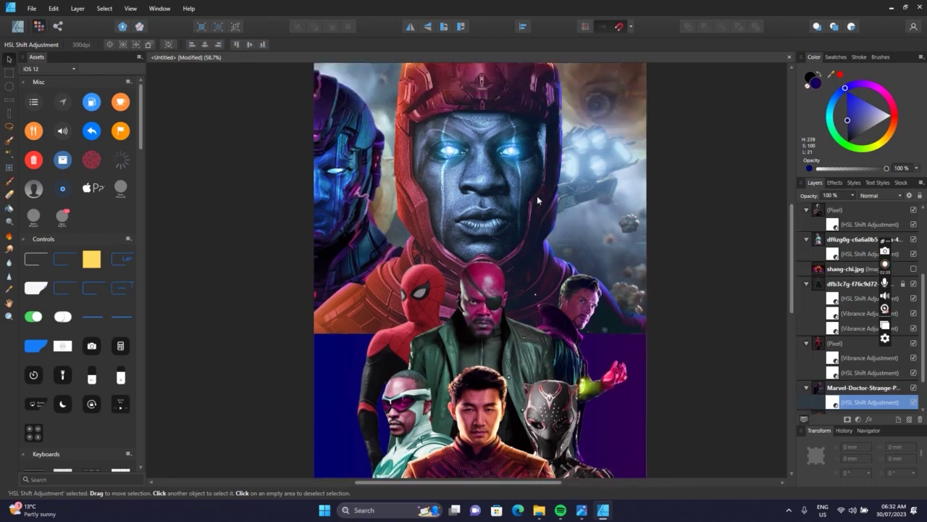
Select the large central Kang layer and compare the composition with the finished poster KANG DYNASTY.jpg in Photos, returning to Affinity Designer.
{"action": "left_click", "coordinate": [537, 195]}
{"action": "scroll", "coordinate": [537, 192], "scroll_direction": "up", "scroll_amount": 1}
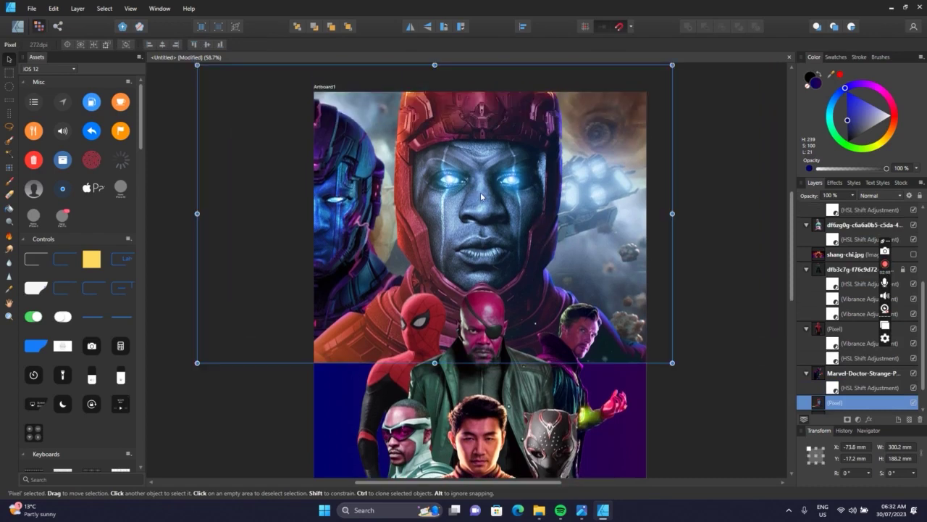
{"action": "left_click", "coordinate": [659, 374]}
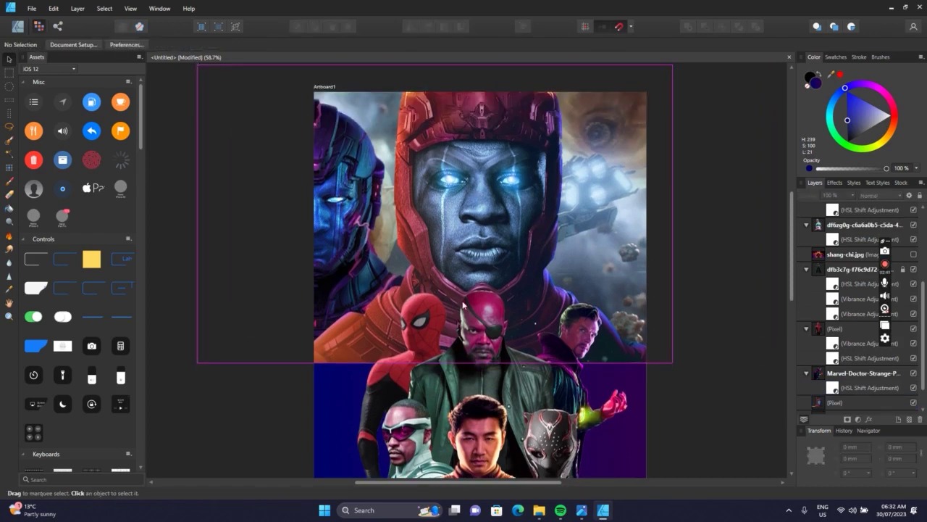
{"action": "left_click", "coordinate": [451, 221]}
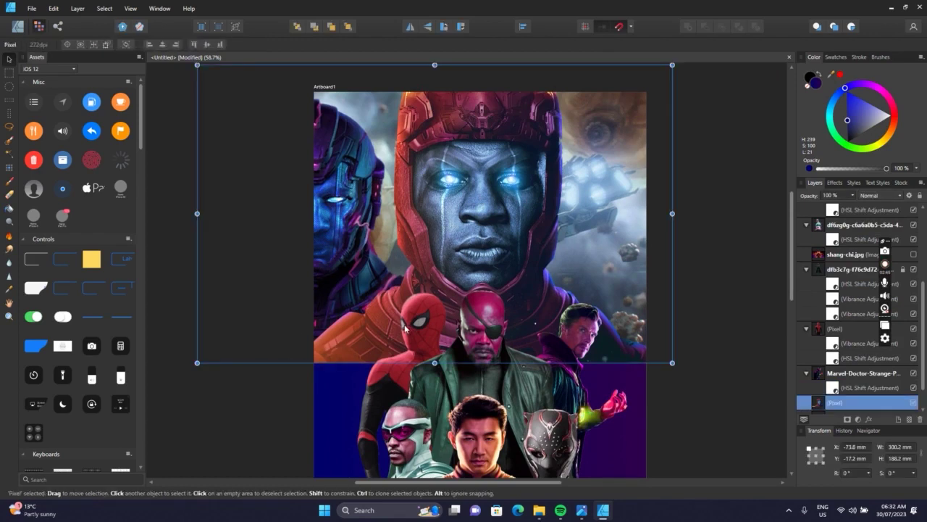
{"action": "key", "text": "alt+Tab"}
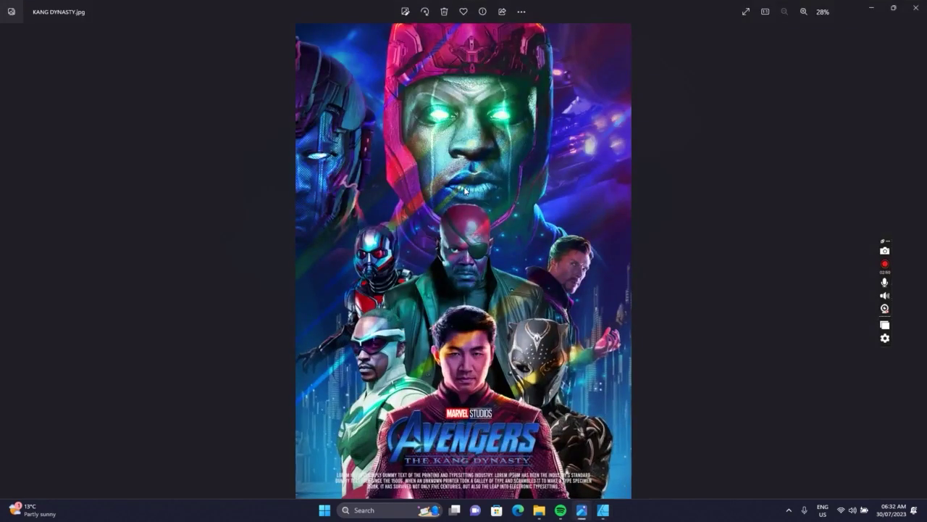
{"action": "key", "text": "alt+Tab"}
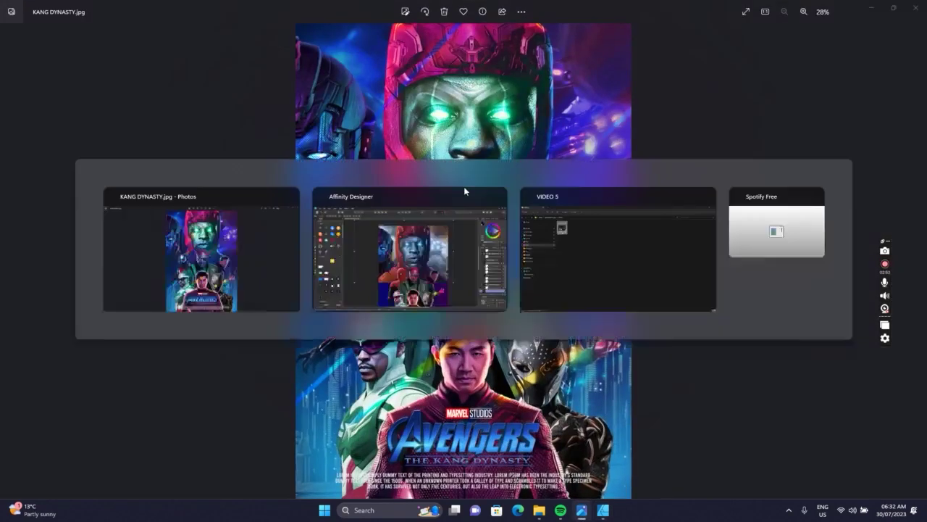
{"action": "key", "text": "alt+Tab"}
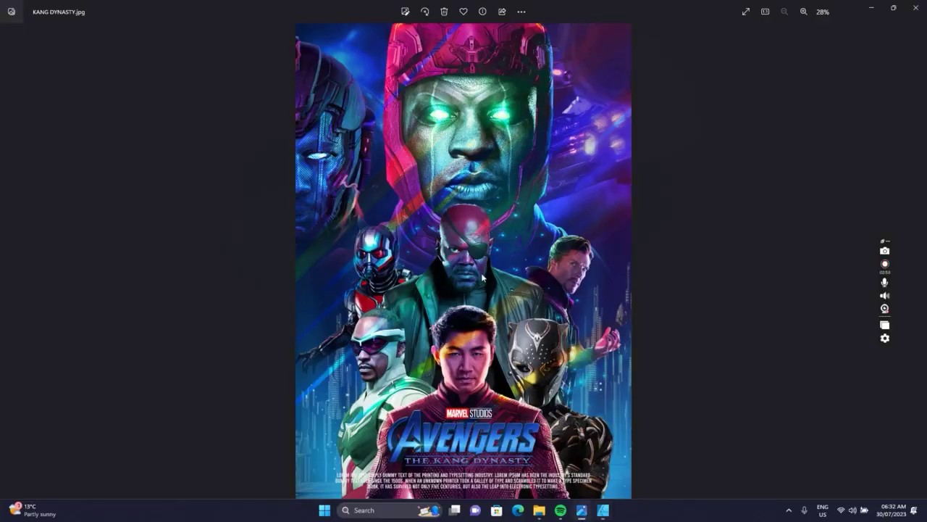
{"action": "key", "text": "alt+Tab"}
{"action": "key", "text": "ctrl+z"}
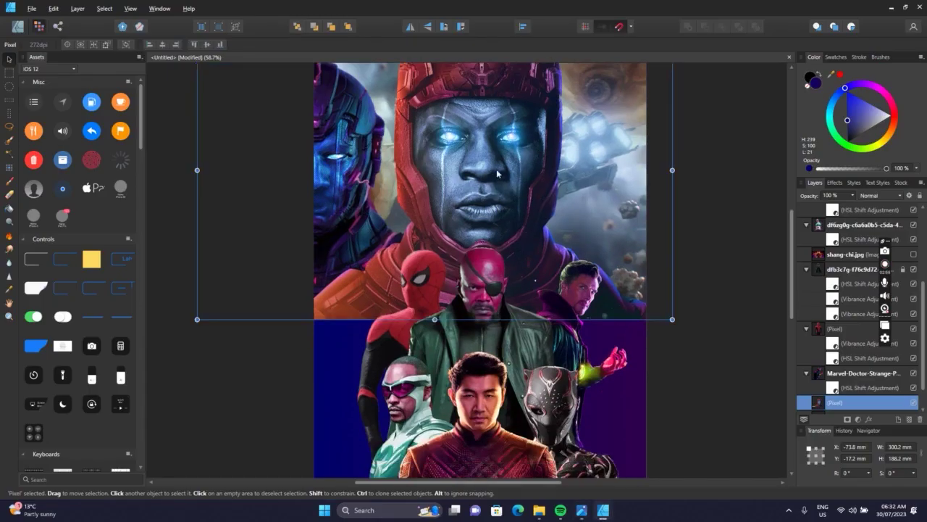
Erase the lower part of the large central Kang layer with a brush 831.2 px wide at 65% hardness.
{"action": "left_click", "coordinate": [10, 194]}
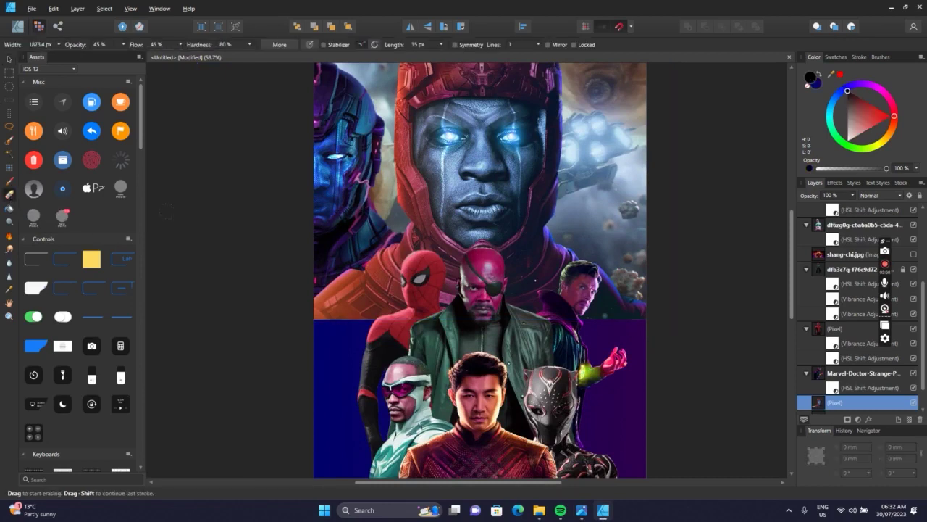
{"action": "key", "text": "bracketleft"}
{"action": "key", "text": "bracketleft"}
{"action": "key", "text": "bracketleft"}
{"action": "key", "text": "bracketleft"}
{"action": "key", "text": "bracketleft"}
{"action": "key", "text": "bracketleft"}
{"action": "key", "text": "bracketleft"}
{"action": "key", "text": "bracketleft"}
{"action": "left_click", "coordinate": [123, 45]}
{"action": "left_click", "coordinate": [250, 44]}
{"action": "left_click_drag", "start_coordinate": [254, 55], "coordinate": [241, 55]}
{"action": "mouse_move", "coordinate": [317, 297]}
{"action": "left_mouse_down"}
{"action": "mouse_move", "coordinate": [369, 279]}
{"action": "mouse_move", "coordinate": [373, 300]}
{"action": "mouse_move", "coordinate": [341, 308]}
{"action": "left_mouse_up"}
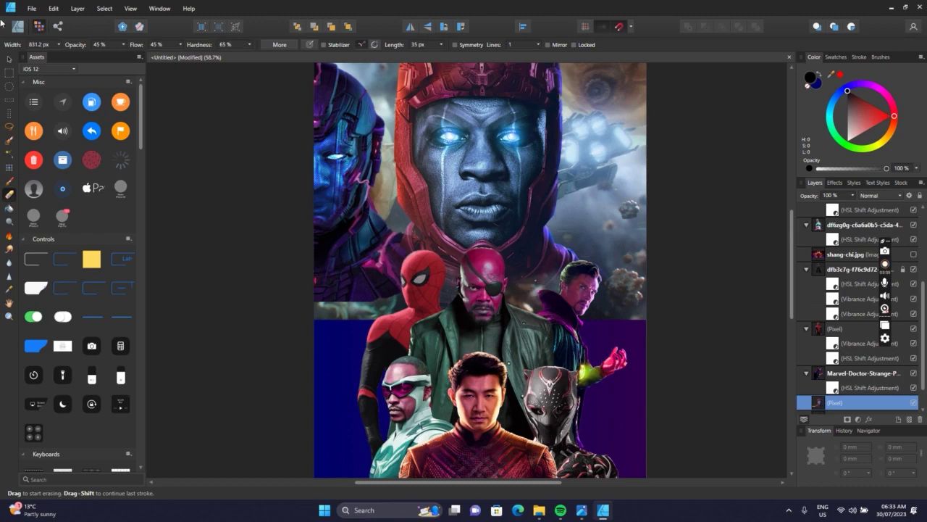
{"action": "left_click", "coordinate": [8, 59]}
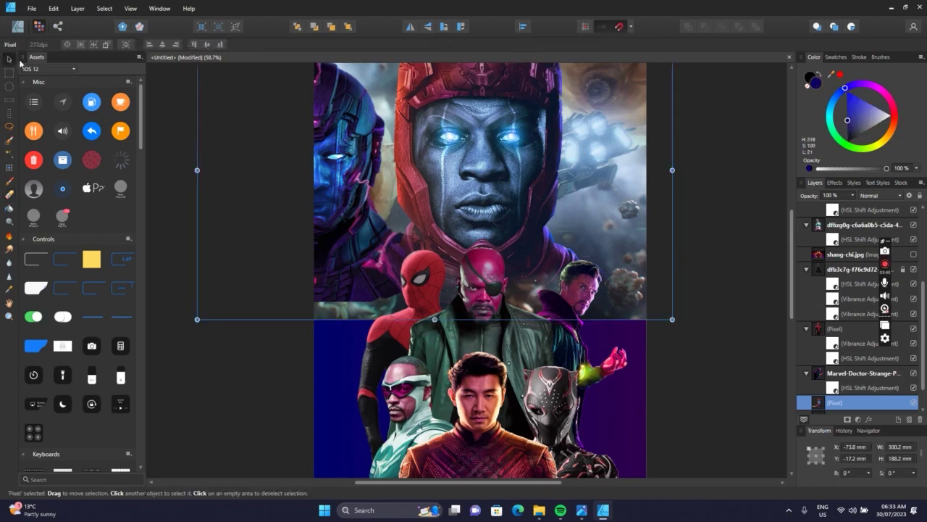
Move the Quantum_Vehicle background image slightly down to about X -52.5 mm, Y -19 mm.
{"action": "left_click", "coordinate": [608, 165]}
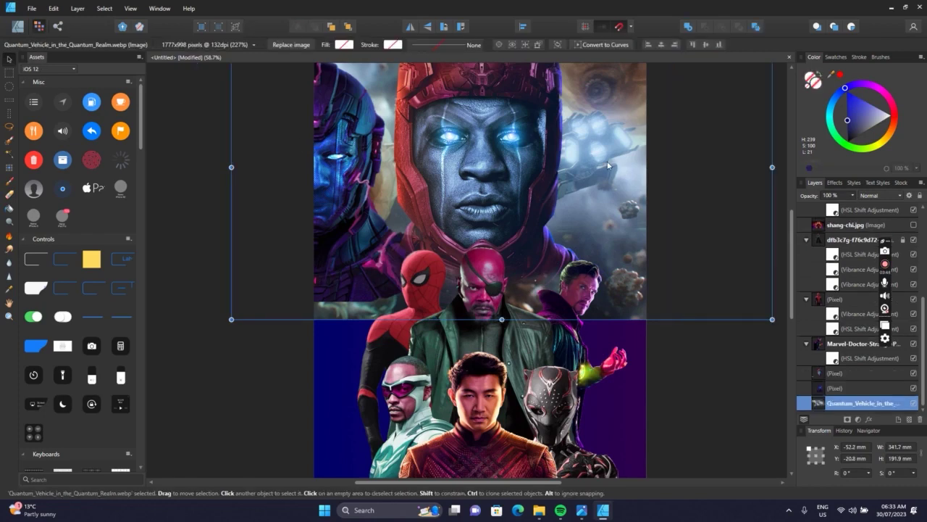
{"action": "left_click_drag", "start_coordinate": [680, 196], "coordinate": [680, 198]}
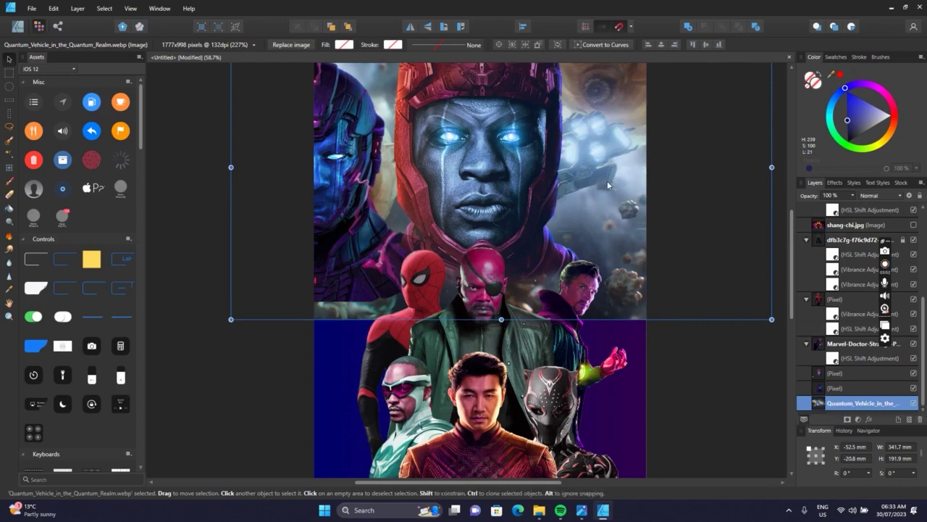
{"action": "left_click_drag", "start_coordinate": [607, 184], "coordinate": [607, 187]}
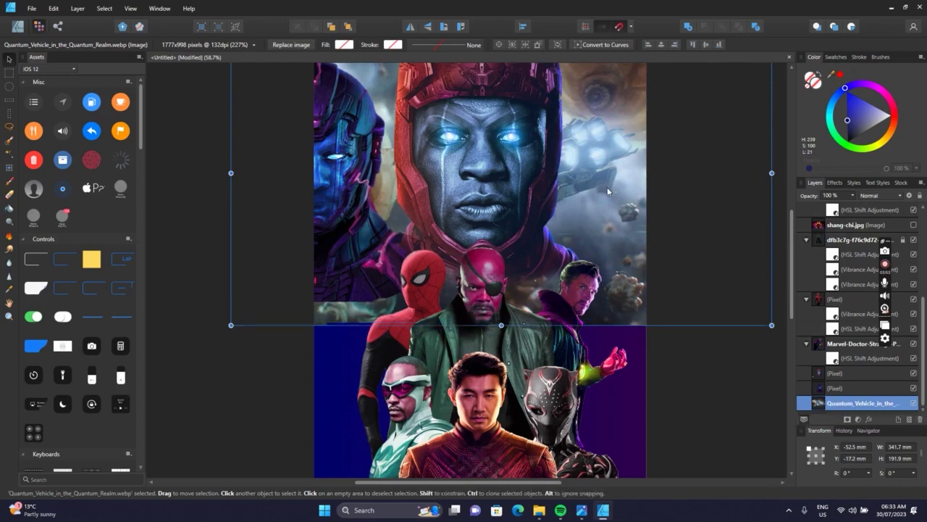
Set the Quantum_Vehicle background image's blend mode to Overlay and deselect it.
{"action": "left_click", "coordinate": [868, 195]}
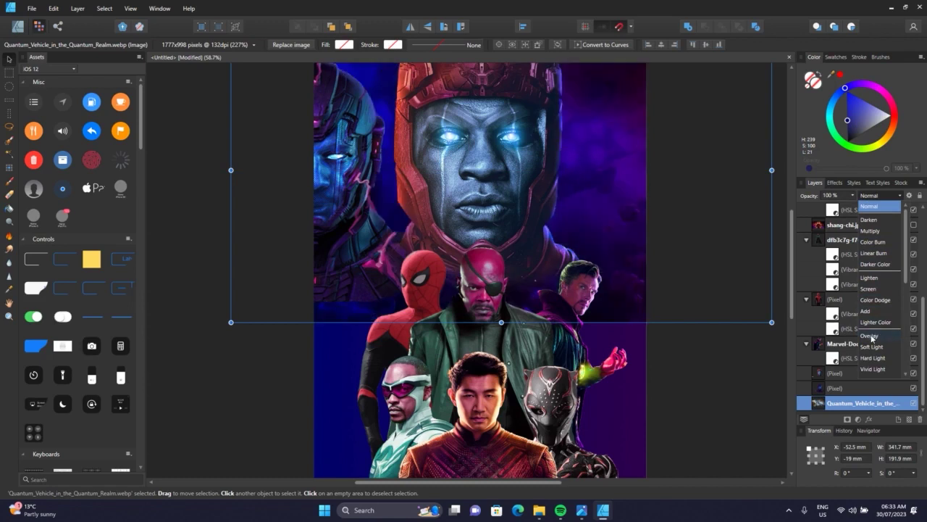
{"action": "scroll", "coordinate": [874, 353], "scroll_direction": "down", "scroll_amount": 1}
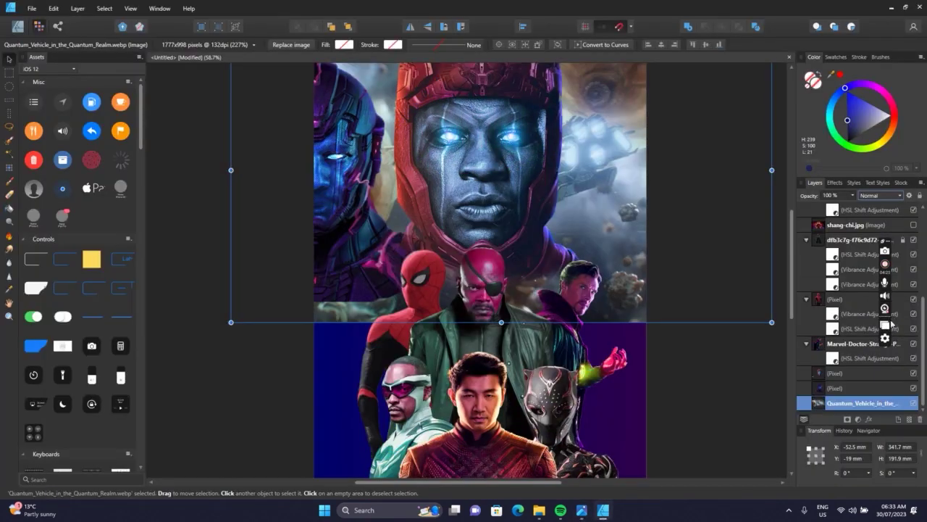
{"action": "left_click", "coordinate": [877, 196]}
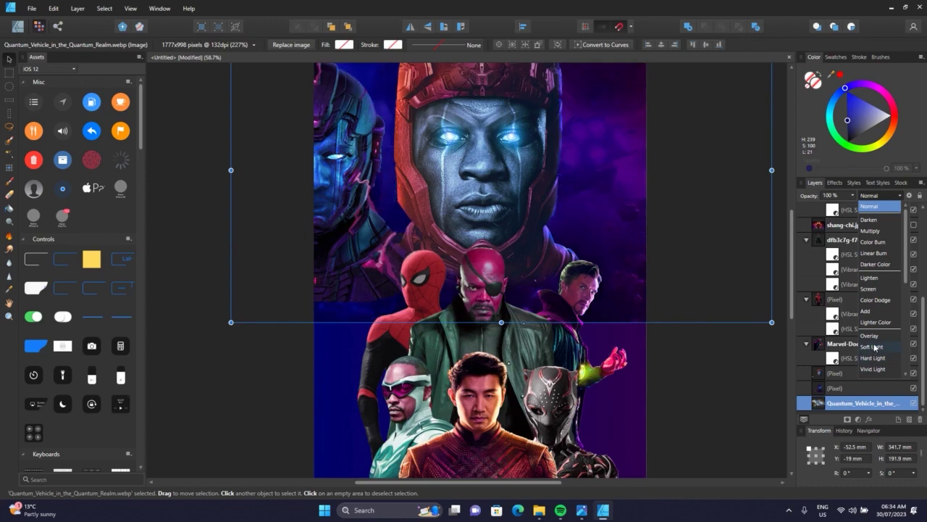
{"action": "left_click", "coordinate": [873, 336]}
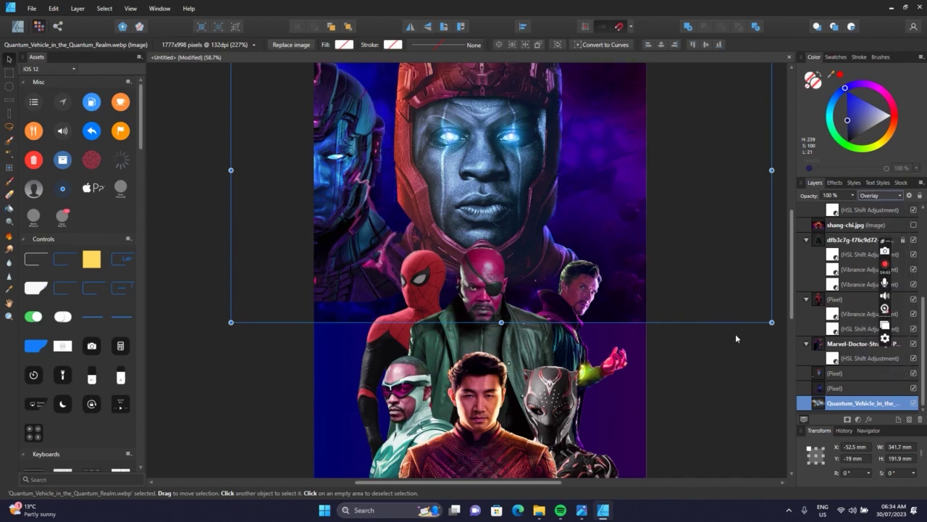
{"action": "left_click", "coordinate": [734, 329]}
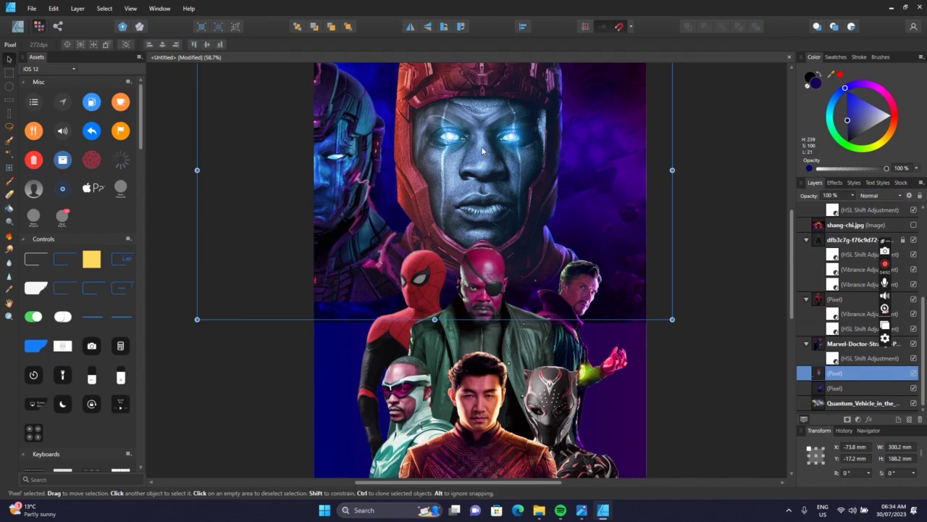
Undo the small shift of the large central Kang layer and duplicate the layer in place.
{"action": "left_click_drag", "start_coordinate": [481, 148], "coordinate": [481, 150]}
{"action": "key", "text": "ctrl+z"}
{"action": "key", "text": "ctrl+j"}
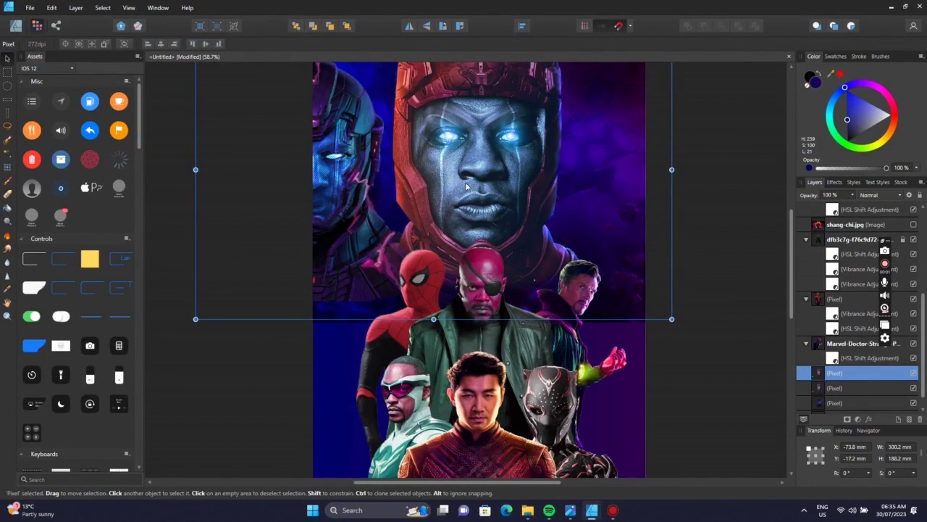
Set the upper copy of the central Kang layer to the Soft Light blend mode.
{"action": "left_click", "coordinate": [877, 197]}
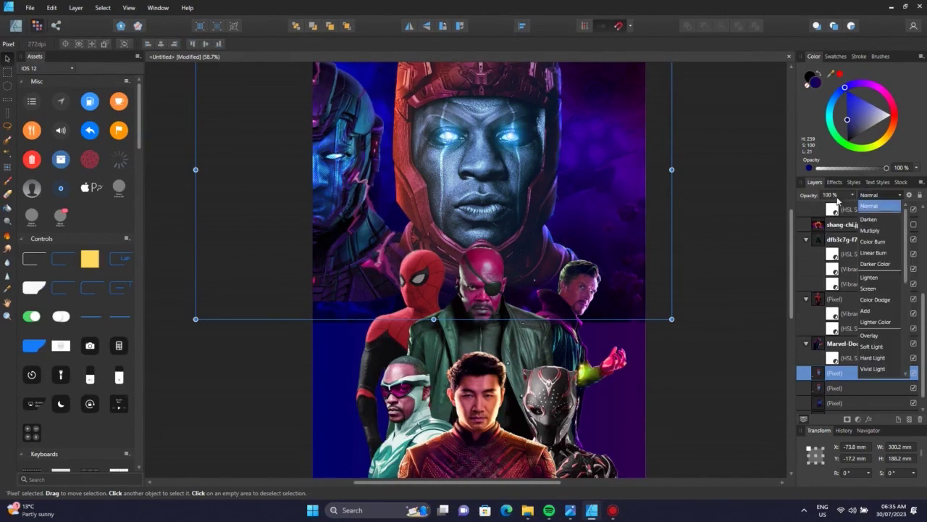
{"action": "left_click", "coordinate": [835, 385]}
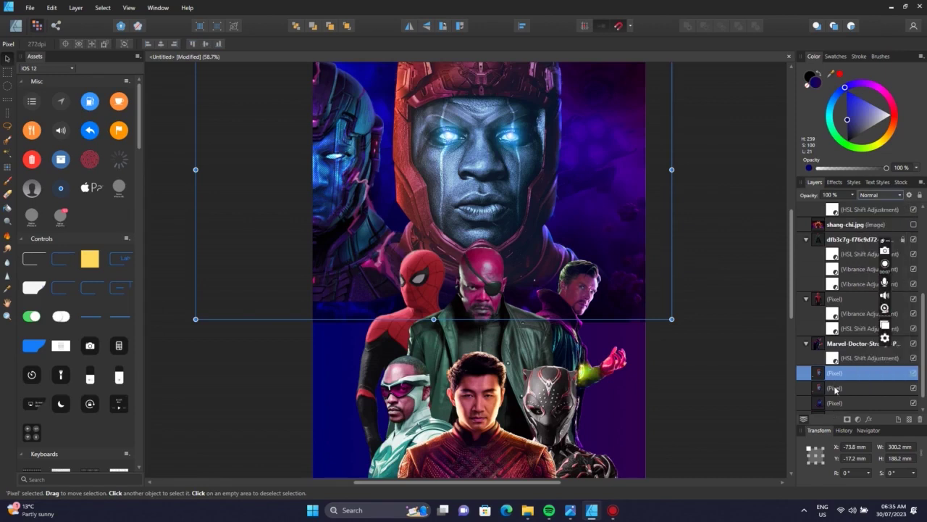
{"action": "left_click", "coordinate": [836, 386]}
{"action": "left_click", "coordinate": [835, 374]}
{"action": "left_click", "coordinate": [835, 387]}
{"action": "left_click", "coordinate": [835, 374]}
{"action": "left_click", "coordinate": [868, 196]}
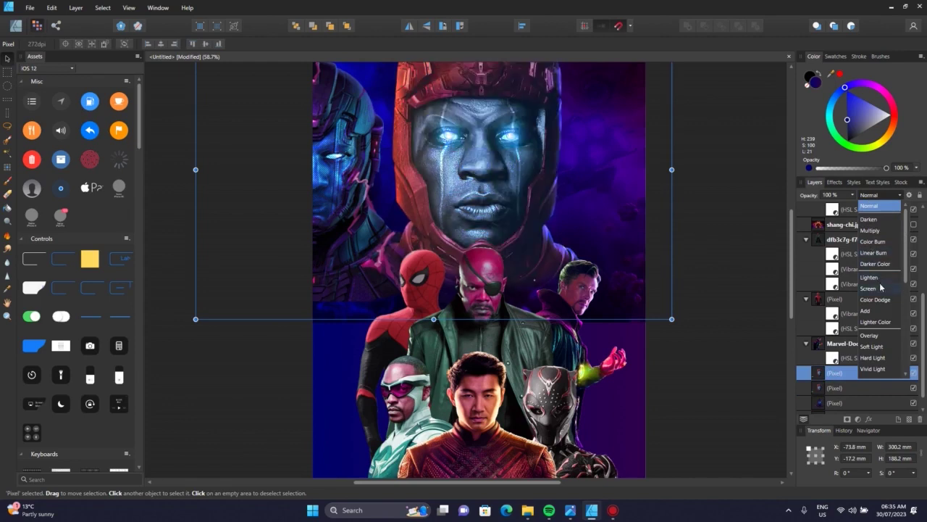
{"action": "left_click", "coordinate": [896, 349]}
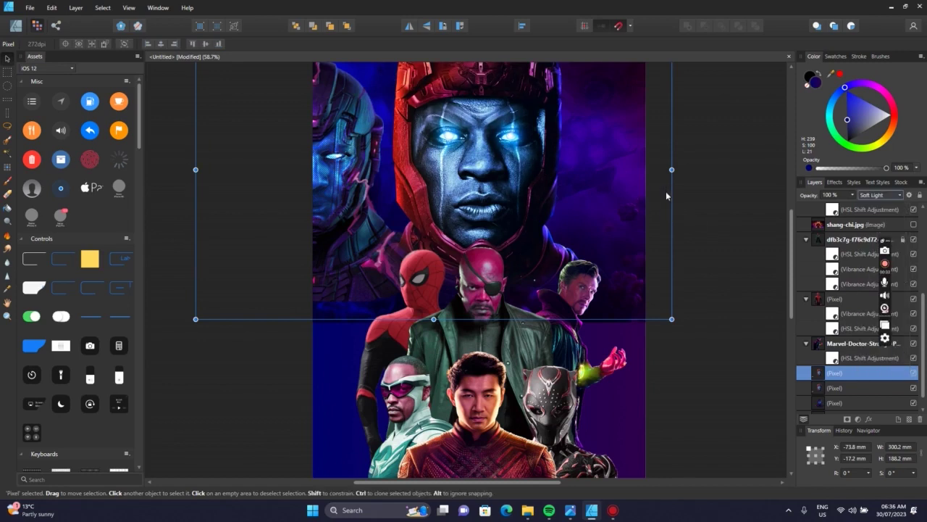
Erase the hard lower edge of the blue Kang layer beside the central figure, using the 831.2 px eraser.
{"action": "left_click", "coordinate": [342, 169]}
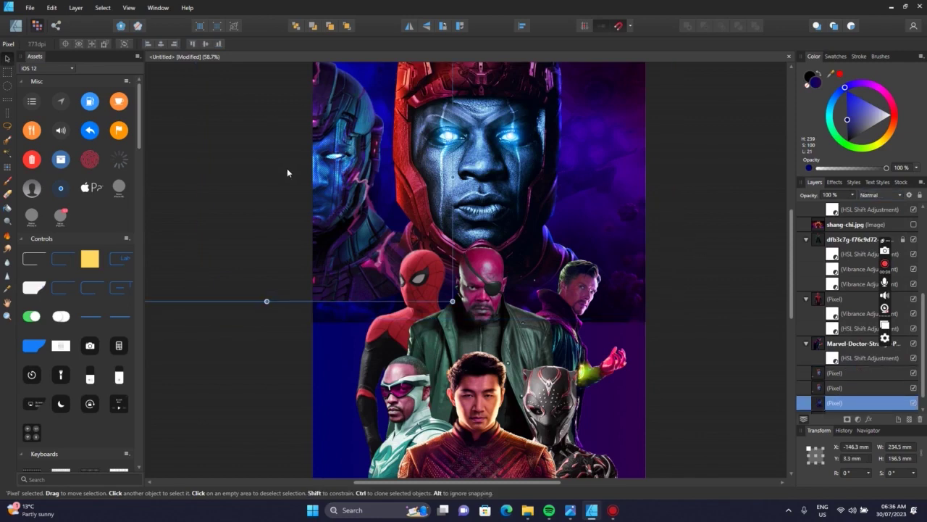
{"action": "left_click", "coordinate": [7, 193]}
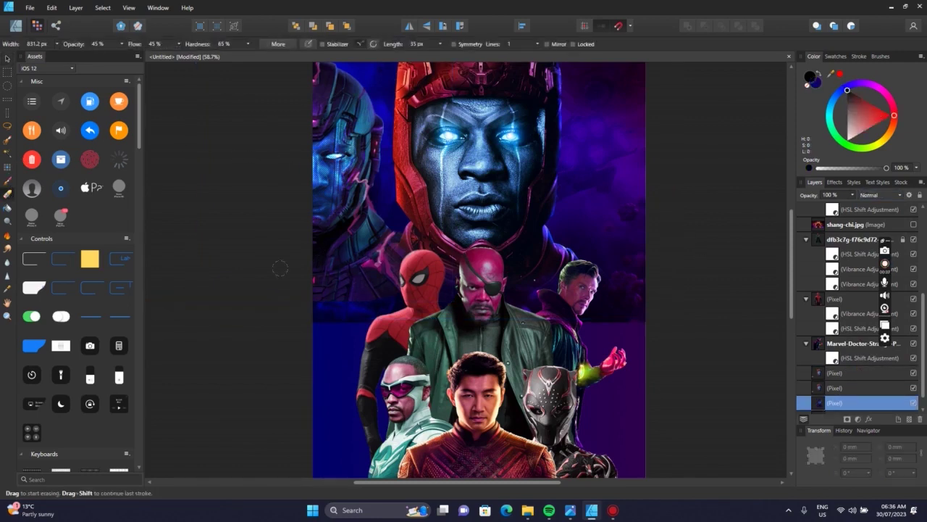
{"action": "mouse_move", "coordinate": [381, 254]}
{"action": "left_mouse_down"}
{"action": "mouse_move", "coordinate": [376, 279]}
{"action": "mouse_move", "coordinate": [354, 259]}
{"action": "mouse_move", "coordinate": [383, 262]}
{"action": "left_mouse_up"}
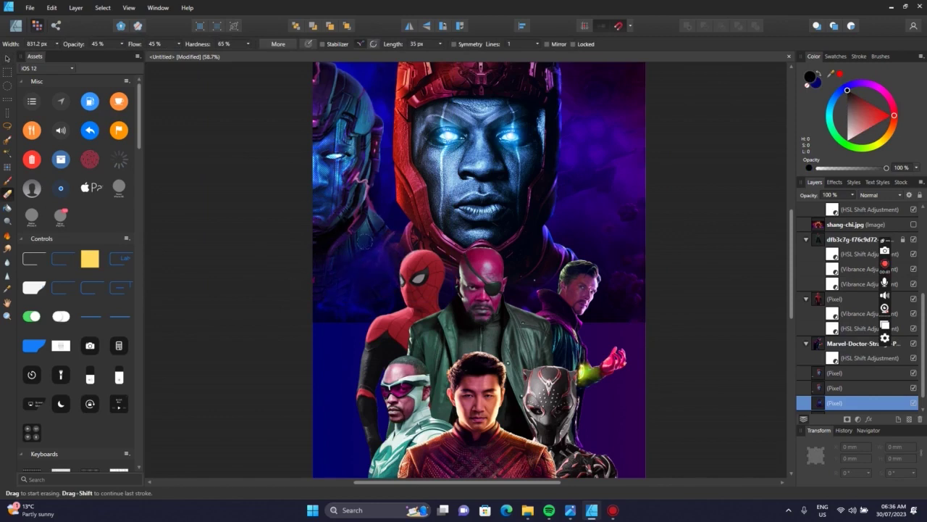
Select the Quantum_Vehicle background image and check how the background looks in the reference poster KANG DYNASTY.jpg.
{"action": "left_click_drag", "start_coordinate": [3, 69], "coordinate": [590, 157]}
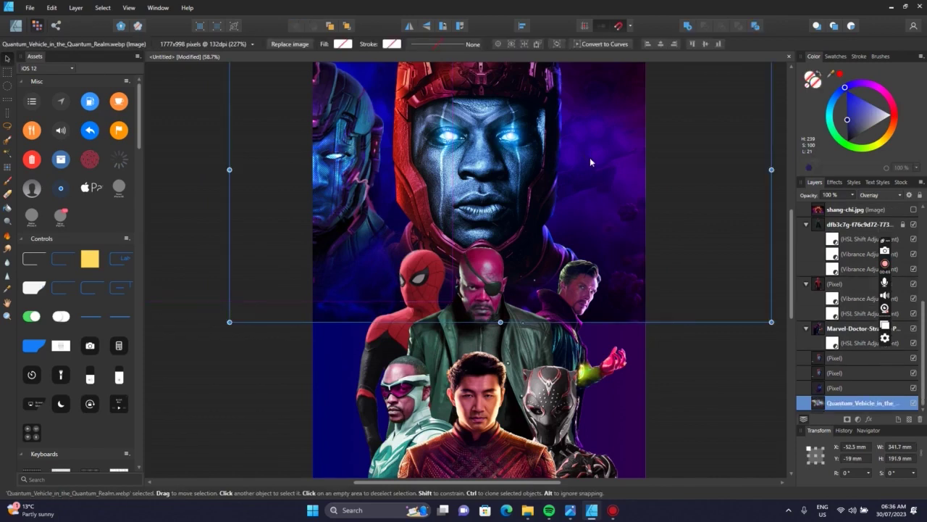
{"action": "scroll", "coordinate": [590, 167], "scroll_direction": "up", "scroll_amount": 1}
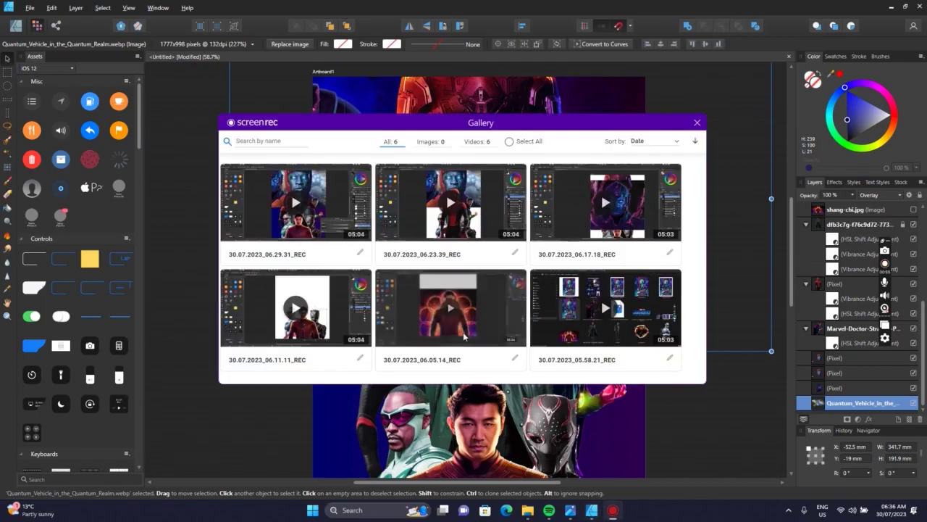
{"action": "key", "text": "alt+Tab"}
{"action": "key", "text": "alt+Tab"}
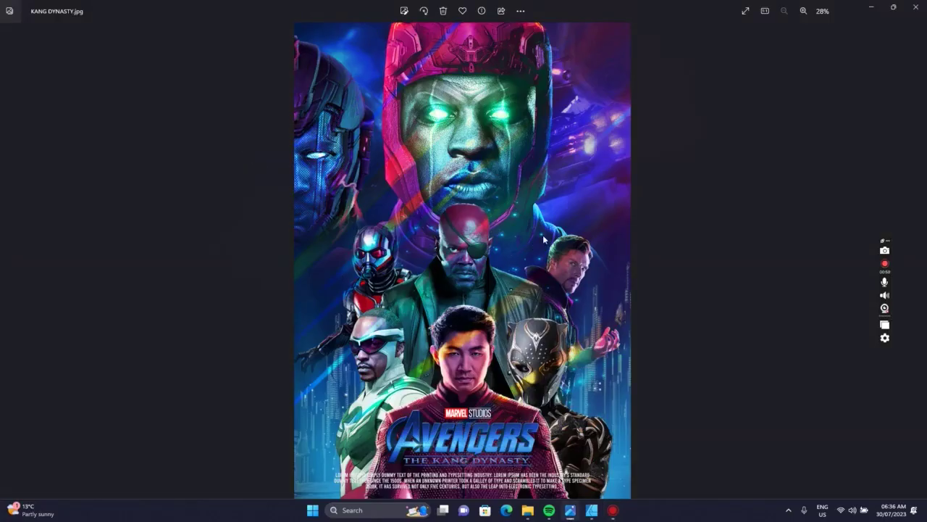
{"action": "left_click", "coordinate": [597, 514]}
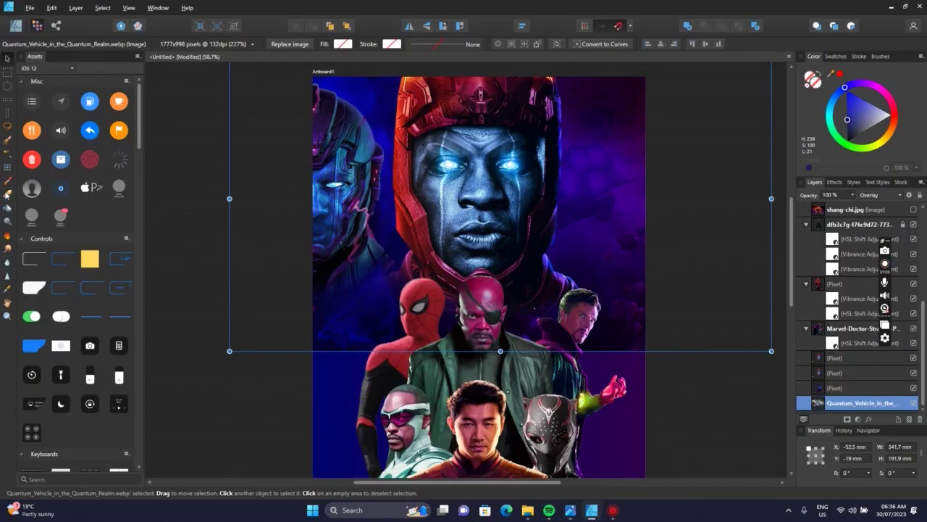
Fade out the lower edge of the Quantum_Vehicle image with a vertical linear transparency gradient, move its midpoint lower, and deselect the image.
{"action": "left_click", "coordinate": [16, 27]}
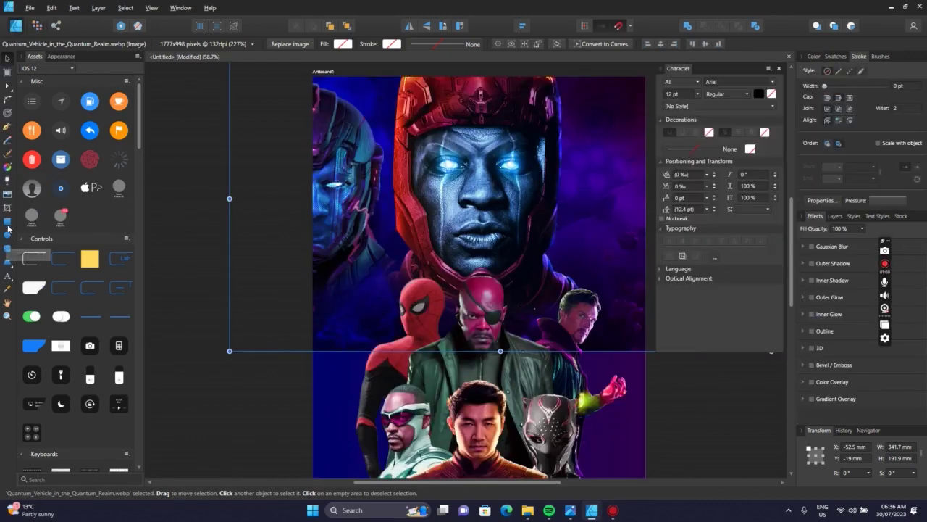
{"action": "left_click", "coordinate": [7, 180]}
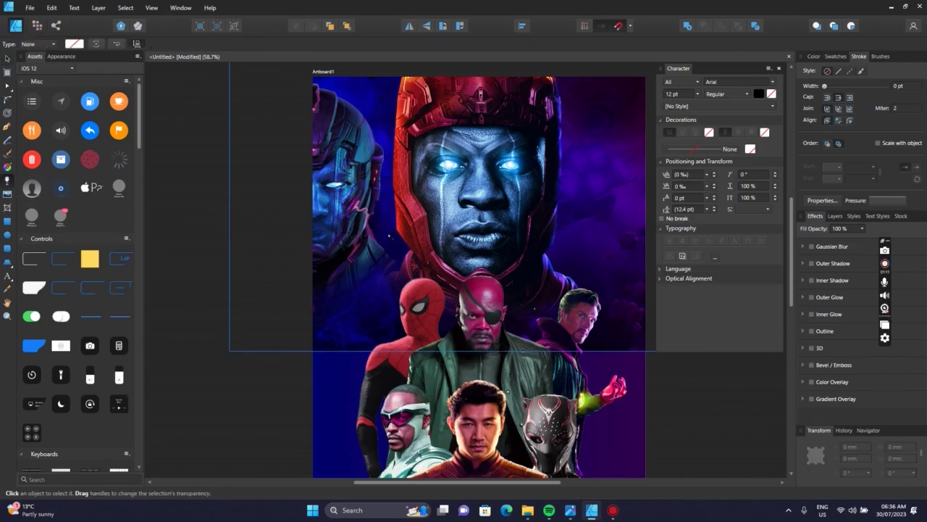
{"action": "scroll", "coordinate": [389, 236], "scroll_direction": "up", "scroll_amount": 2}
{"action": "left_click_drag", "start_coordinate": [499, 121], "coordinate": [509, 408]}
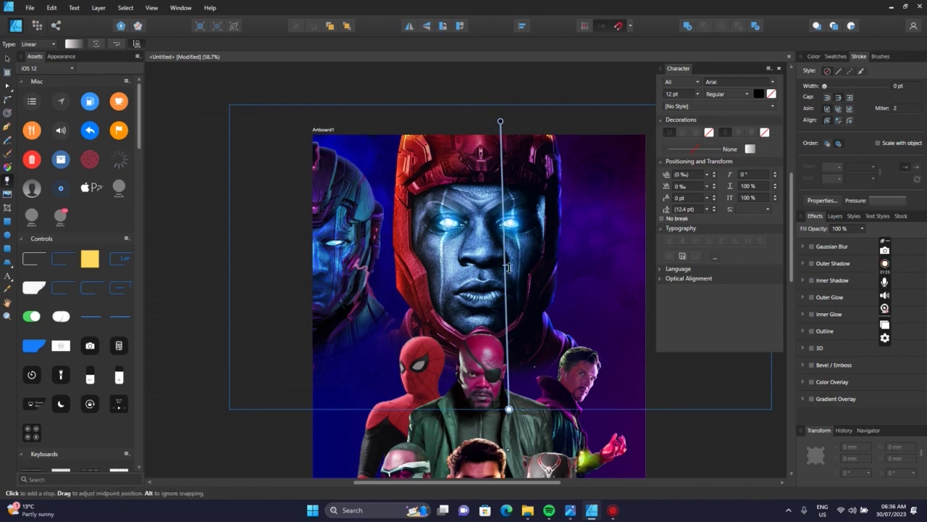
{"action": "mouse_move", "coordinate": [515, 323]}
{"action": "left_mouse_down"}
{"action": "mouse_move", "coordinate": [502, 381]}
{"action": "mouse_move", "coordinate": [504, 368]}
{"action": "left_mouse_up"}
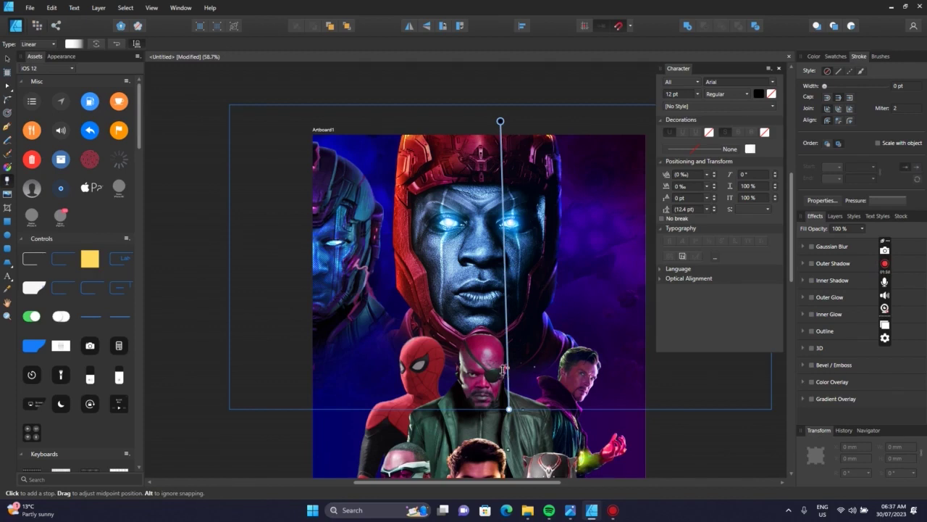
{"action": "left_click", "coordinate": [9, 59]}
{"action": "left_click", "coordinate": [218, 224]}
Move the blue Kang layer beside the central figure slightly up and outward, and undo that move.
{"action": "scroll", "coordinate": [219, 221], "scroll_direction": "down", "scroll_amount": 2}
{"action": "left_click", "coordinate": [361, 225]}
{"action": "left_click_drag", "start_coordinate": [361, 224], "coordinate": [339, 206]}
{"action": "key", "text": "ctrl+z"}
Toggle the visibility of the blue Kang layer and both central Kang layers to compare what each contributes.
{"action": "mouse_move", "coordinate": [481, 172]}
{"action": "left_mouse_down"}
{"action": "mouse_move", "coordinate": [500, 180]}
{"action": "mouse_move", "coordinate": [478, 173]}
{"action": "left_mouse_up"}
{"action": "left_click", "coordinate": [836, 216]}
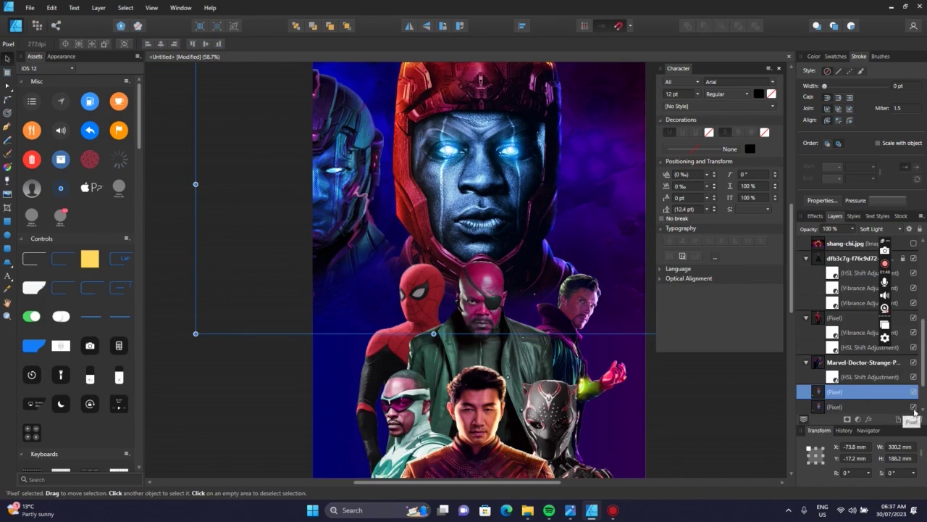
{"action": "scroll", "coordinate": [915, 409], "scroll_direction": "down", "scroll_amount": 1}
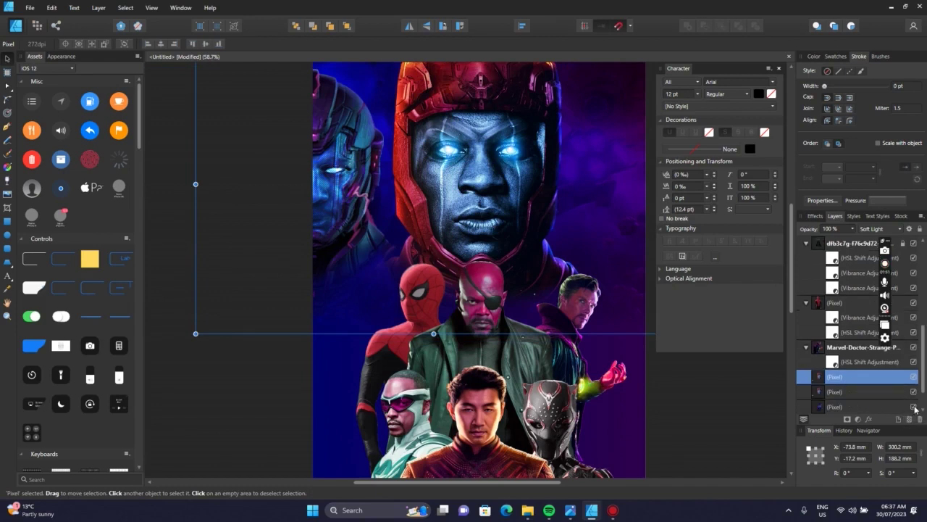
{"action": "scroll", "coordinate": [915, 410], "scroll_direction": "down", "scroll_amount": 1}
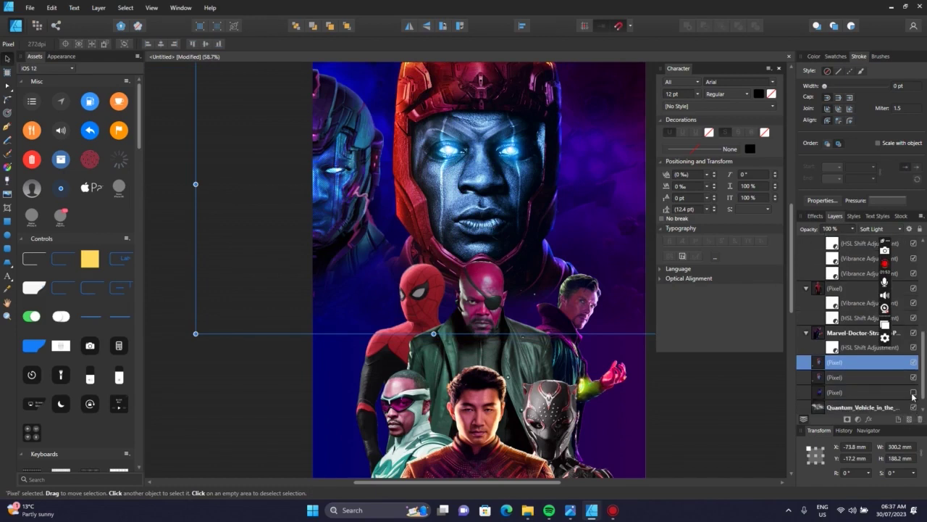
{"action": "left_click", "coordinate": [913, 392]}
{"action": "left_click", "coordinate": [913, 392]}
{"action": "left_click", "coordinate": [891, 381]}
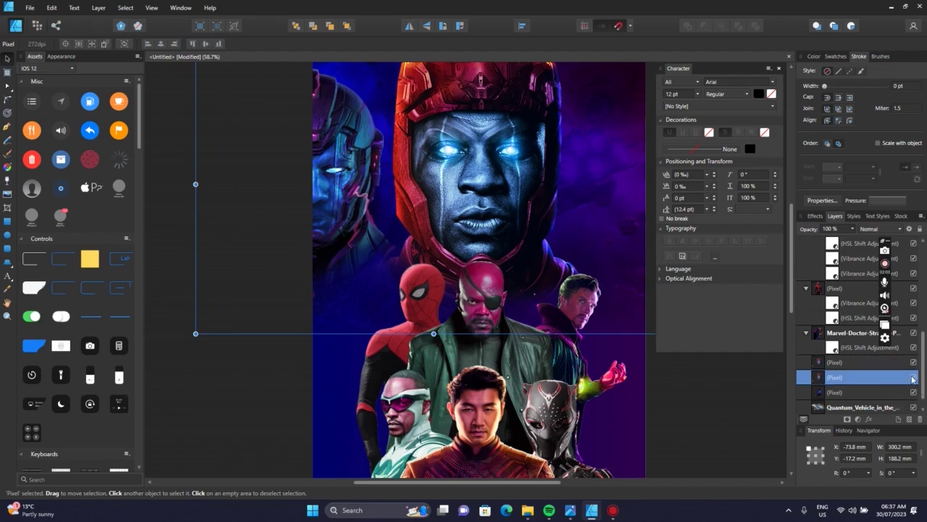
{"action": "left_click", "coordinate": [913, 377]}
{"action": "left_click", "coordinate": [914, 377]}
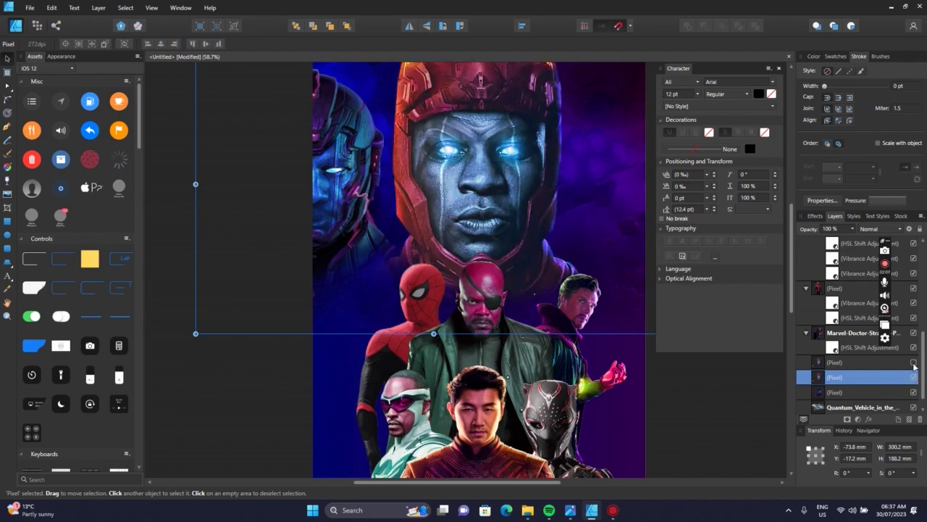
{"action": "left_click", "coordinate": [913, 363]}
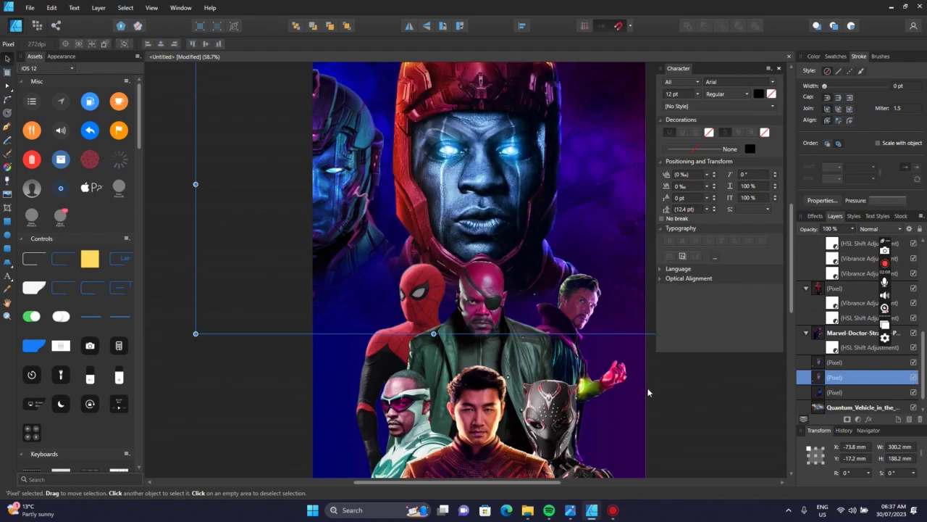
Compare the lower half of the poster with the reference image and leave all layers deselected.
{"action": "scroll", "coordinate": [693, 413], "scroll_direction": "down", "scroll_amount": 2}
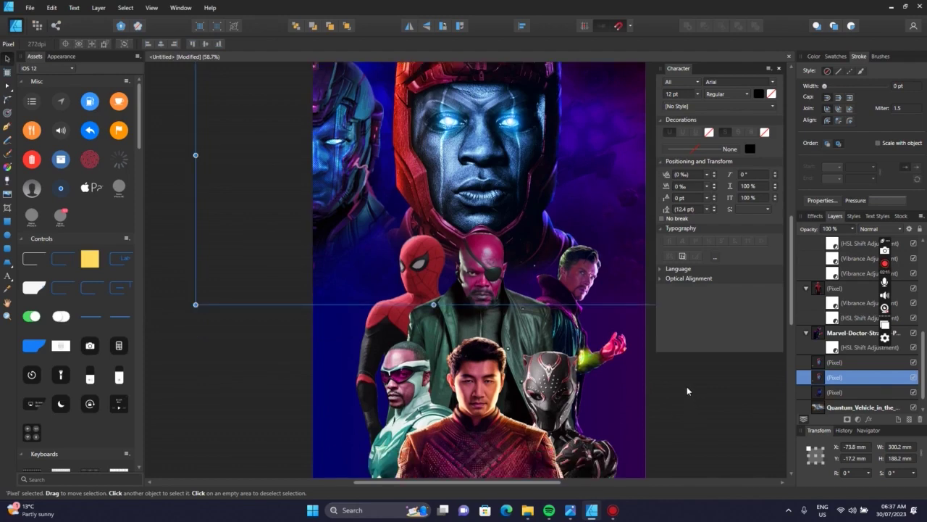
{"action": "key", "text": "alt+Tab"}
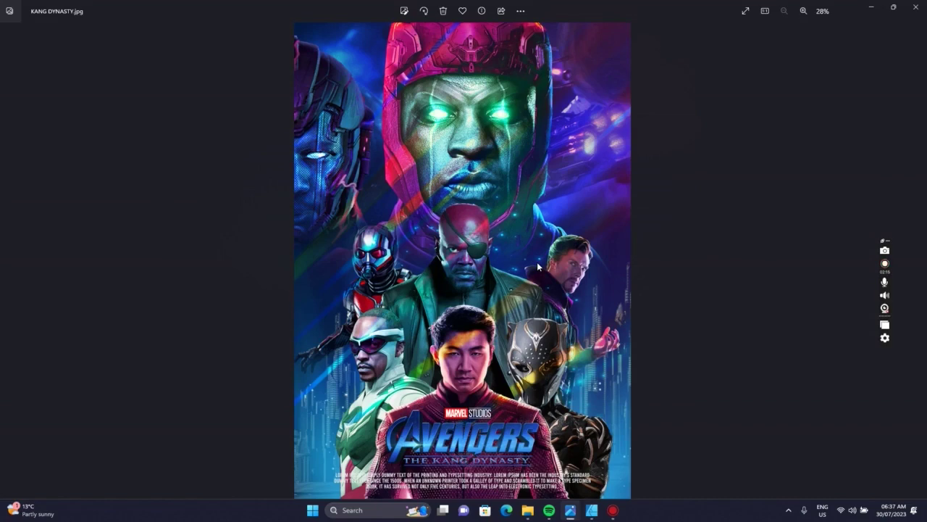
{"action": "key", "text": "alt+Tab"}
{"action": "scroll", "coordinate": [508, 291], "scroll_direction": "down", "scroll_amount": 2}
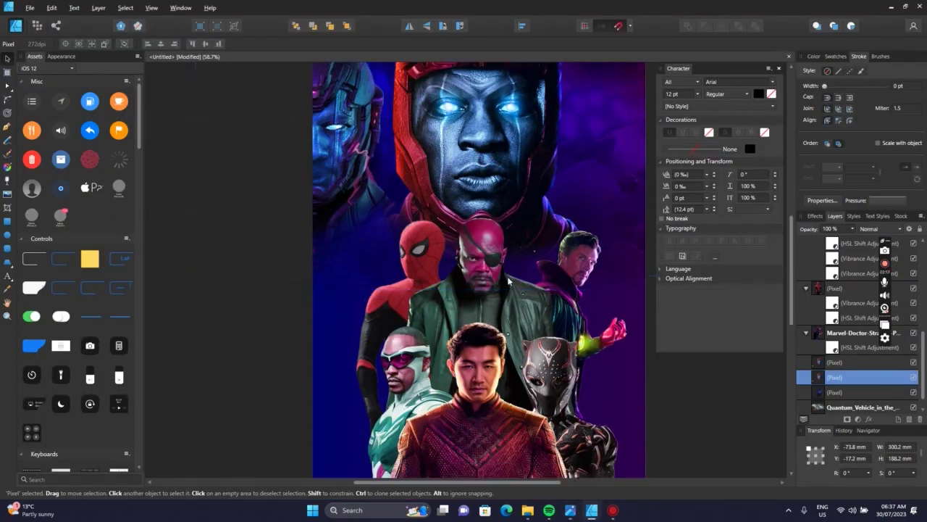
{"action": "left_click", "coordinate": [508, 369]}
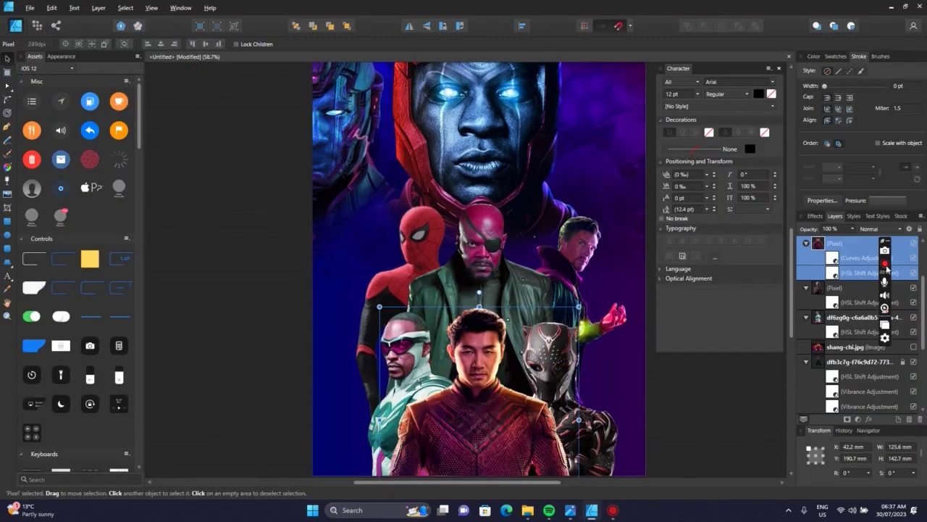
{"action": "scroll", "coordinate": [627, 372], "scroll_direction": "down", "scroll_amount": 2}
{"action": "scroll", "coordinate": [598, 346], "scroll_direction": "up", "scroll_amount": 3}
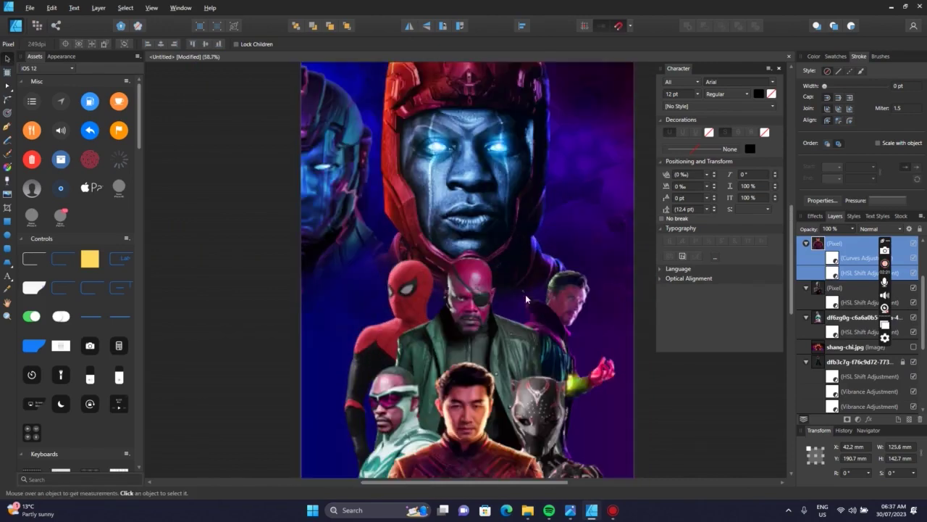
{"action": "scroll", "coordinate": [516, 290], "scroll_direction": "down", "scroll_amount": 2}
{"action": "key", "text": "ctrl+d"}
{"action": "scroll", "coordinate": [492, 290], "scroll_direction": "down", "scroll_amount": 1}
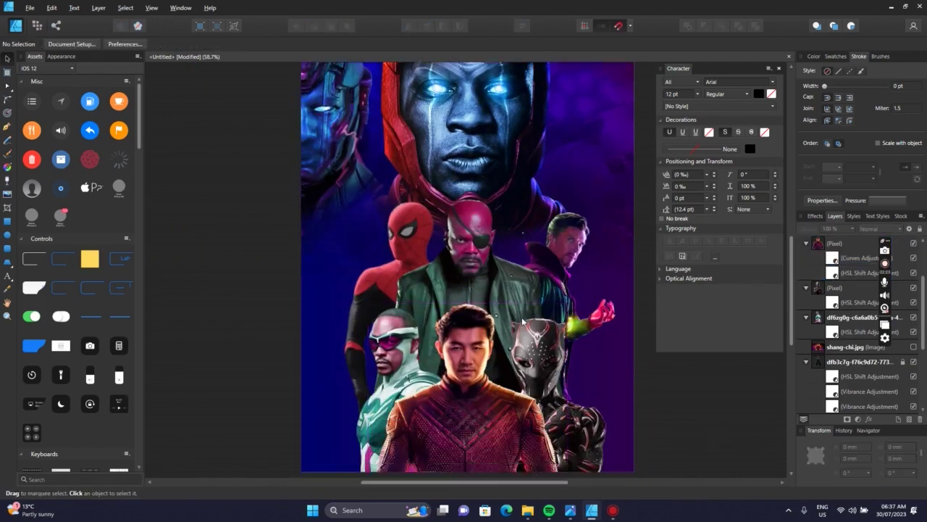
{"action": "scroll", "coordinate": [465, 288], "scroll_direction": "down", "scroll_amount": 2}
Place the sci-fi-city-high-rise image from the Downloads folder over the poster's lower right, at about 196.5 × 212.5 mm.
{"action": "left_click", "coordinate": [30, 7]}
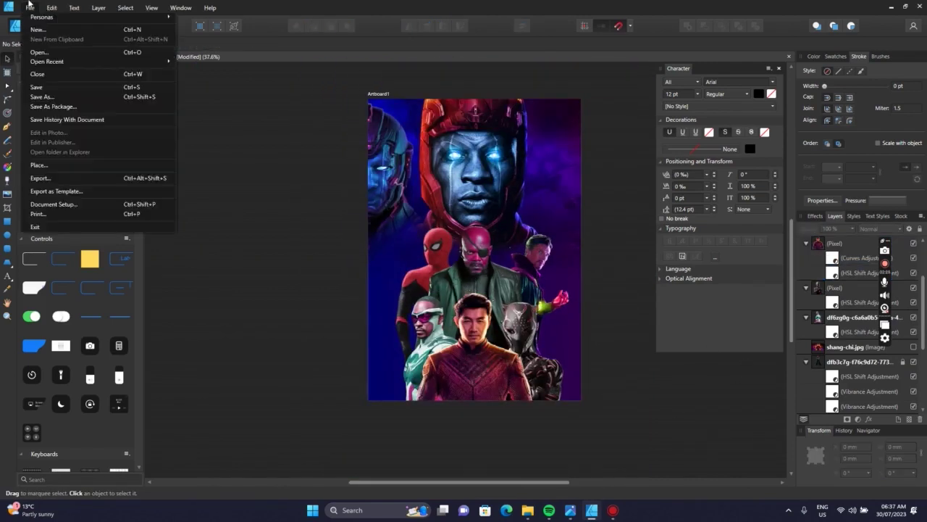
{"action": "left_click", "coordinate": [75, 164]}
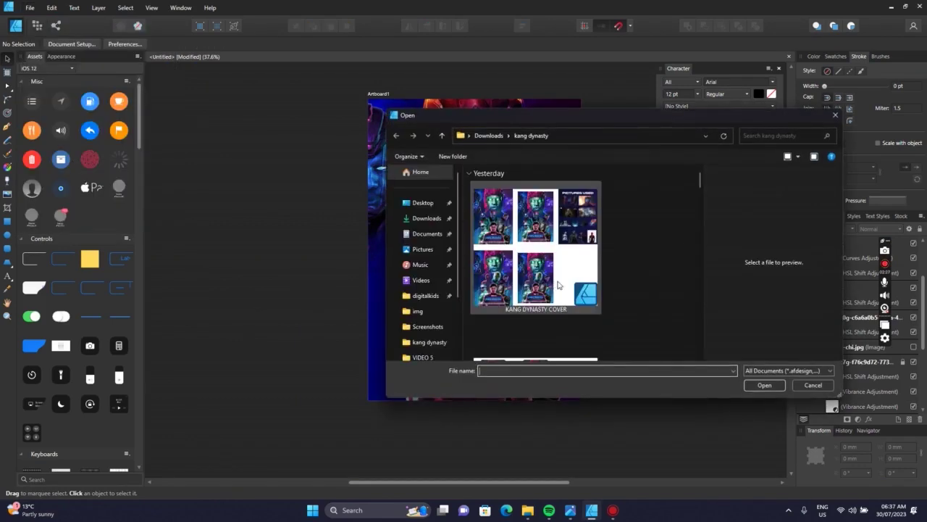
{"action": "scroll", "coordinate": [556, 280], "scroll_direction": "down", "scroll_amount": 6}
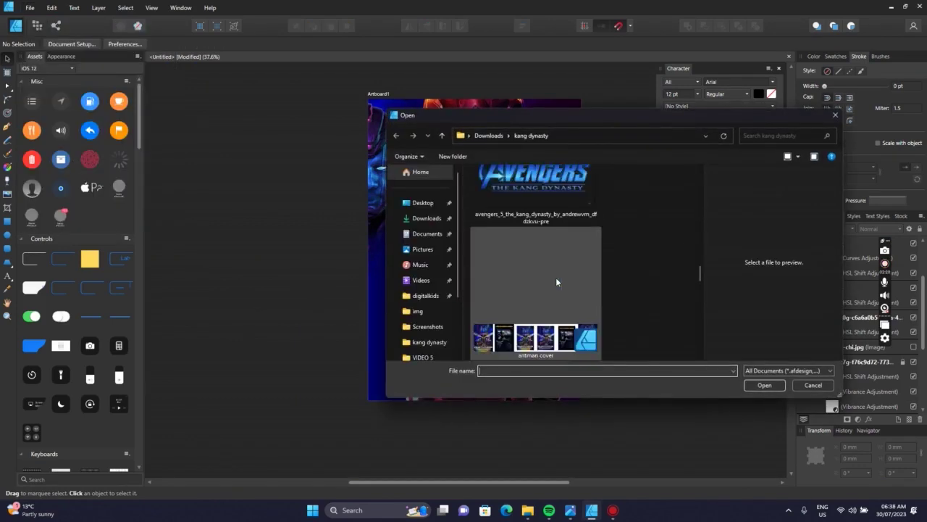
{"action": "scroll", "coordinate": [557, 281], "scroll_direction": "down", "scroll_amount": 8}
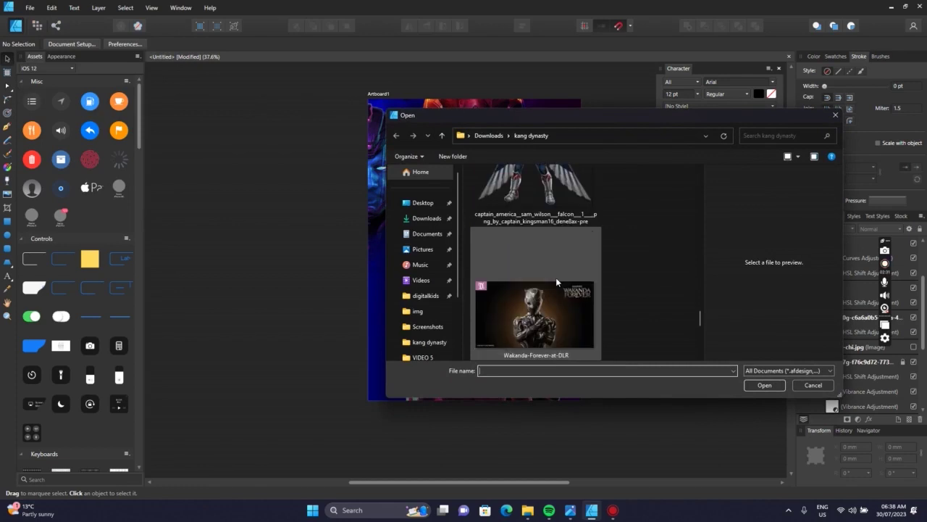
{"action": "scroll", "coordinate": [555, 277], "scroll_direction": "up", "scroll_amount": 8}
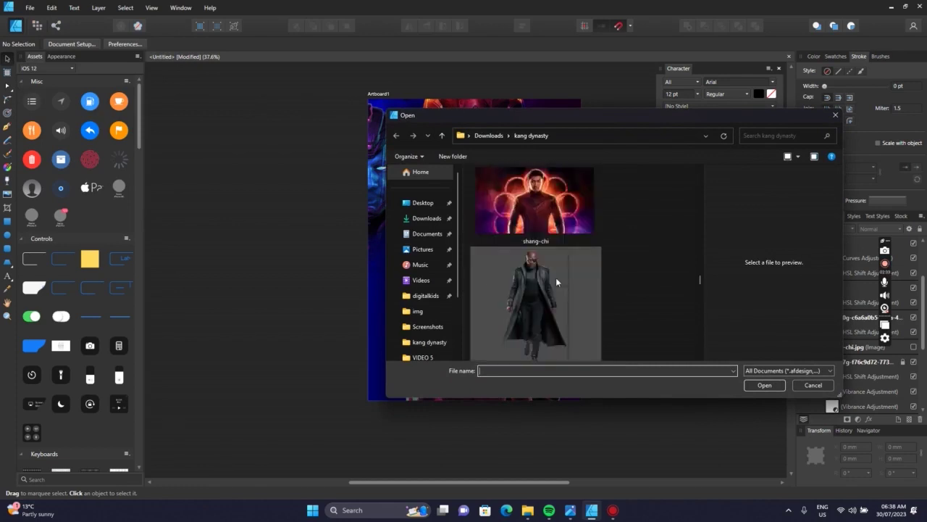
{"action": "scroll", "coordinate": [555, 277], "scroll_direction": "up", "scroll_amount": 6}
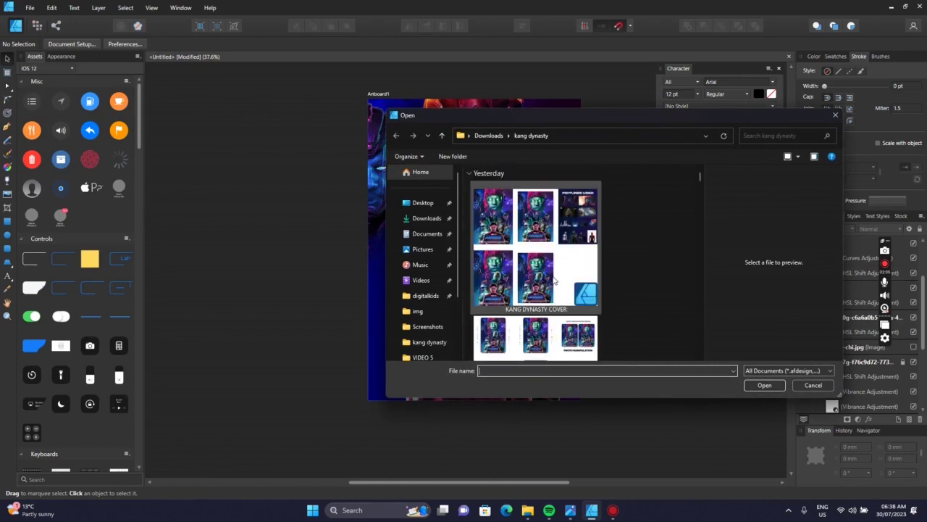
{"action": "left_click", "coordinate": [426, 218]}
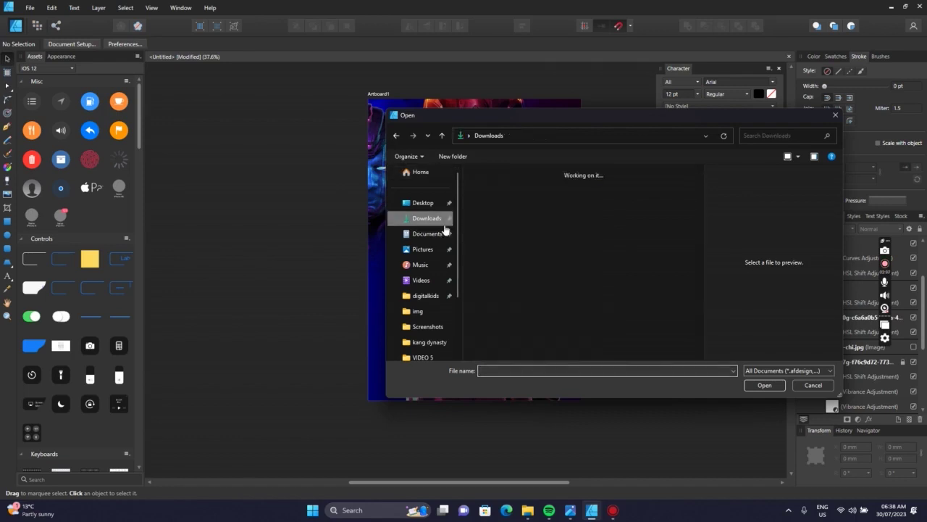
{"action": "scroll", "coordinate": [516, 253], "scroll_direction": "down", "scroll_amount": 5}
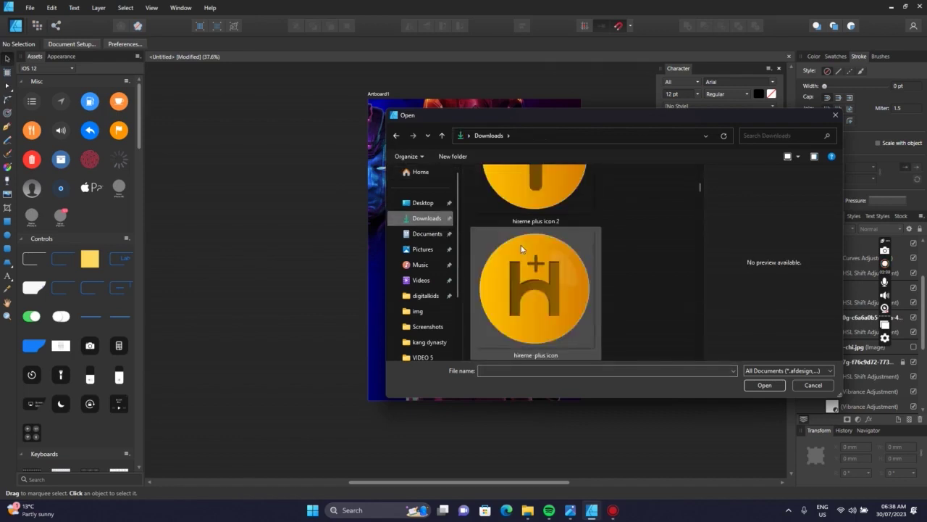
{"action": "scroll", "coordinate": [521, 248], "scroll_direction": "down", "scroll_amount": 6}
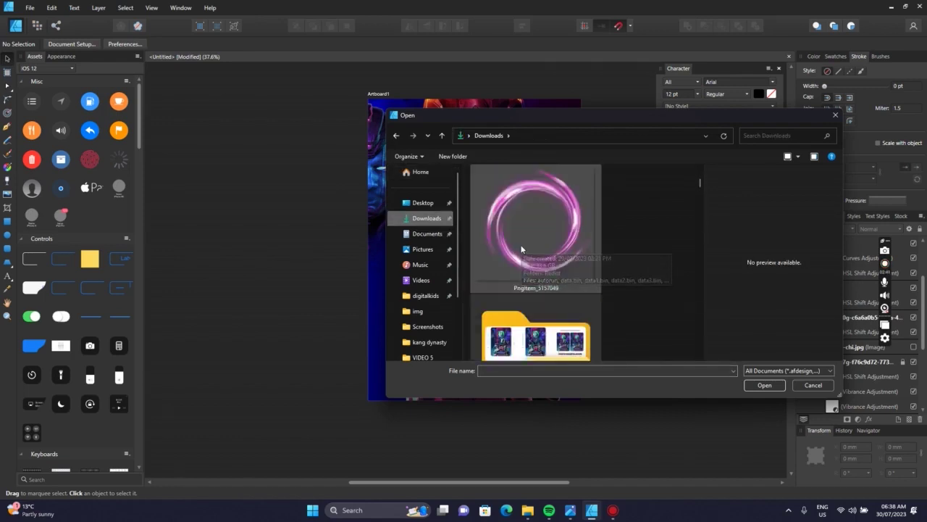
{"action": "scroll", "coordinate": [521, 249], "scroll_direction": "up", "scroll_amount": 2}
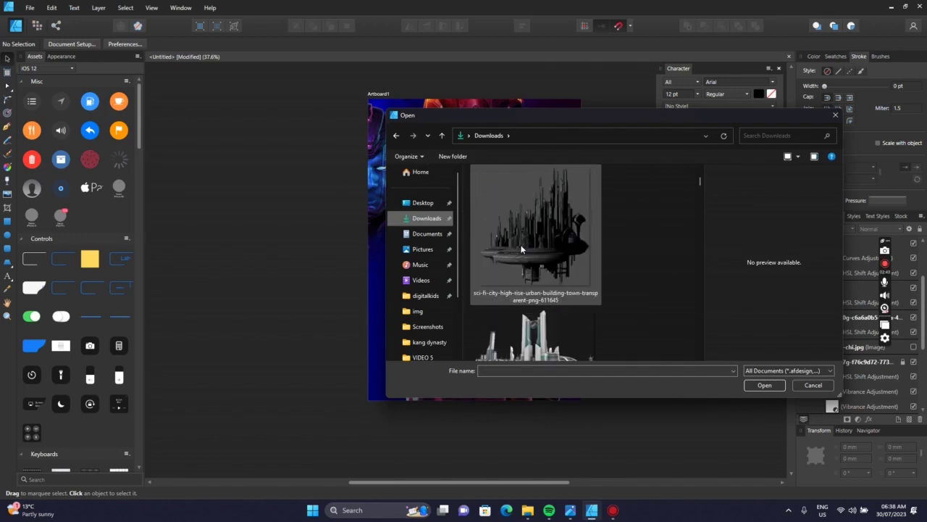
{"action": "double_click", "coordinate": [521, 248]}
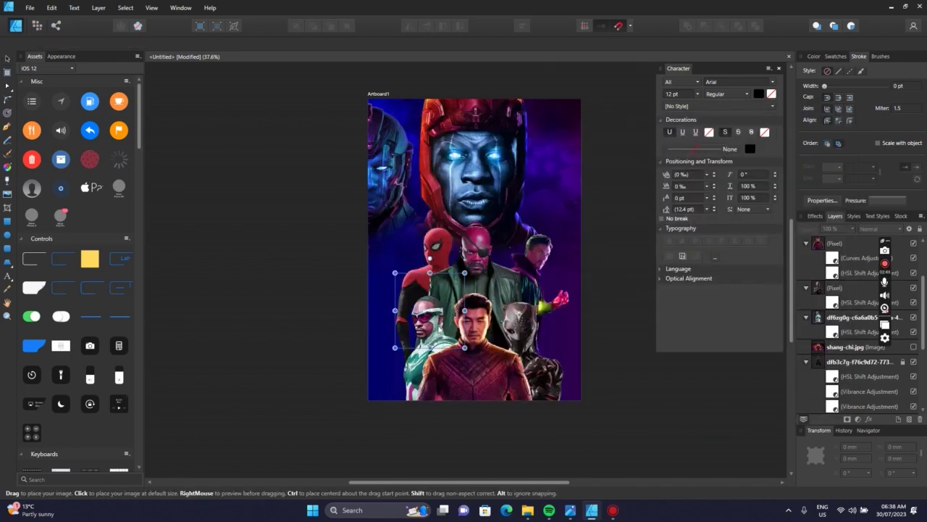
{"action": "left_click", "coordinate": [459, 347]}
{"action": "left_click_drag", "start_coordinate": [458, 347], "coordinate": [568, 366]}
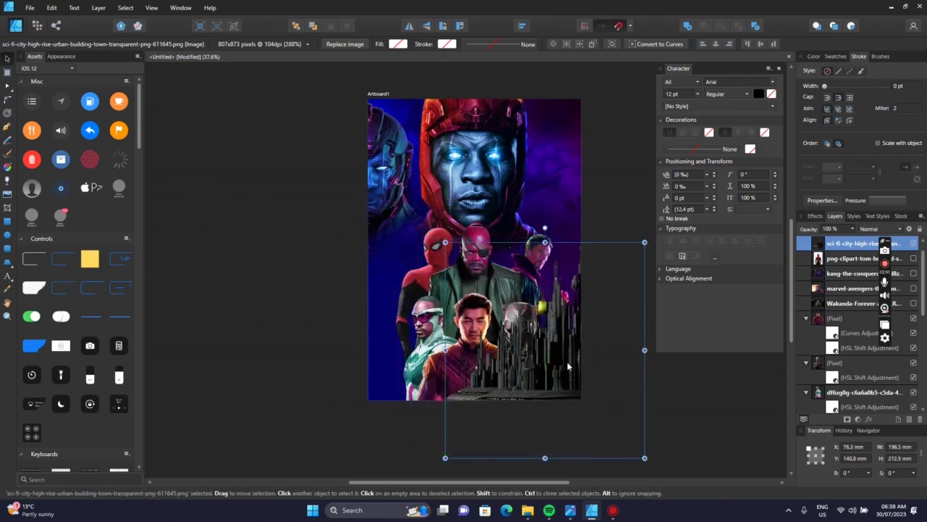
Send the sci-fi city image behind all other layers and shift it about 11 mm to the left.
{"action": "key", "text": "ctrl+bracketleft"}
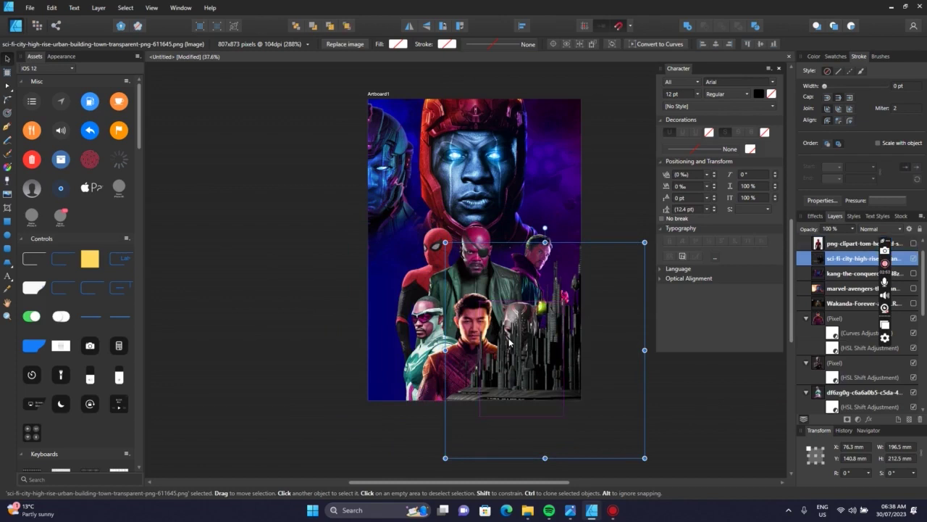
{"action": "key", "text": "ctrl+shift+bracketleft"}
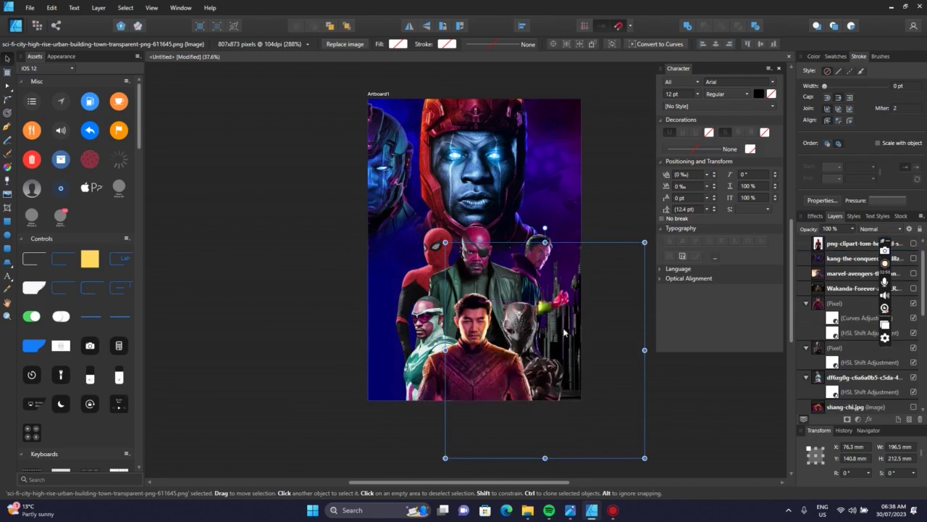
{"action": "left_click_drag", "start_coordinate": [586, 327], "coordinate": [573, 330]}
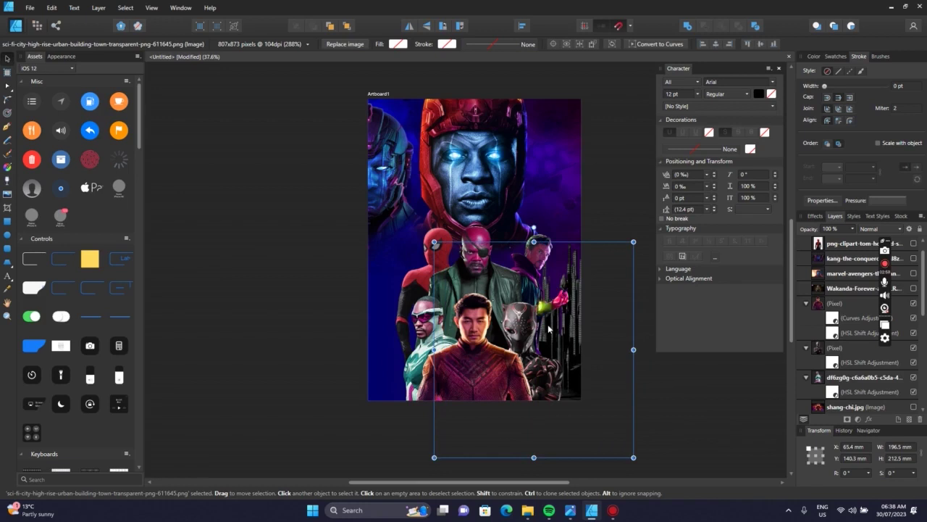
Lock the Doctor Strange image and shift the sci-fi city image to about X 57.7 mm, Y 137 mm.
{"action": "left_click_drag", "start_coordinate": [559, 334], "coordinate": [555, 331]}
{"action": "left_click", "coordinate": [555, 333]}
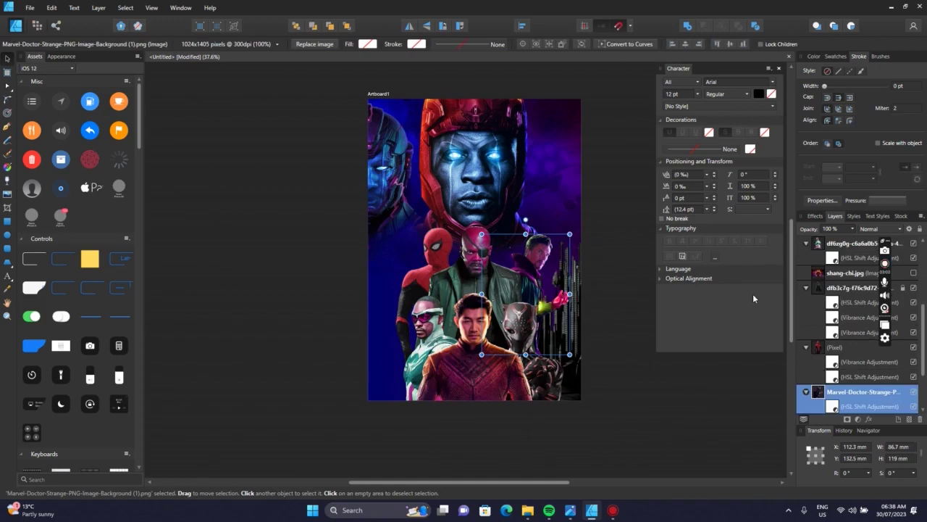
{"action": "left_click", "coordinate": [869, 230]}
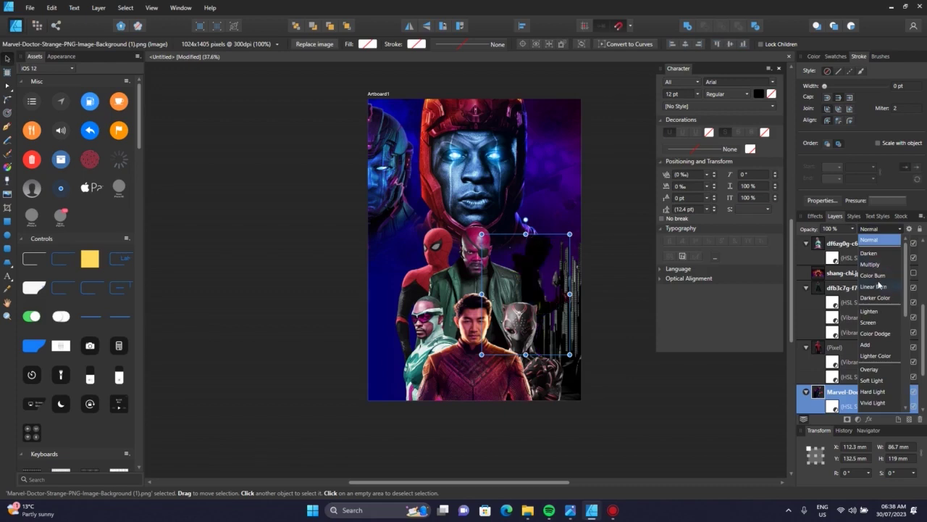
{"action": "left_click", "coordinate": [658, 400]}
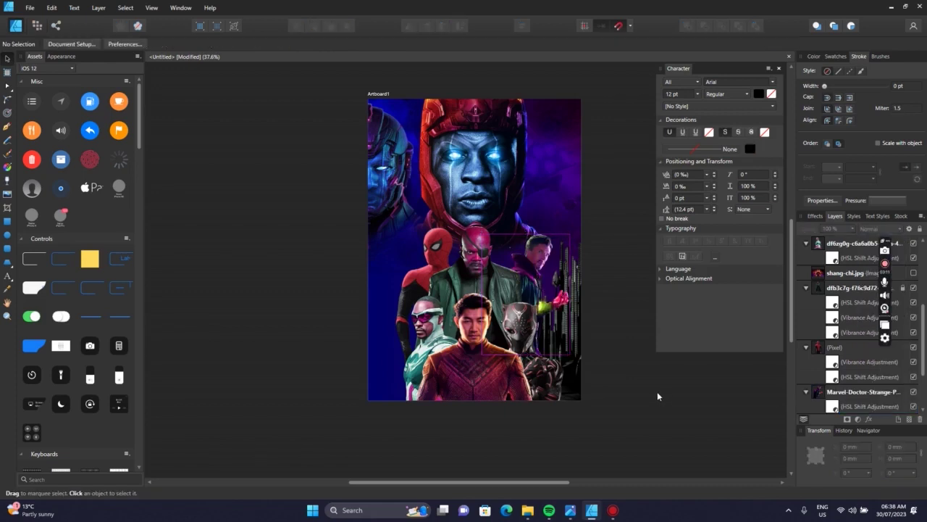
{"action": "left_click", "coordinate": [624, 365]}
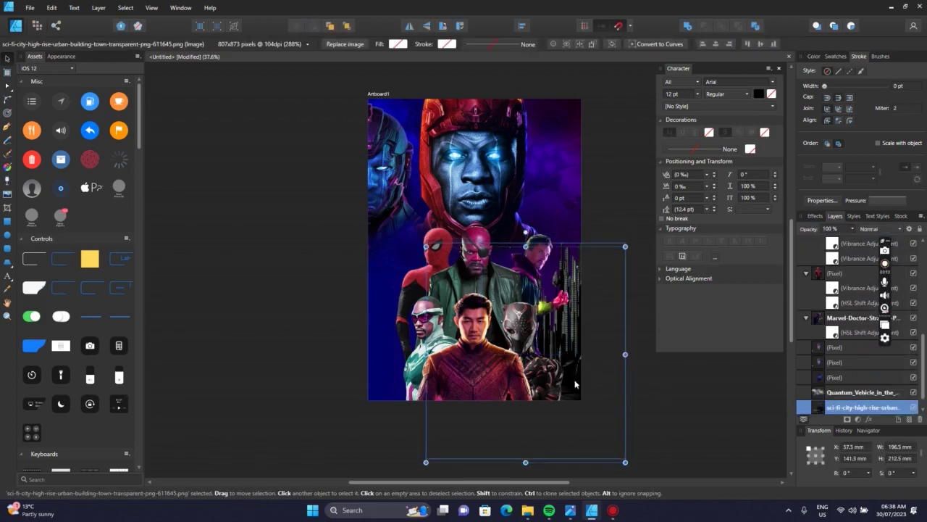
{"action": "left_click", "coordinate": [540, 260]}
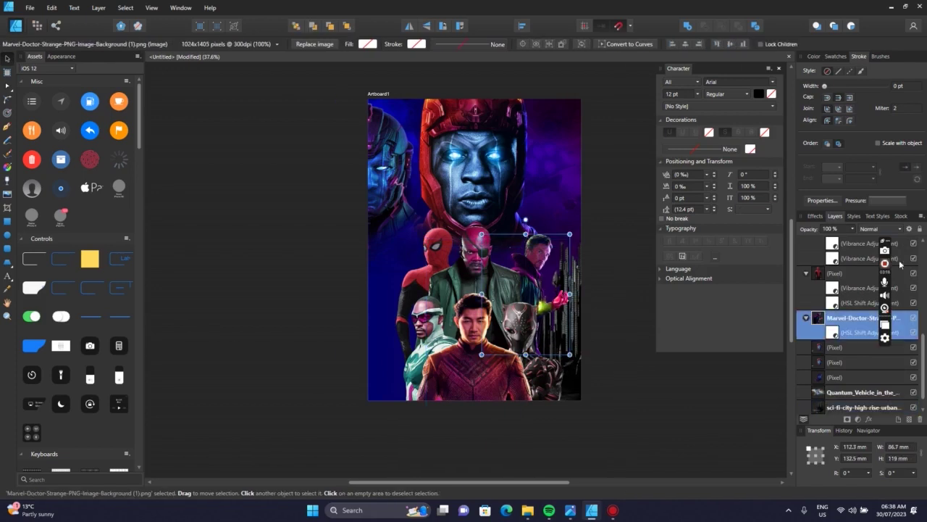
{"action": "key", "text": "ctrl+shift+l"}
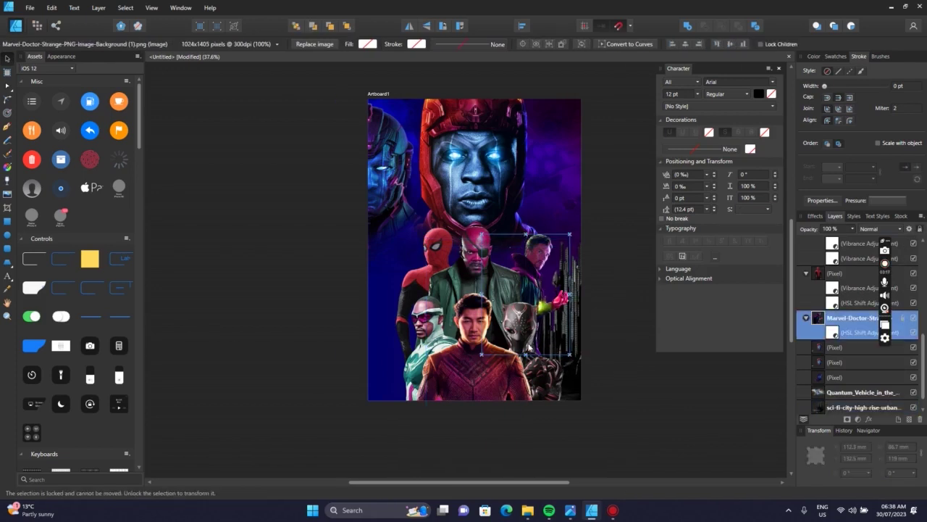
{"action": "left_click", "coordinate": [568, 385]}
{"action": "left_click_drag", "start_coordinate": [568, 385], "coordinate": [568, 377]}
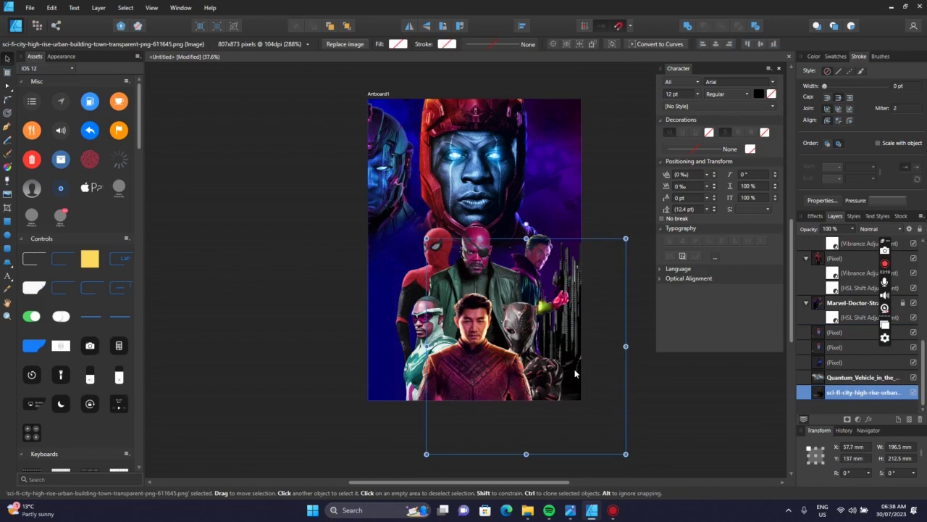
Set the sci-fi city image to Color Dodge and place a horizontally flipped copy over the poster's lower left at about X -40.8 mm.
{"action": "left_click", "coordinate": [868, 229]}
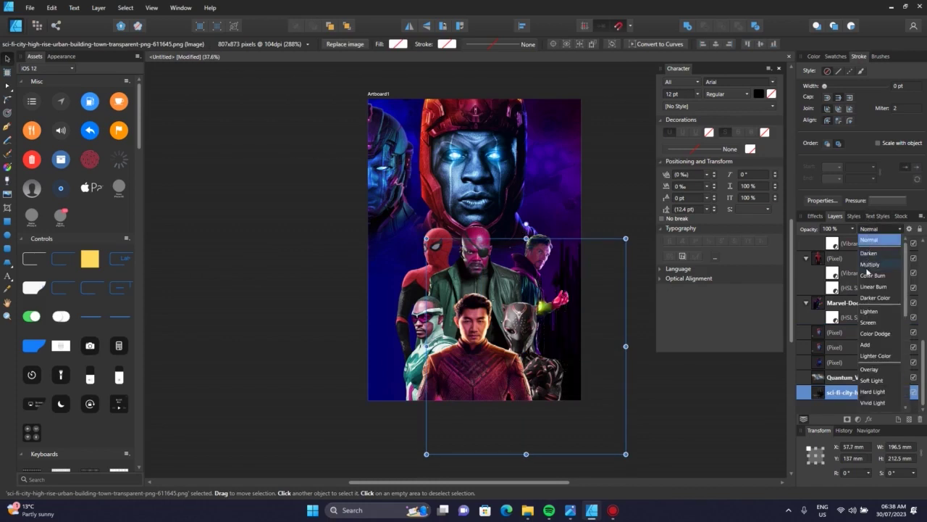
{"action": "left_click", "coordinate": [877, 334]}
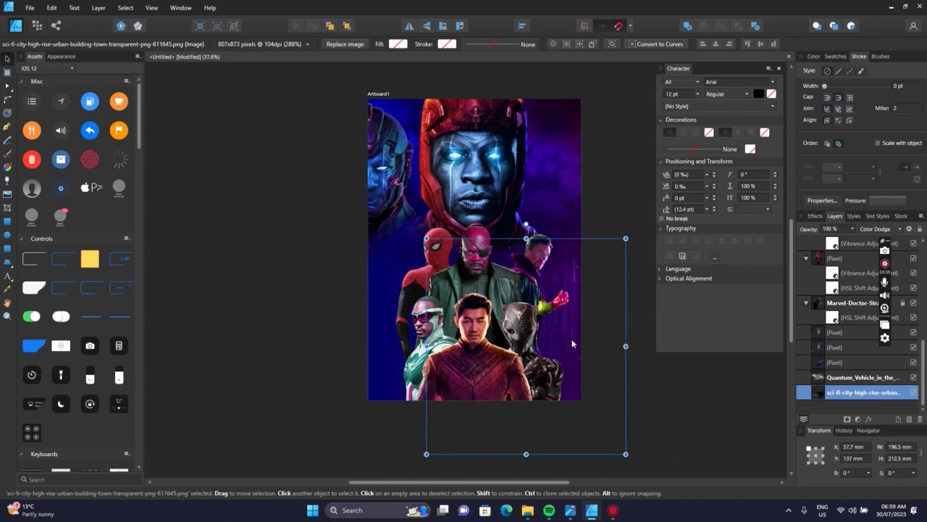
{"action": "left_click_drag", "start_coordinate": [572, 342], "coordinate": [390, 325]}
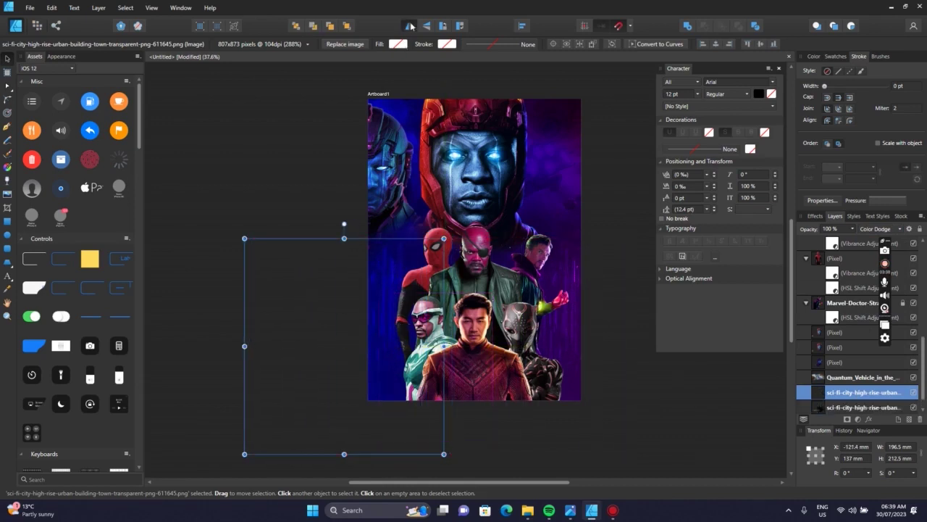
{"action": "left_click_drag", "start_coordinate": [341, 341], "coordinate": [390, 336]}
{"action": "left_click_drag", "start_coordinate": [428, 366], "coordinate": [452, 368]}
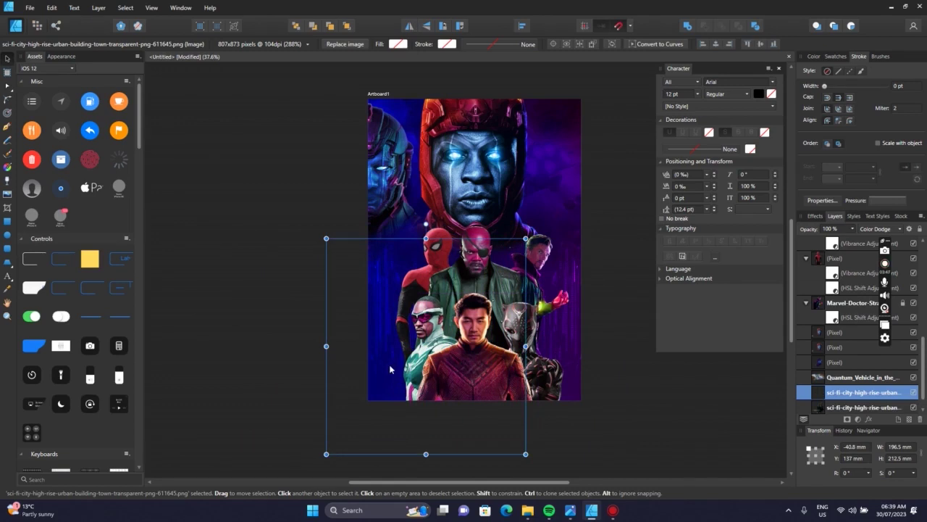
{"action": "left_click", "coordinate": [619, 354]}
Check the reference poster and place the light blue light and shadow image from Downloads at default size over the lower figures.
{"action": "key", "text": "alt+Tab"}
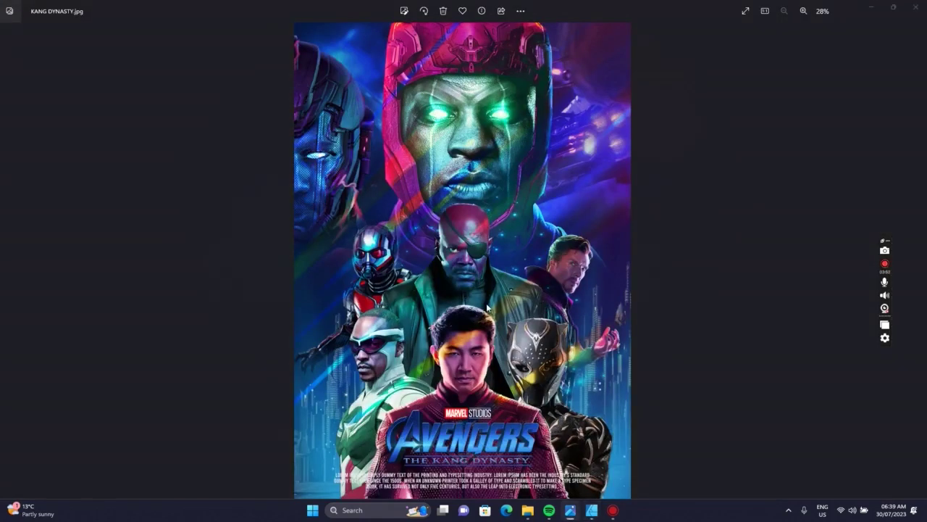
{"action": "key", "text": "alt+Tab"}
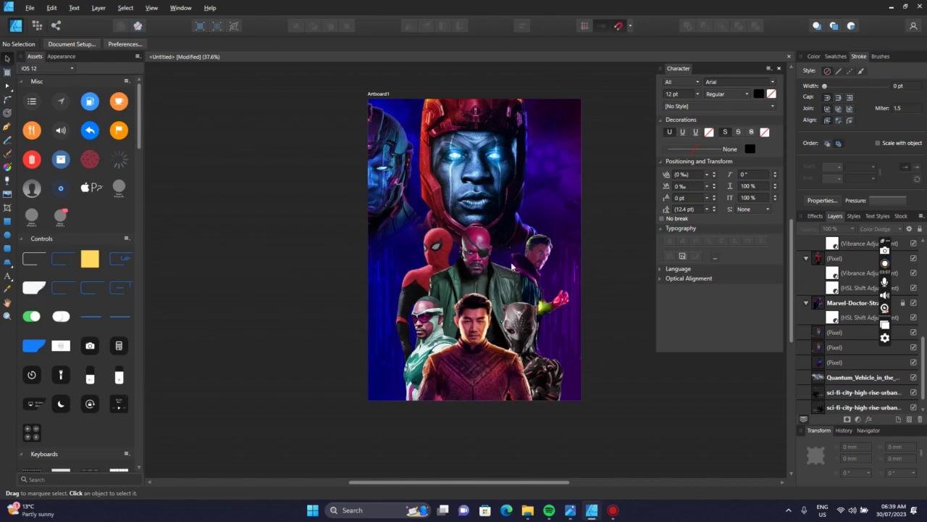
{"action": "left_click", "coordinate": [29, 7]}
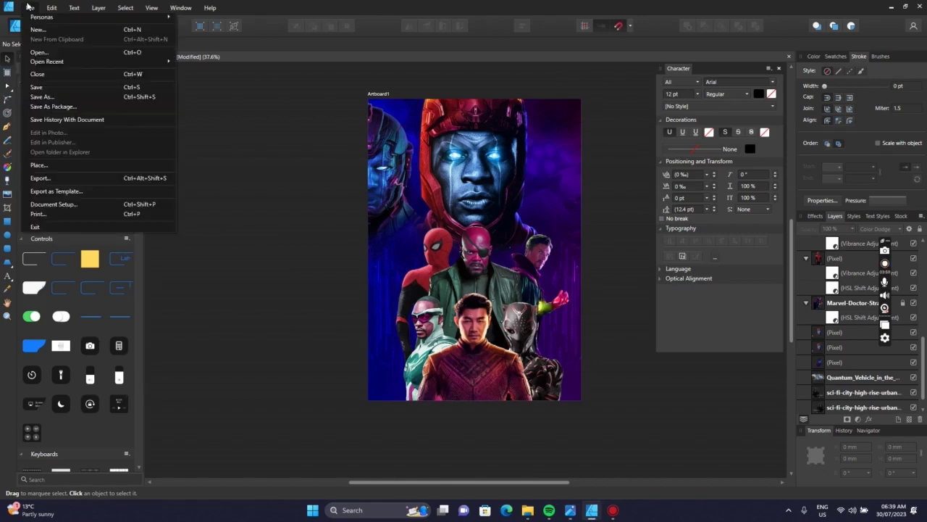
{"action": "left_click", "coordinate": [80, 165]}
{"action": "scroll", "coordinate": [565, 283], "scroll_direction": "down", "scroll_amount": 3}
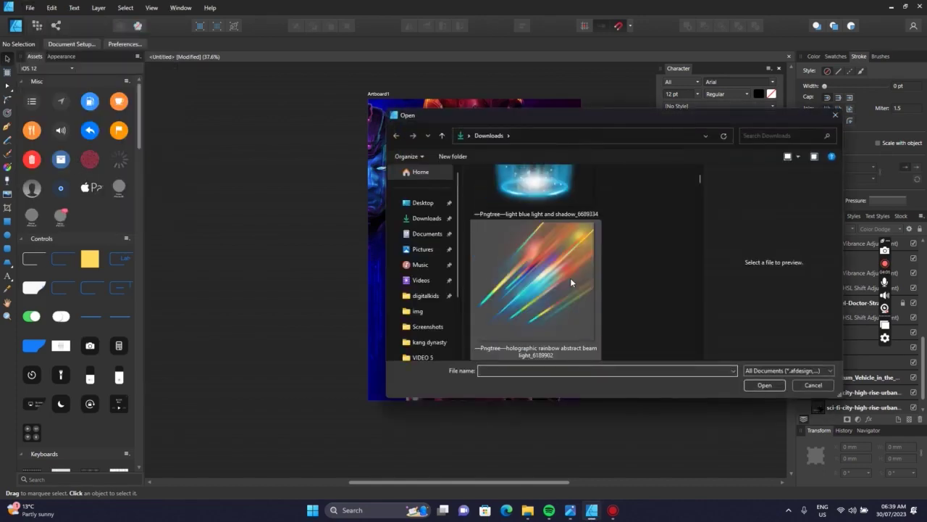
{"action": "double_click", "coordinate": [523, 194]}
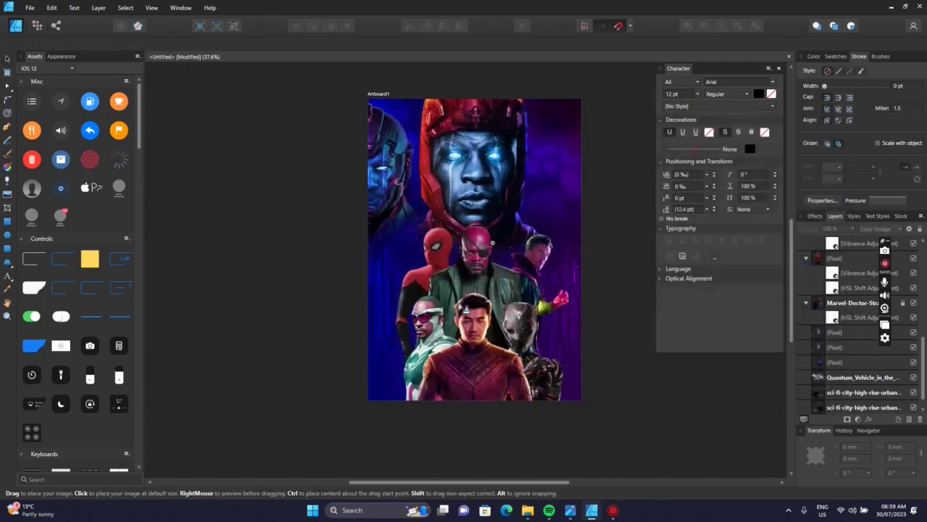
{"action": "left_click", "coordinate": [462, 375]}
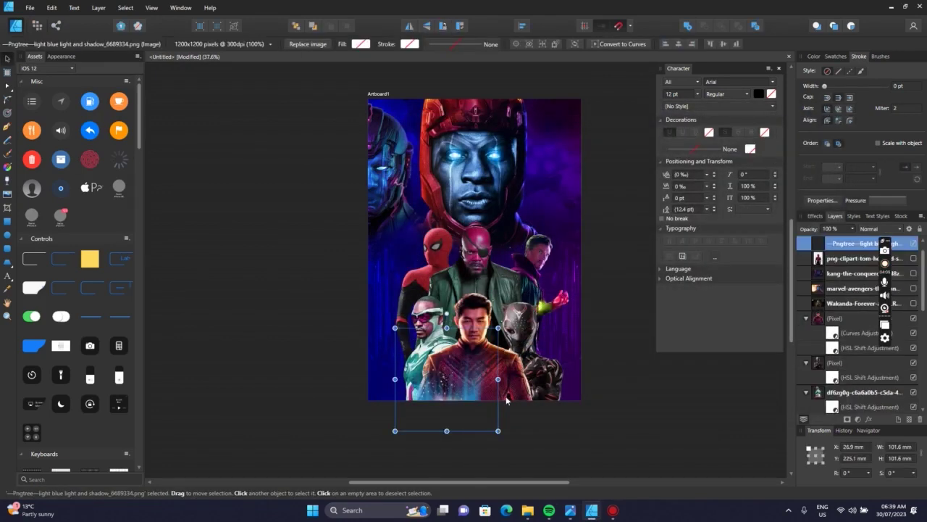
Enlarge the light blue light image to about 291.8 mm square and position it over the lower poster at about X -40.5, Y 75.8 mm.
{"action": "left_click_drag", "start_coordinate": [479, 380], "coordinate": [487, 355]}
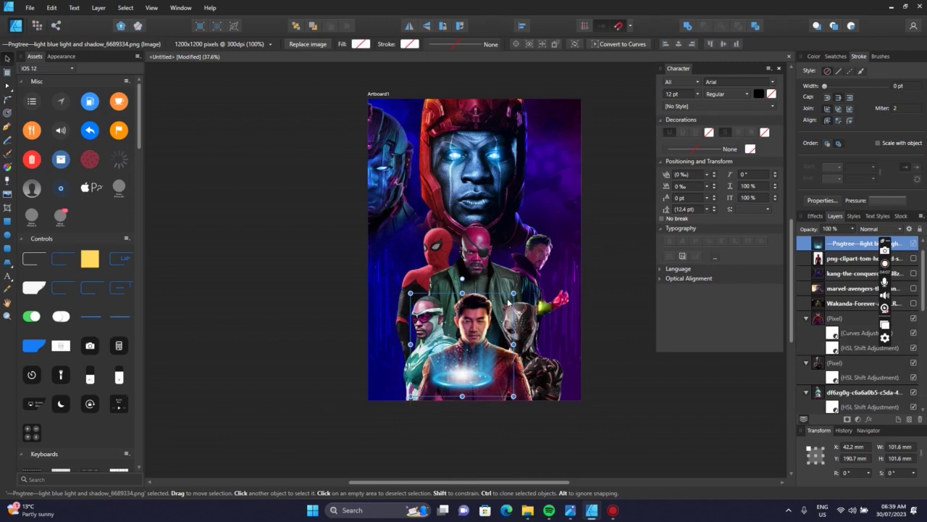
{"action": "left_click_drag", "start_coordinate": [507, 302], "coordinate": [588, 221]}
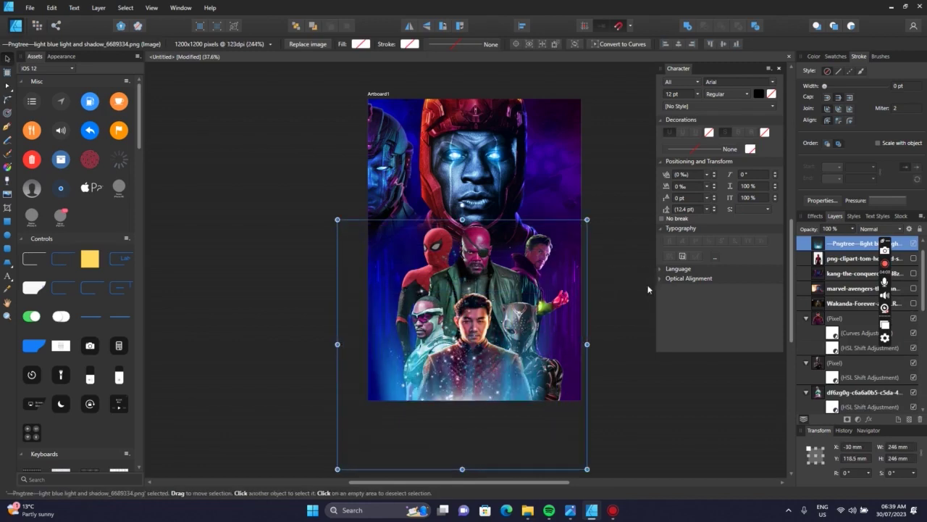
{"action": "left_click_drag", "start_coordinate": [436, 439], "coordinate": [468, 424]}
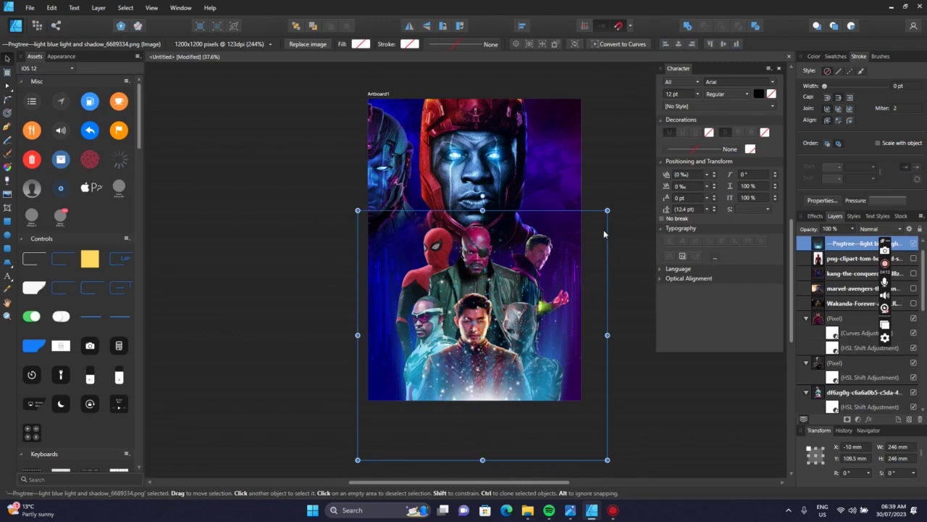
{"action": "left_click_drag", "start_coordinate": [607, 210], "coordinate": [643, 202]}
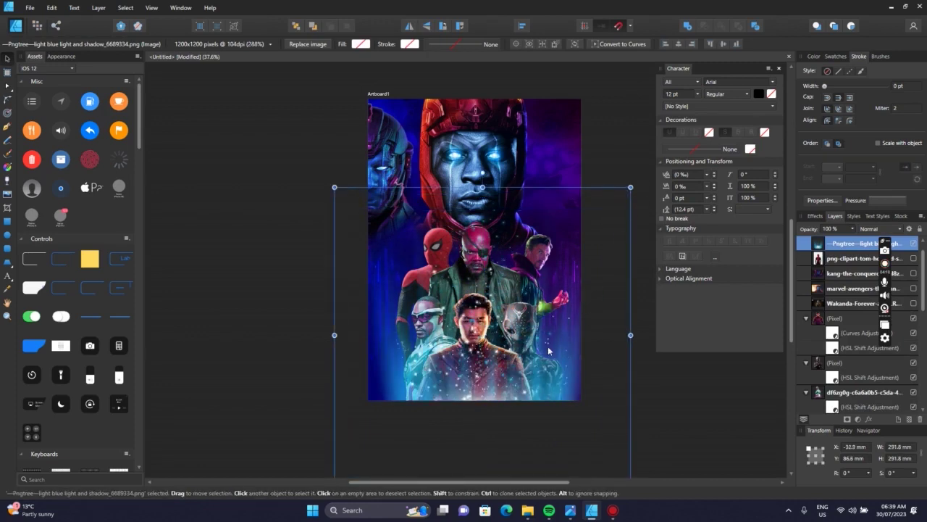
{"action": "left_click_drag", "start_coordinate": [527, 371], "coordinate": [530, 289]}
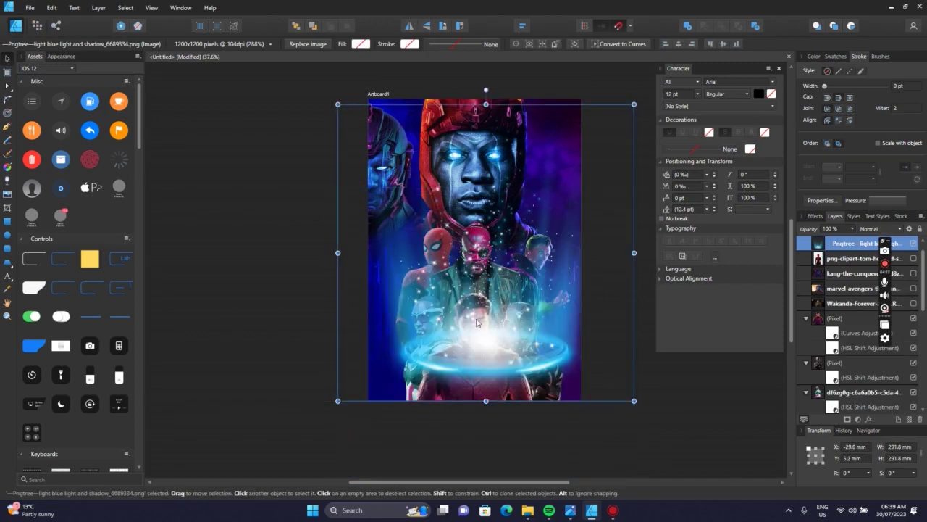
{"action": "left_click_drag", "start_coordinate": [528, 358], "coordinate": [520, 422]}
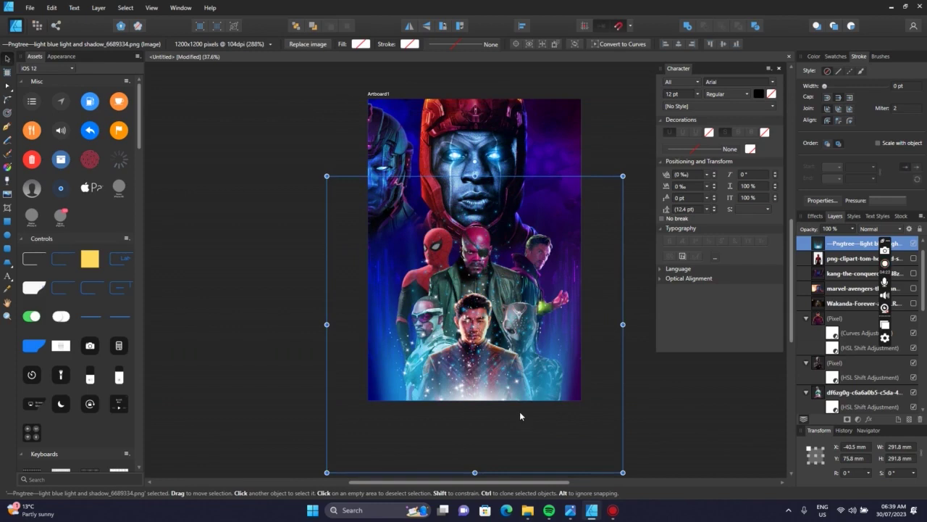
Move the light blue light image down the layer stack until it sits behind the characters.
{"action": "key", "text": "ctrl+bracketleft"}
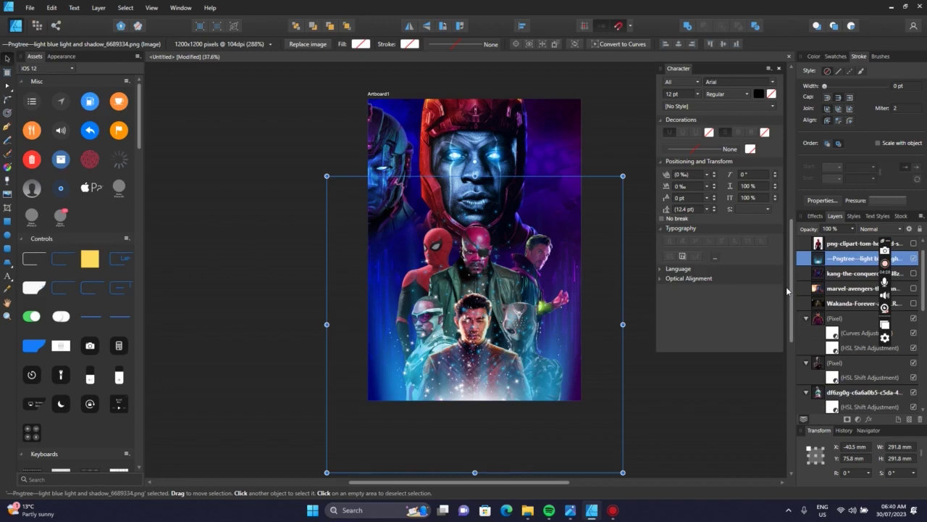
{"action": "key", "text": "ctrl+bracketleft"}
{"action": "key", "text": "ctrl+bracketleft"}
{"action": "key", "text": "ctrl+bracketleft"}
{"action": "key", "text": "ctrl+bracketleft"}
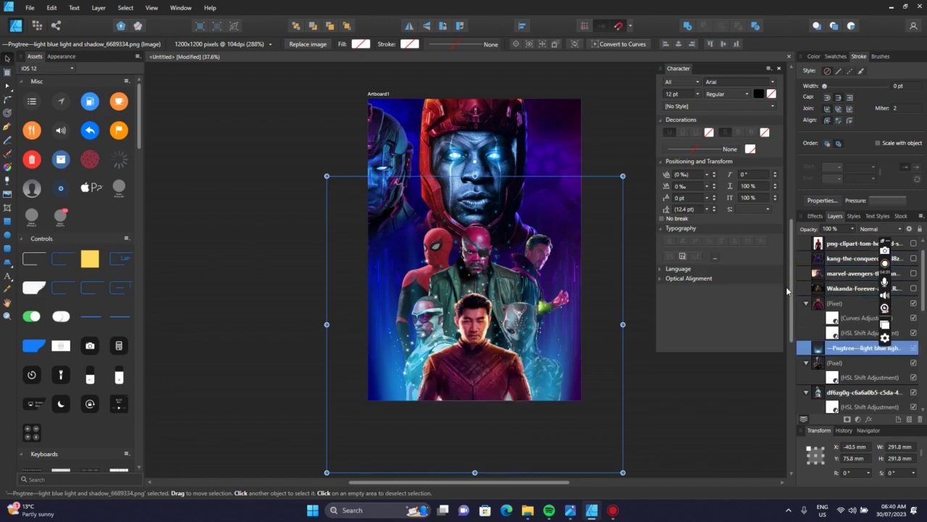
{"action": "key", "text": "ctrl+bracketleft"}
{"action": "key", "text": "ctrl+bracketleft"}
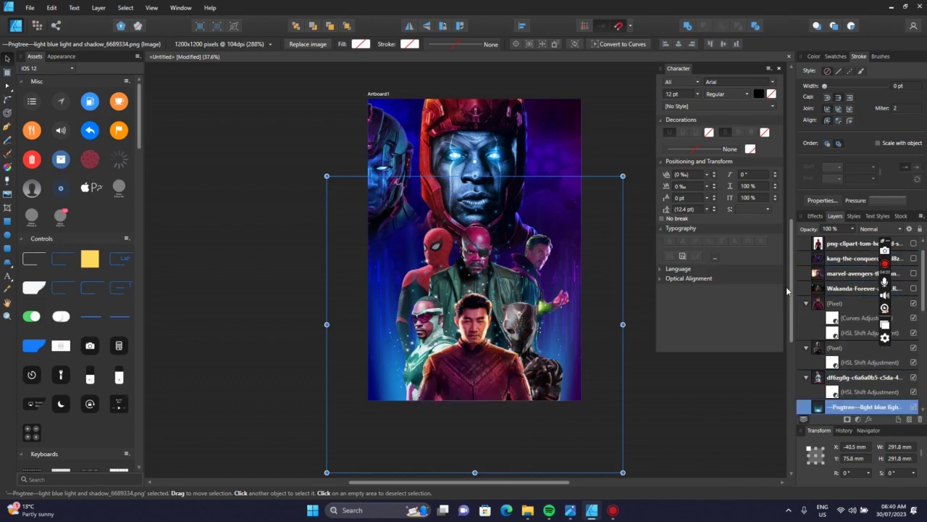
{"action": "key", "text": "ctrl+bracketright"}
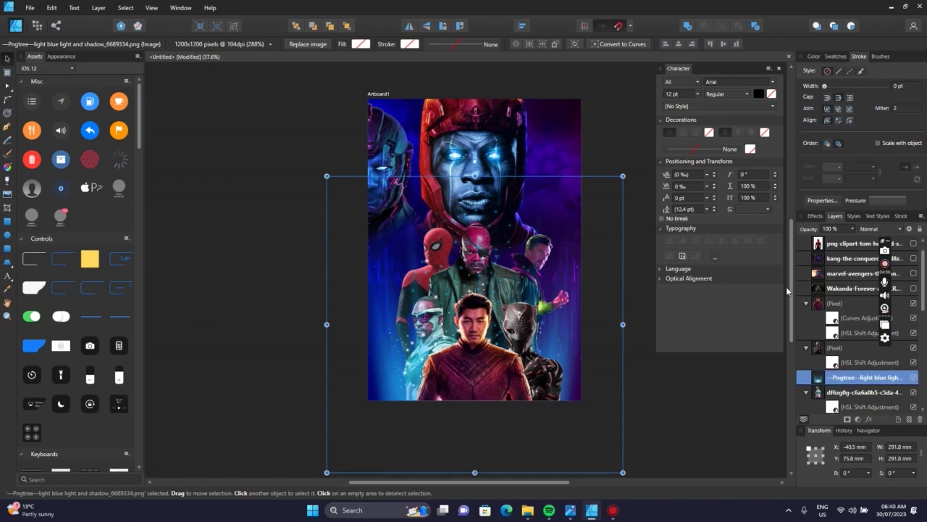
{"action": "key", "text": "ctrl+bracketright"}
{"action": "key", "text": "ctrl+bracketleft"}
{"action": "key", "text": "ctrl+bracketleft"}
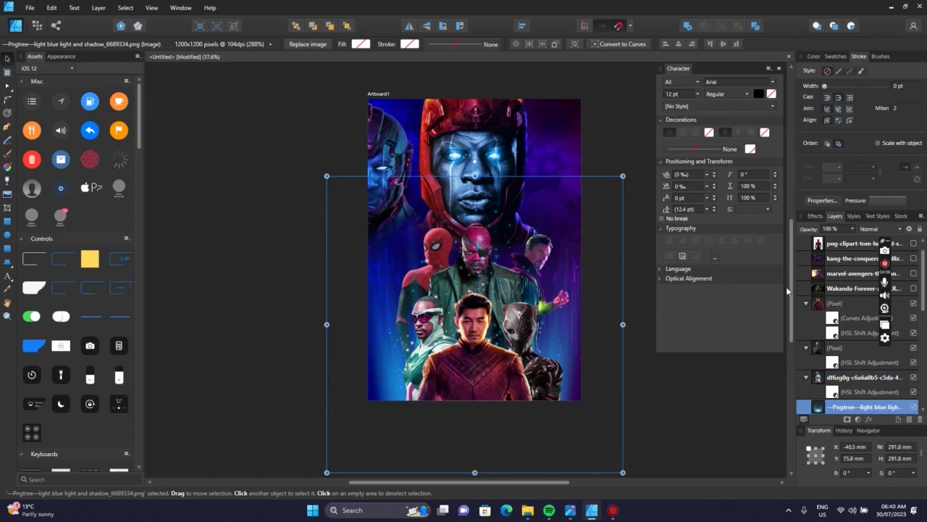
{"action": "key", "text": "ctrl+bracketleft"}
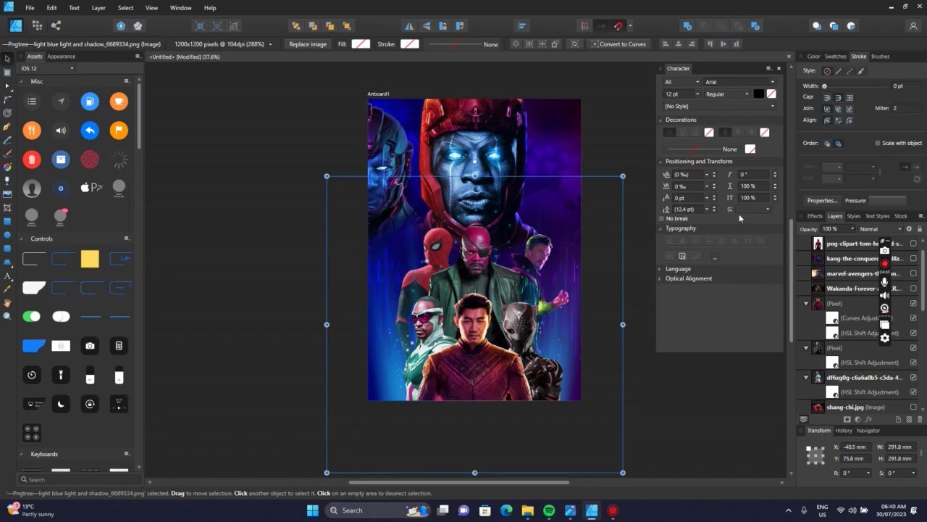
Enlarge the light blue light image to about 324.6 mm square, move it up to about Y 33.6 mm and deselect it.
{"action": "left_click_drag", "start_coordinate": [623, 176], "coordinate": [652, 176]}
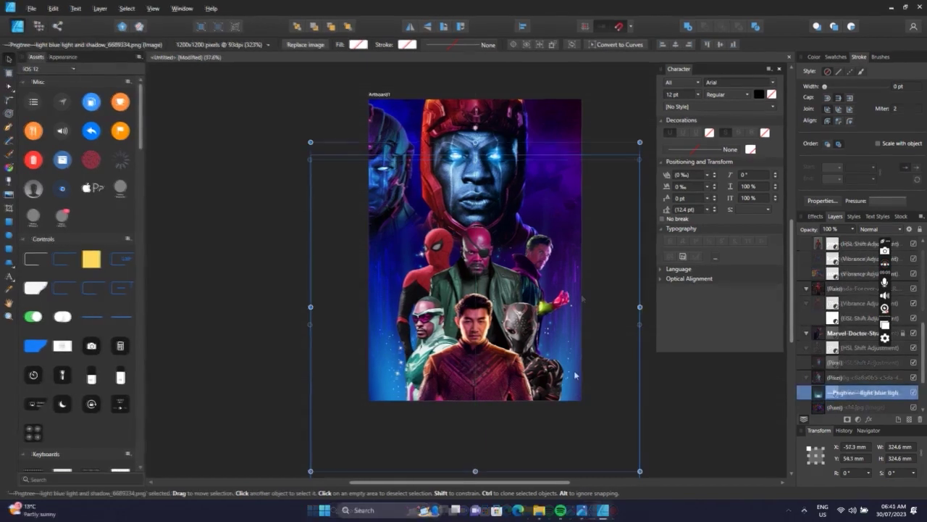
{"action": "mouse_move", "coordinate": [576, 375]}
{"action": "left_mouse_down"}
{"action": "mouse_move", "coordinate": [577, 340]}
{"action": "mouse_move", "coordinate": [578, 362]}
{"action": "left_mouse_up"}
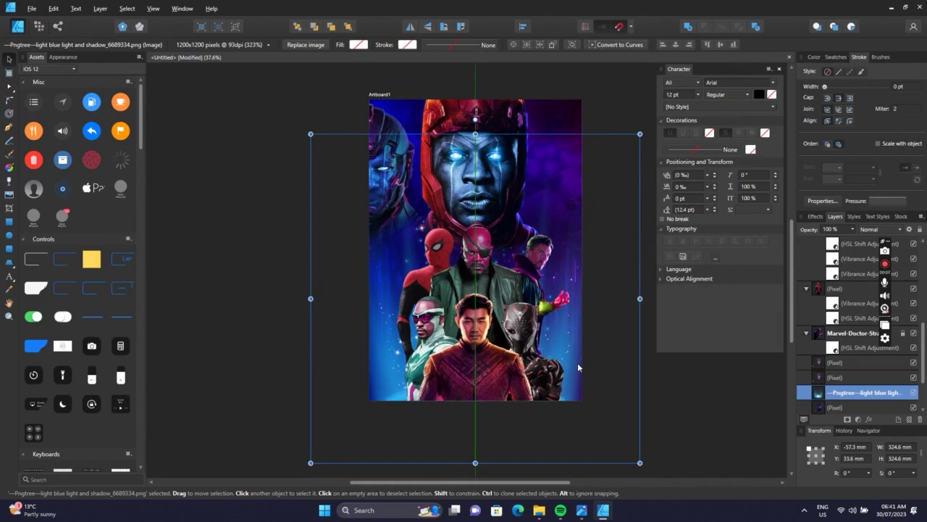
{"action": "left_click_drag", "start_coordinate": [578, 362], "coordinate": [576, 364]}
{"action": "left_click_drag", "start_coordinate": [566, 368], "coordinate": [567, 329]}
{"action": "key", "text": "ctrl+z"}
{"action": "left_click", "coordinate": [674, 400]}
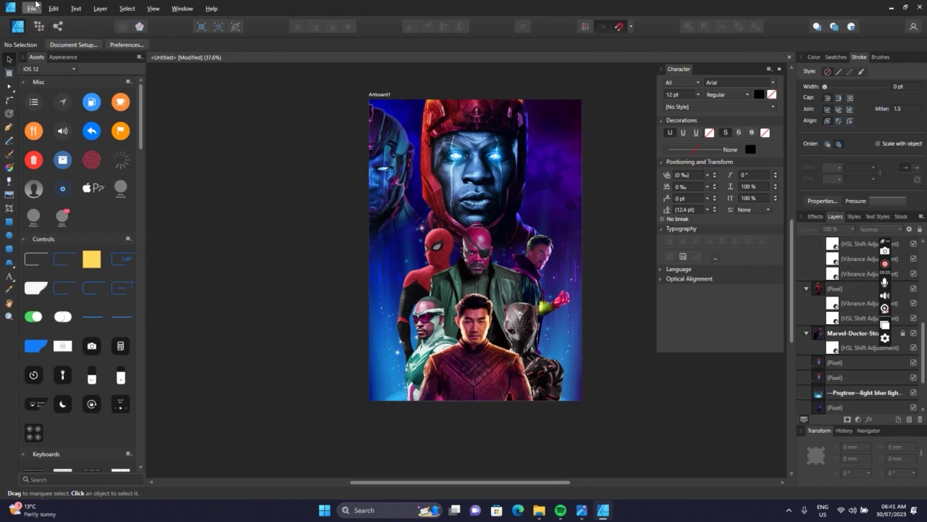
Place the holographic rainbow abstract beam light image from Downloads at default size over the middle of the poster.
{"action": "left_click", "coordinate": [32, 8]}
{"action": "mouse_move", "coordinate": [53, 8]}
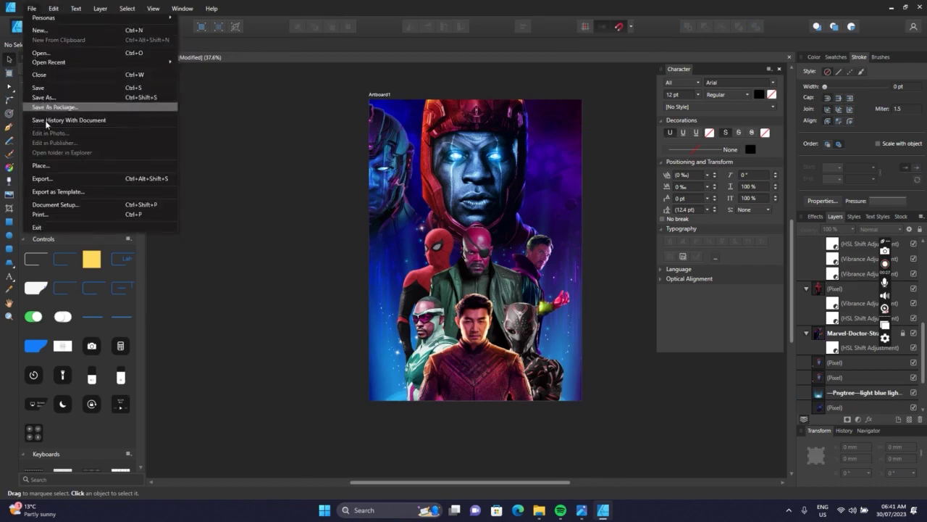
{"action": "left_click", "coordinate": [59, 166]}
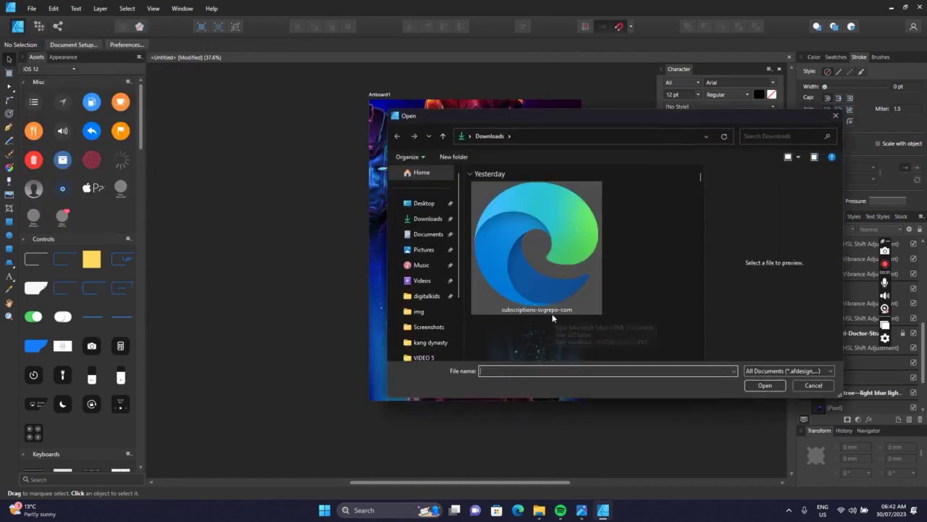
{"action": "scroll", "coordinate": [544, 283], "scroll_direction": "down", "scroll_amount": 4}
{"action": "double_click", "coordinate": [552, 285]}
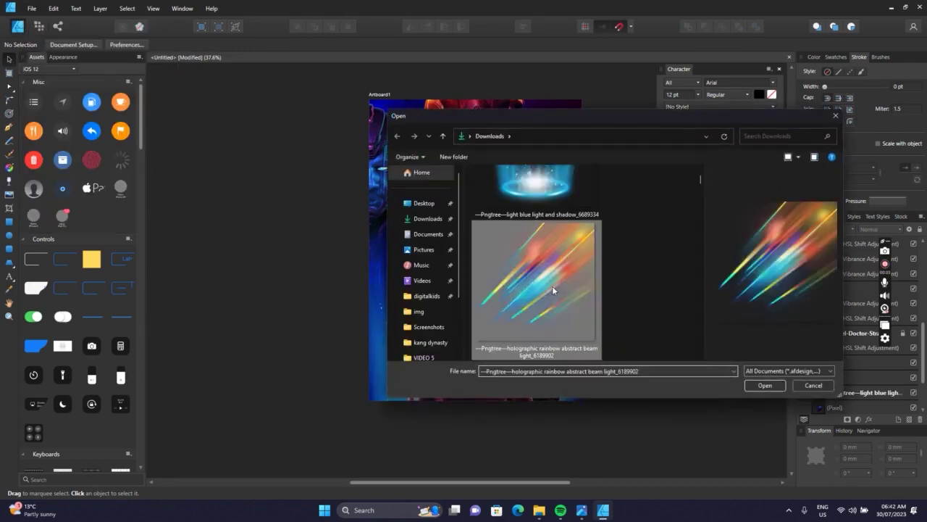
{"action": "left_click", "coordinate": [515, 256]}
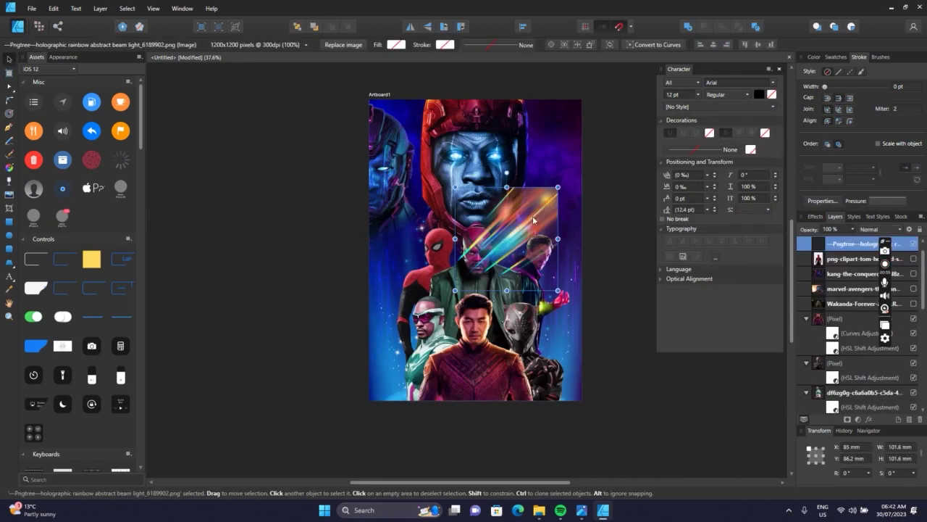
Enlarge the rainbow beam image to about 232.2 mm square and position it at about X 11, Y -3.8 mm.
{"action": "left_click_drag", "start_coordinate": [585, 160], "coordinate": [614, 94]}
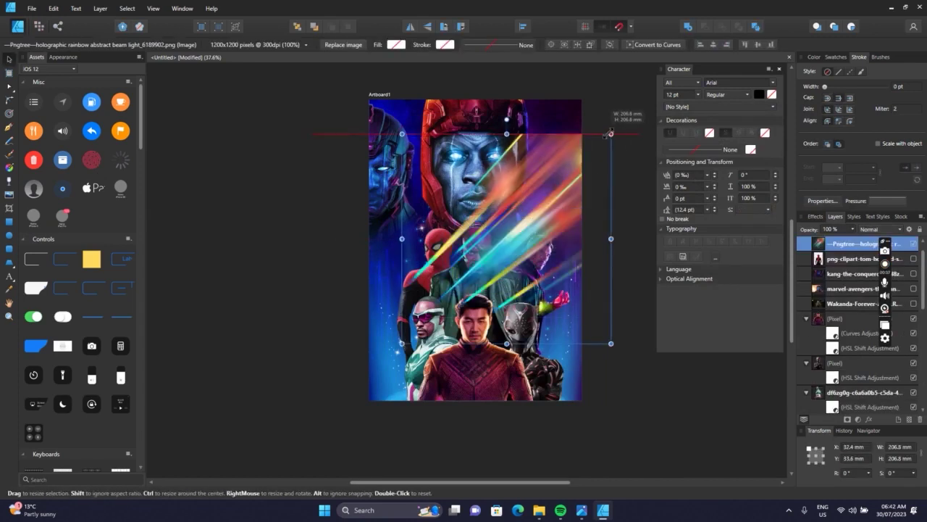
{"action": "left_click_drag", "start_coordinate": [534, 160], "coordinate": [535, 164]}
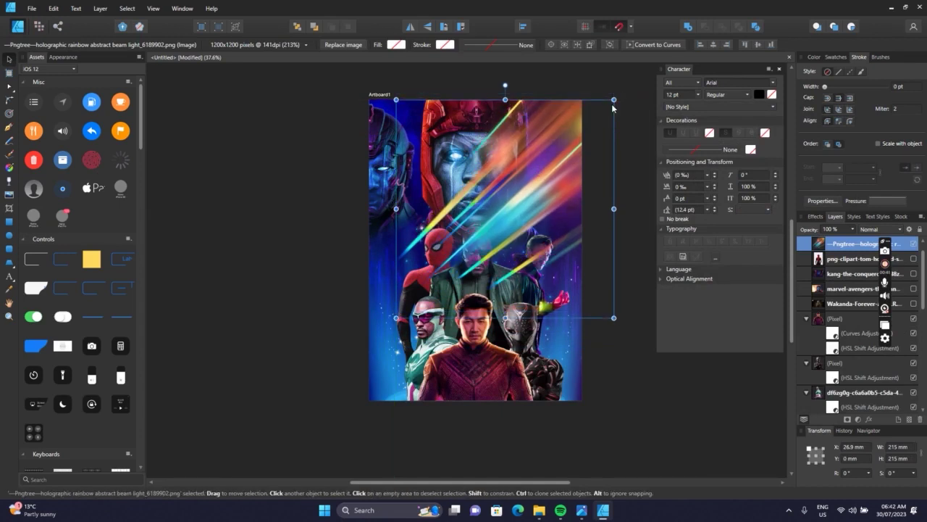
{"action": "left_click_drag", "start_coordinate": [614, 93], "coordinate": [622, 91]}
{"action": "left_click_drag", "start_coordinate": [547, 151], "coordinate": [545, 150]}
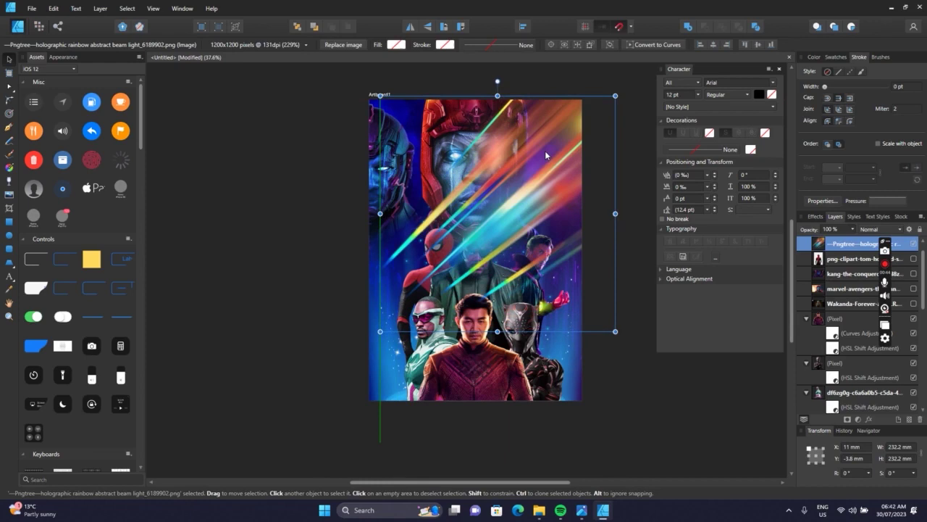
Set the rainbow beam image's blend mode to Overlay and compare the look with the reference poster.
{"action": "left_click", "coordinate": [872, 231]}
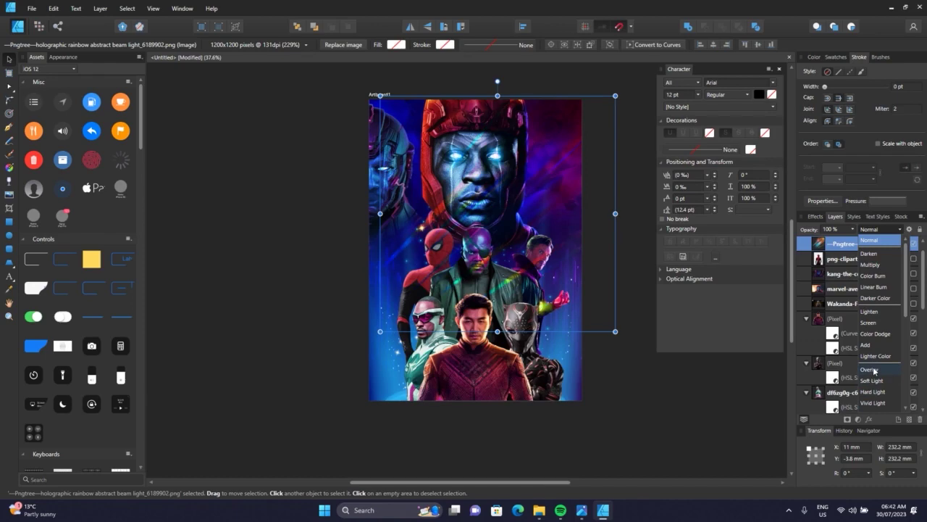
{"action": "left_click", "coordinate": [874, 370]}
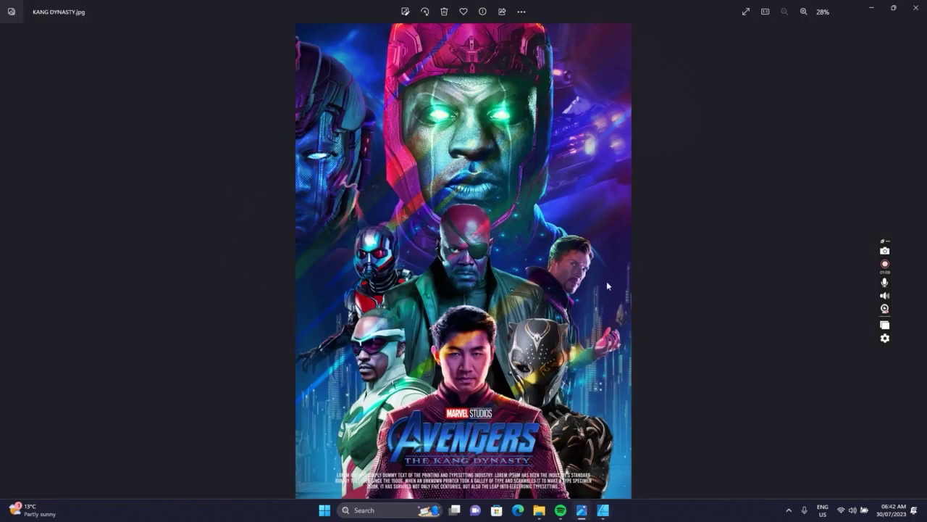
{"action": "key", "text": "alt+Tab"}
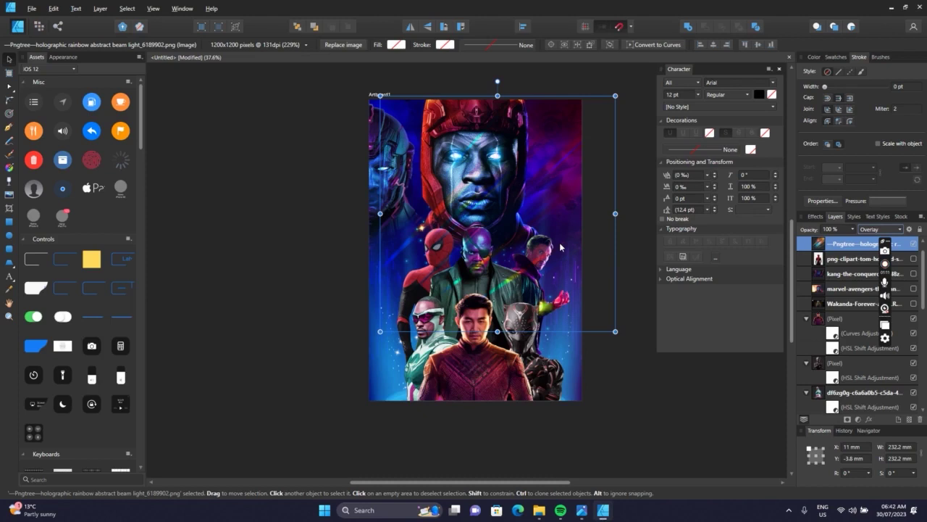
Move the rainbow beam image down the layer stack until it sits between shang-chi.jpg and the Nick Fury layer.
{"action": "key", "text": "ctrl+bracketleft"}
{"action": "key", "text": "ctrl+bracketleft"}
{"action": "key", "text": "ctrl+bracketleft"}
{"action": "key", "text": "ctrl+bracketleft"}
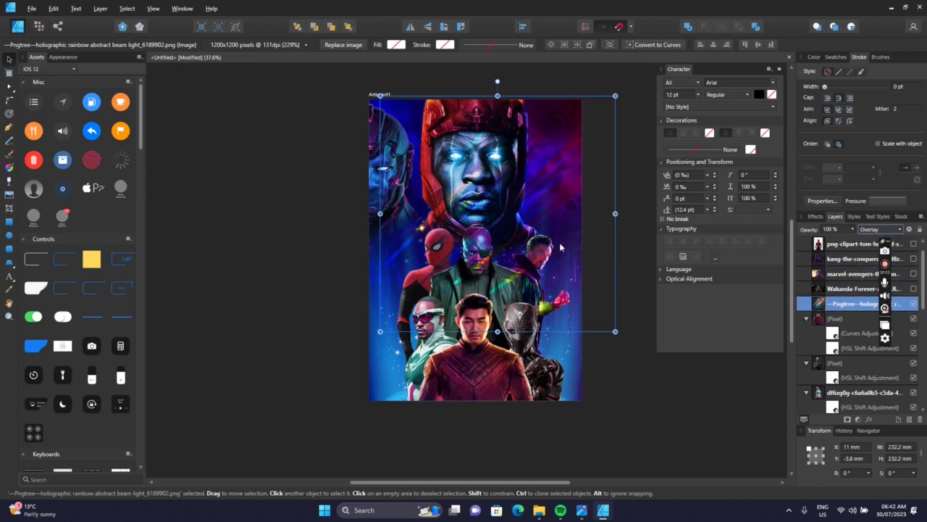
{"action": "key", "text": "ctrl+bracketleft"}
{"action": "key", "text": "ctrl+bracketleft"}
{"action": "key", "text": "ctrl+bracketleft"}
{"action": "key", "text": "ctrl+bracketleft"}
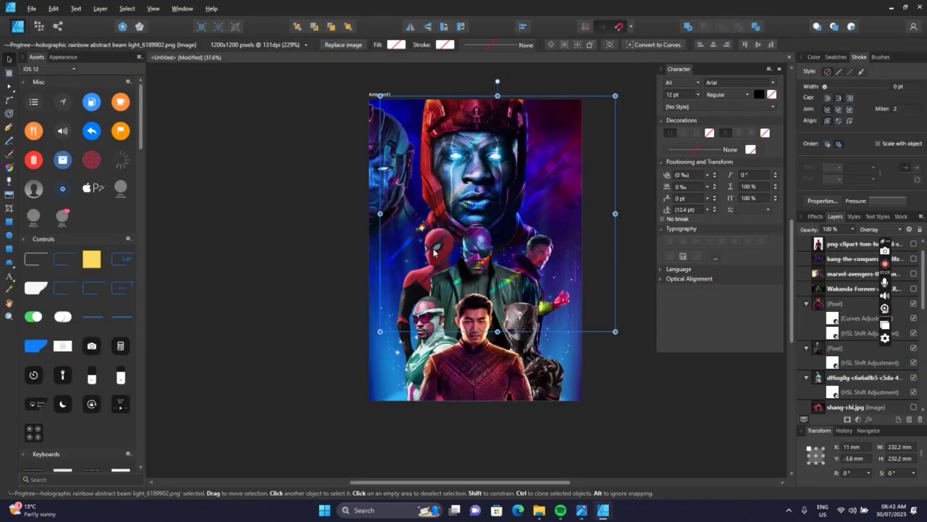
Lock the rainbow beam image and select the Spider-Man figure beneath it.
{"action": "scroll", "coordinate": [435, 250], "scroll_direction": "up", "scroll_amount": 2}
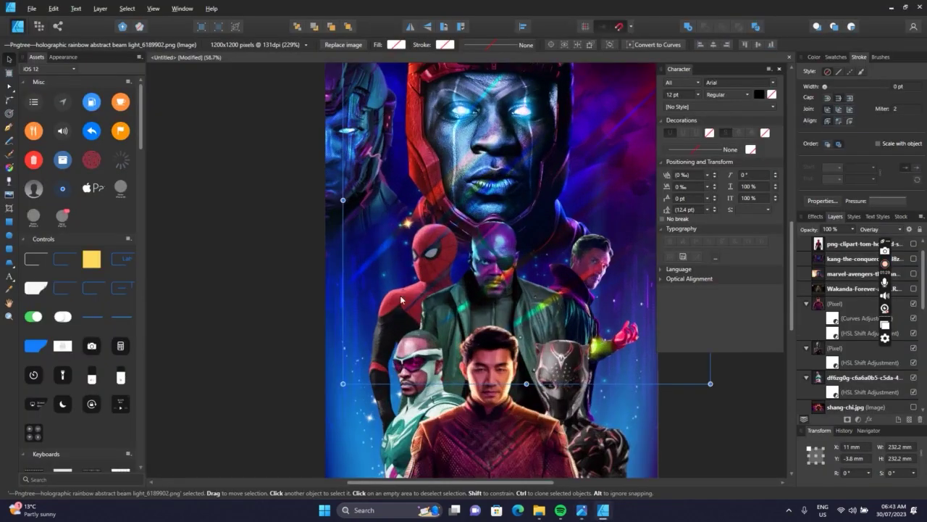
{"action": "left_click", "coordinate": [390, 326]}
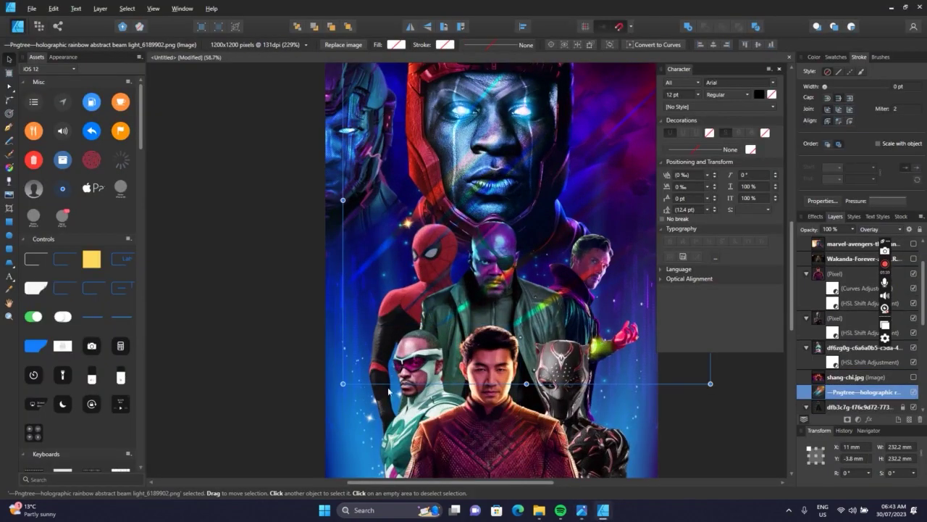
{"action": "left_click", "coordinate": [380, 359]}
{"action": "left_click", "coordinate": [379, 323]}
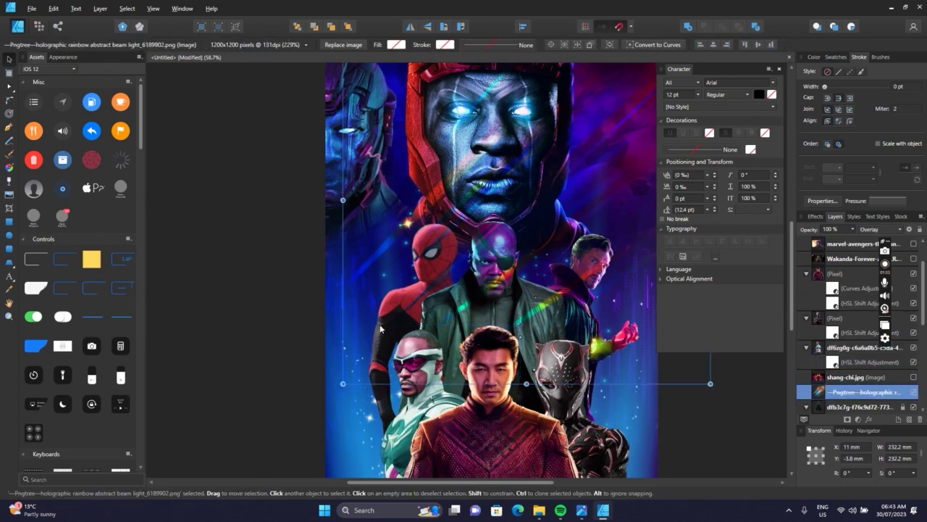
{"action": "left_click", "coordinate": [920, 229]}
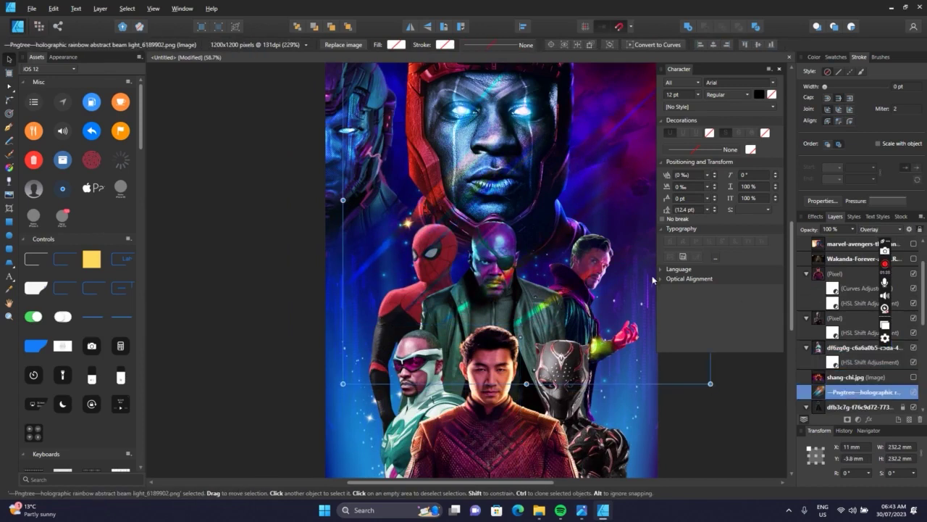
{"action": "left_click", "coordinate": [383, 328]}
{"action": "left_click", "coordinate": [384, 332]}
{"action": "left_click", "coordinate": [390, 311]}
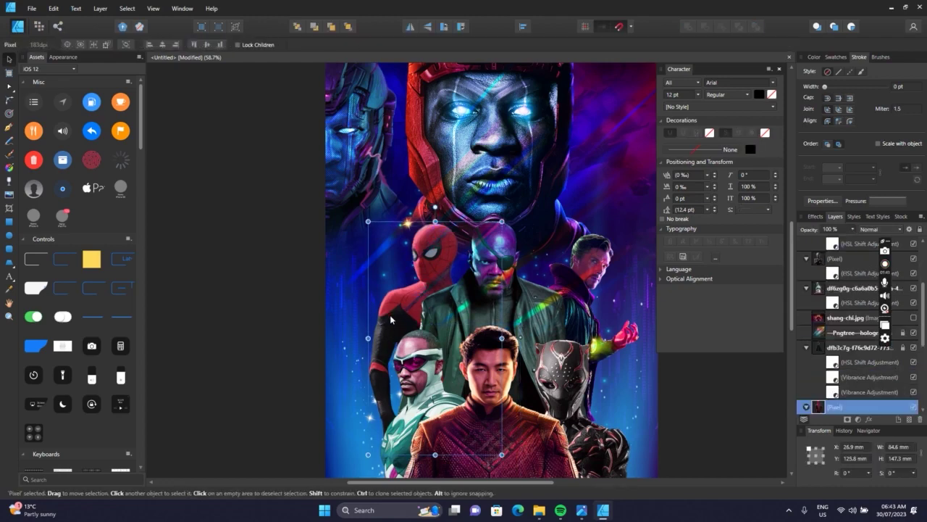
Try the Spider-Man figure higher in the layer stack, in front of Nick Fury and the beams, and return it behind Nick Fury.
{"action": "key", "text": "ctrl+bracketright"}
{"action": "key", "text": "ctrl+bracketright"}
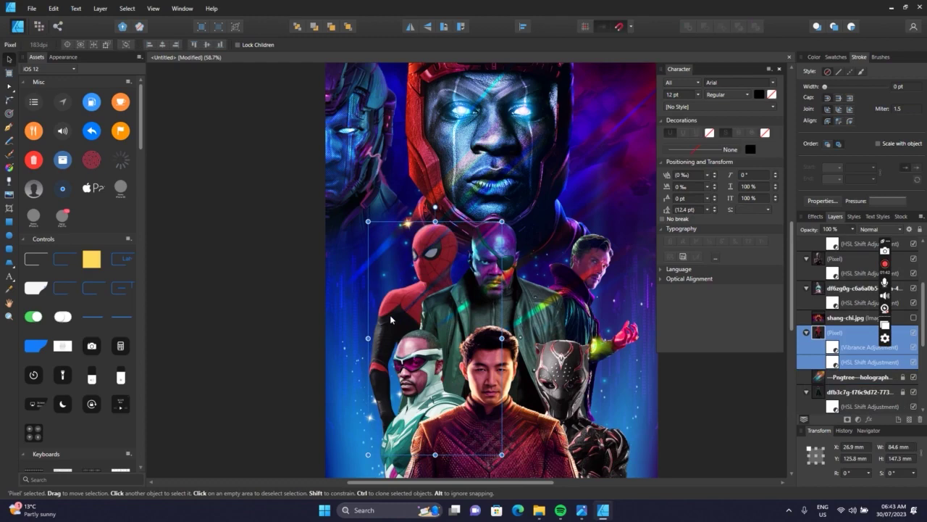
{"action": "key", "text": "ctrl+bracketright"}
{"action": "key", "text": "ctrl+bracketright"}
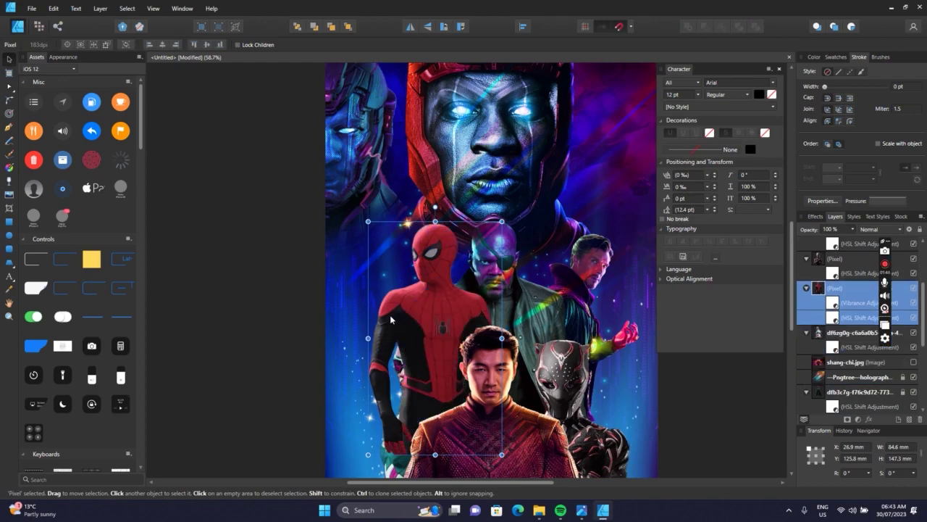
{"action": "key", "text": "ctrl+bracketleft"}
{"action": "key", "text": "ctrl+bracketleft"}
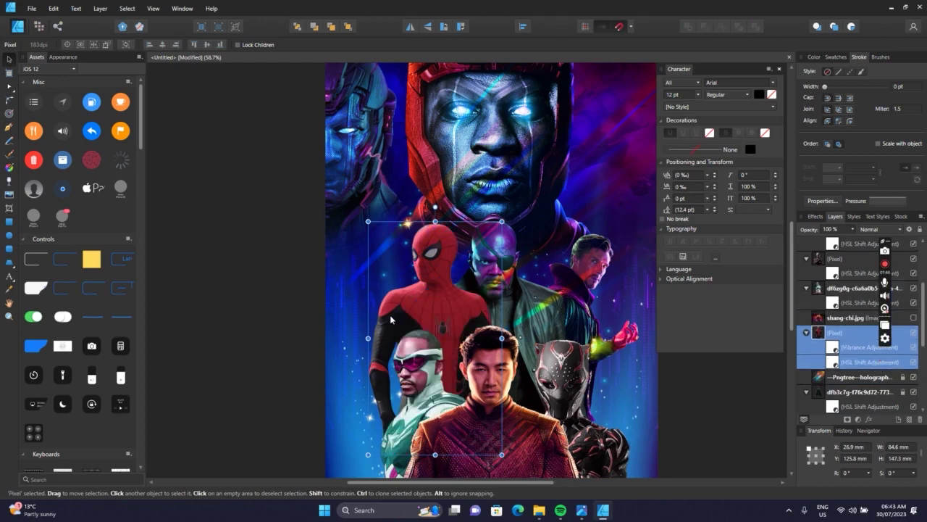
{"action": "key", "text": "ctrl+bracketleft"}
{"action": "key", "text": "ctrl+bracketleft"}
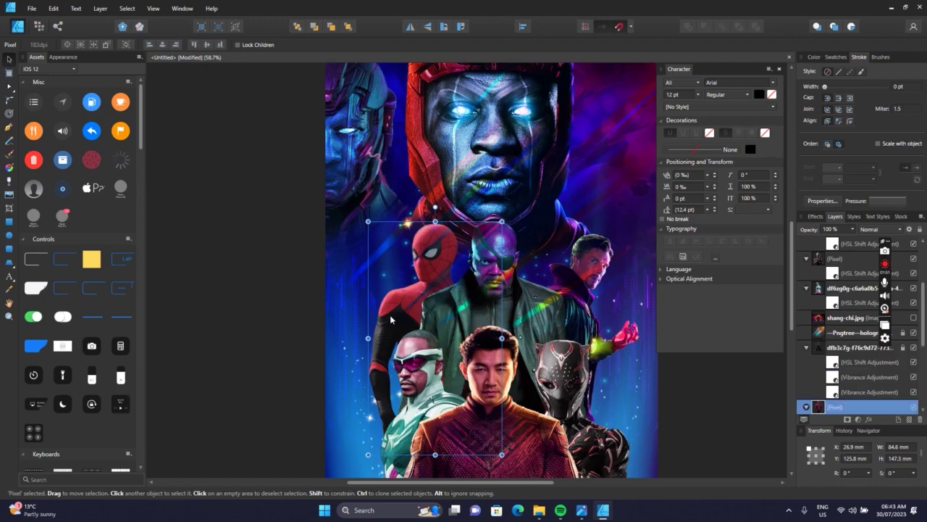
Unlock the rainbow beam image and try it lower in the layer stack, behind the Nick Fury and Spider-Man layers.
{"action": "scroll", "coordinate": [812, 362], "scroll_direction": "down", "scroll_amount": 2}
{"action": "left_click", "coordinate": [813, 393]}
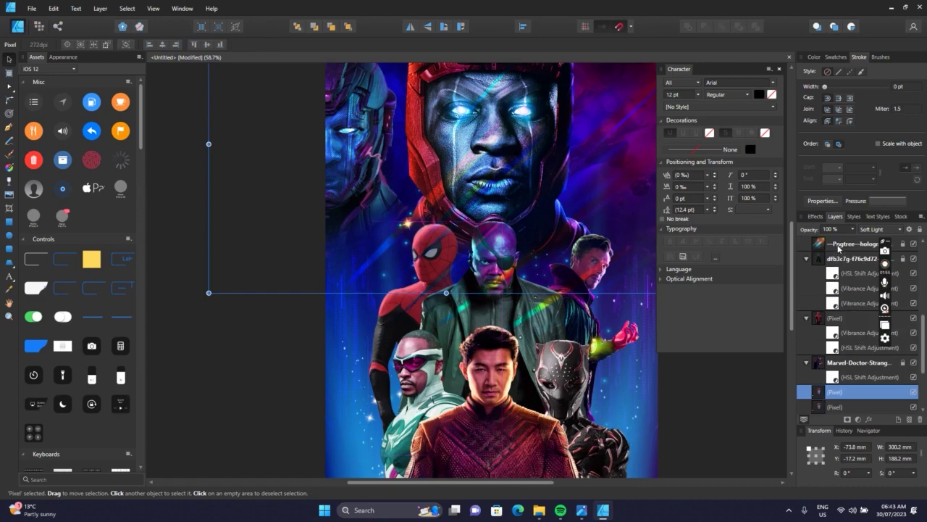
{"action": "left_click", "coordinate": [857, 245]}
{"action": "left_click", "coordinate": [903, 244]}
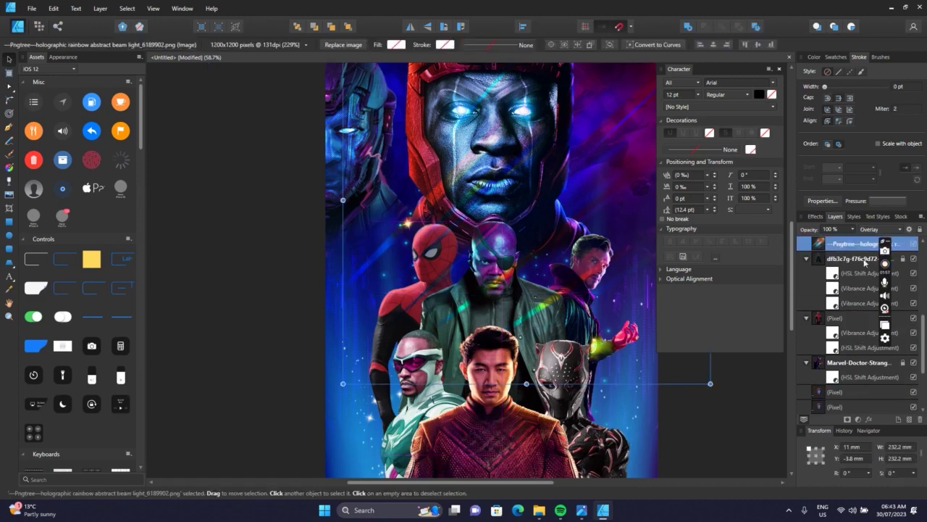
{"action": "key", "text": "ctrl+["}
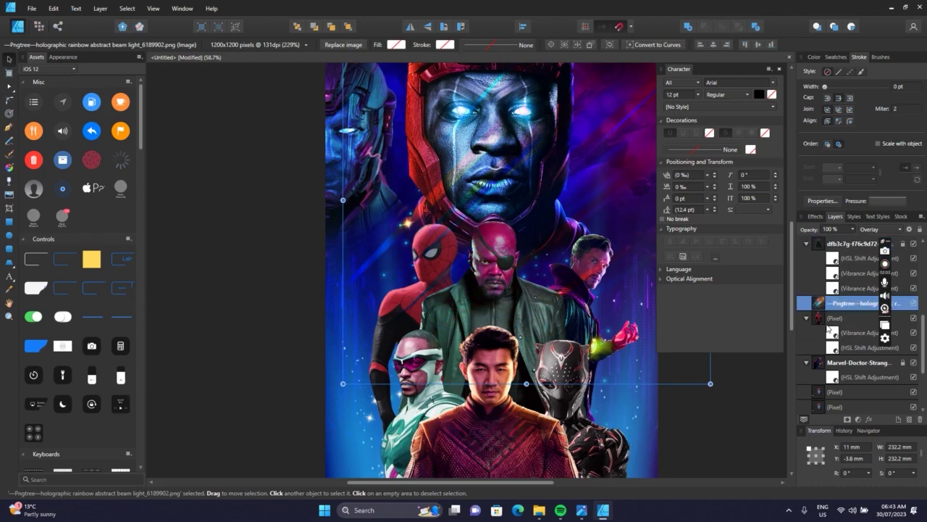
{"action": "key", "text": "ctrl+["}
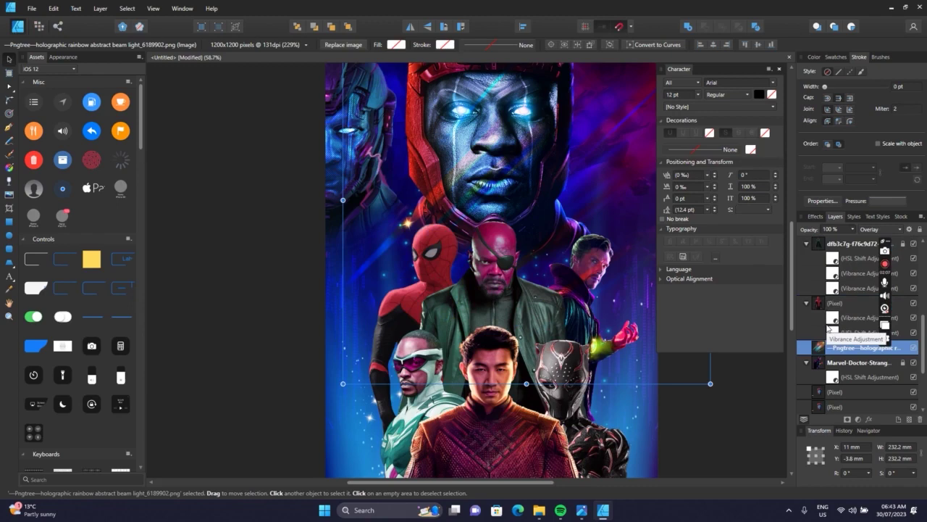
Raise the rainbow beam image back up the layer stack to just above the hidden shang-chi.jpg layer.
{"action": "key", "text": "ctrl+]"}
{"action": "key", "text": "ctrl+]"}
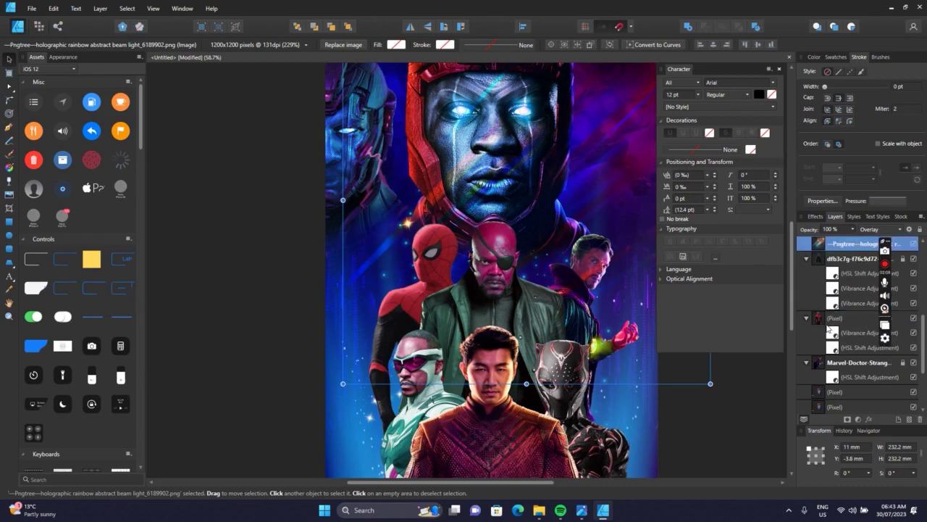
{"action": "key", "text": "ctrl+]"}
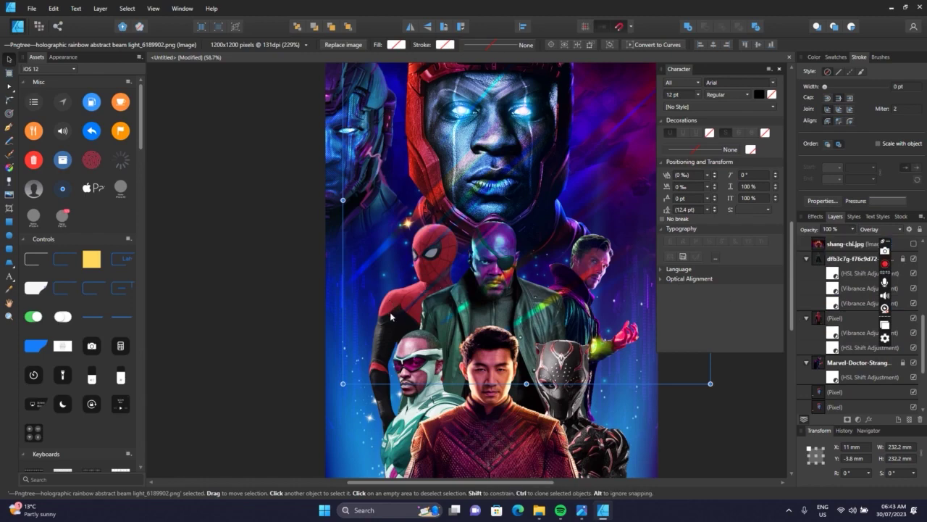
Raise the Spider-Man figure one place in the layer stack so it stands in front of Nick Fury.
{"action": "scroll", "coordinate": [854, 289], "scroll_direction": "up", "scroll_amount": 2}
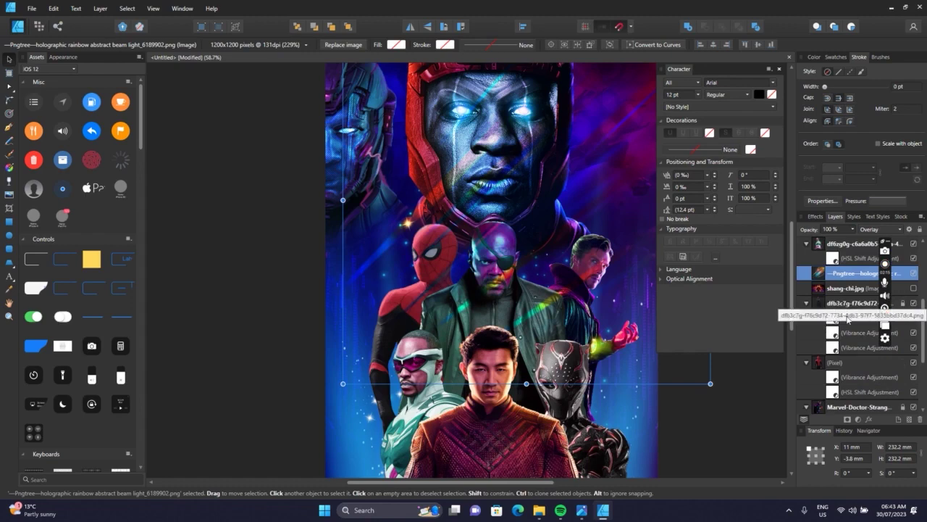
{"action": "left_click", "coordinate": [852, 365]}
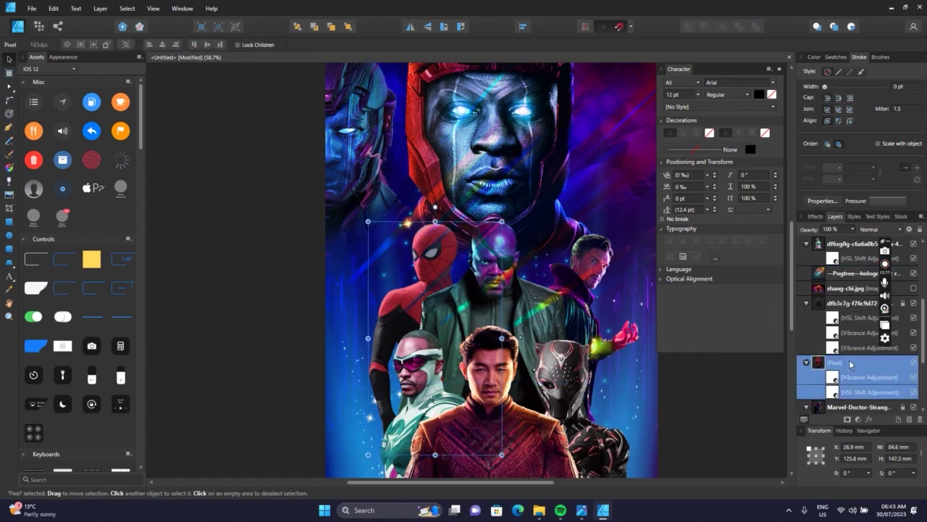
{"action": "key", "text": "ctrl+bracketright"}
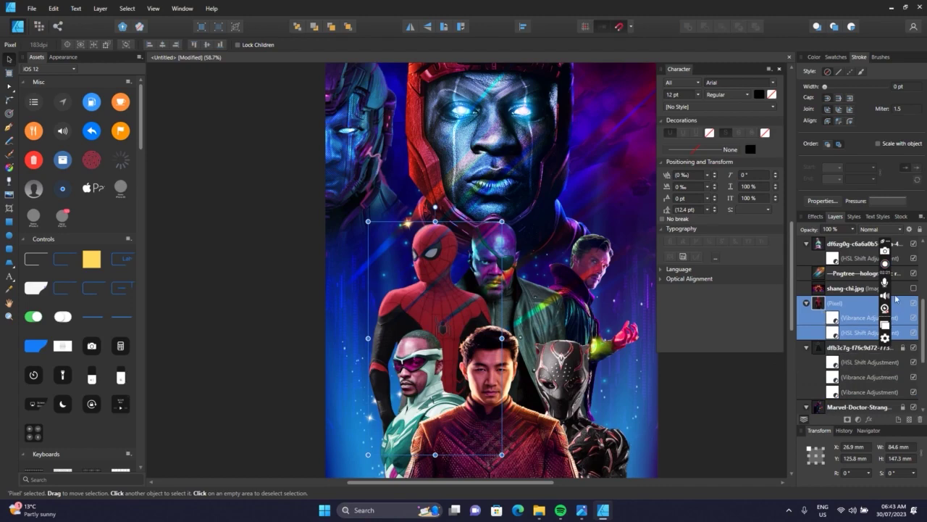
{"action": "key", "text": "shift+Up"}
{"action": "key", "text": "shift+Up"}
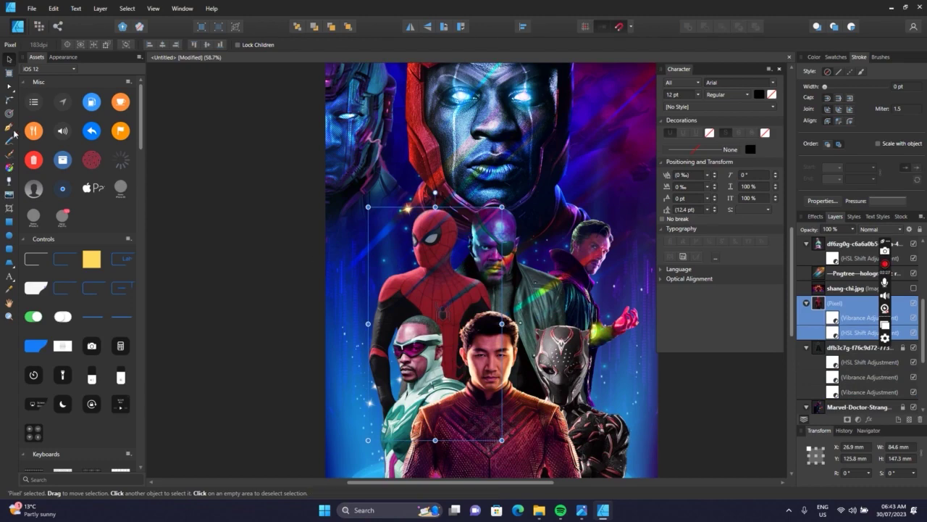
Switch to the Pixel Persona's Erase Brush and send the Spider-Man figure back behind Nick Fury.
{"action": "left_click", "coordinate": [37, 29]}
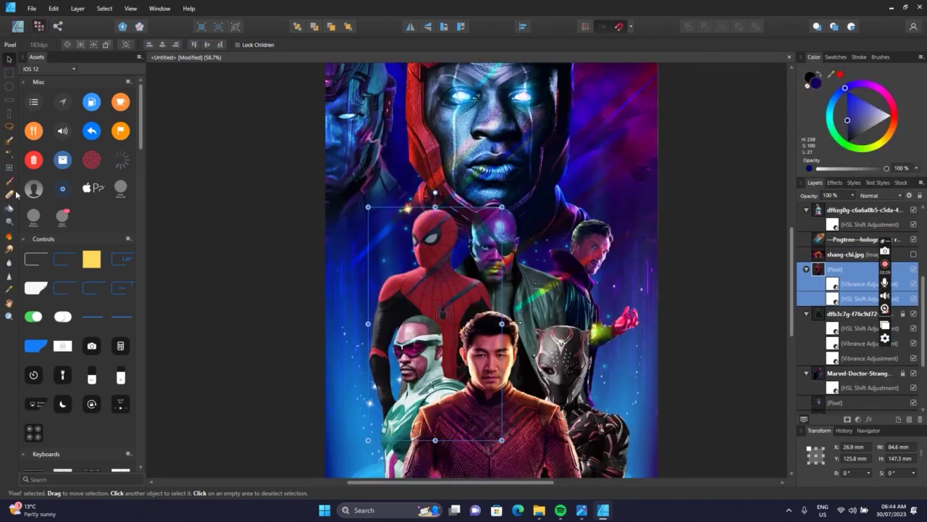
{"action": "left_click", "coordinate": [10, 194]}
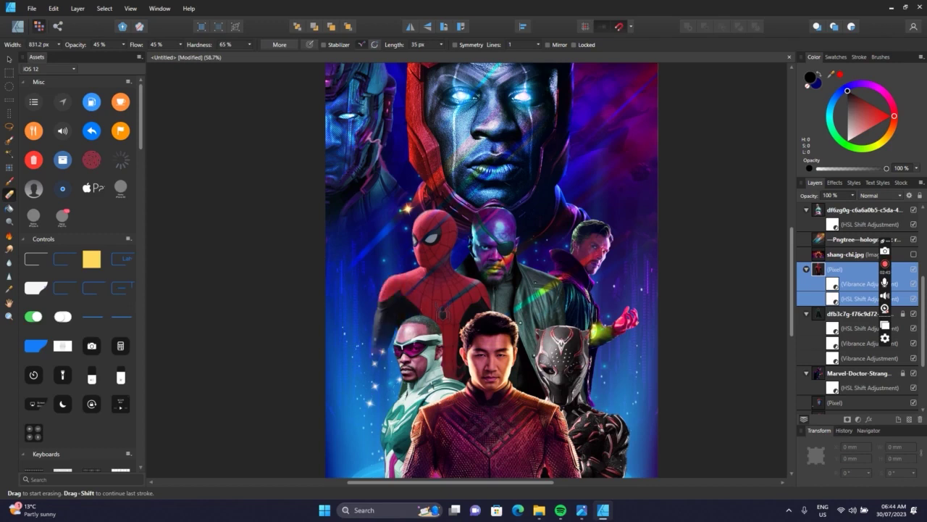
{"action": "key", "text": "ctrl+["}
Reorder the rainbow beam image to sit below shang-chi.jpg and directly above the Nick Fury layer.
{"action": "left_click", "coordinate": [854, 239]}
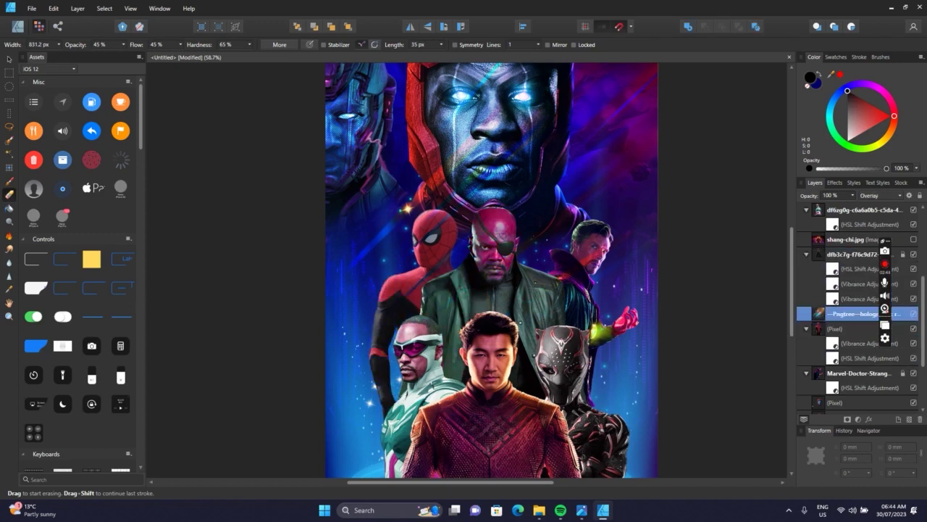
{"action": "key", "text": "ctrl+["}
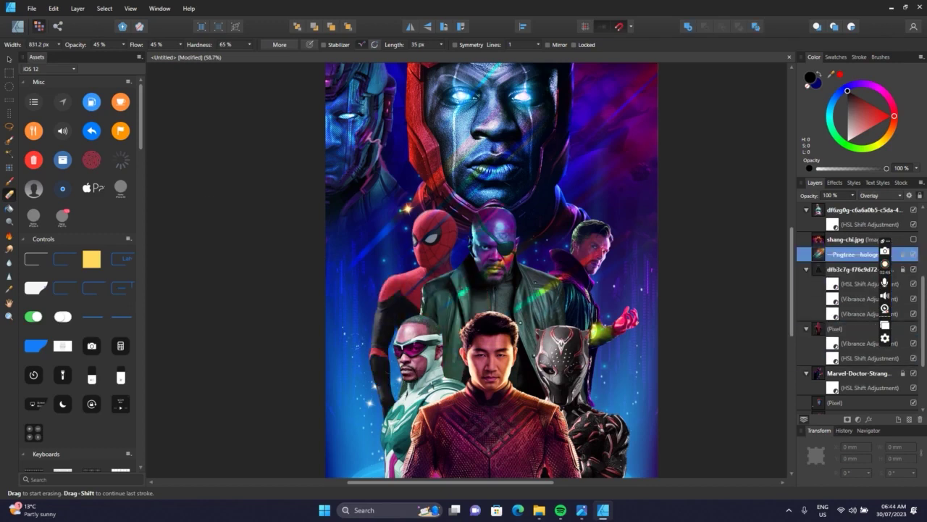
Set the Spider-Man figure's HSL adjustment to a hue shift of 6° and a saturation shift of -19%, keeping the Normal blend mode.
{"action": "left_click", "coordinate": [9, 57]}
{"action": "scroll", "coordinate": [370, 256], "scroll_direction": "down", "scroll_amount": 2}
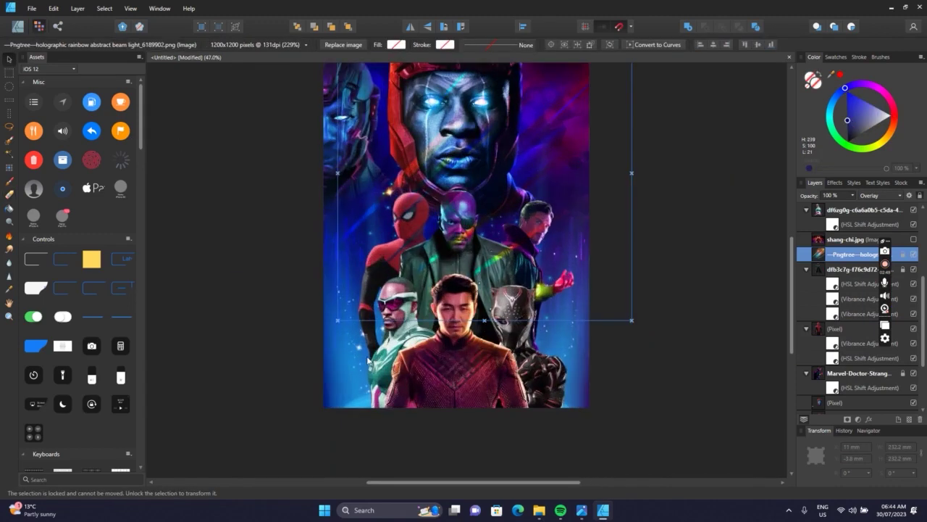
{"action": "left_click", "coordinate": [352, 376]}
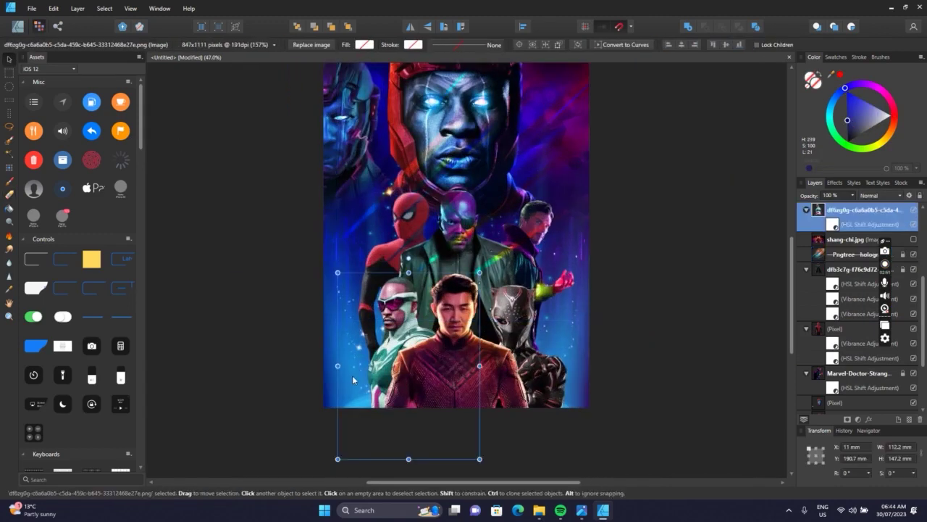
{"action": "key", "text": "ctrl+shift+["}
{"action": "left_click", "coordinate": [397, 215]}
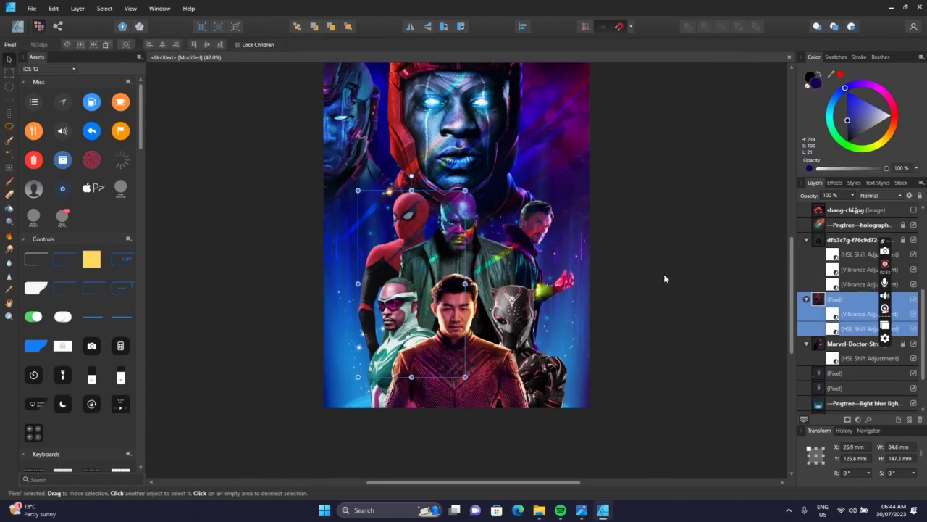
{"action": "double_click", "coordinate": [834, 330]}
{"action": "left_click", "coordinate": [765, 412]}
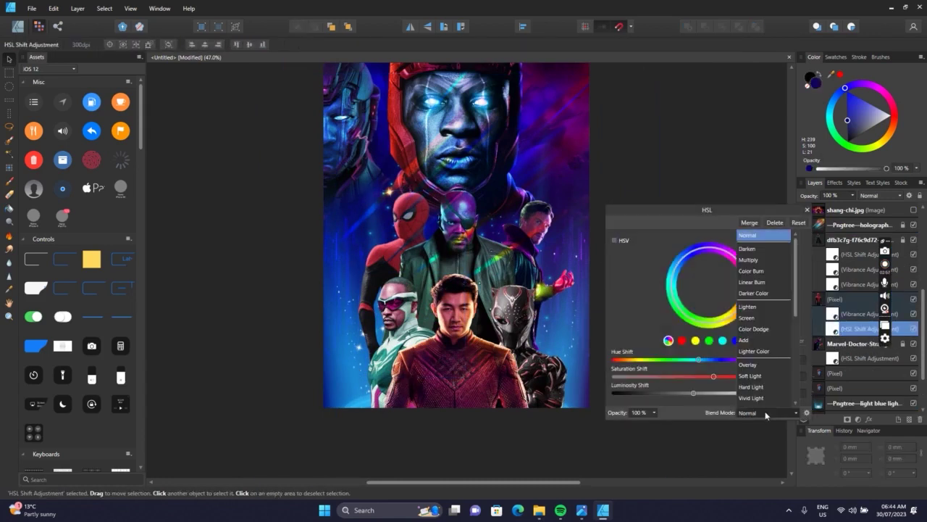
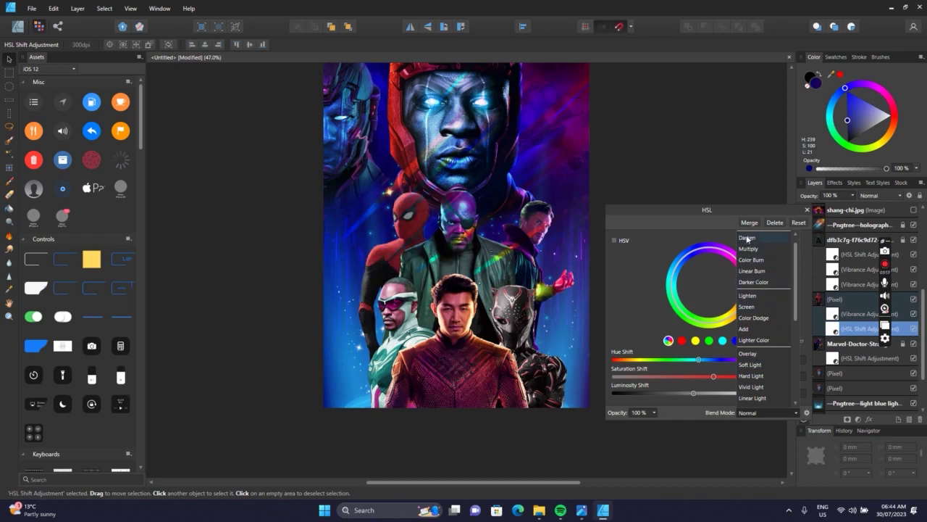
{"action": "left_click", "coordinate": [725, 216]}
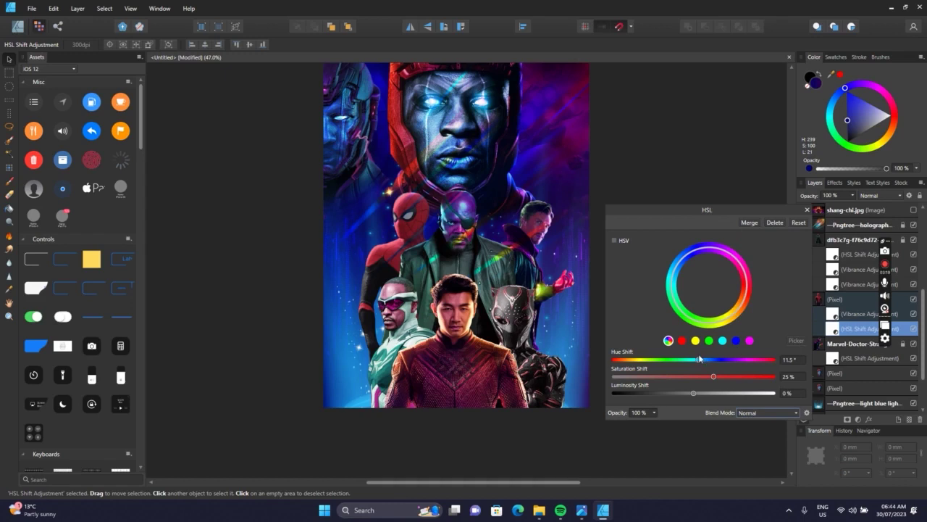
{"action": "left_click_drag", "start_coordinate": [719, 358], "coordinate": [672, 375]}
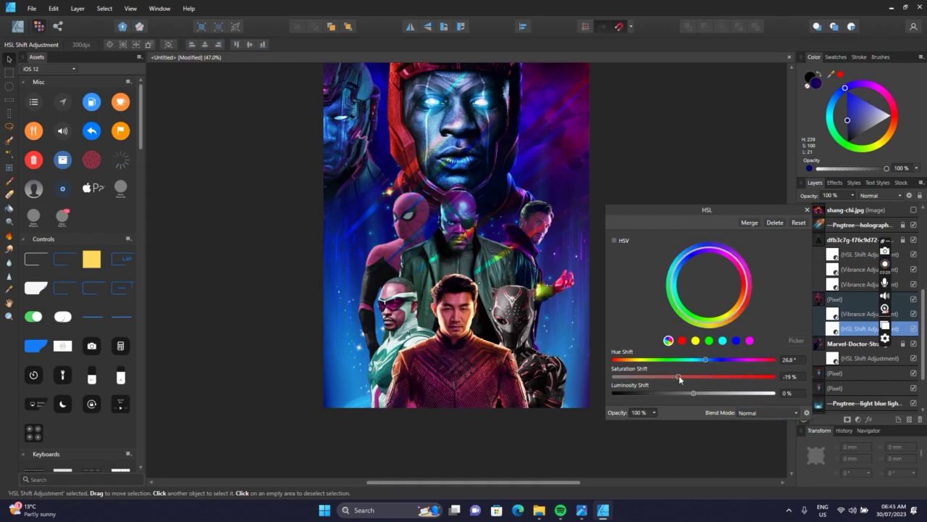
{"action": "left_click_drag", "start_coordinate": [704, 358], "coordinate": [696, 359]}
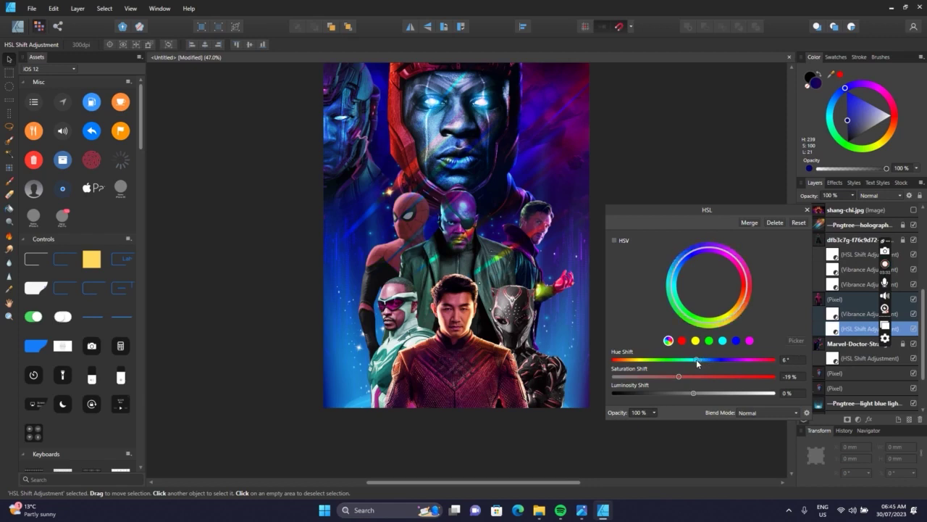
Apply a slight positive hue shift to only the reds in Spider-Man's HSL adjustment and finish the adjustment.
{"action": "left_click", "coordinate": [682, 340]}
{"action": "mouse_move", "coordinate": [699, 360]}
{"action": "left_mouse_down"}
{"action": "mouse_move", "coordinate": [713, 360]}
{"action": "mouse_move", "coordinate": [696, 360]}
{"action": "left_mouse_up"}
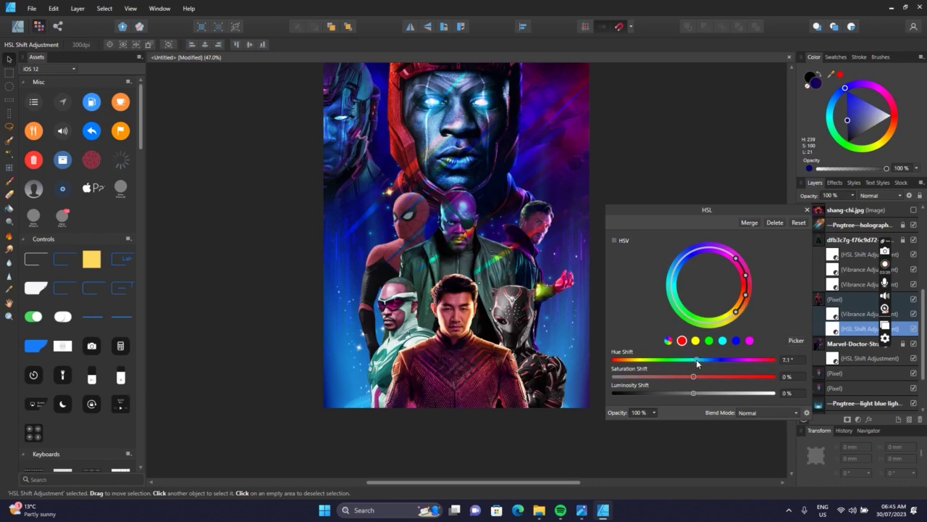
{"action": "left_click_drag", "start_coordinate": [703, 359], "coordinate": [701, 365]}
{"action": "left_click", "coordinate": [807, 210]}
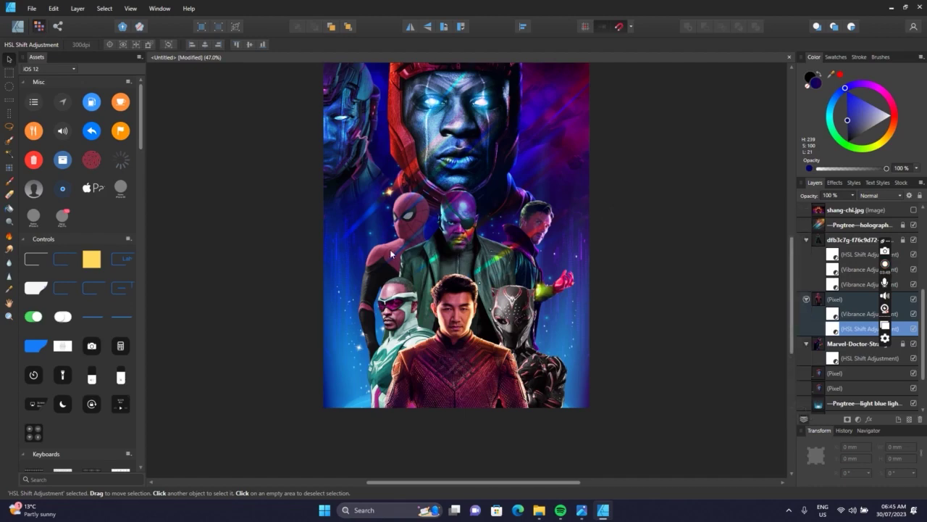
Check the KANG DYNASTY.jpg reference, unlock the rainbow beam image and enlarge it to about 303.7 mm square.
{"action": "scroll", "coordinate": [419, 258], "scroll_direction": "up", "scroll_amount": 1}
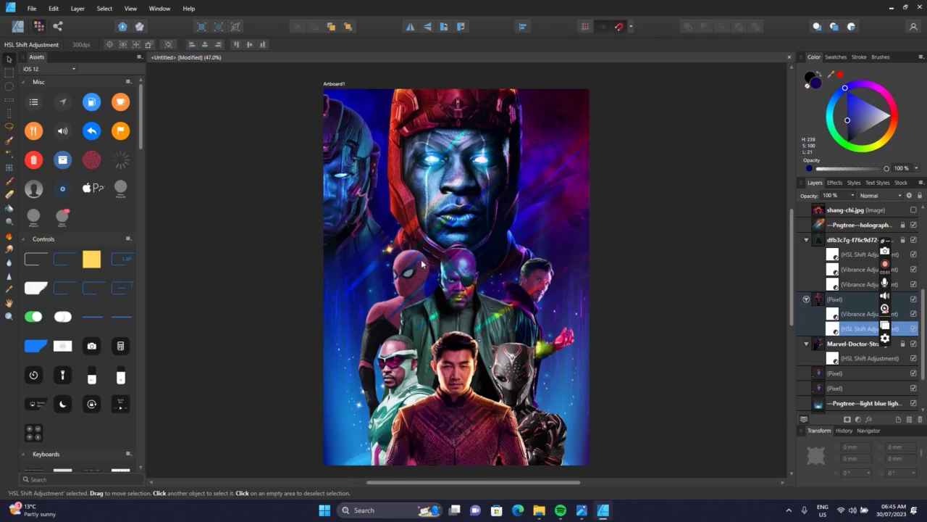
{"action": "key", "text": "alt+Tab"}
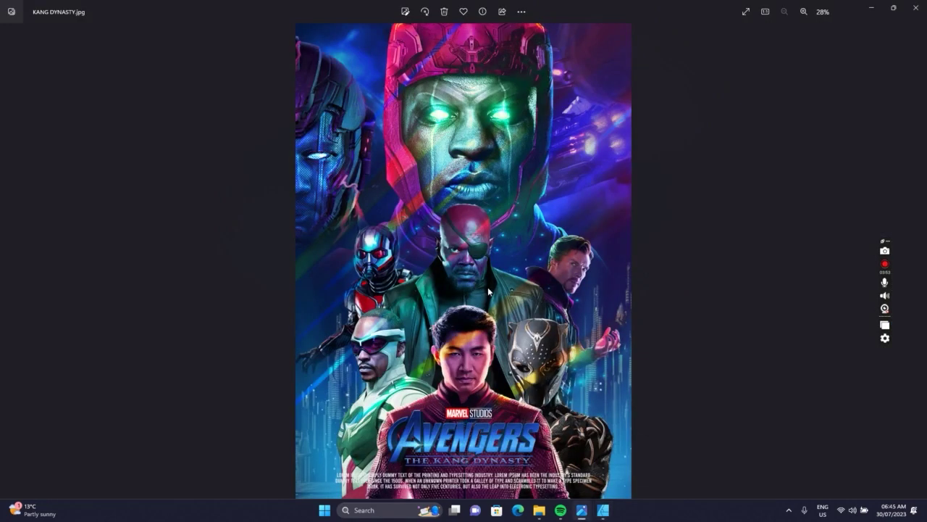
{"action": "key", "text": "alt+Tab"}
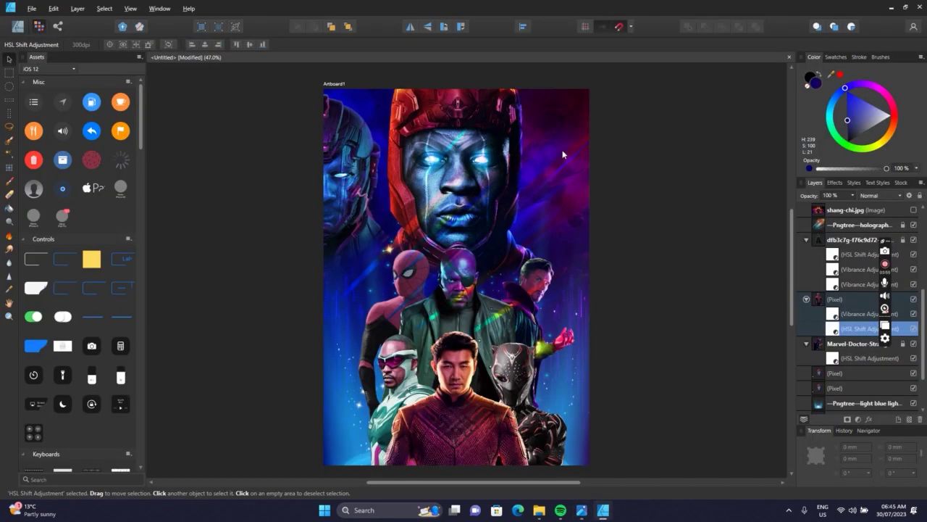
{"action": "left_click", "coordinate": [562, 149]}
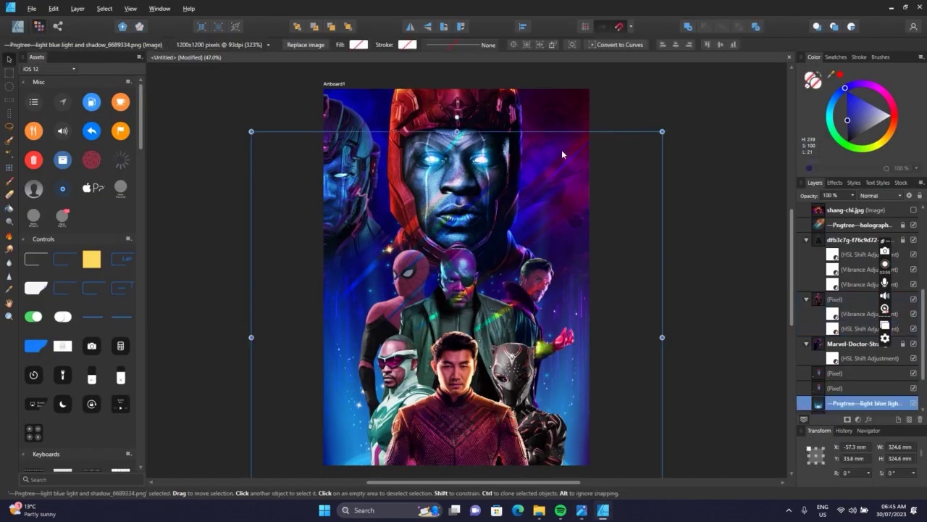
{"action": "left_click", "coordinate": [842, 227]}
{"action": "left_click", "coordinate": [899, 225]}
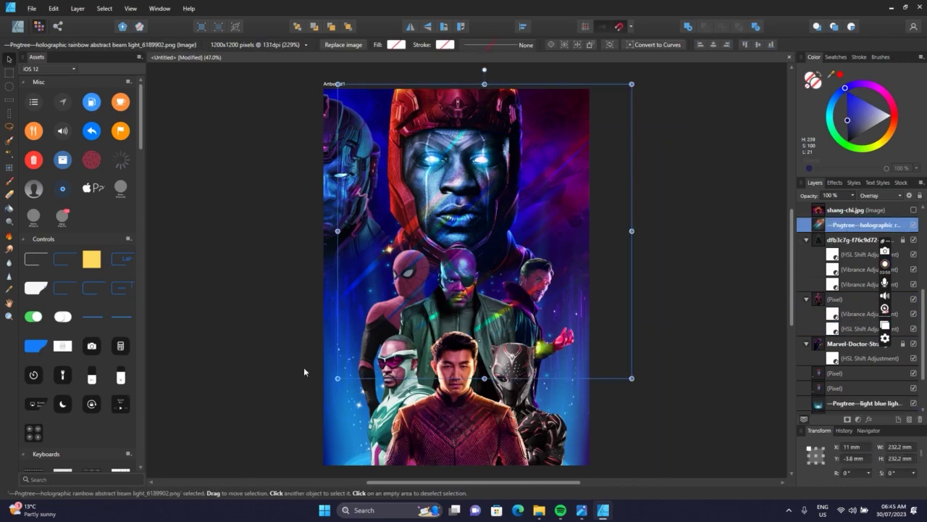
{"action": "left_click_drag", "start_coordinate": [336, 378], "coordinate": [282, 482]}
{"action": "scroll", "coordinate": [470, 311], "scroll_direction": "up", "scroll_amount": 3}
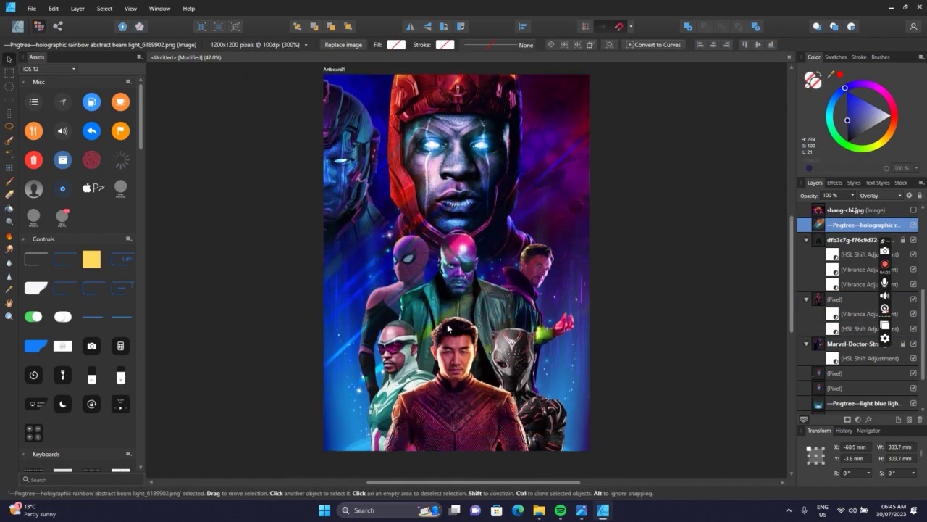
Reposition the enlarged rainbow beam image so its lower edge meets the artboard's, at about X -51.8 mm, Y -6.7 mm.
{"action": "scroll", "coordinate": [472, 298], "scroll_direction": "down", "scroll_amount": 1}
{"action": "left_click_drag", "start_coordinate": [472, 297], "coordinate": [487, 286]}
{"action": "scroll", "coordinate": [487, 290], "scroll_direction": "down", "scroll_amount": 1}
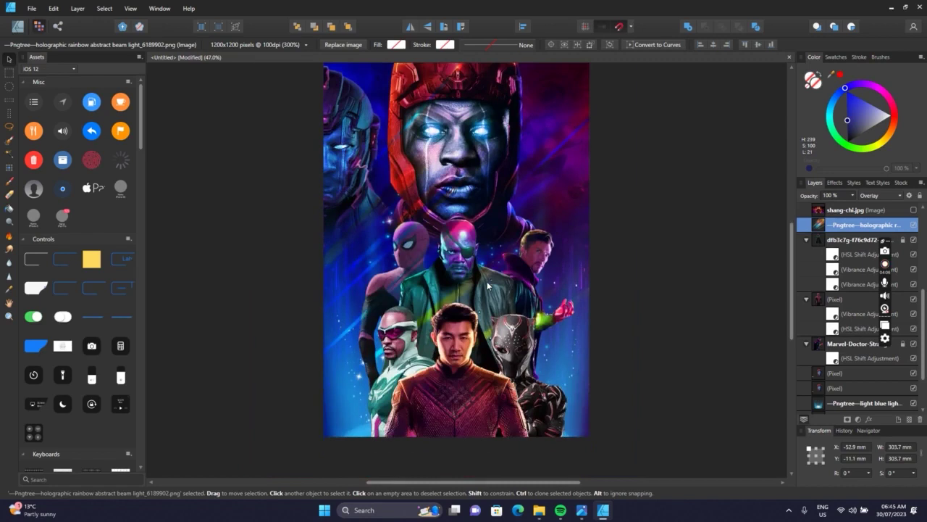
{"action": "left_click_drag", "start_coordinate": [489, 308], "coordinate": [489, 309]}
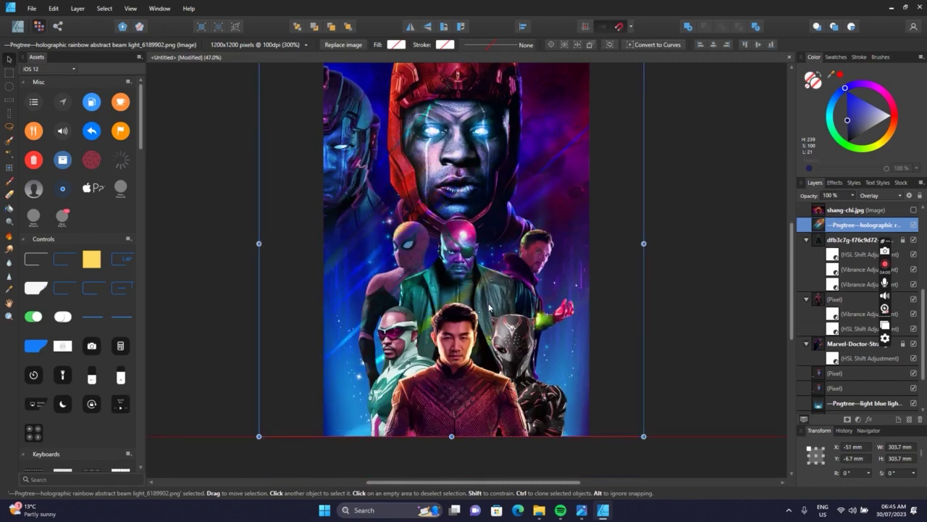
{"action": "left_click_drag", "start_coordinate": [490, 308], "coordinate": [489, 306]}
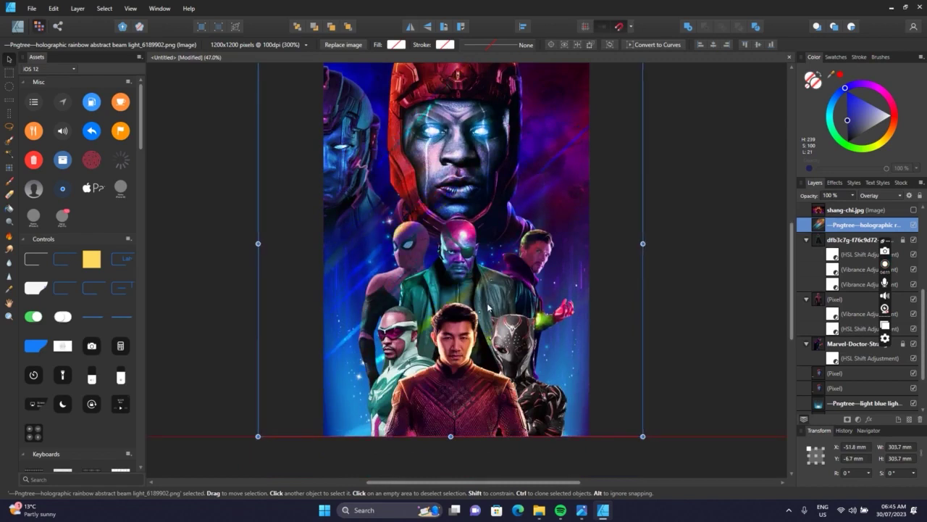
{"action": "scroll", "coordinate": [488, 305], "scroll_direction": "up", "scroll_amount": 1}
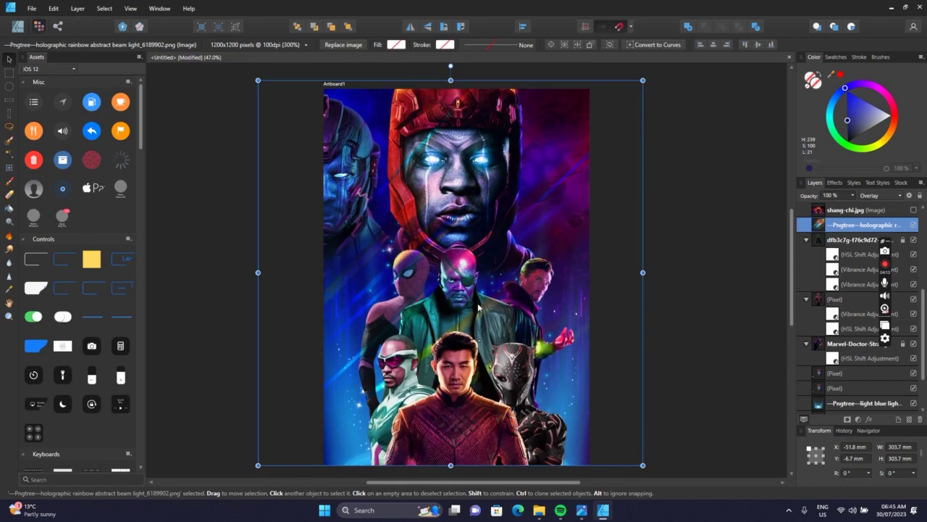
{"action": "scroll", "coordinate": [481, 294], "scroll_direction": "down", "scroll_amount": 1}
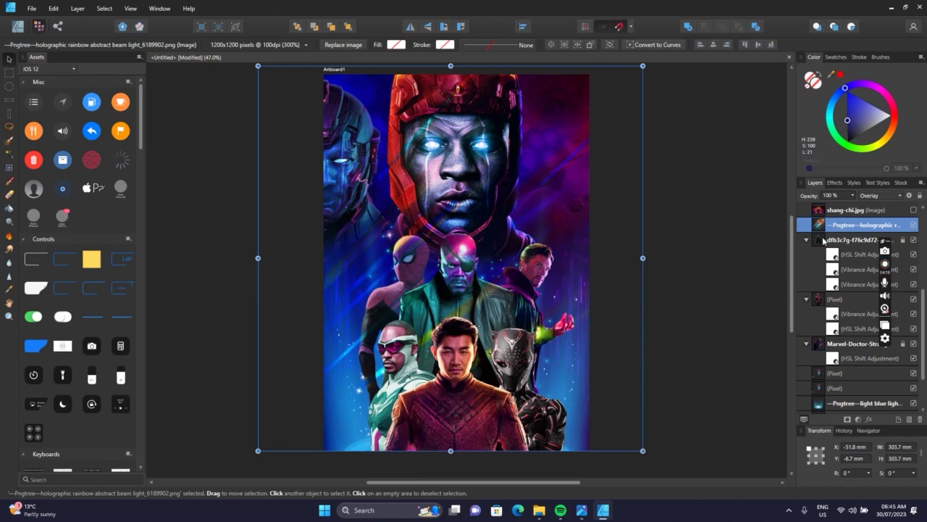
Preview blend modes such as Saturation, Average and Contrast Negate on the rainbow beam image, keep Overlay, and compare the poster with the reference.
{"action": "left_click", "coordinate": [874, 197]}
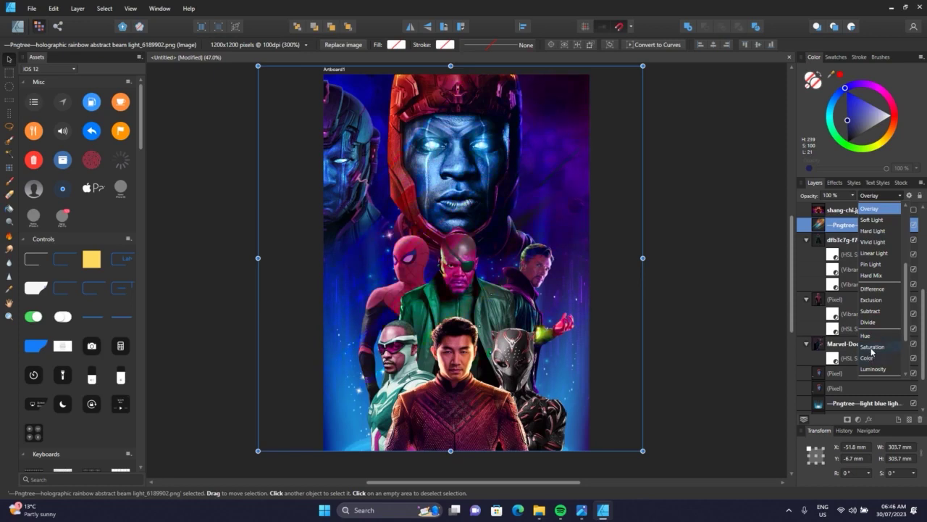
{"action": "scroll", "coordinate": [871, 352], "scroll_direction": "down", "scroll_amount": 1}
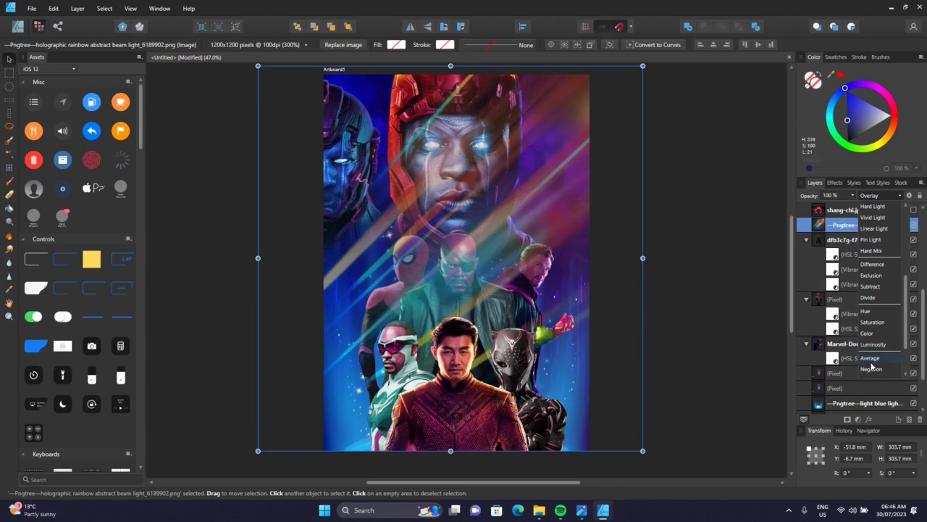
{"action": "scroll", "coordinate": [873, 368], "scroll_direction": "down", "scroll_amount": 2}
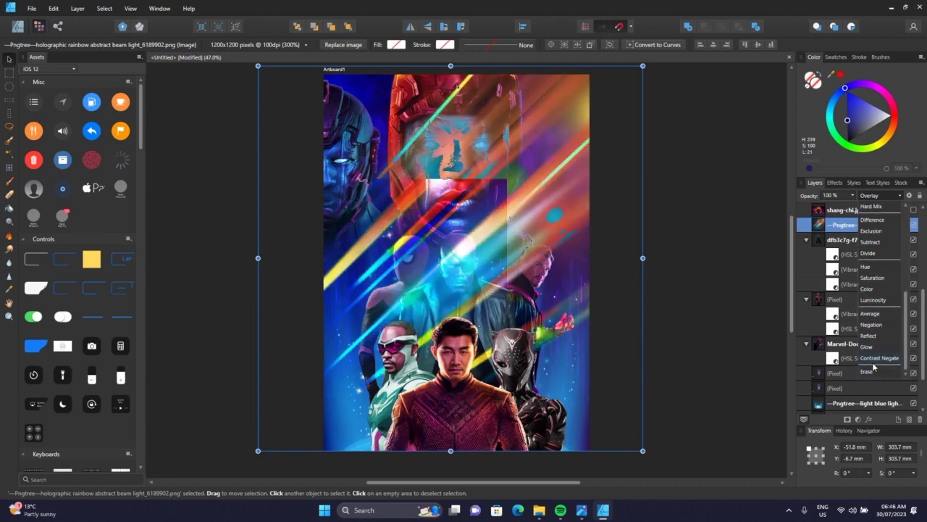
{"action": "left_click", "coordinate": [685, 296]}
{"action": "left_click", "coordinate": [686, 295]}
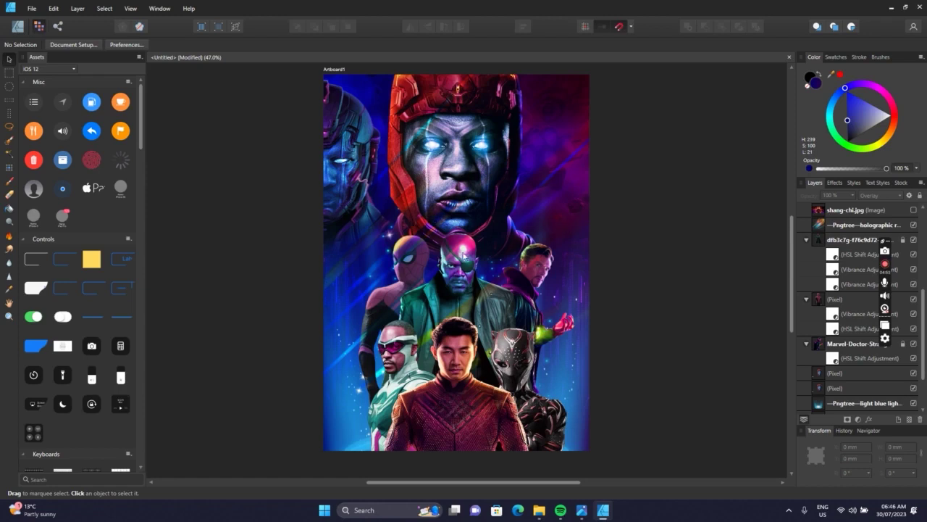
{"action": "scroll", "coordinate": [520, 241], "scroll_direction": "up", "scroll_amount": 1}
{"action": "scroll", "coordinate": [489, 268], "scroll_direction": "down", "scroll_amount": 1}
{"action": "key", "text": "alt+Tab"}
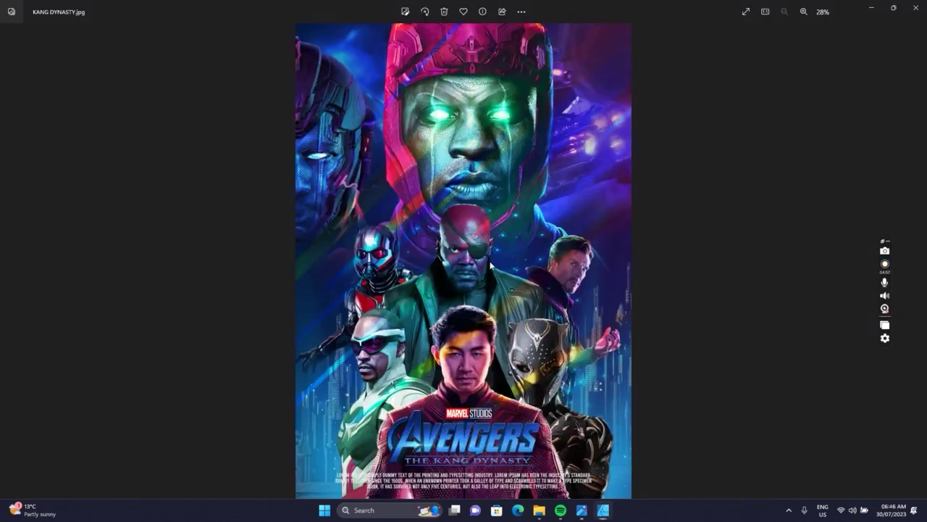
{"action": "key", "text": "alt+Tab"}
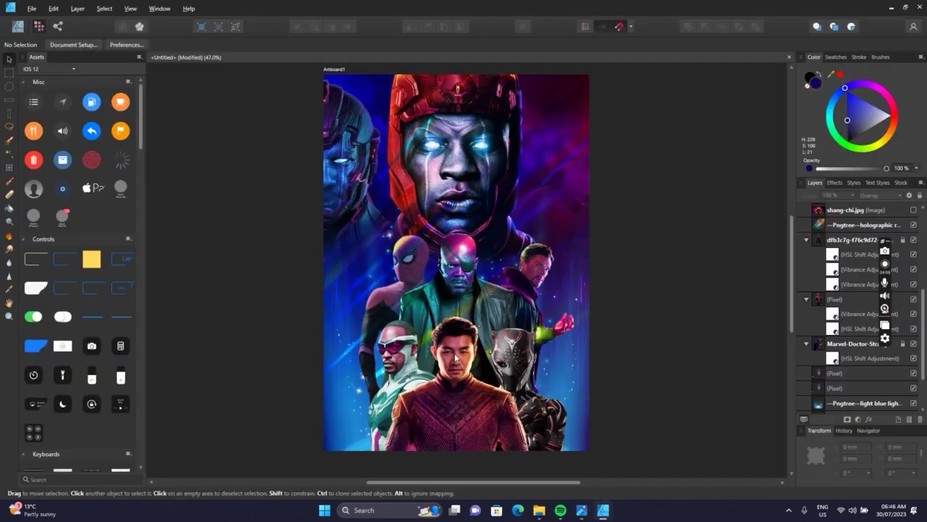
Set the hue shift in the Shang-Chi figure's HSL adjustment to about 46.6°.
{"action": "left_click", "coordinate": [464, 340]}
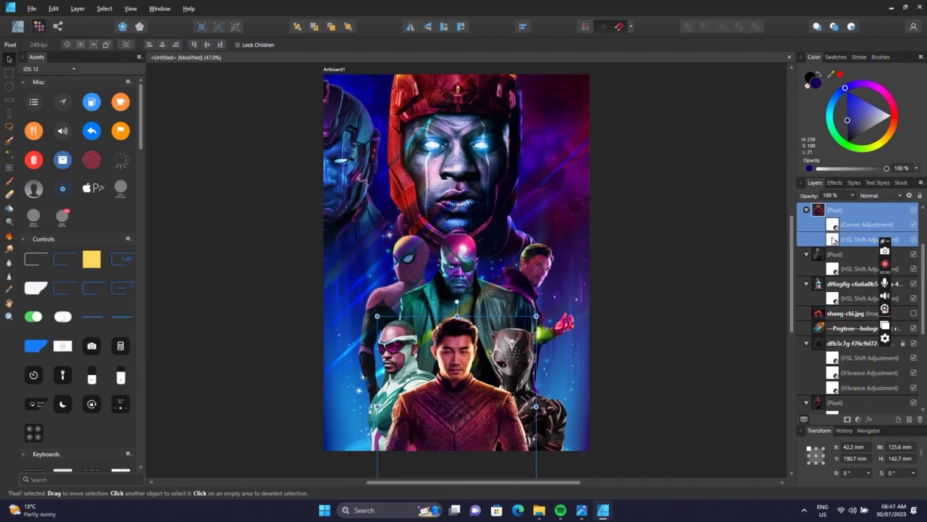
{"action": "double_click", "coordinate": [833, 240]}
{"action": "left_click_drag", "start_coordinate": [709, 362], "coordinate": [715, 363]}
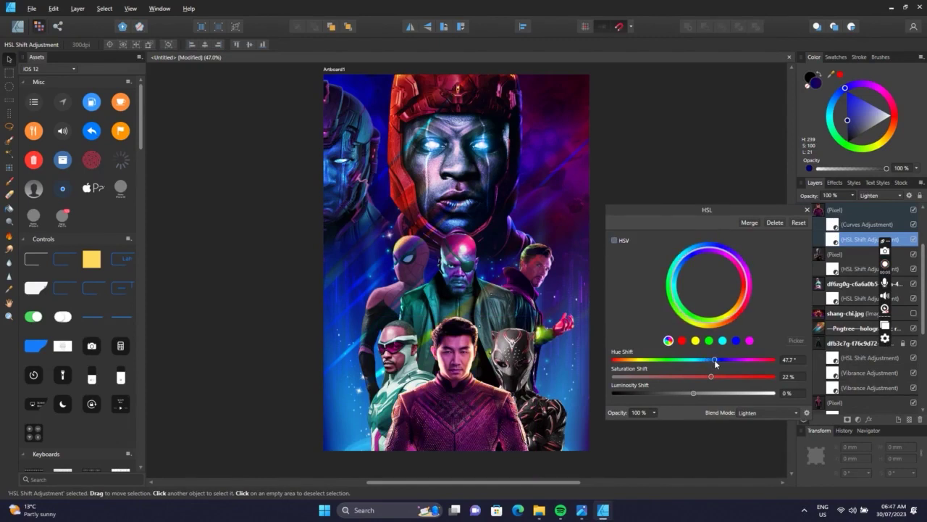
{"action": "left_click_drag", "start_coordinate": [715, 359], "coordinate": [713, 359]}
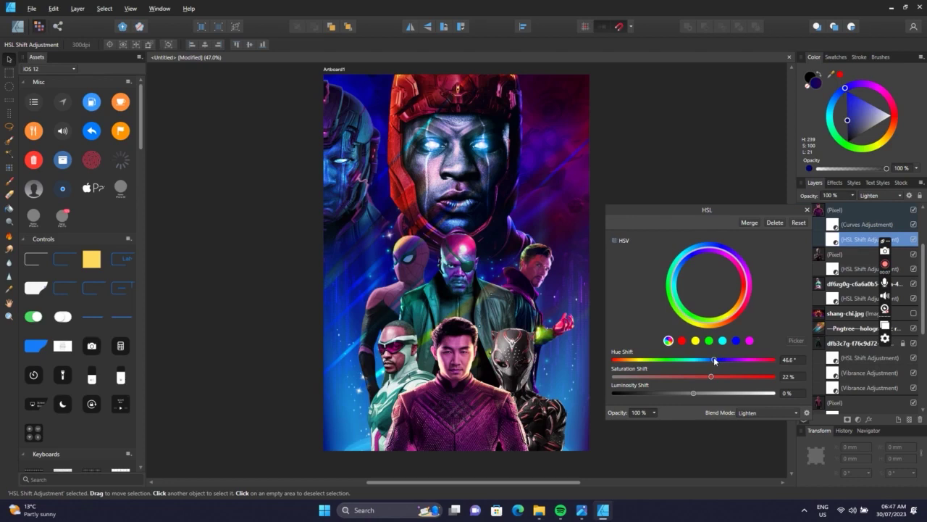
{"action": "left_click", "coordinate": [807, 210]}
Set the hue shift in the Black Panther figure's HSL adjustment to about 69.6°.
{"action": "left_click", "coordinate": [517, 360]}
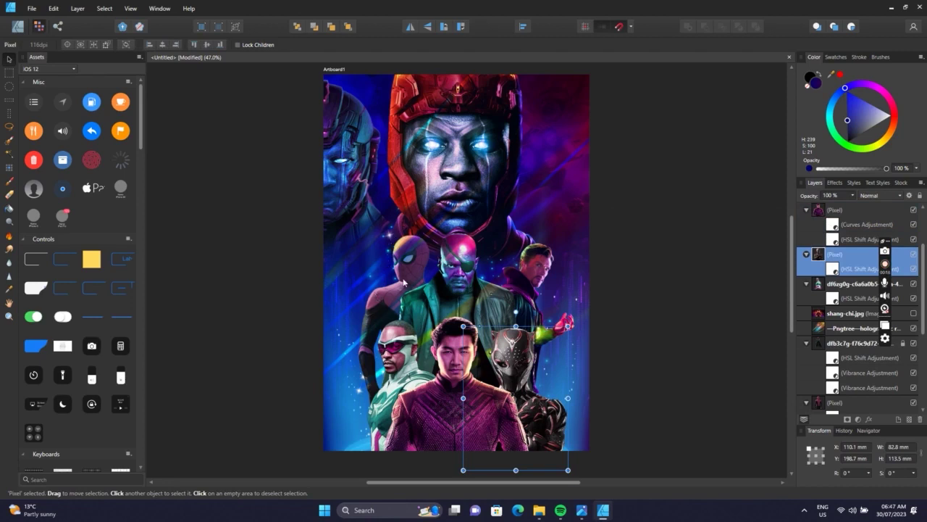
{"action": "double_click", "coordinate": [835, 270]}
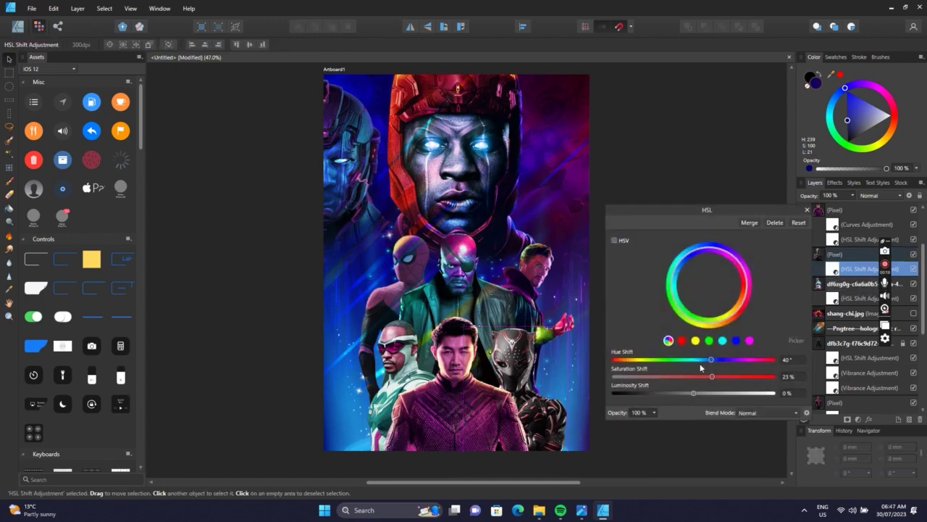
{"action": "left_click_drag", "start_coordinate": [712, 361], "coordinate": [725, 363]}
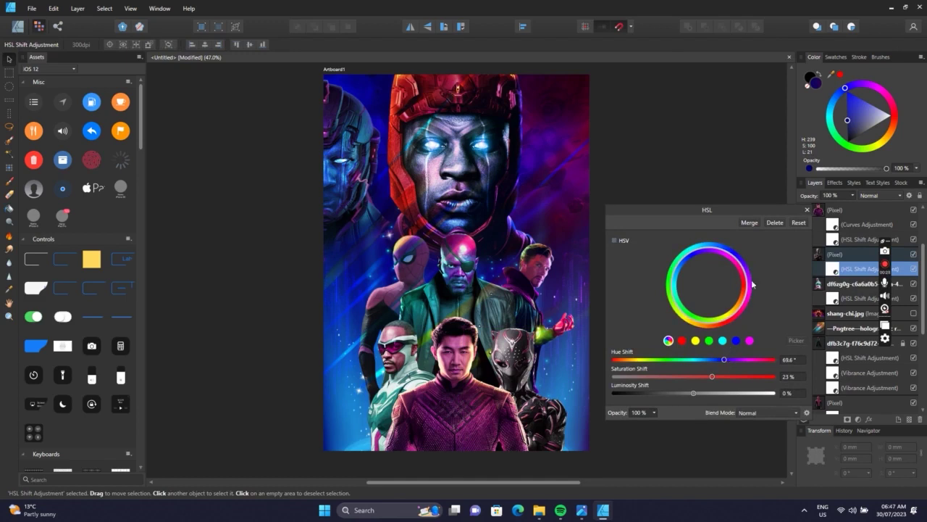
{"action": "left_click", "coordinate": [807, 210]}
Select the Shang-Chi figure and go over it with the Sharpen Brush in Clarity mode.
{"action": "left_click", "coordinate": [463, 393]}
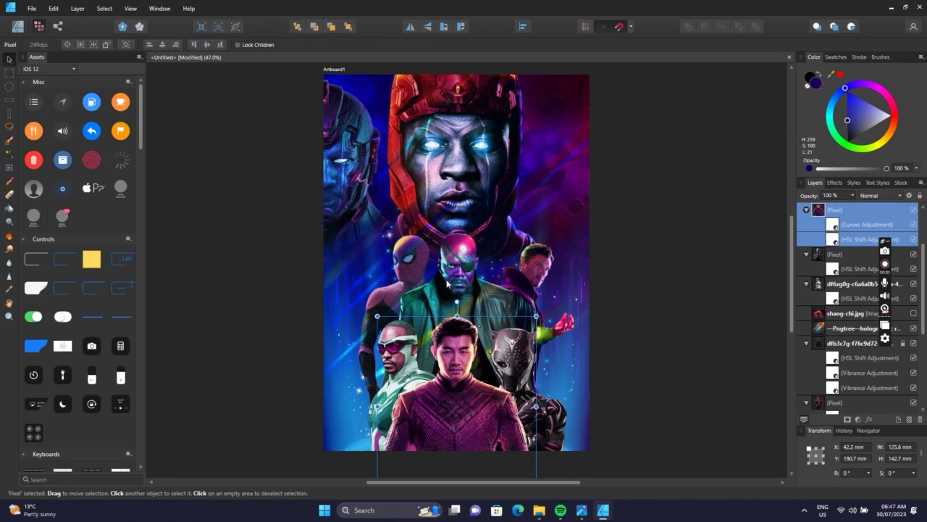
{"action": "left_click", "coordinate": [463, 266]}
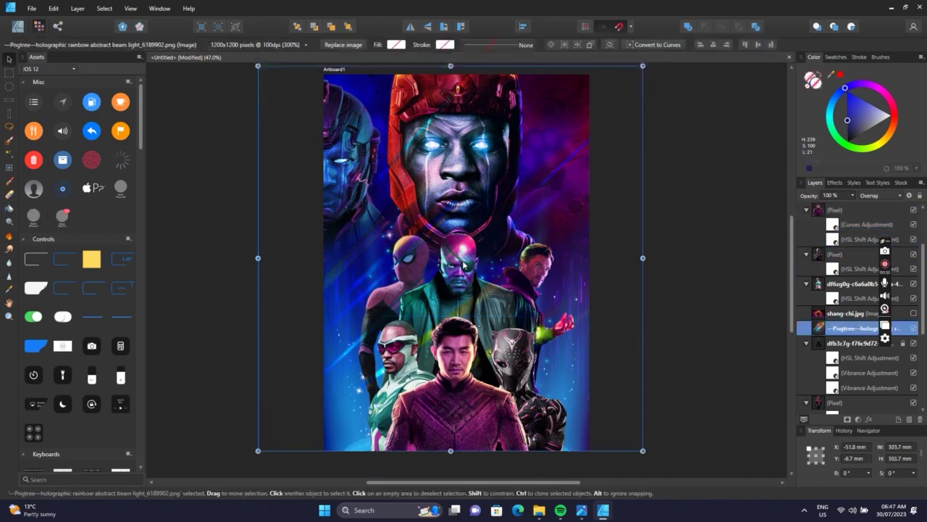
{"action": "left_click", "coordinate": [461, 388]}
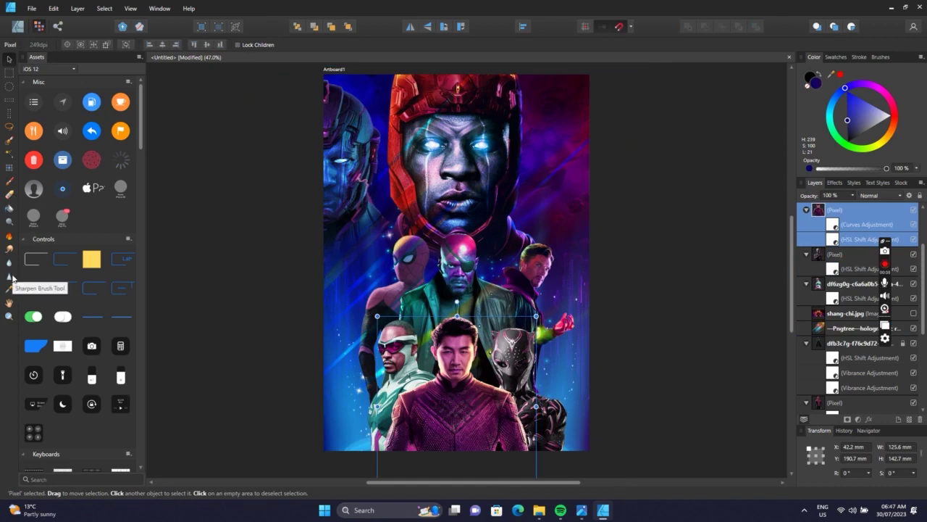
{"action": "left_click", "coordinate": [9, 276]}
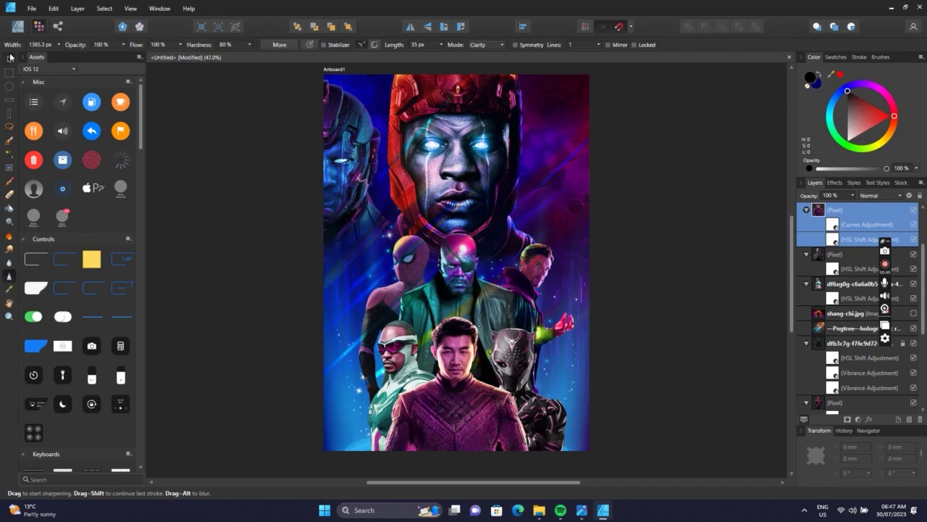
{"action": "left_click", "coordinate": [9, 57]}
Sharpen the Falcon figure with a short Sharpen Brush stroke in Clarity mode.
{"action": "left_click", "coordinate": [390, 358]}
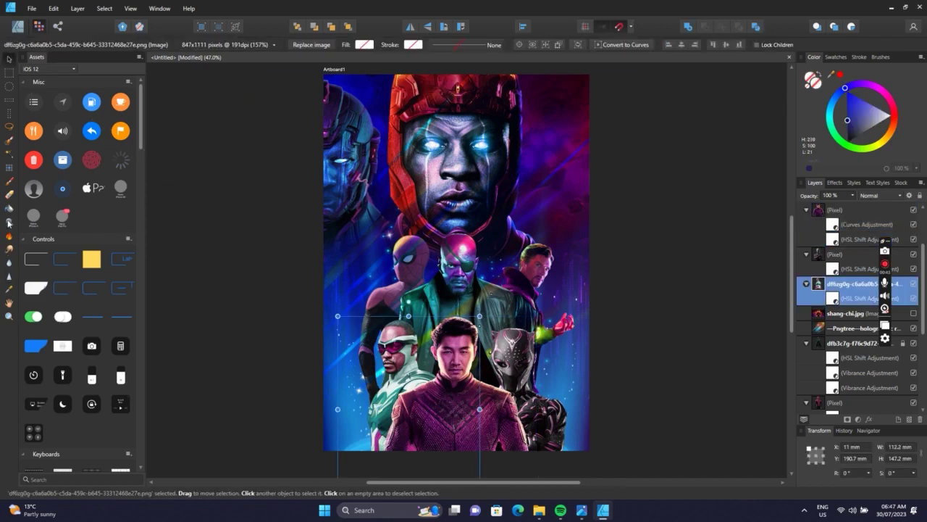
{"action": "left_click", "coordinate": [10, 275]}
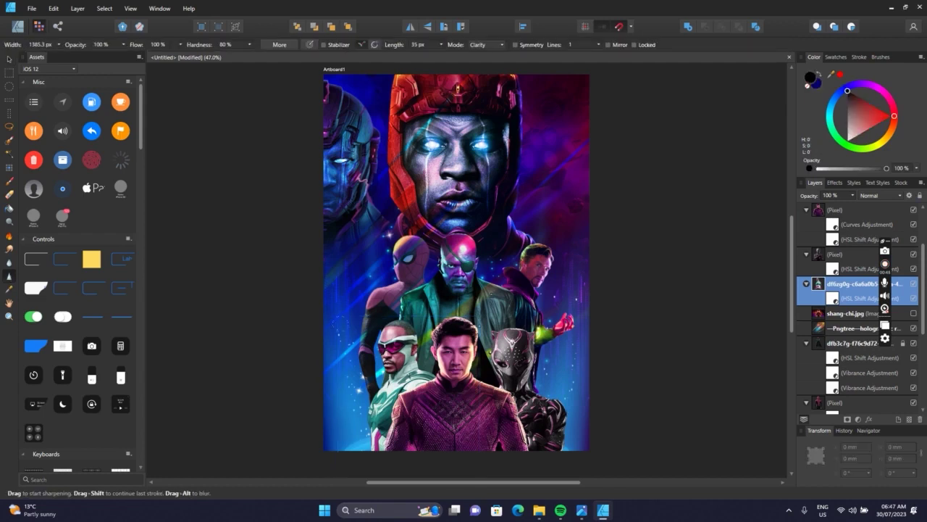
{"action": "left_click_drag", "start_coordinate": [405, 362], "coordinate": [406, 373]}
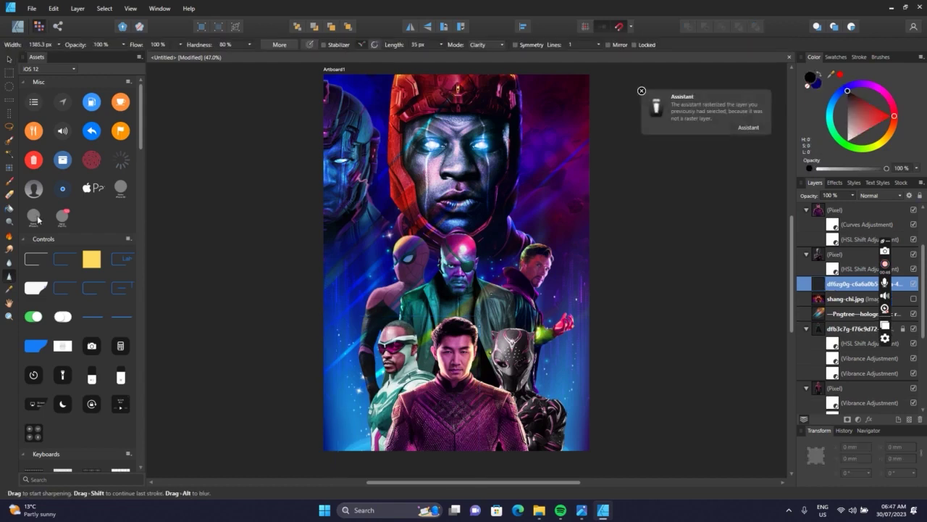
{"action": "left_click", "coordinate": [10, 58]}
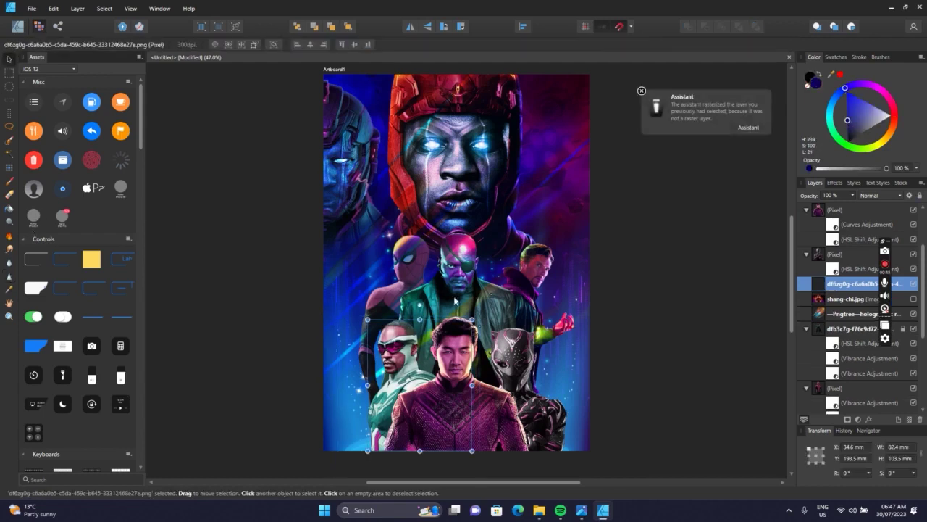
Select the Black Panther figure and go over it with the Sharpen Brush in Clarity mode.
{"action": "left_click", "coordinate": [835, 254]}
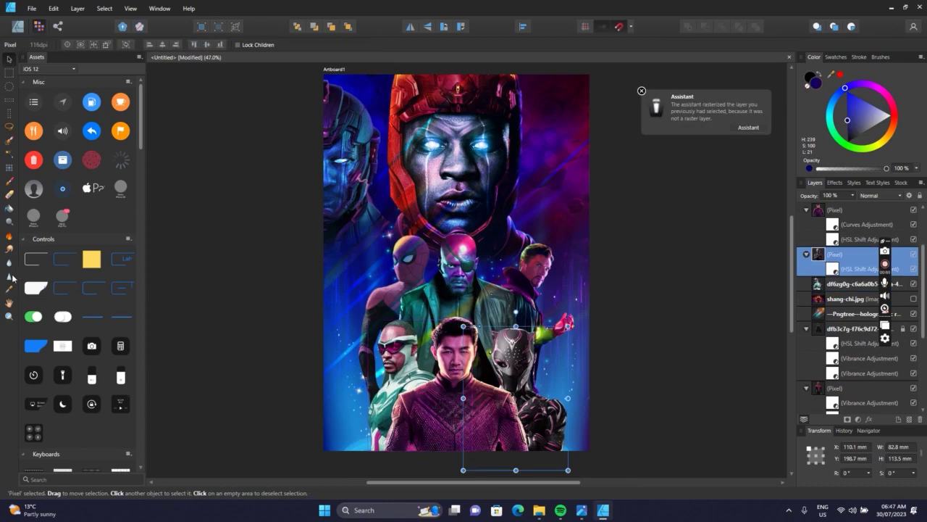
{"action": "left_click", "coordinate": [9, 276]}
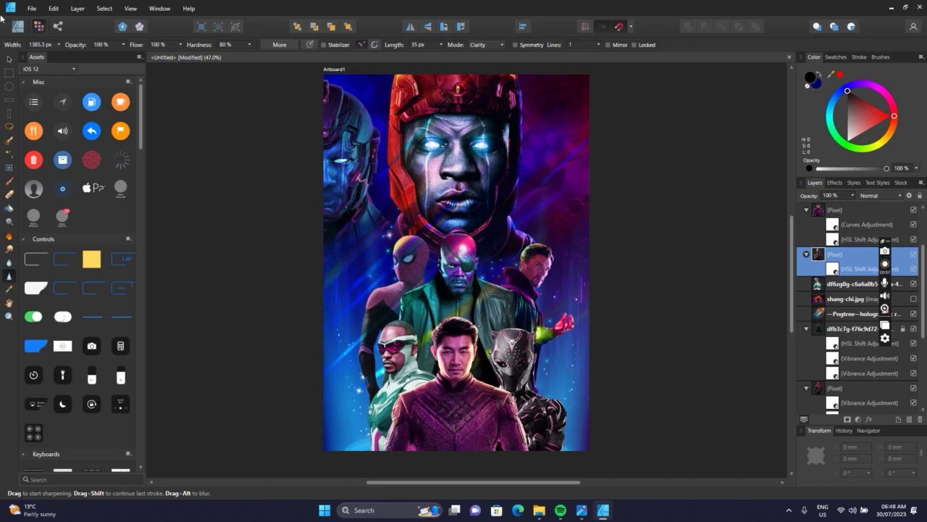
{"action": "left_click", "coordinate": [10, 59]}
Lock the holographic rainbow beam image so it cannot be moved.
{"action": "left_click", "coordinate": [465, 247]}
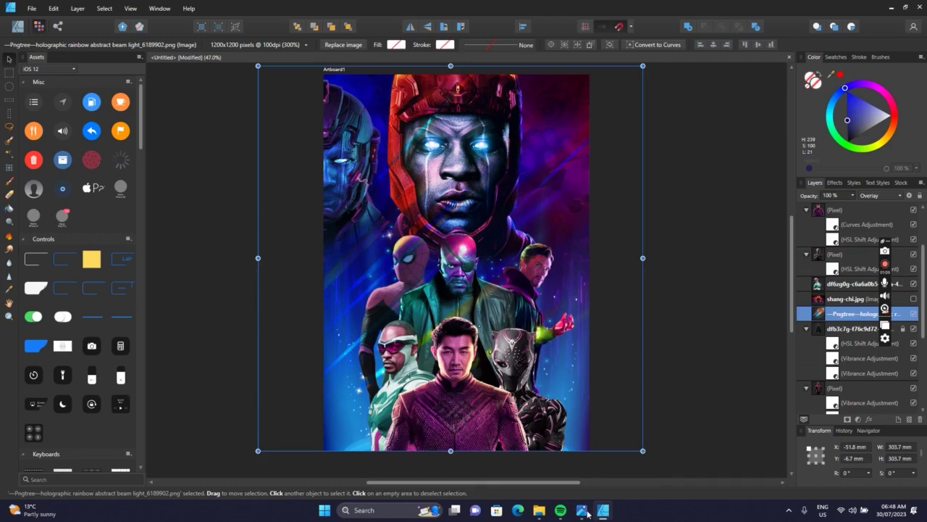
{"action": "left_click", "coordinate": [585, 477]}
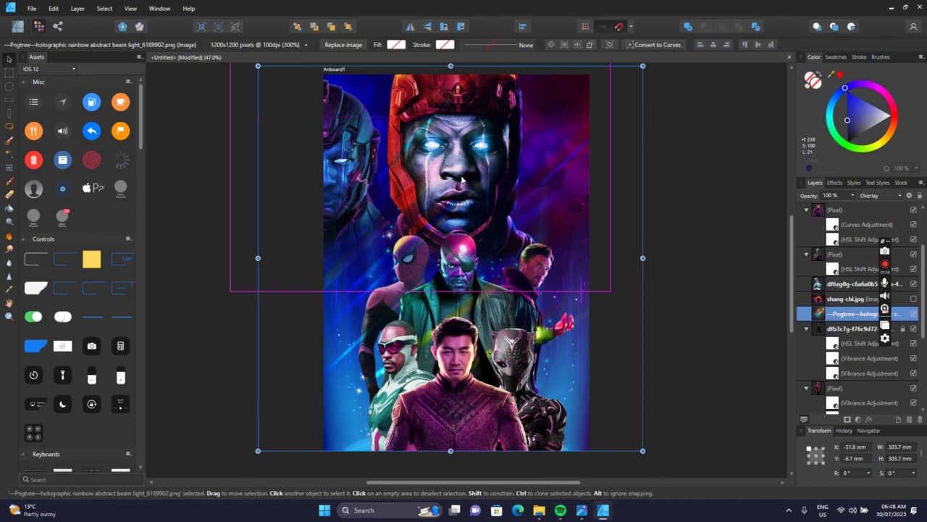
{"action": "left_click", "coordinate": [231, 137]}
{"action": "left_click", "coordinate": [486, 141]}
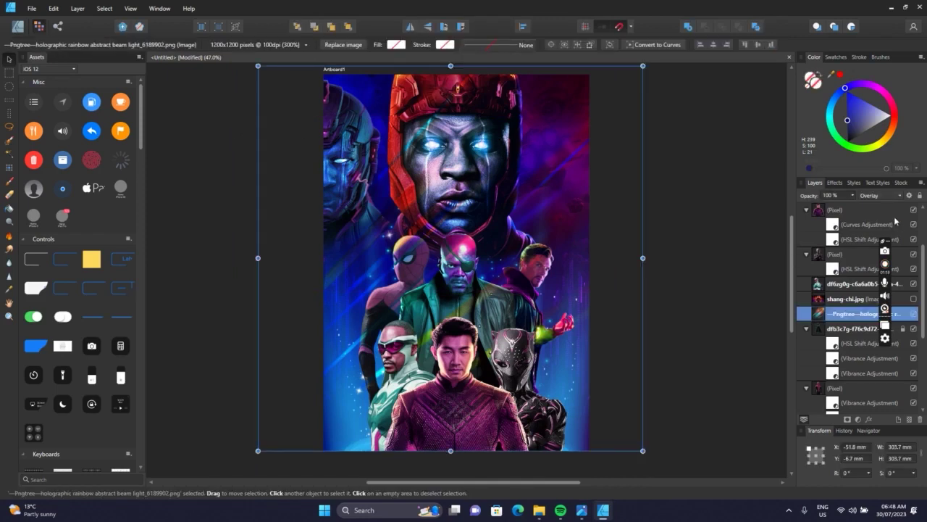
Select the light blue light and shadow image behind the characters and lock it.
{"action": "left_click", "coordinate": [425, 130]}
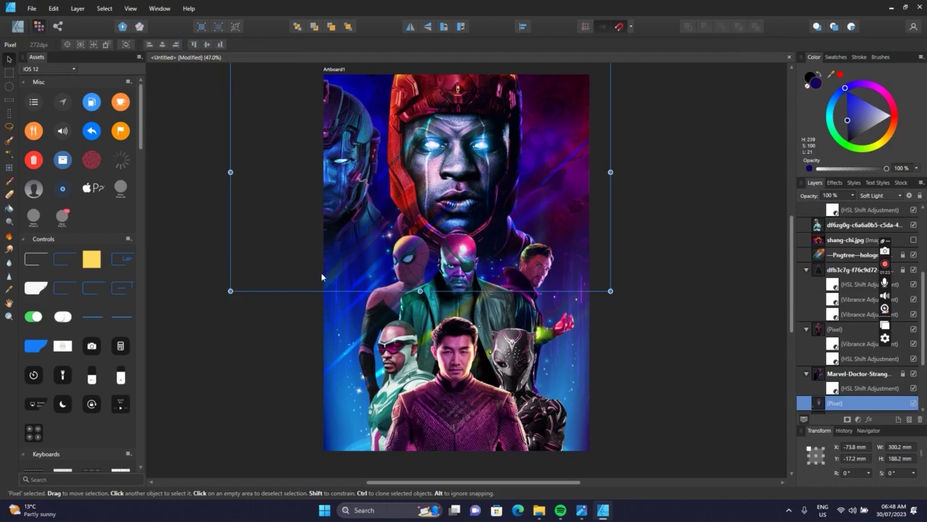
{"action": "left_click", "coordinate": [345, 145]}
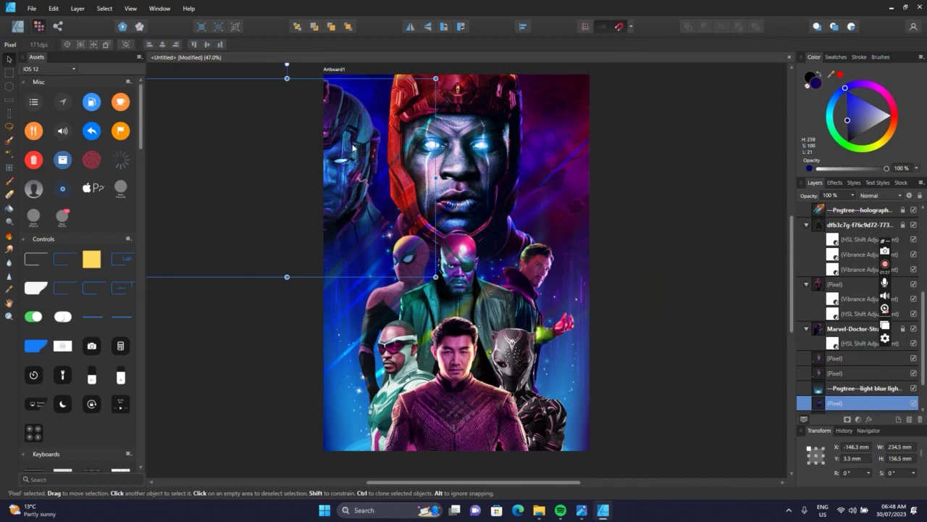
{"action": "left_click", "coordinate": [476, 275]}
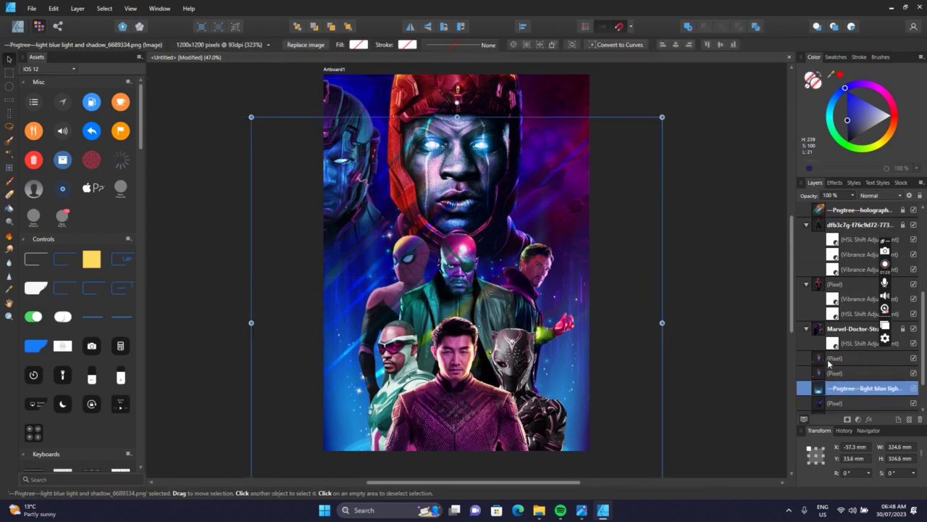
{"action": "left_click", "coordinate": [919, 194]}
Lock both sci-fi city high-rise images in the poster's lower half.
{"action": "left_click", "coordinate": [465, 287]}
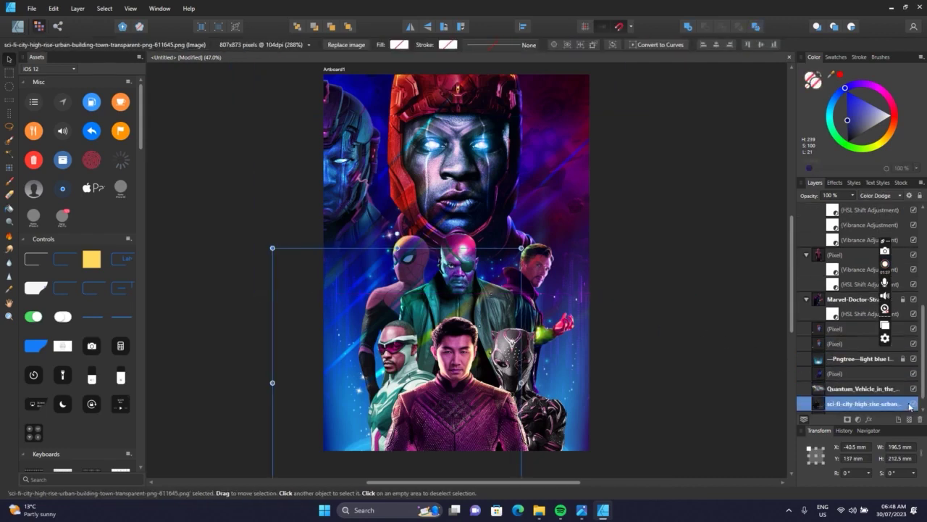
{"action": "left_click", "coordinate": [920, 195]}
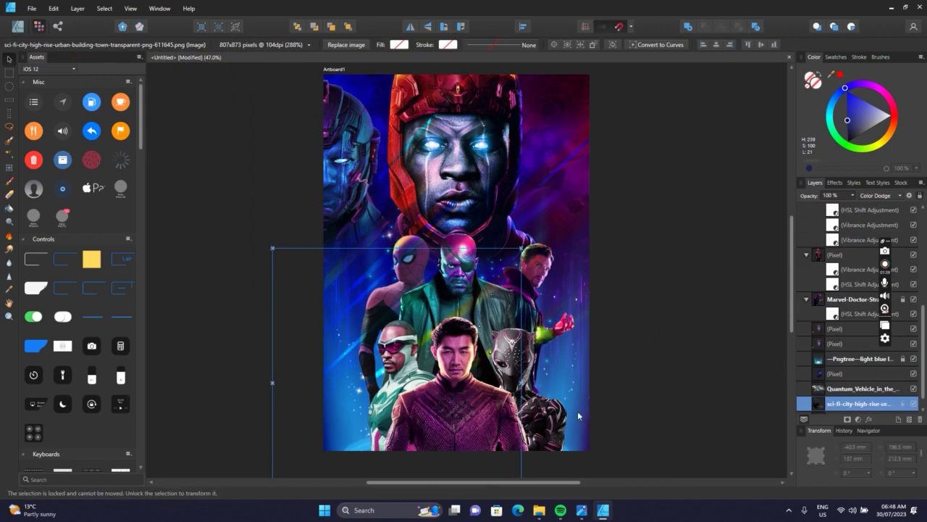
{"action": "left_click", "coordinate": [581, 367]}
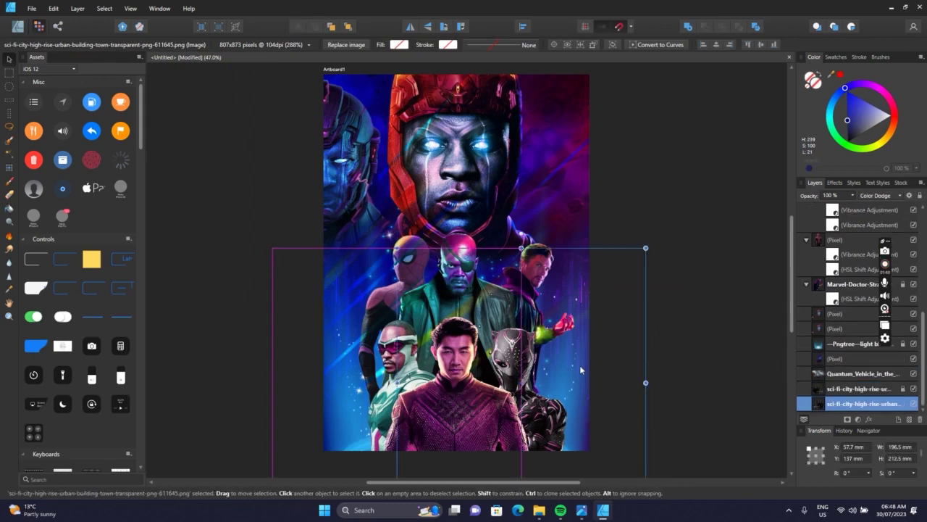
{"action": "left_click", "coordinate": [920, 196]}
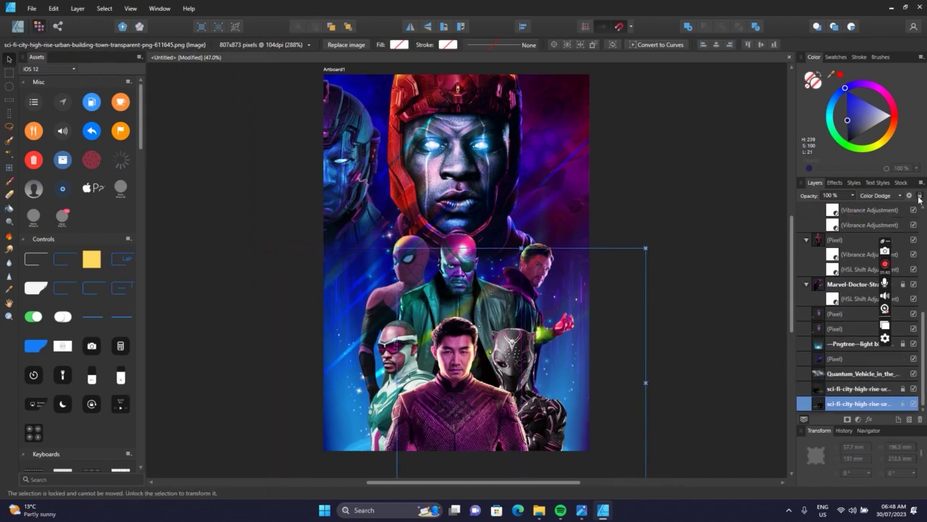
Lock the Quantum_Vehicle_in_the_Quantum_Realm background image and clear the selection.
{"action": "left_click", "coordinate": [701, 298]}
{"action": "left_click", "coordinate": [551, 260]}
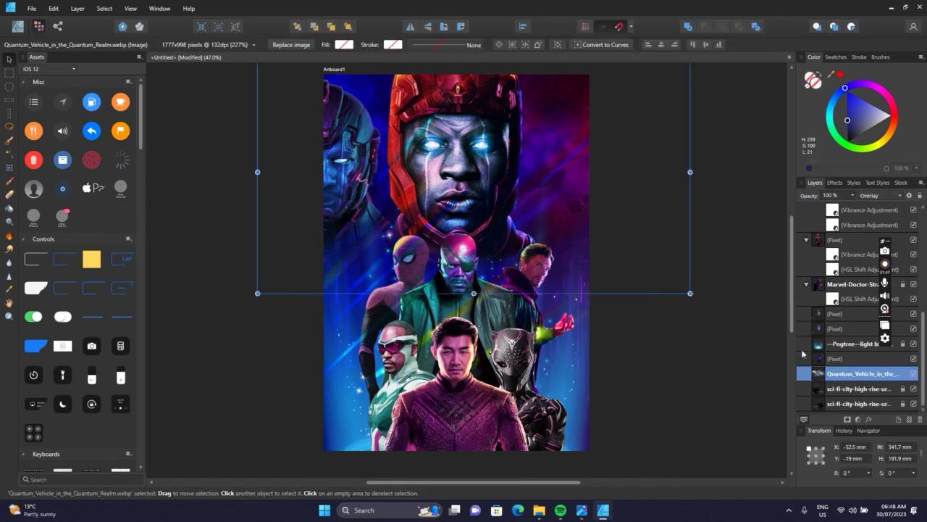
{"action": "left_click", "coordinate": [920, 196]}
{"action": "left_click", "coordinate": [710, 312]}
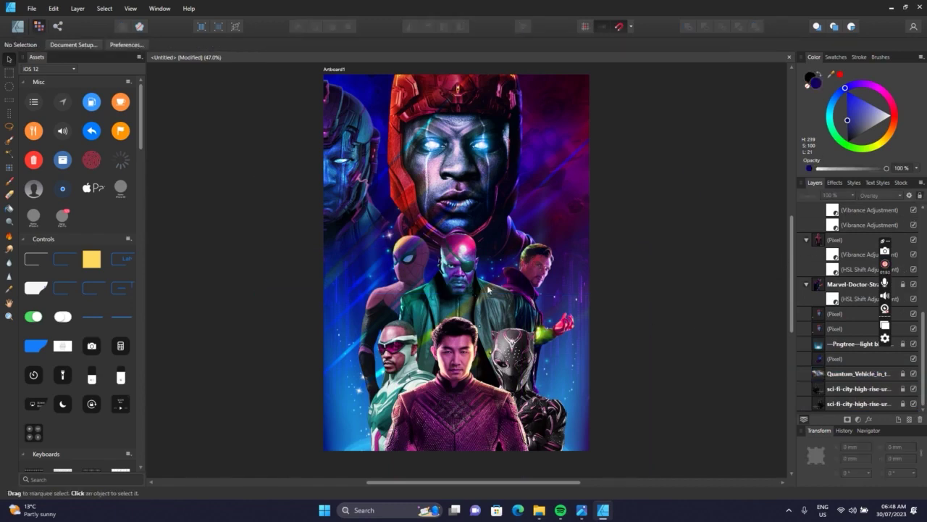
Collapse the adjustments nested under the Shang-Chi, Black Panther and Nick Fury layers.
{"action": "left_click", "coordinate": [431, 295]}
{"action": "left_click", "coordinate": [453, 288]}
{"action": "left_click", "coordinate": [465, 267]}
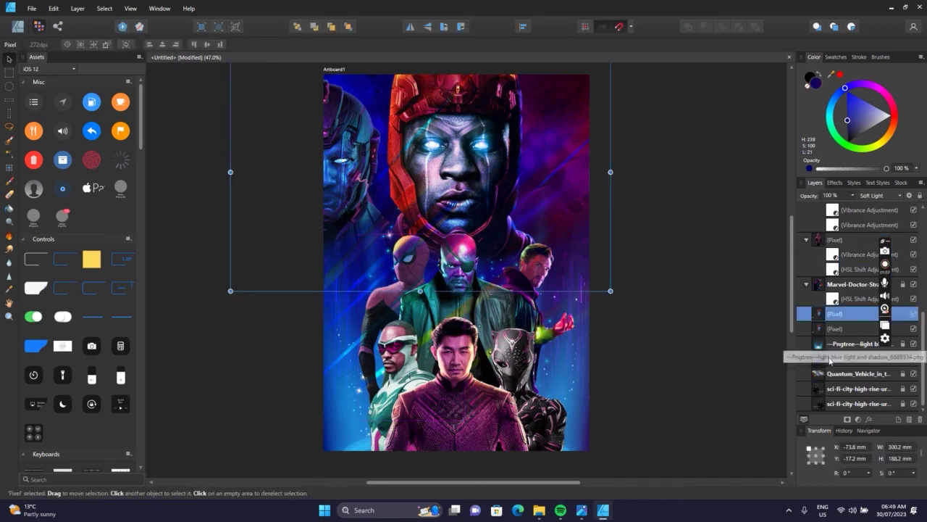
{"action": "scroll", "coordinate": [823, 301], "scroll_direction": "up", "scroll_amount": 5}
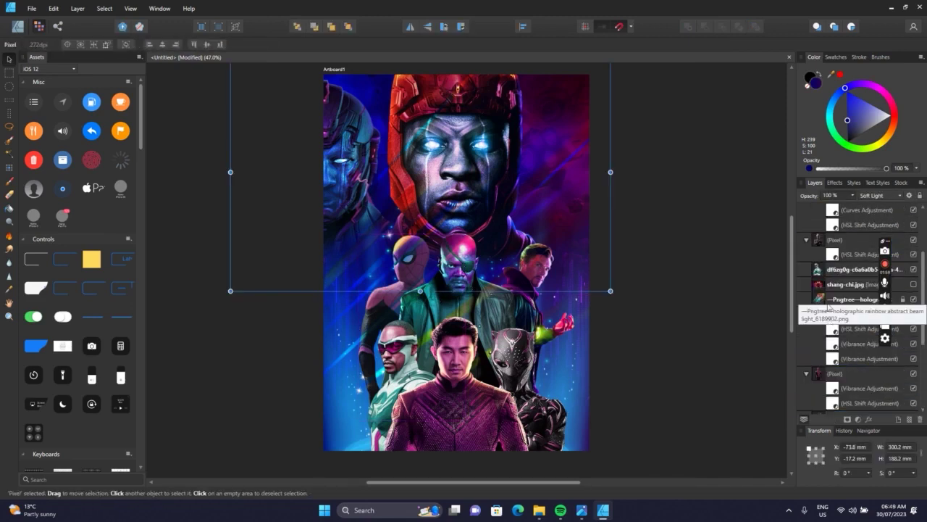
{"action": "scroll", "coordinate": [842, 273], "scroll_direction": "up", "scroll_amount": 3}
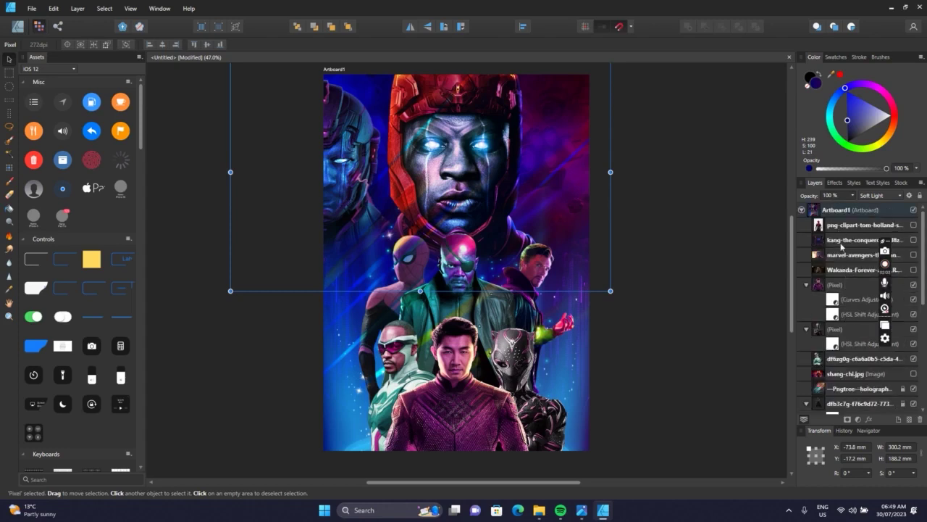
{"action": "left_click", "coordinate": [841, 240]}
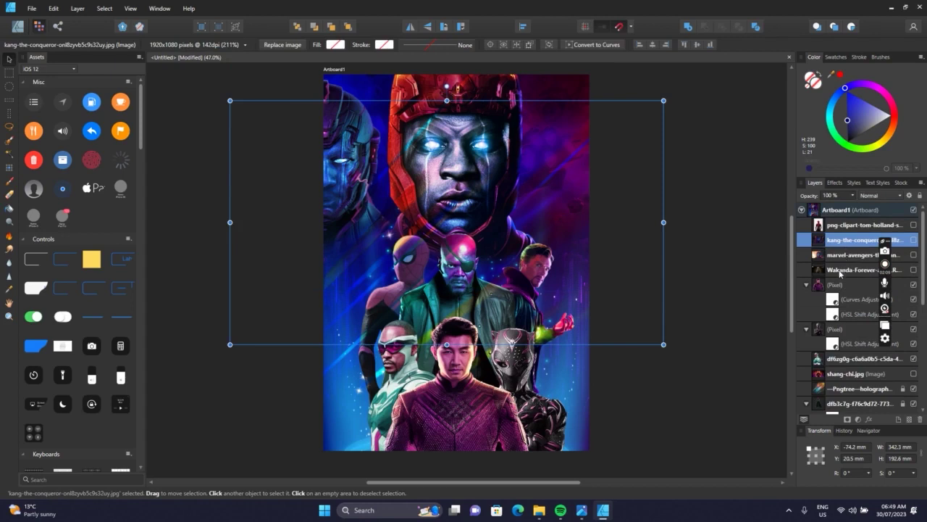
{"action": "left_click", "coordinate": [806, 286]}
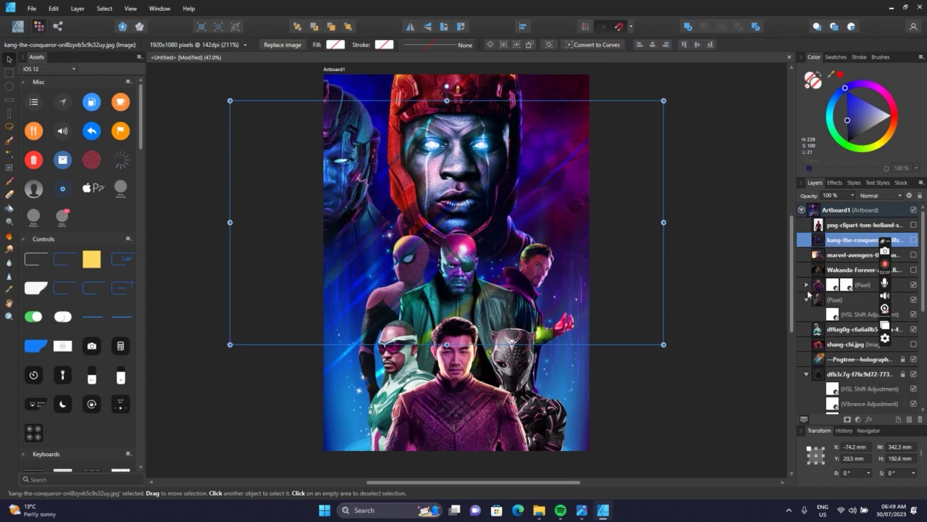
{"action": "left_click", "coordinate": [807, 300]}
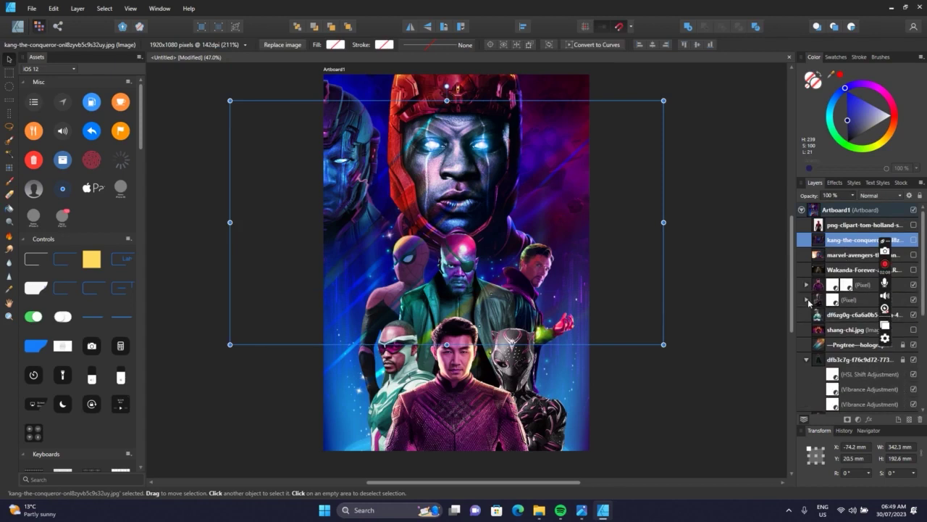
{"action": "left_click", "coordinate": [806, 360]}
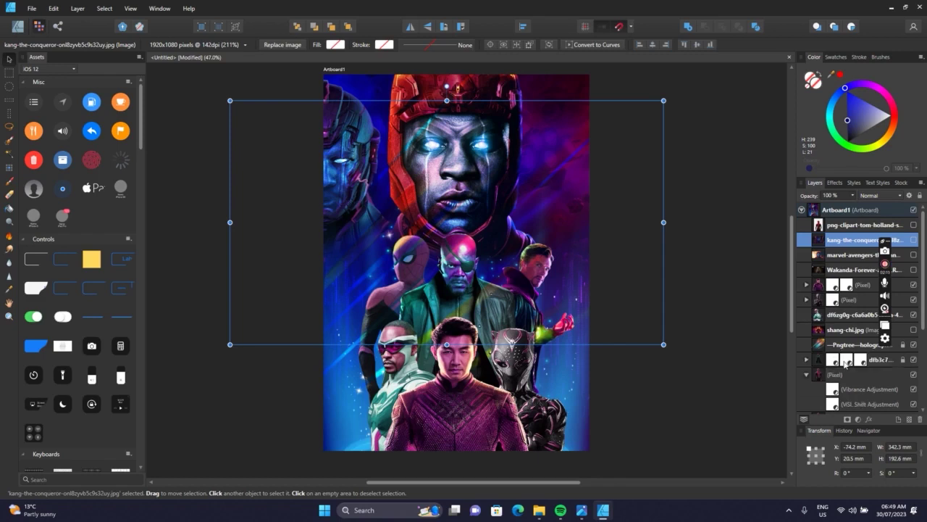
Unlock the Nick Fury image, apply the Sharpen Brush in Clarity mode to it, and inspect the figure up close.
{"action": "left_click", "coordinate": [850, 376]}
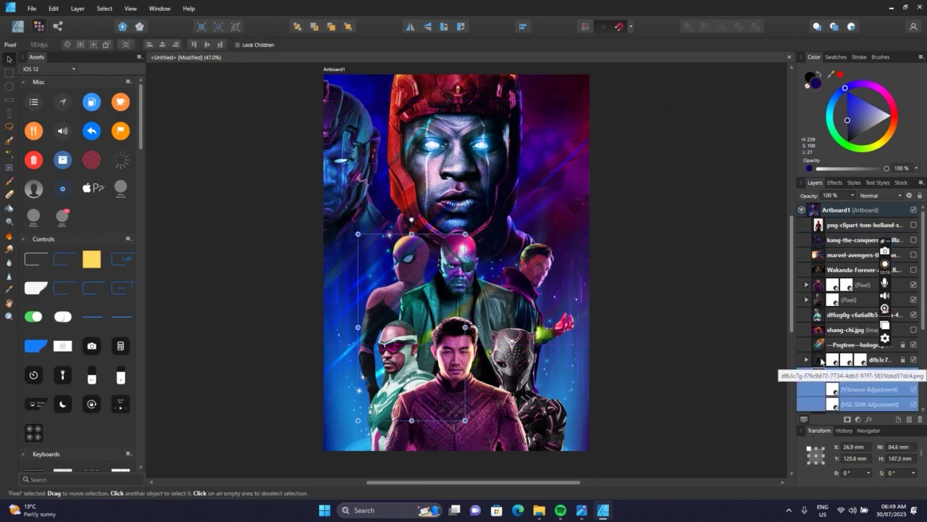
{"action": "left_click", "coordinate": [823, 362]}
{"action": "left_click", "coordinate": [904, 360]}
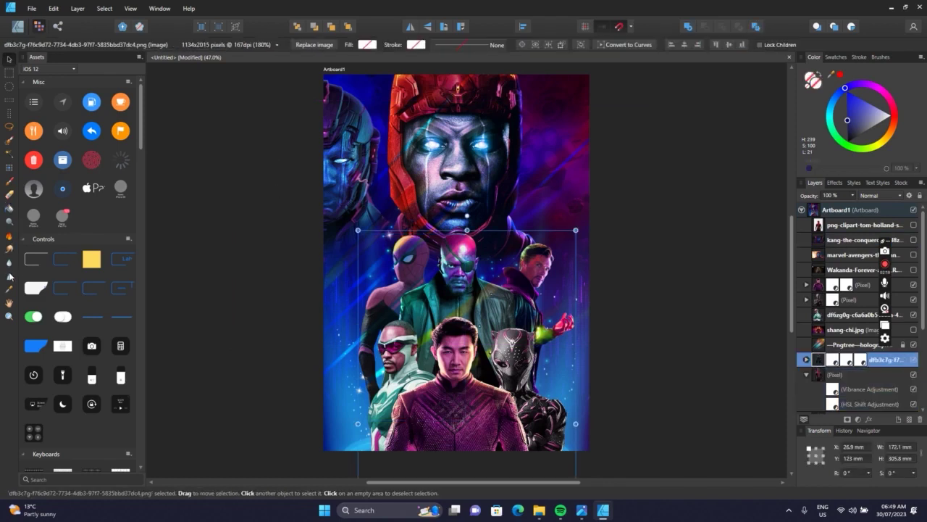
{"action": "left_click", "coordinate": [8, 276]}
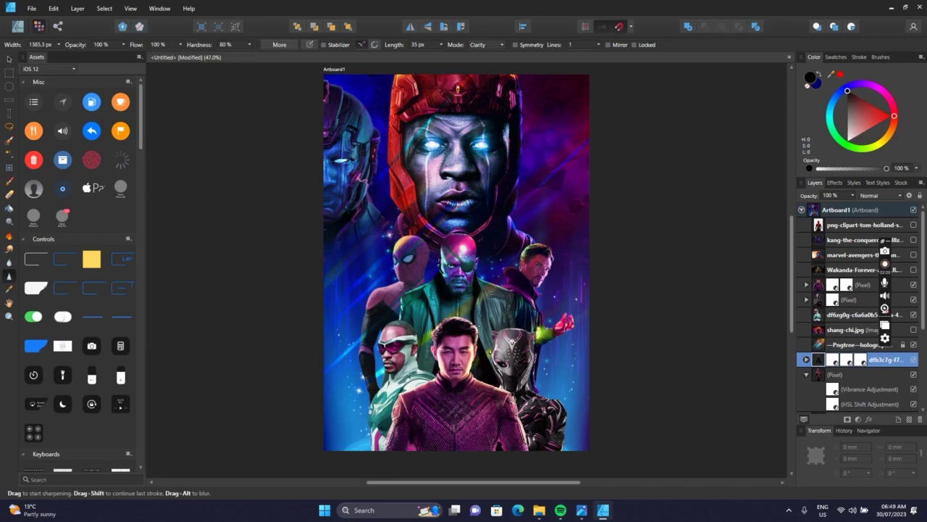
{"action": "left_click", "coordinate": [236, 184]}
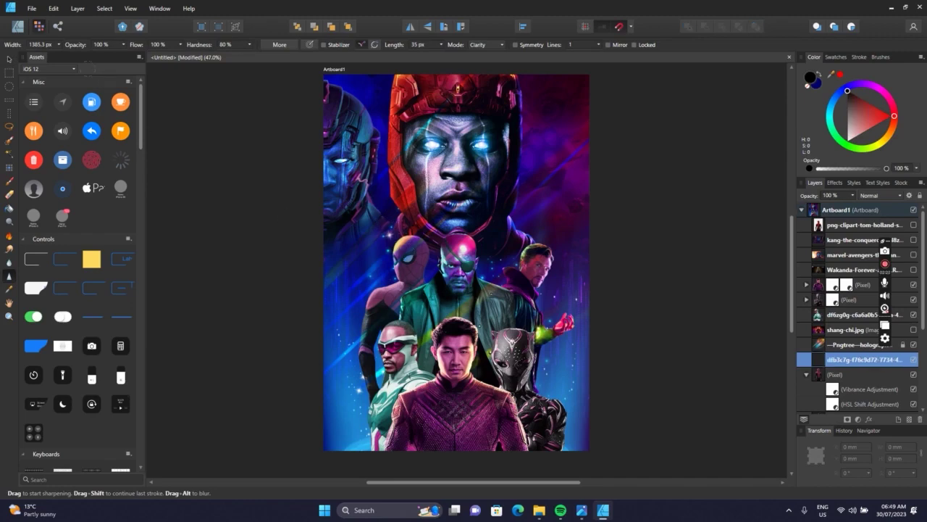
{"action": "scroll", "coordinate": [376, 239], "scroll_direction": "up", "scroll_amount": 2}
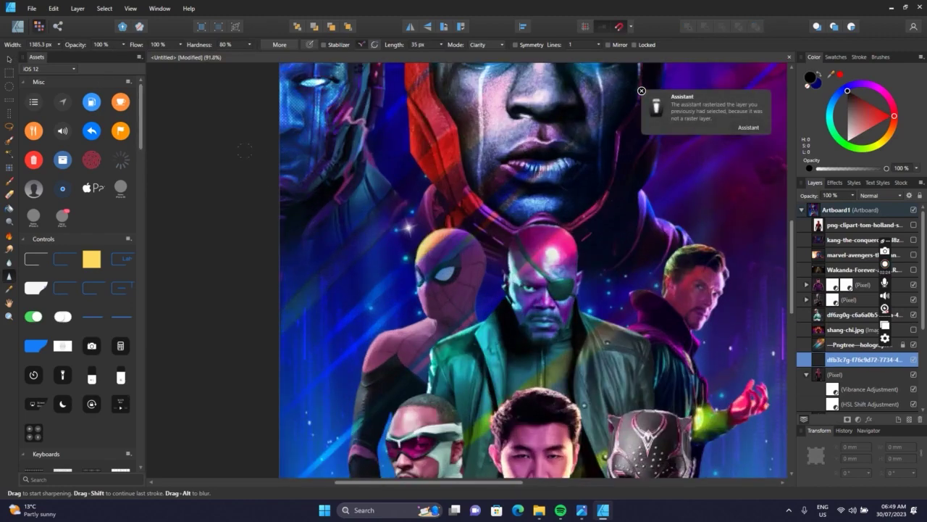
{"action": "scroll", "coordinate": [370, 232], "scroll_direction": "down", "scroll_amount": 2}
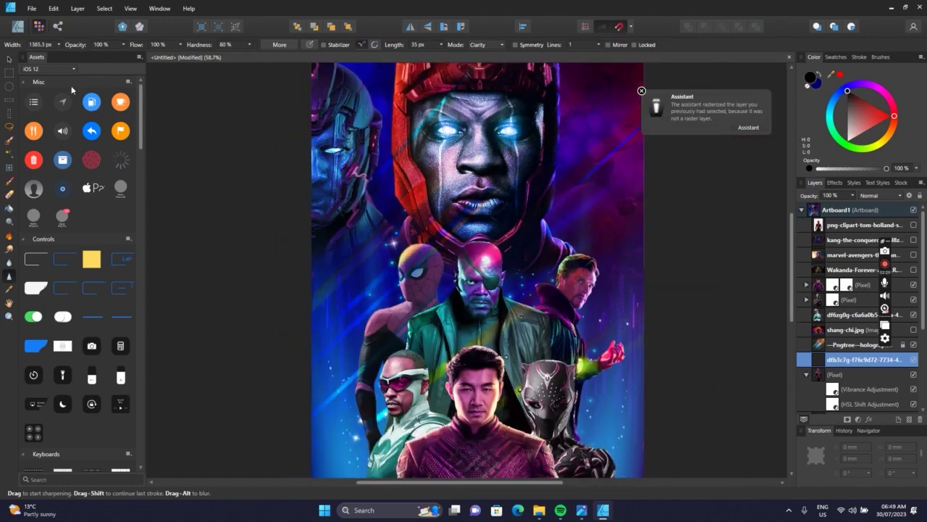
Pick the Spider-Man figure for the Sharpen Brush in Clarity mode, and clear the selection.
{"action": "left_click", "coordinate": [9, 59]}
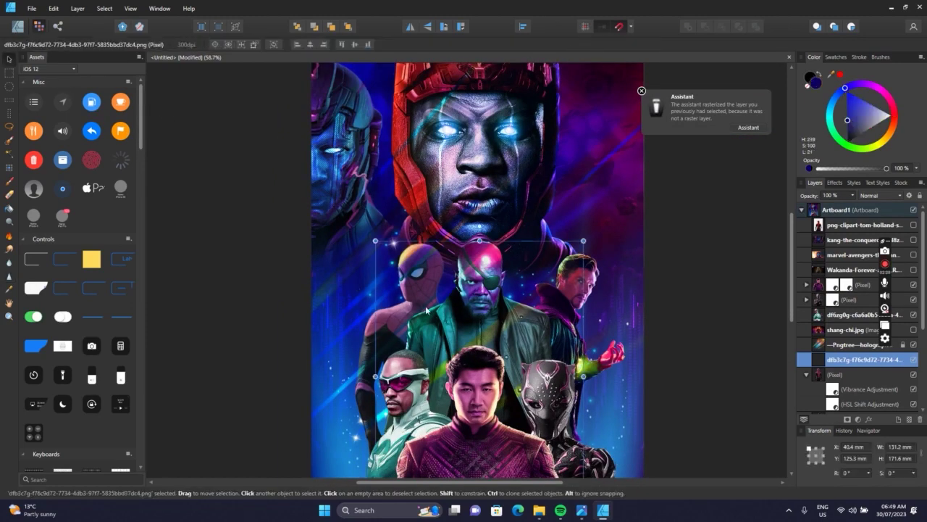
{"action": "left_click", "coordinate": [368, 347]}
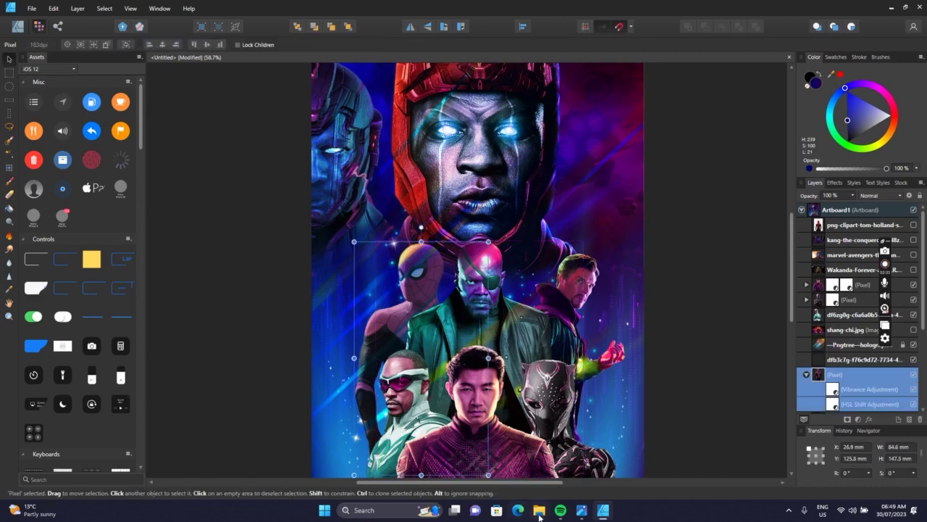
{"action": "mouse_move", "coordinate": [539, 515]}
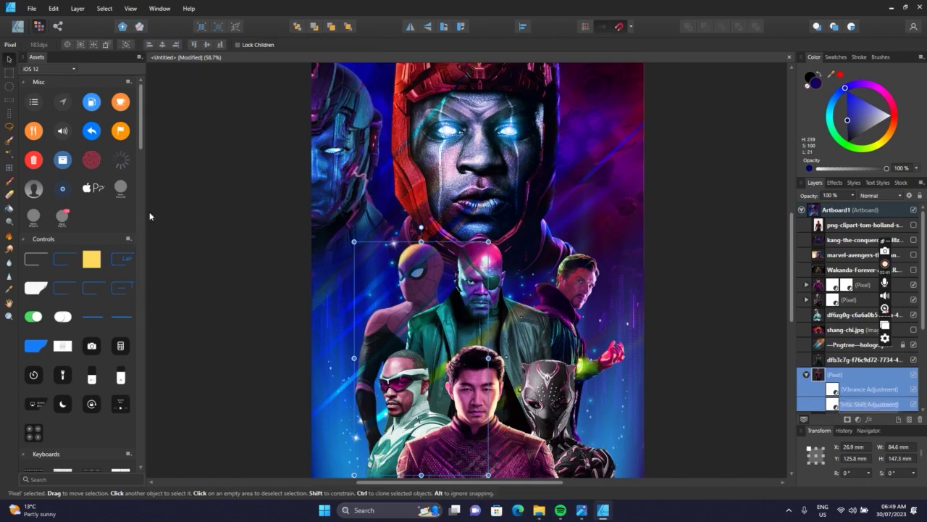
{"action": "left_click", "coordinate": [8, 276]}
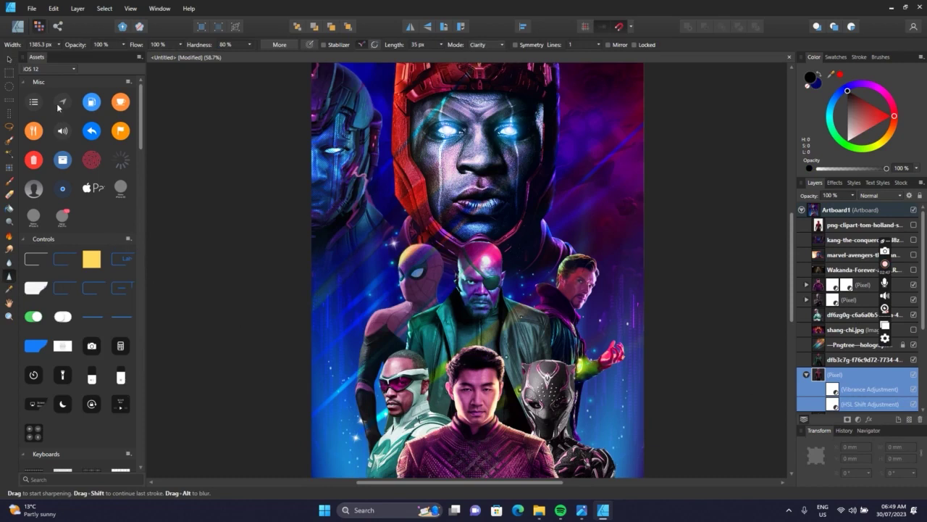
{"action": "left_click", "coordinate": [9, 58]}
{"action": "scroll", "coordinate": [232, 231], "scroll_direction": "down", "scroll_amount": 1}
{"action": "left_click", "coordinate": [233, 231]}
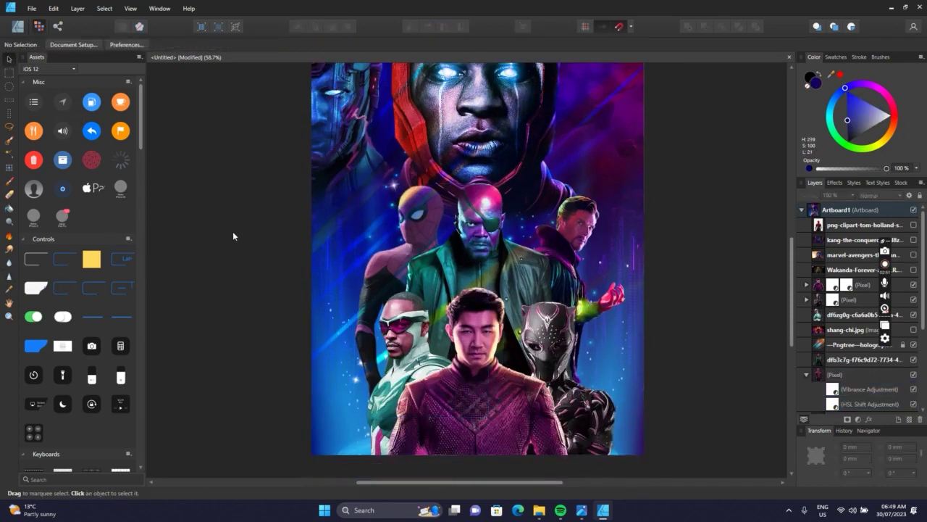
Start placing an image and browse to the kang dynasty folder inside Downloads.
{"action": "scroll", "coordinate": [304, 254], "scroll_direction": "down", "scroll_amount": 1}
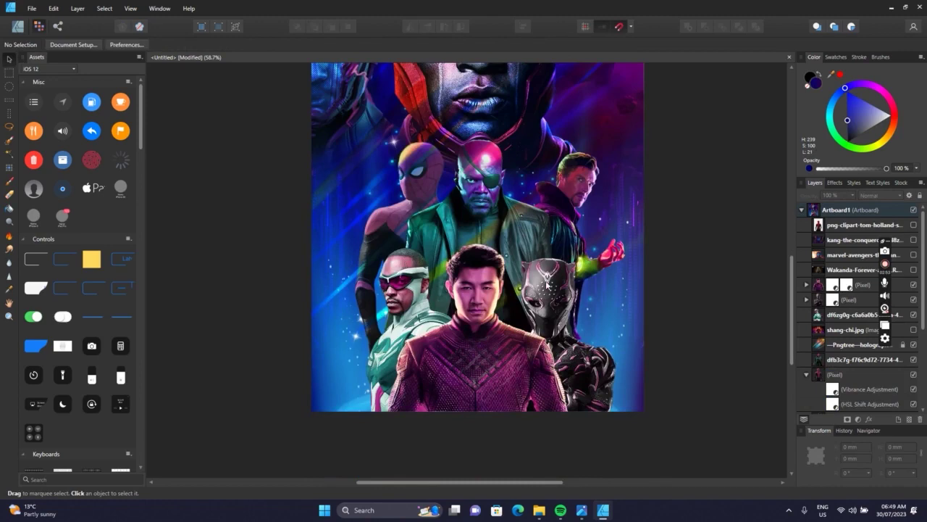
{"action": "scroll", "coordinate": [531, 288], "scroll_direction": "down", "scroll_amount": 2}
{"action": "scroll", "coordinate": [531, 289], "scroll_direction": "up", "scroll_amount": 1}
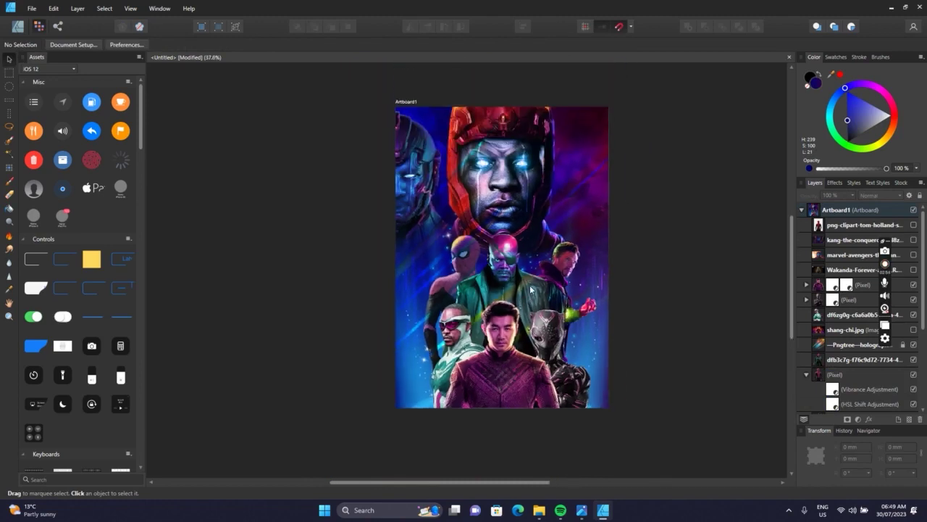
{"action": "left_click", "coordinate": [32, 8]}
{"action": "mouse_move", "coordinate": [54, 7]}
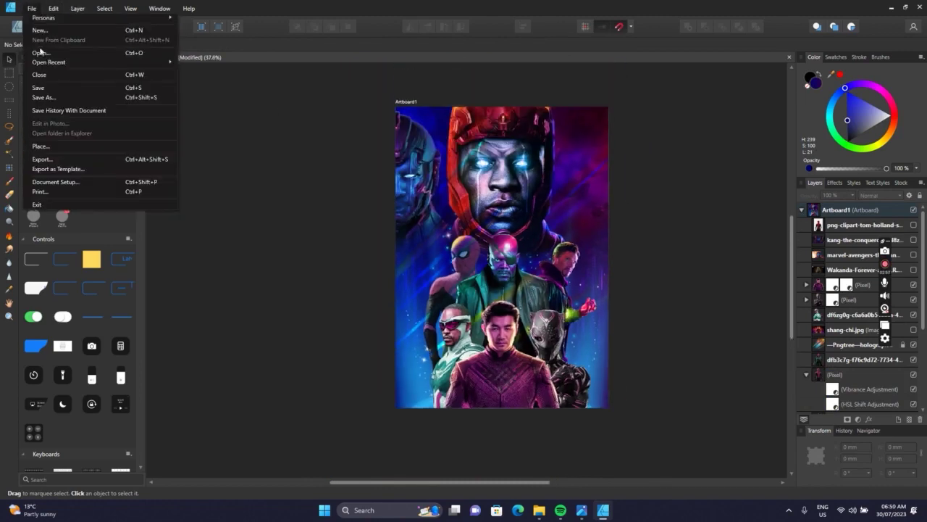
{"action": "left_click", "coordinate": [77, 149]}
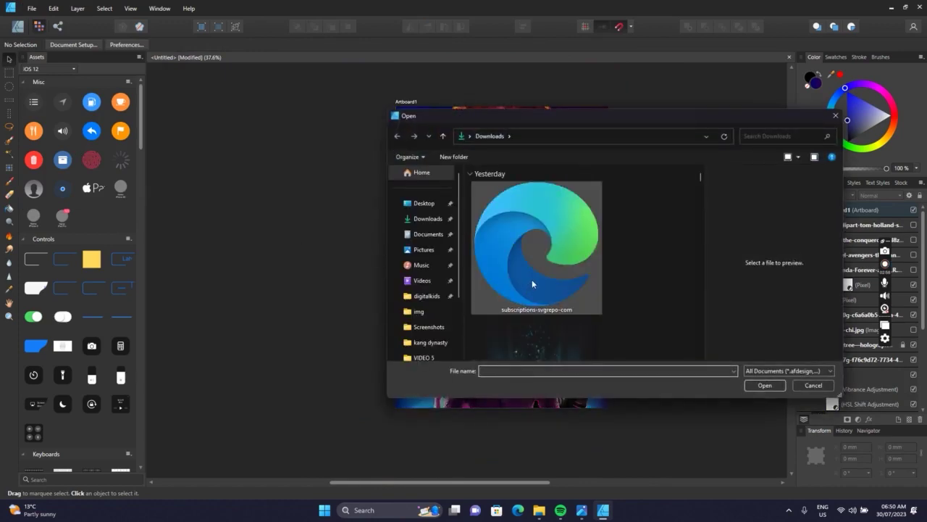
{"action": "scroll", "coordinate": [532, 279], "scroll_direction": "down", "scroll_amount": 5}
{"action": "scroll", "coordinate": [530, 281], "scroll_direction": "down", "scroll_amount": 2}
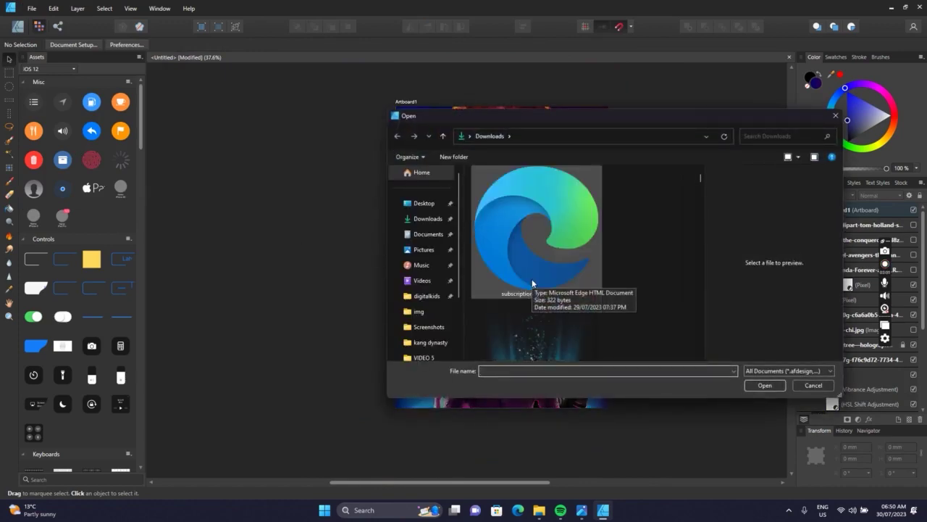
{"action": "scroll", "coordinate": [528, 275], "scroll_direction": "down", "scroll_amount": 3}
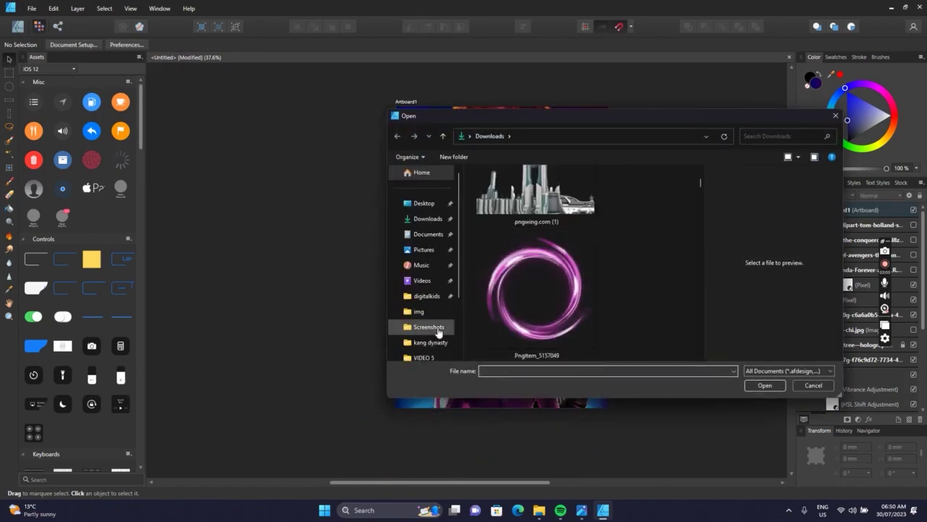
{"action": "left_click", "coordinate": [433, 342]}
Place the avengers_5_the_kang_dynasty logo image at default size over Shang-Chi's chest.
{"action": "scroll", "coordinate": [518, 270], "scroll_direction": "down", "scroll_amount": 3}
{"action": "scroll", "coordinate": [517, 269], "scroll_direction": "down", "scroll_amount": 5}
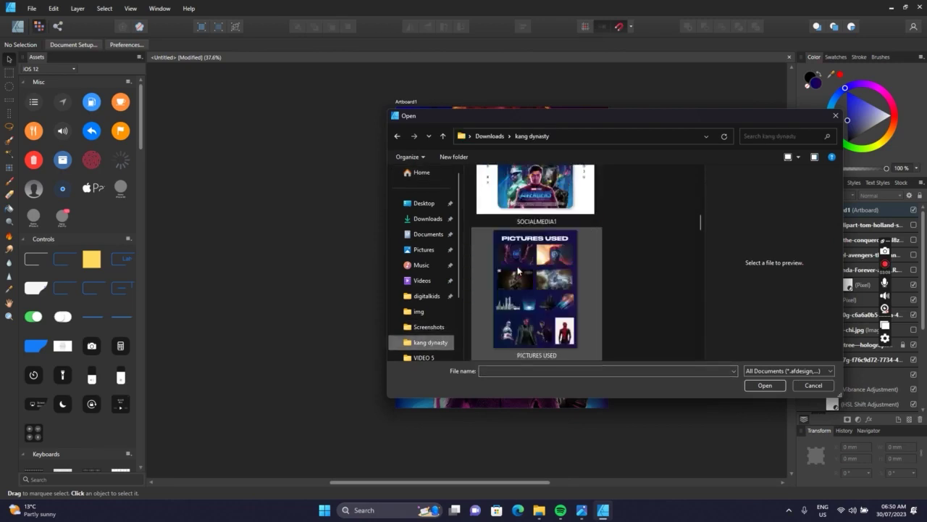
{"action": "scroll", "coordinate": [515, 271], "scroll_direction": "down", "scroll_amount": 4}
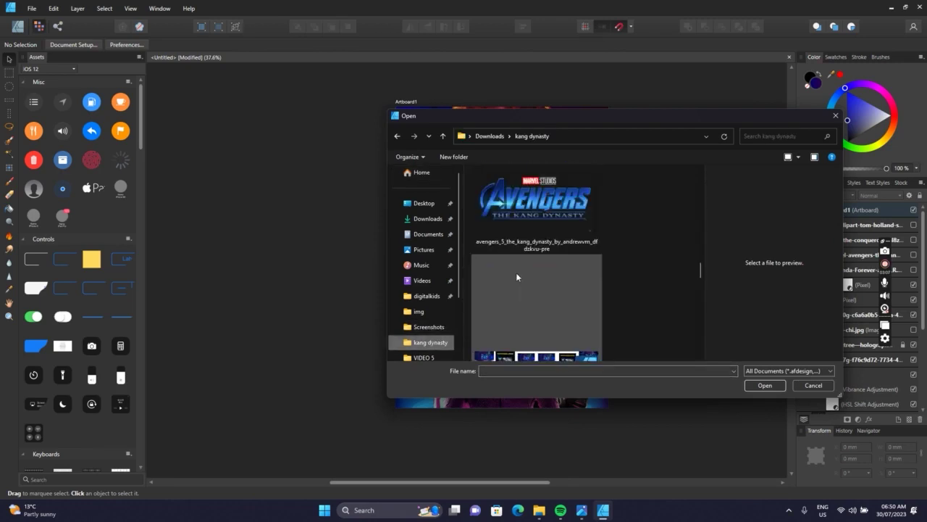
{"action": "double_click", "coordinate": [547, 199]}
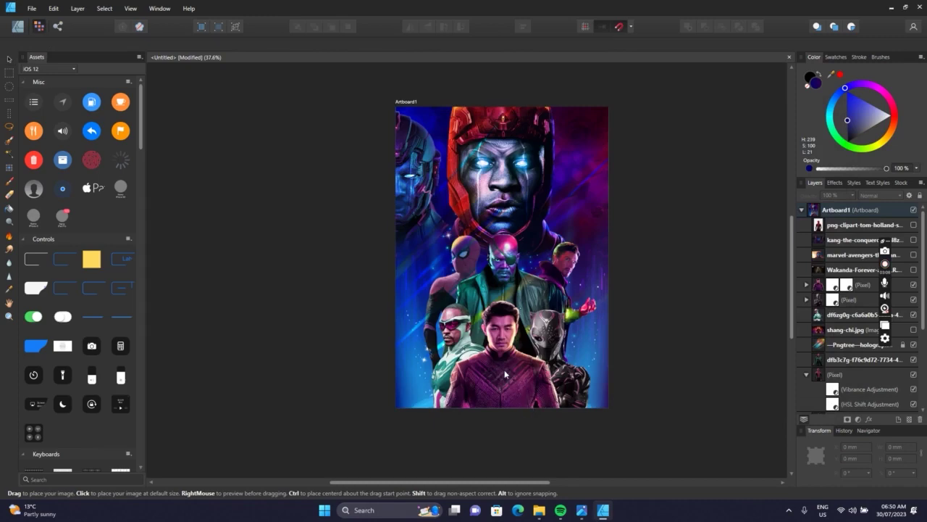
{"action": "left_click", "coordinate": [508, 373]}
Scale the Avengers logo down to about 79 × 44.4 mm, centre it horizontally on the artboard, and compare it with the reference poster.
{"action": "scroll", "coordinate": [513, 362], "scroll_direction": "up", "scroll_amount": 2}
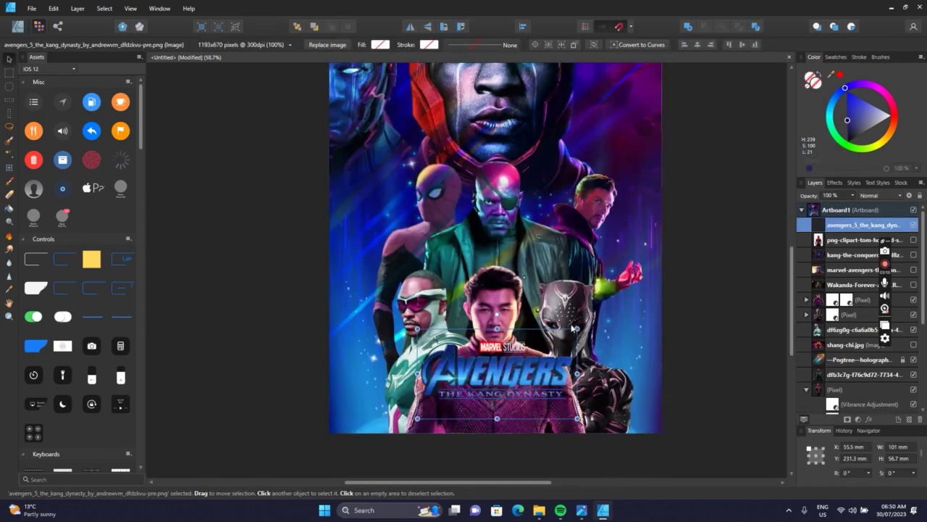
{"action": "left_click_drag", "start_coordinate": [565, 334], "coordinate": [512, 368]}
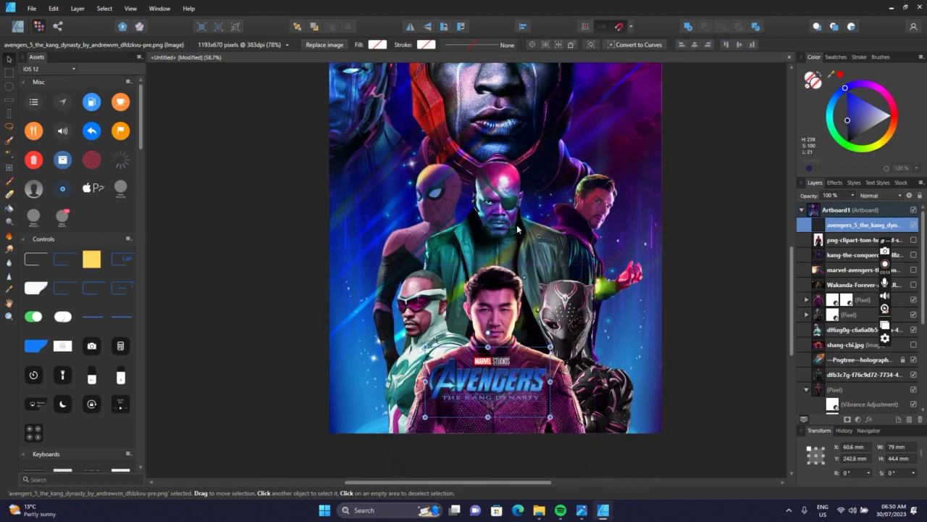
{"action": "left_click", "coordinate": [522, 26]}
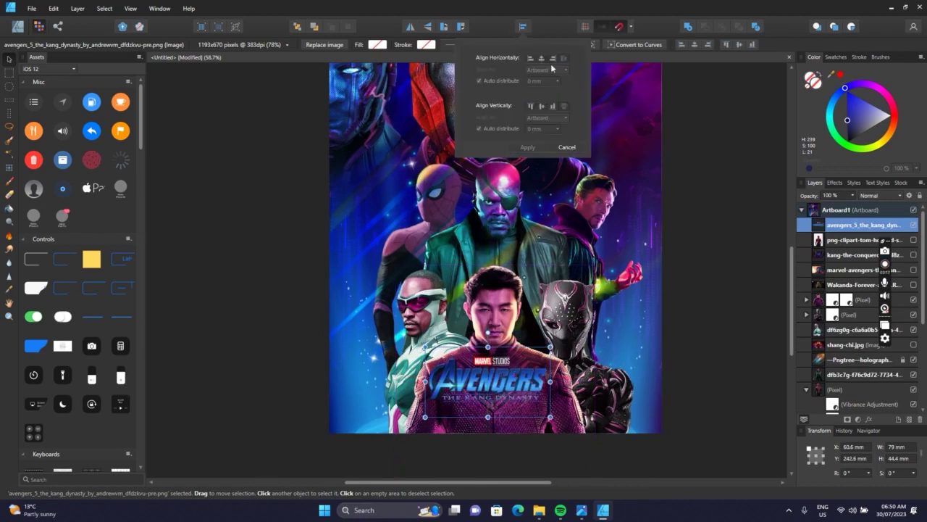
{"action": "left_click", "coordinate": [227, 232]}
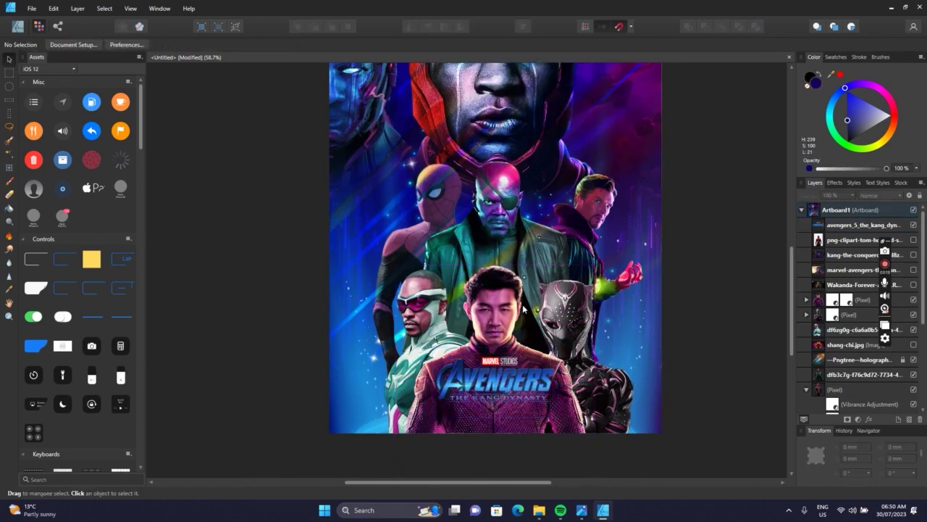
{"action": "scroll", "coordinate": [505, 307], "scroll_direction": "down", "scroll_amount": 2}
{"action": "key", "text": "alt+Tab"}
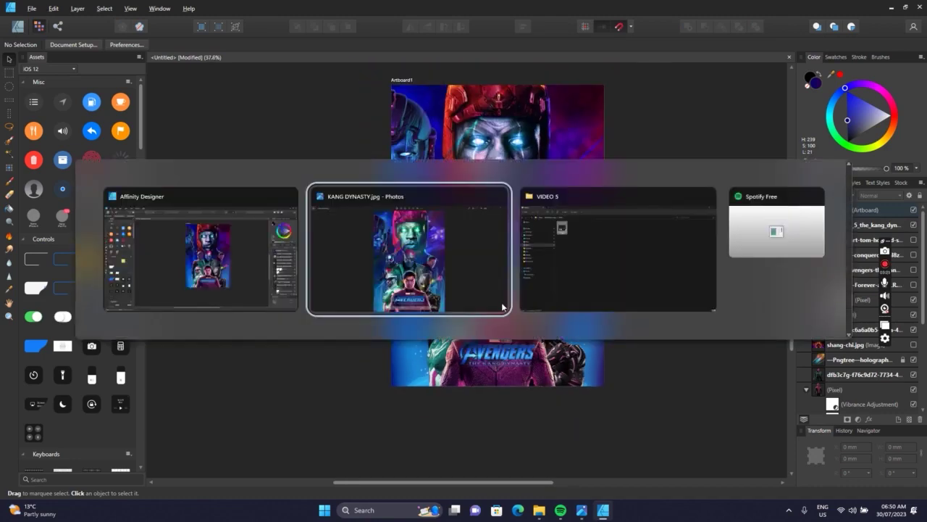
{"action": "key", "text": "alt+Tab"}
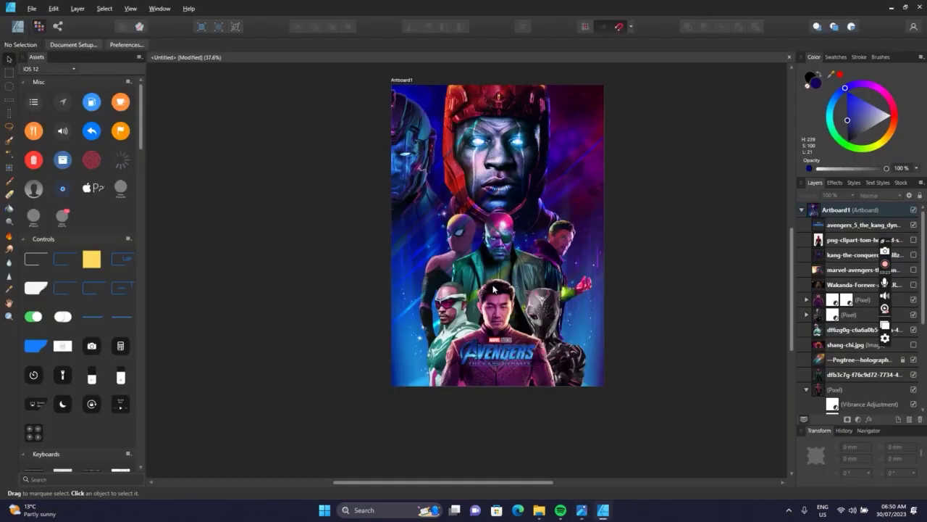
Select Shang-Chi, Falcon, Black Panther, Nick Fury, Spider-Man and Doctor Strange and move them up together by about 6 mm.
{"action": "left_click", "coordinate": [494, 293]}
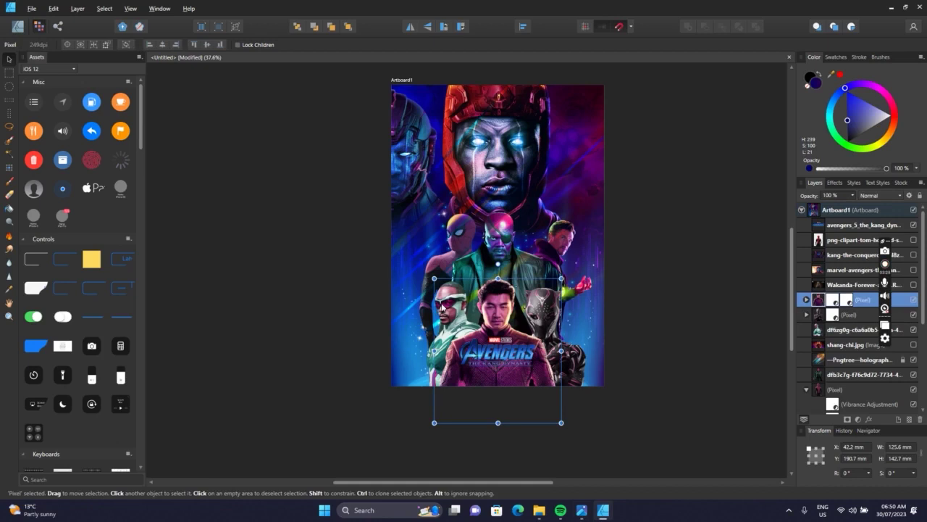
{"action": "left_click", "coordinate": [438, 307], "text": "shift"}
{"action": "left_click", "coordinate": [553, 313], "text": "shift"}
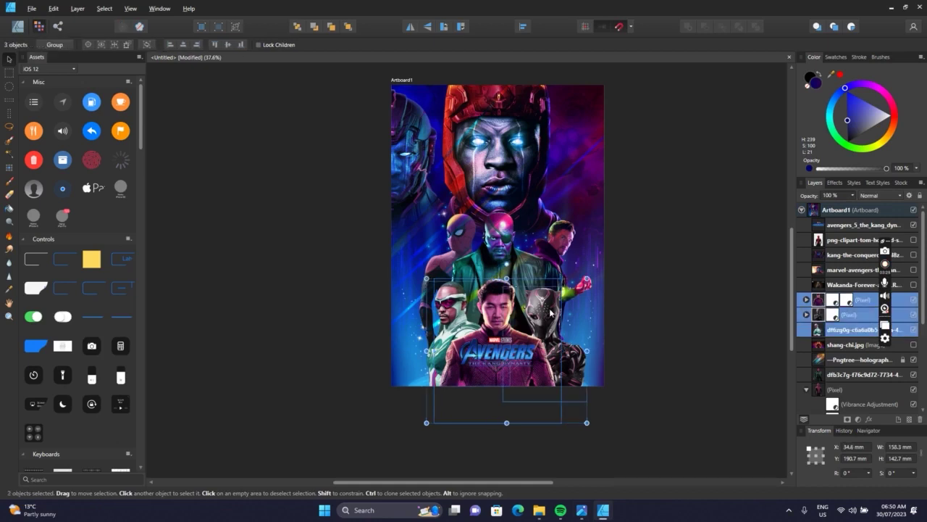
{"action": "left_click", "coordinate": [505, 260], "text": "shift"}
{"action": "left_click", "coordinate": [456, 247], "text": "shift"}
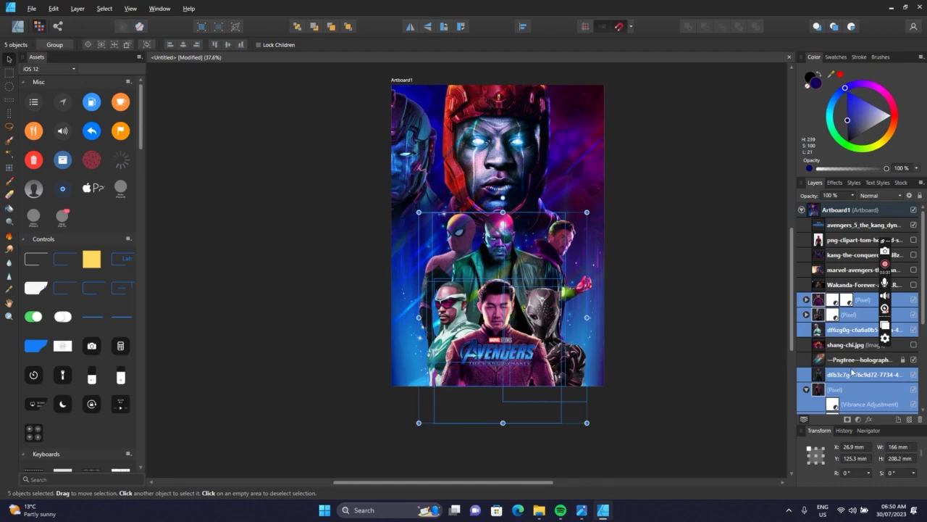
{"action": "scroll", "coordinate": [852, 370], "scroll_direction": "down", "scroll_amount": 1}
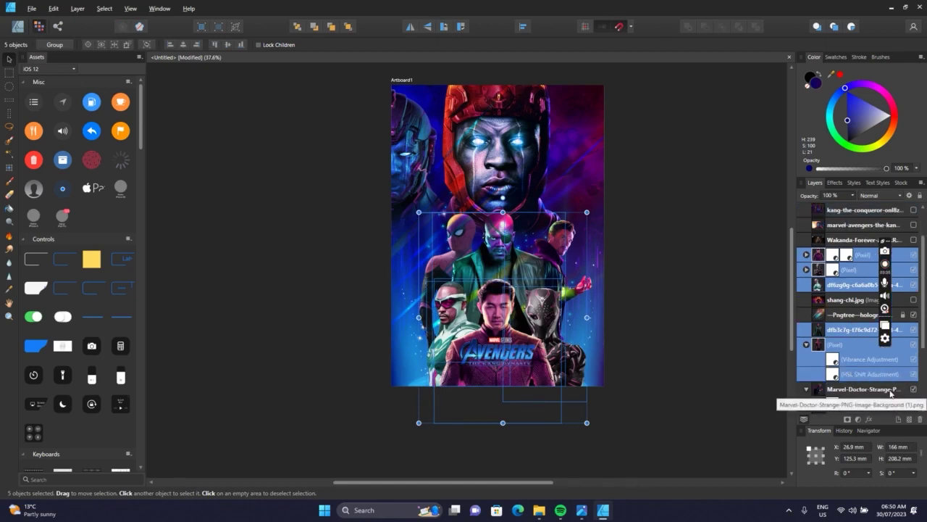
{"action": "left_click", "coordinate": [561, 243], "text": "shift"}
{"action": "left_click_drag", "start_coordinate": [556, 256], "coordinate": [558, 250]}
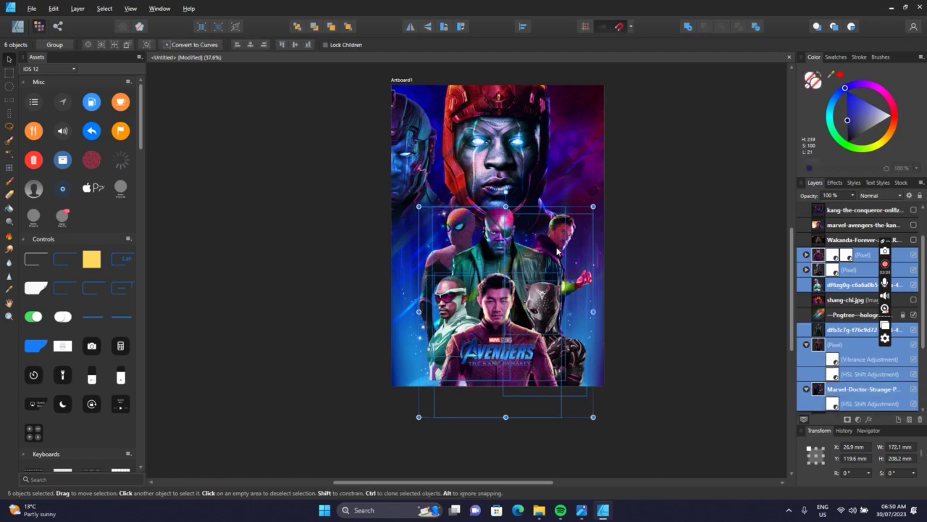
Move the Falcon figure down by about 10 mm and enlarge it proportionally to about 85.7 × 107.7 mm.
{"action": "left_click", "coordinate": [450, 312]}
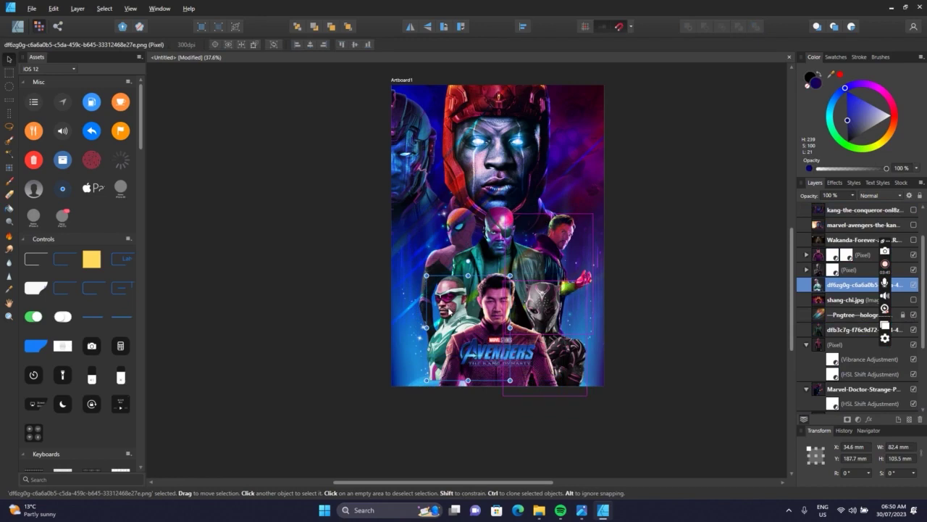
{"action": "left_click_drag", "start_coordinate": [450, 312], "coordinate": [451, 313]}
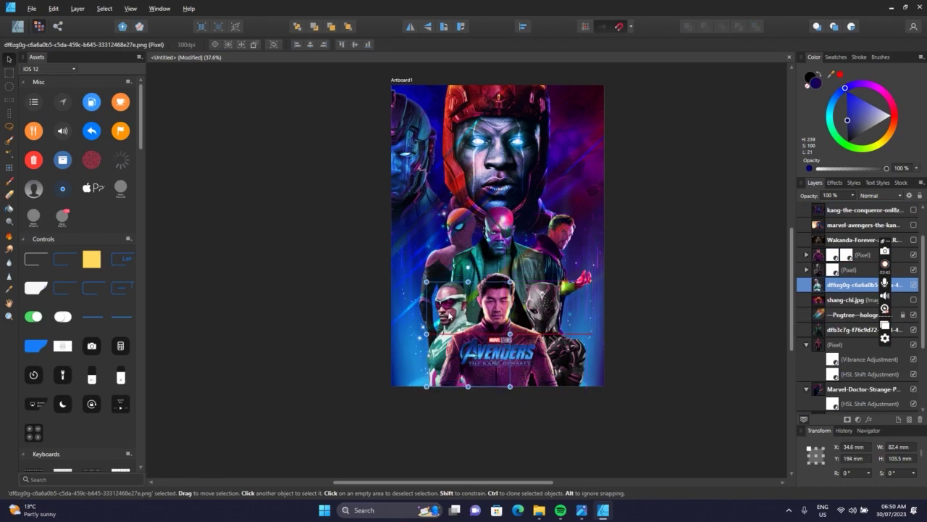
{"action": "left_click_drag", "start_coordinate": [449, 317], "coordinate": [449, 321]}
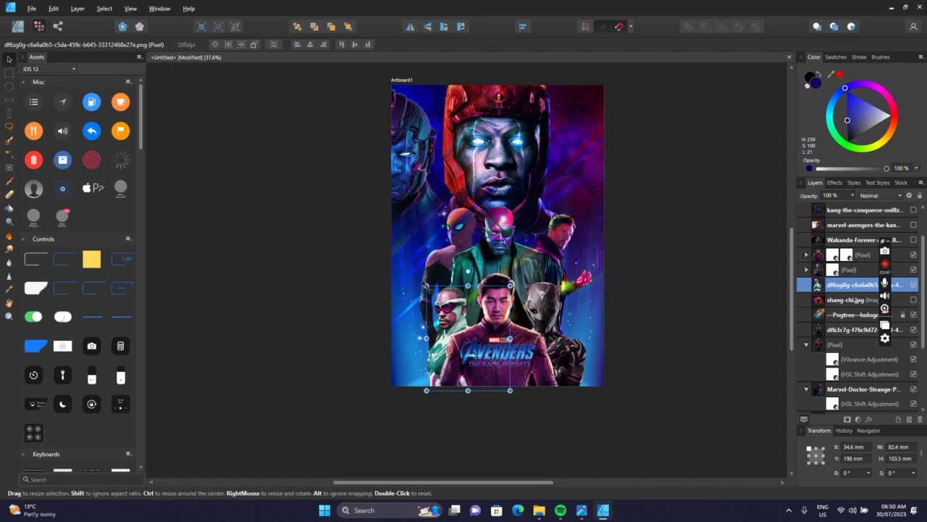
{"action": "left_click_drag", "start_coordinate": [427, 286], "coordinate": [423, 282]}
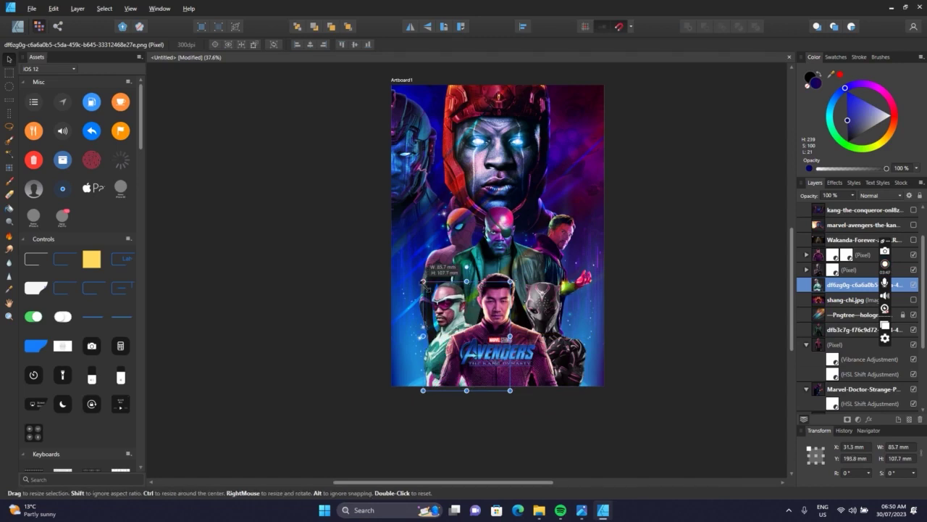
{"action": "left_click", "coordinate": [543, 317]}
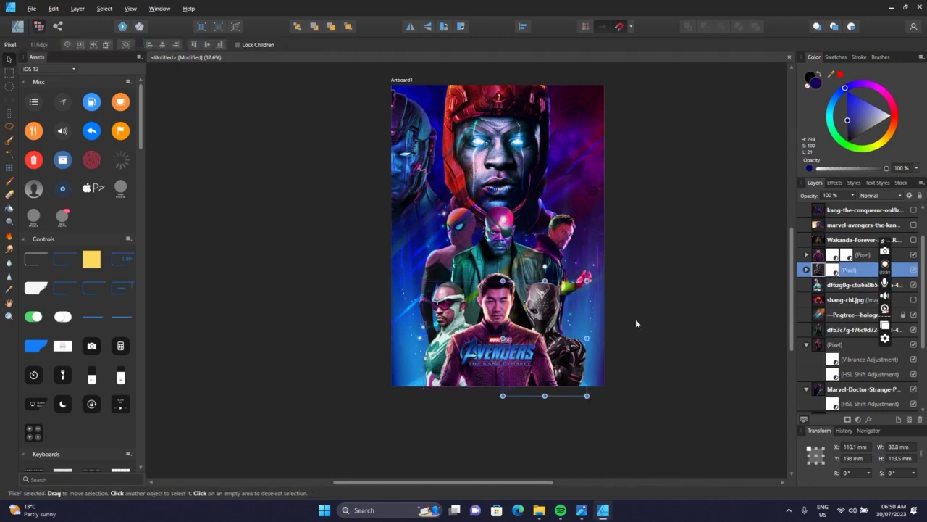
{"action": "left_click", "coordinate": [493, 355]}
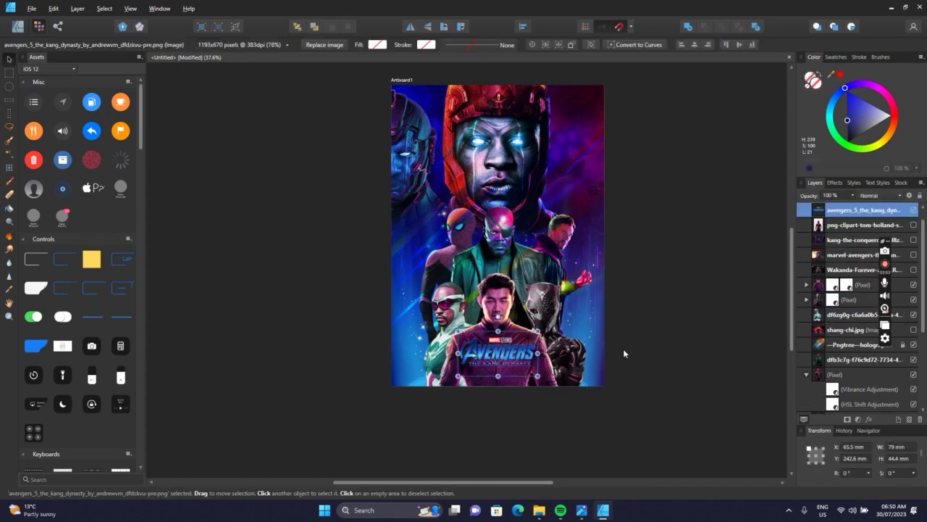
{"action": "left_click", "coordinate": [649, 342]}
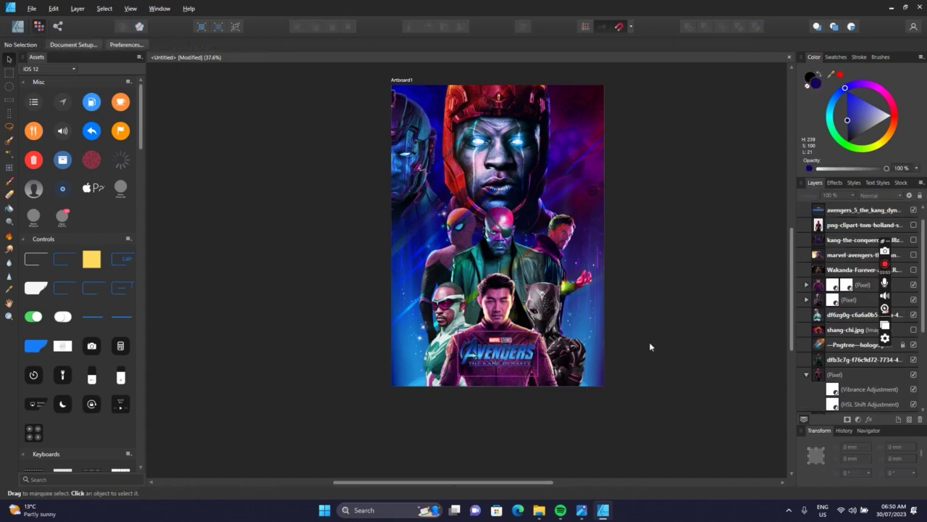
{"action": "left_click", "coordinate": [32, 7]}
{"action": "left_click", "coordinate": [31, 244]}
{"action": "left_click", "coordinate": [493, 357]}
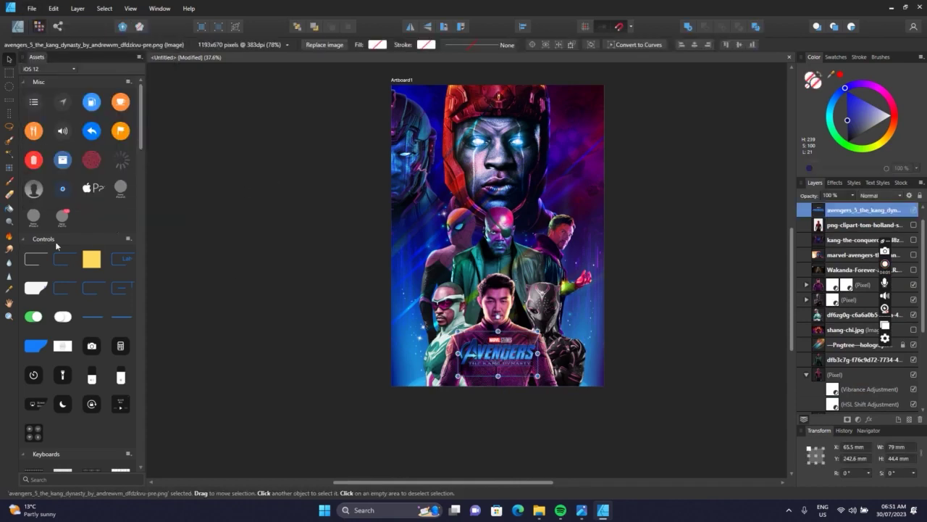
{"action": "left_click", "coordinate": [292, 330]}
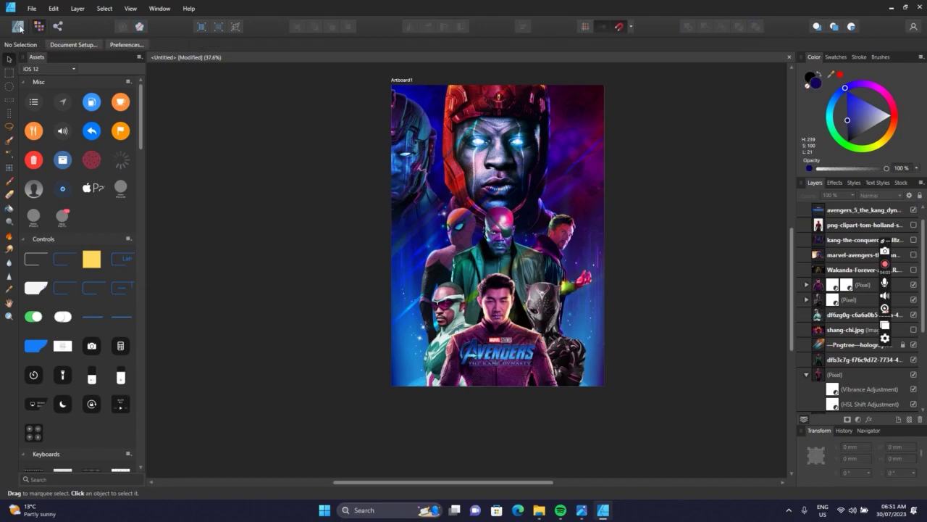
Create a text frame about 144.7 × 20.7 mm across Shang-Chi's chest, just below the Avengers logo.
{"action": "left_click", "coordinate": [18, 27]}
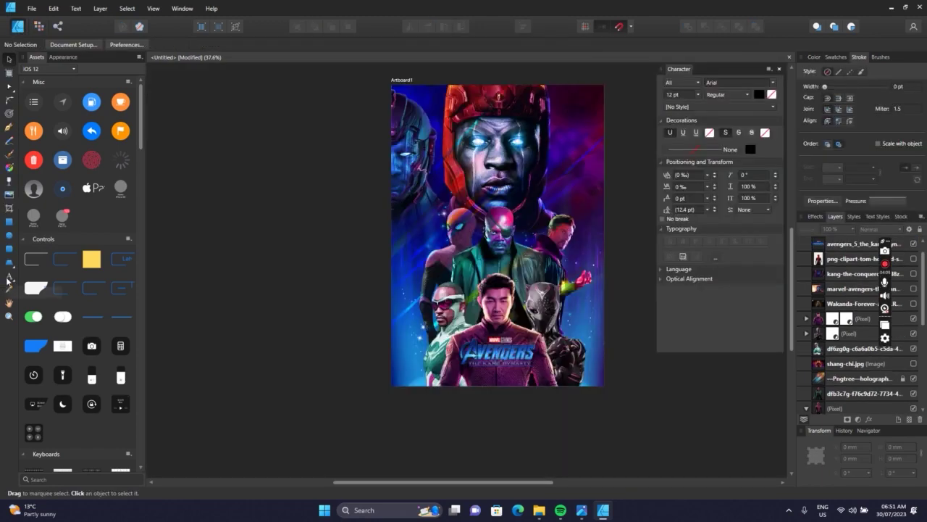
{"action": "key", "text": "t"}
{"action": "scroll", "coordinate": [450, 399], "scroll_direction": "up", "scroll_amount": 3}
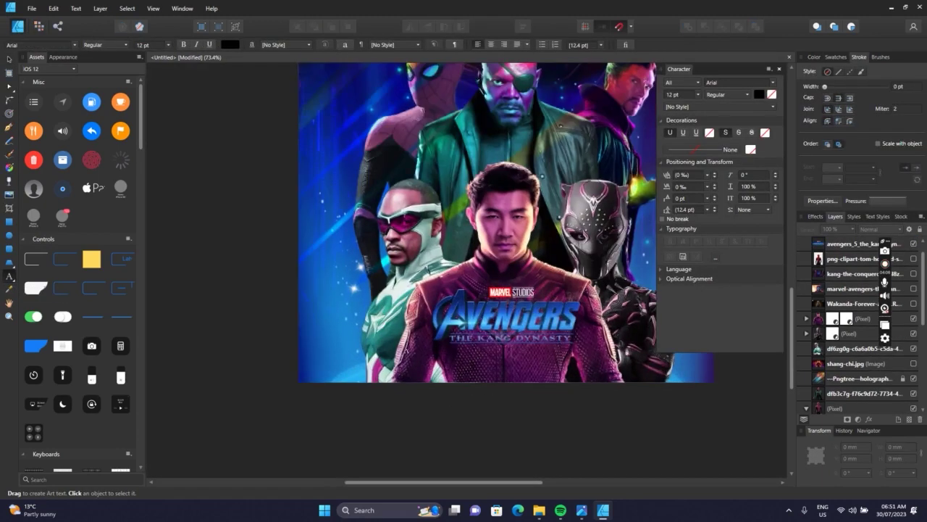
{"action": "left_click", "coordinate": [12, 281]}
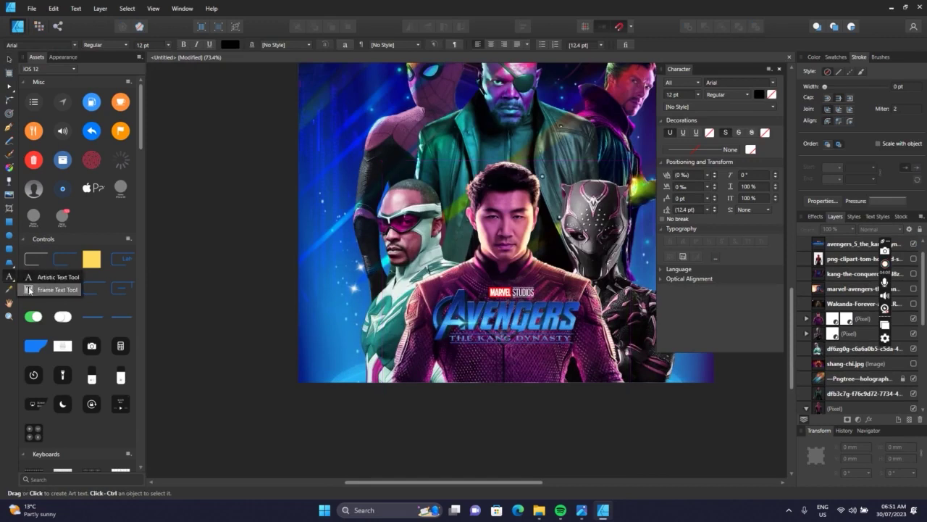
{"action": "left_click", "coordinate": [45, 289]}
{"action": "left_click_drag", "start_coordinate": [390, 361], "coordinate": [654, 378]}
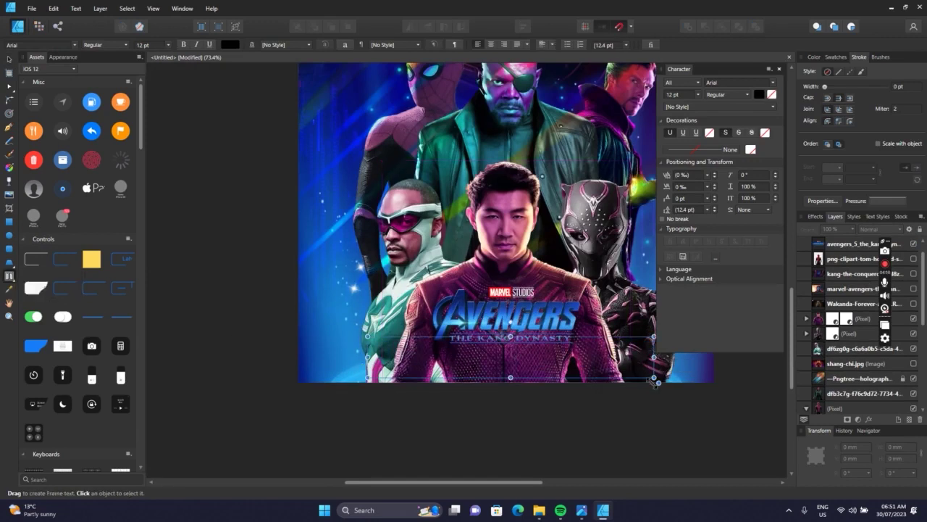
Fill the text frame under the logo with several lines of random placeholder text.
{"action": "type", "text": "0DDDD"}
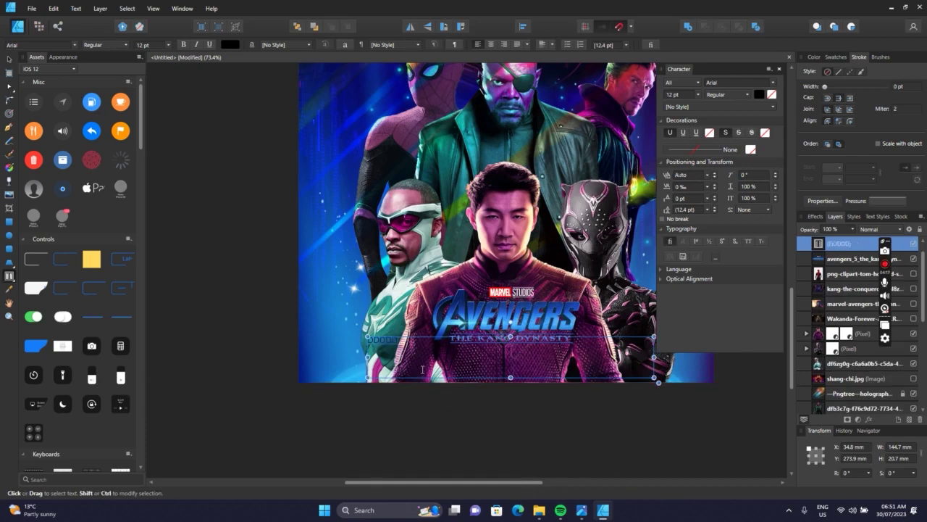
{"action": "key", "text": "ctrl+a"}
{"action": "type", "text": "lore"}
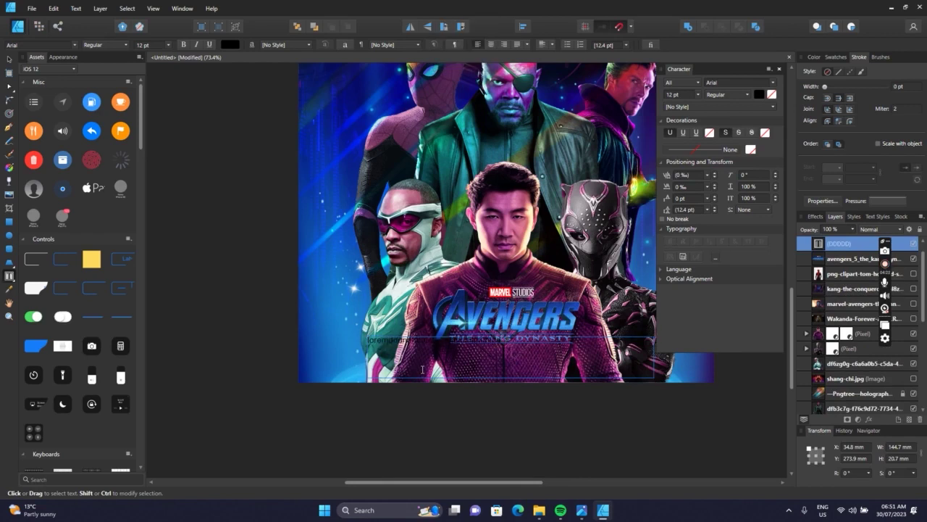
{"action": "type", "text": "ipsum do"}
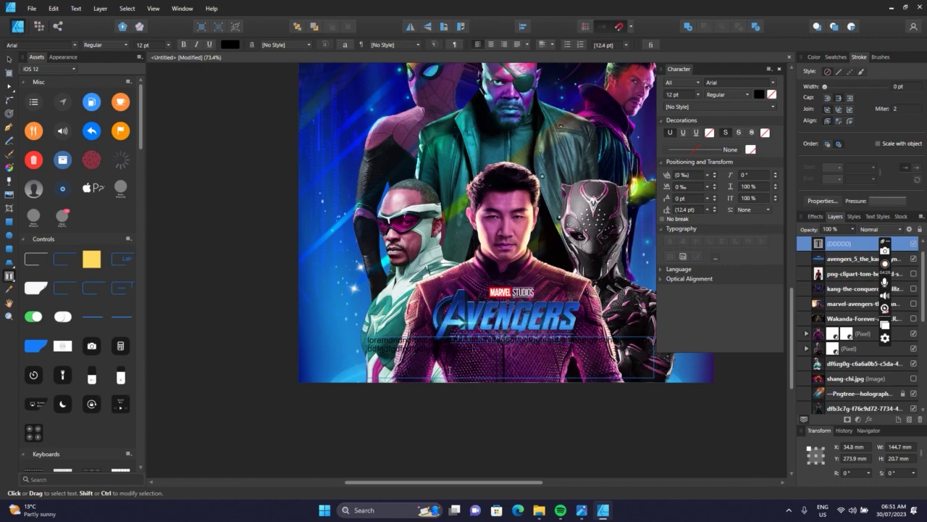
{"action": "scroll", "coordinate": [474, 222], "scroll_direction": "right", "scroll_amount": 2}
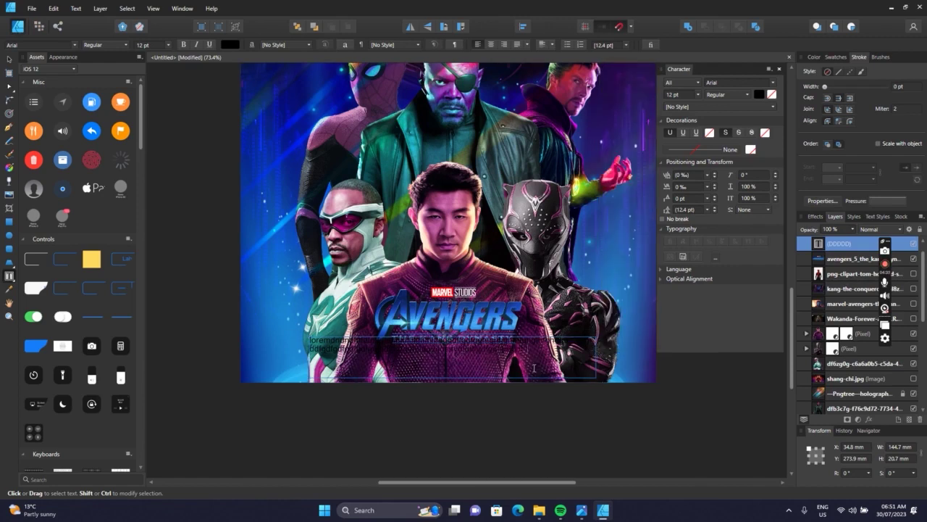
{"action": "type", "text": "on"}
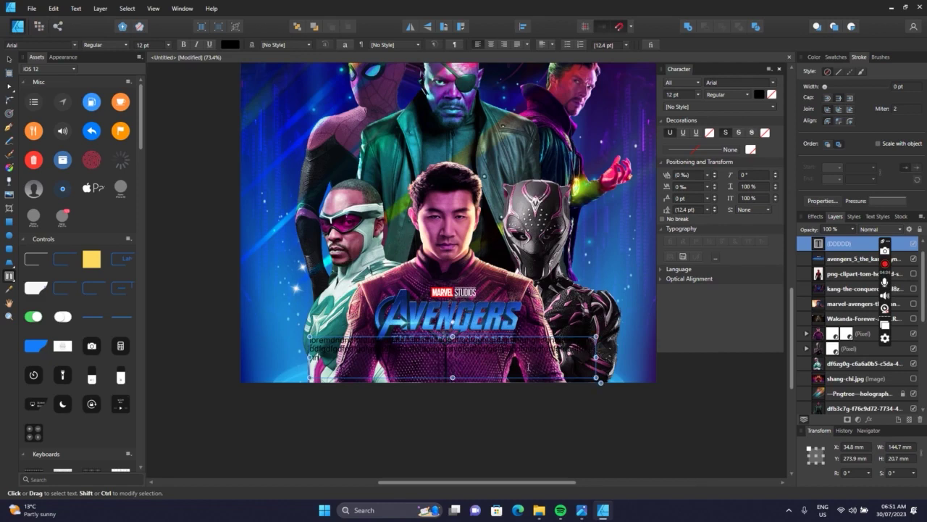
{"action": "type", "text": "dfgsdfgsd"}
{"action": "key", "text": "ctrl+a"}
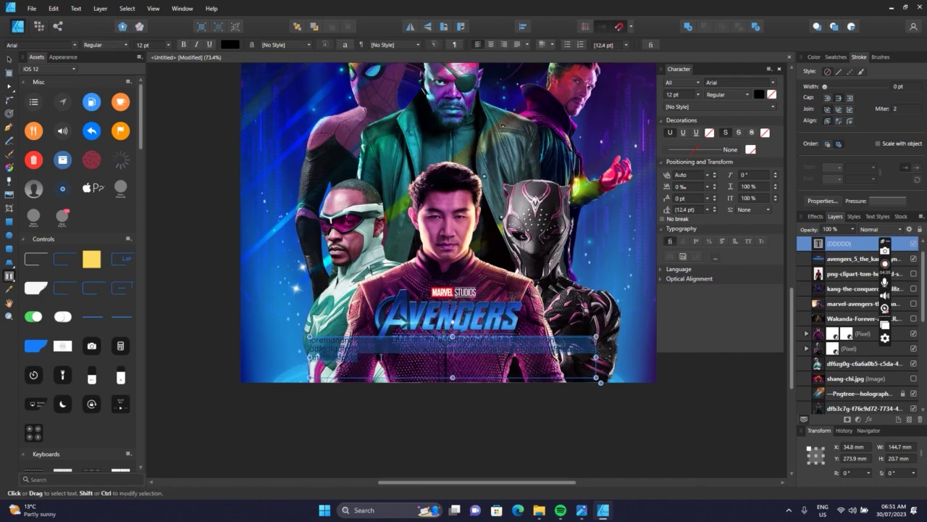
{"action": "left_click", "coordinate": [381, 357]}
{"action": "type", "text": "dfgdfgdsfgdsfgdfgdsfgdfgdsfgdsfgdfgds"}
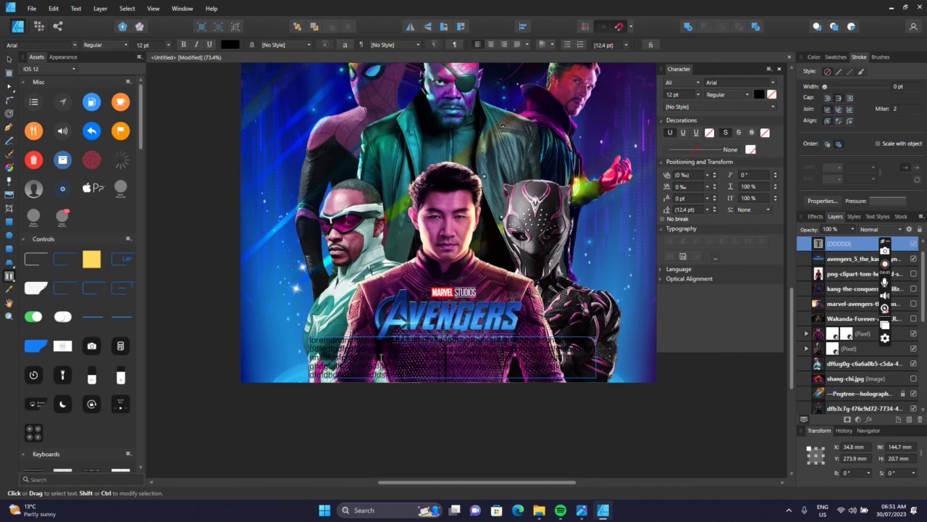
Colour all of the placeholder text white.
{"action": "key", "text": "ctrl+a"}
{"action": "left_click", "coordinate": [226, 44]}
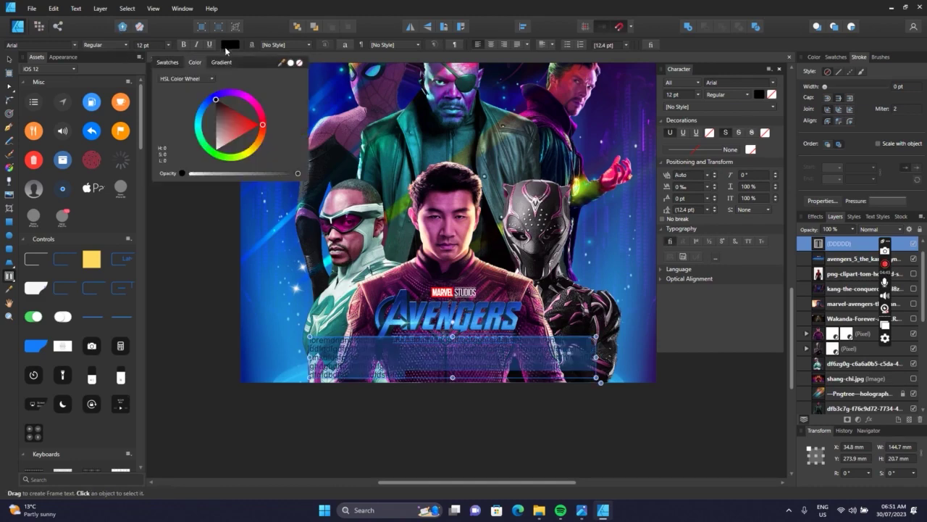
{"action": "left_click_drag", "start_coordinate": [235, 133], "coordinate": [182, 179]}
{"action": "key", "text": "Escape"}
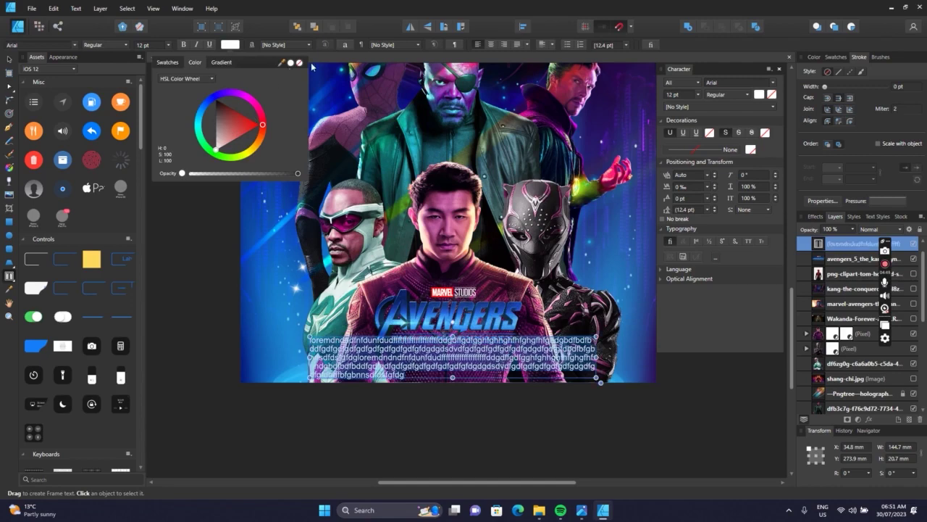
Set the placeholder text to All Caps in the Bebas font.
{"action": "left_click", "coordinate": [76, 9]}
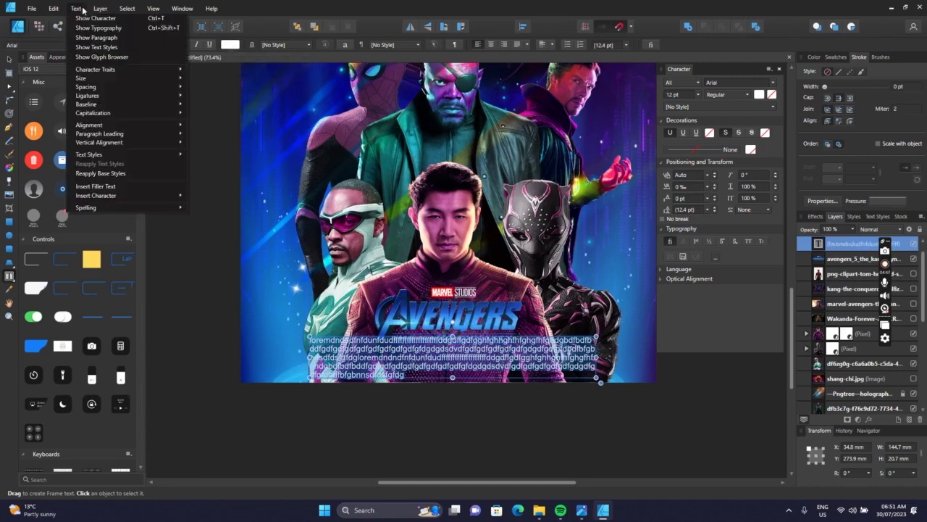
{"action": "mouse_move", "coordinate": [165, 141]}
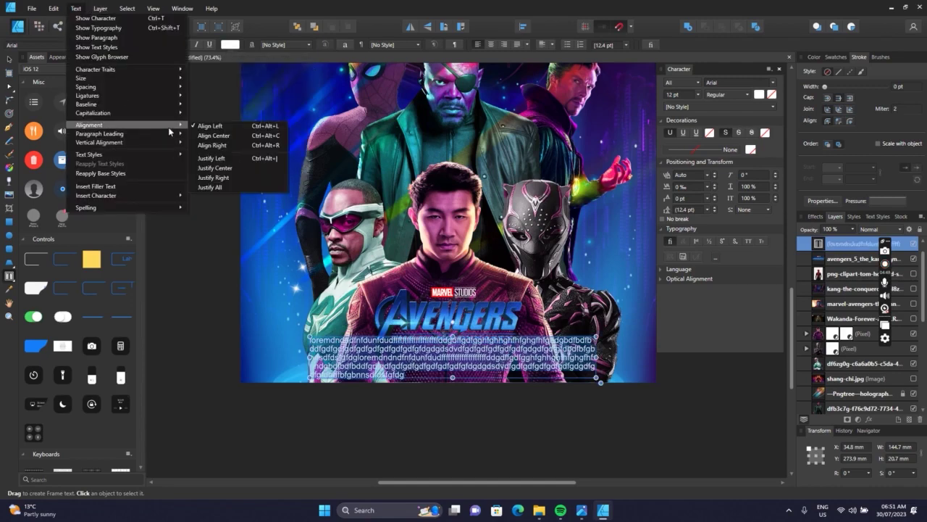
{"action": "mouse_move", "coordinate": [177, 113]}
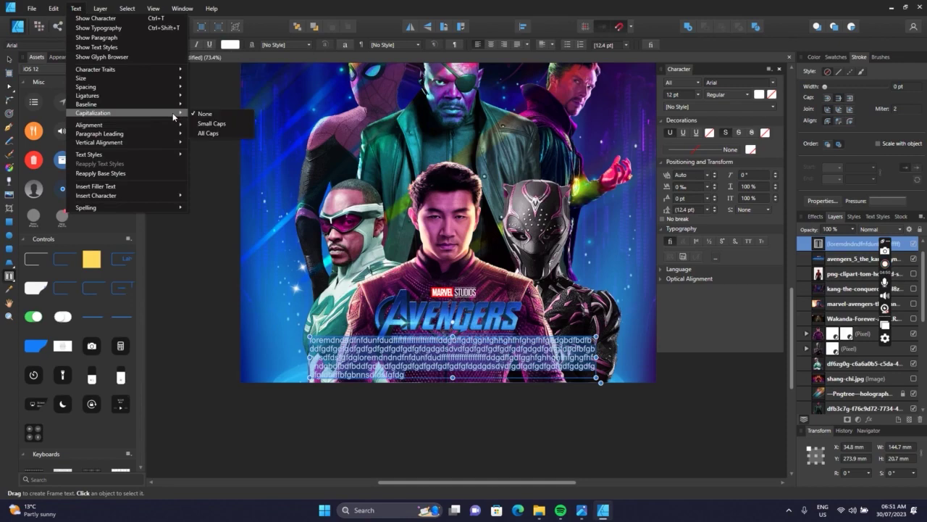
{"action": "left_click", "coordinate": [209, 133]}
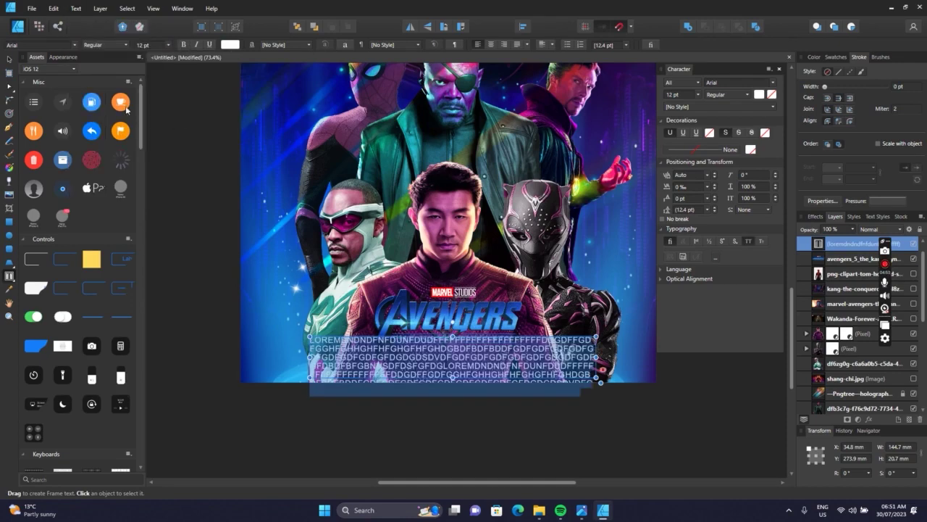
{"action": "left_click", "coordinate": [73, 46]}
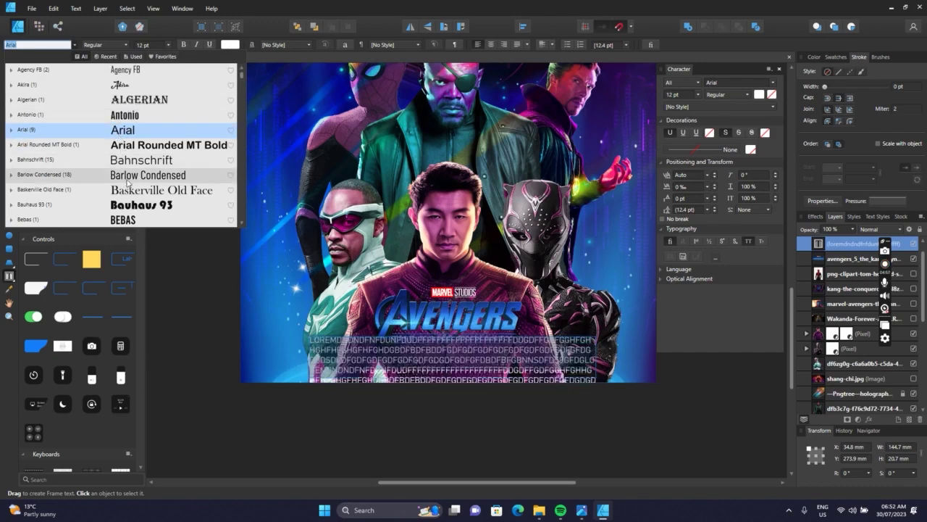
{"action": "left_click", "coordinate": [124, 219]}
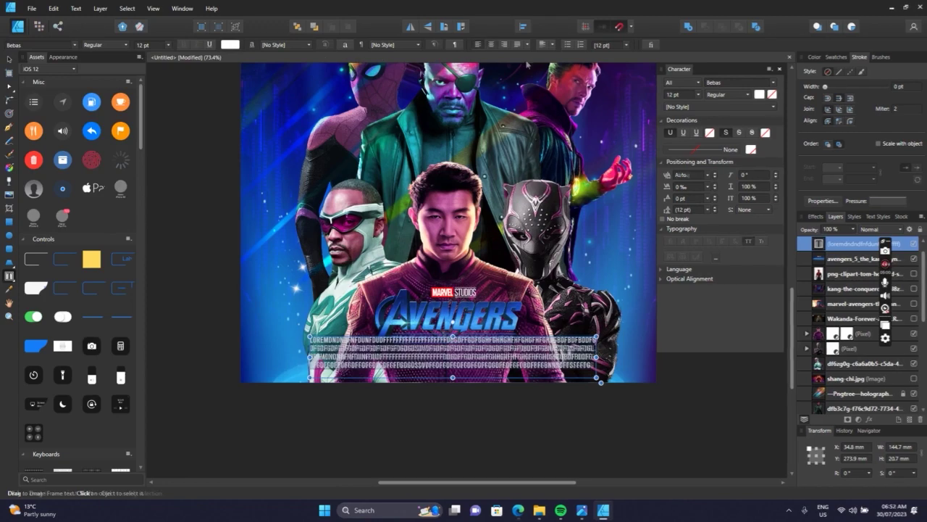
Replace the placeholder with the paragraph beginning "The Avengers are a team of superheroes who fight against various threats to the world".
{"action": "left_click", "coordinate": [358, 361]}
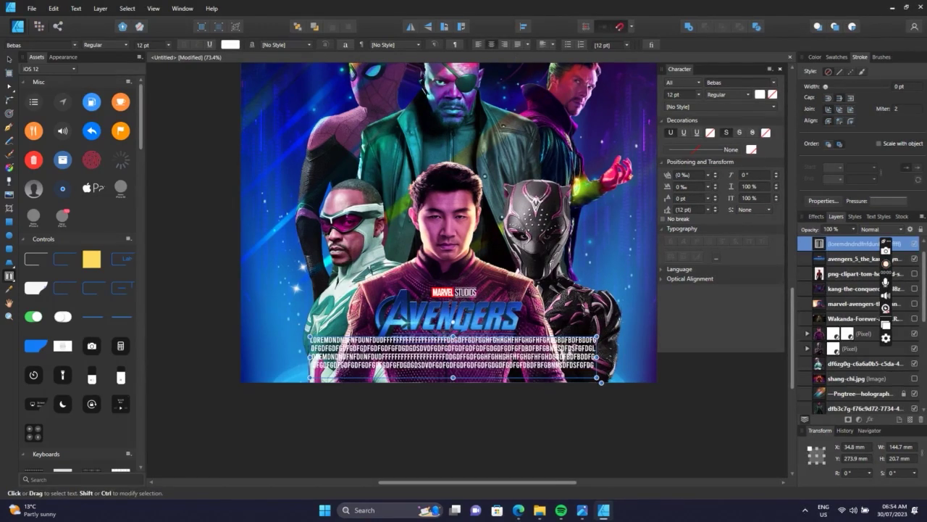
{"action": "key", "text": "ctrl+a"}
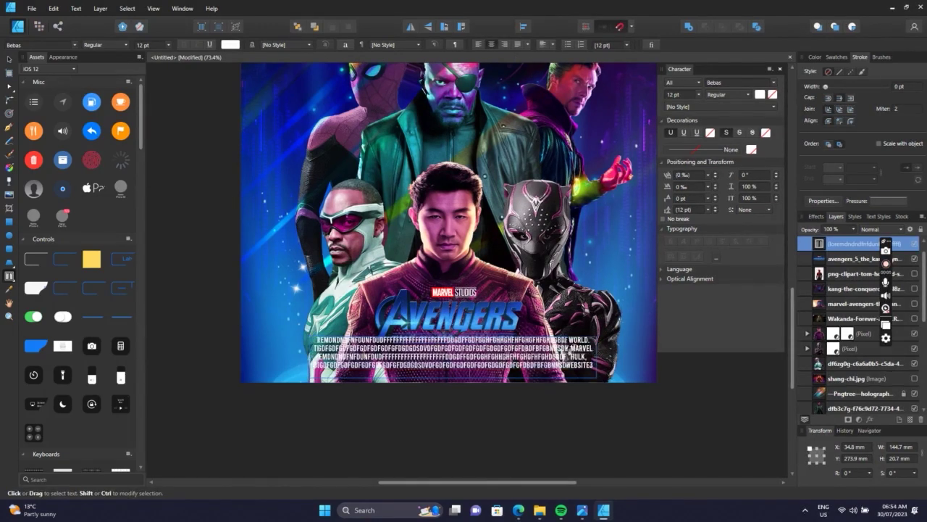
{"action": "type", "text": "THE AVENGERS ARE A TEAM OF SUPERHEROES WHO FIGHT AGAINST VARIOUS THREATS TO THE WORLD. THEY APPEAR IN COMIC BOOKS PUBLISHED BY MARVEL COMICS1 AND IN MOVIES PRODUCED BY MARVEL STUDIOS2. SOME OF THE MOST FAMOUS MEMBERS ARE IRON MAN, CAPTAIN AMERICA, THOR, HULK, BLACK WIDOW AND HAWKEYE. YOU CAN LEARN MORE ABOUT THEM ON THE OFFICIAL MARVEL WEBSITE3 OR ON IMDB"}
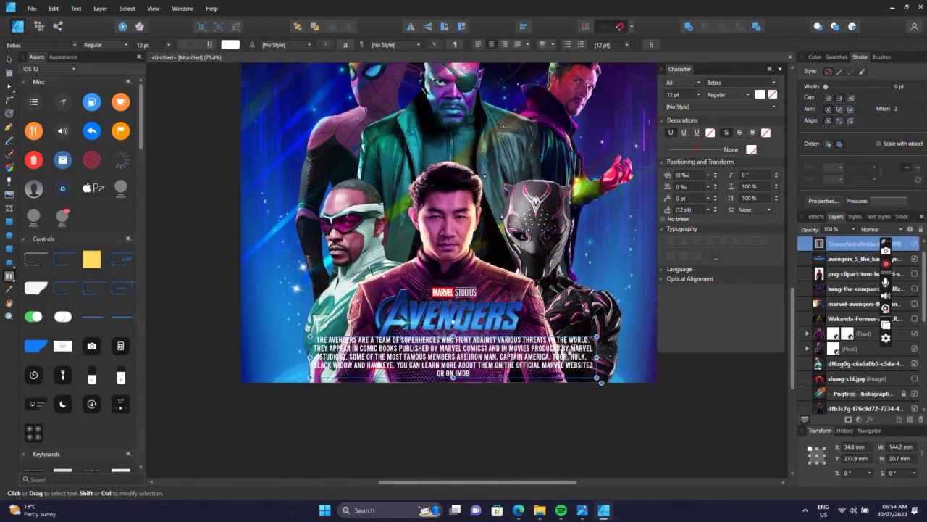
{"action": "scroll", "coordinate": [466, 353], "scroll_direction": "down", "scroll_amount": 1}
{"action": "scroll", "coordinate": [469, 340], "scroll_direction": "down", "scroll_amount": 1}
{"action": "key", "text": "Escape"}
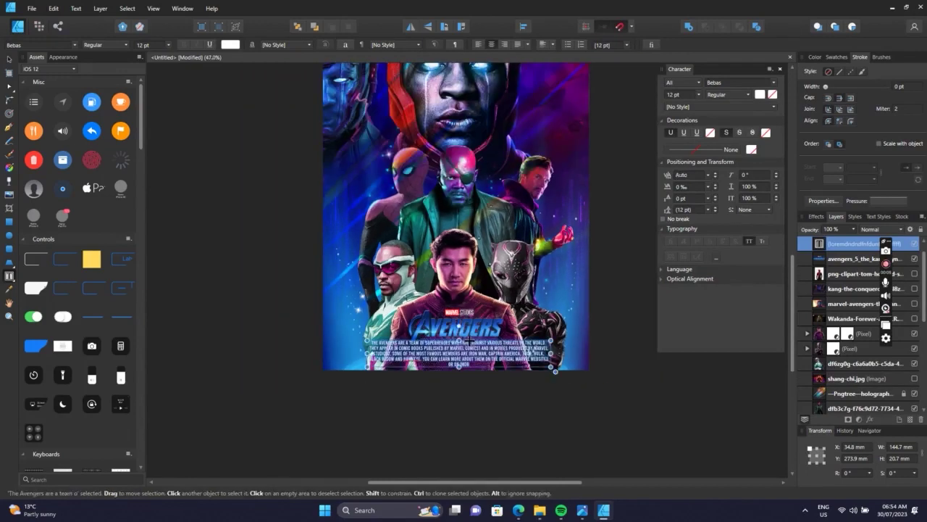
Widen the description's text frame on its left side to about 151 mm.
{"action": "scroll", "coordinate": [469, 339], "scroll_direction": "up", "scroll_amount": 2}
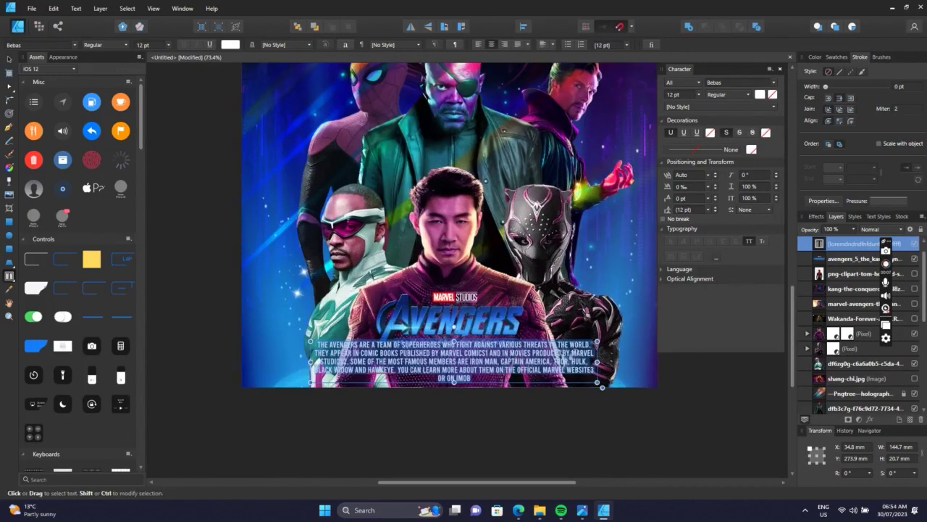
{"action": "left_click_drag", "start_coordinate": [311, 361], "coordinate": [298, 362]}
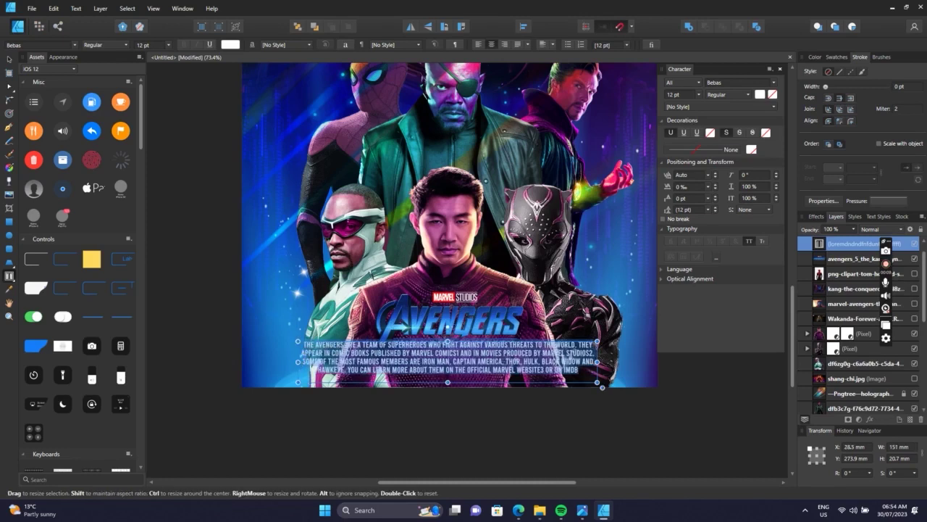
{"action": "left_click", "coordinate": [302, 356]}
{"action": "key", "text": "Escape"}
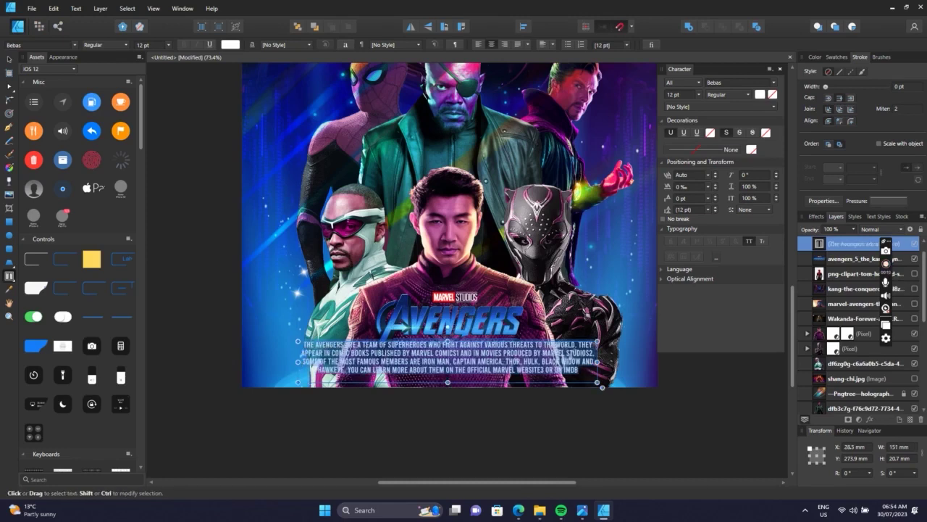
Change the description's font to Barlow Condensed and widen its frame on the right side to about 160.1 mm.
{"action": "left_click", "coordinate": [73, 47]}
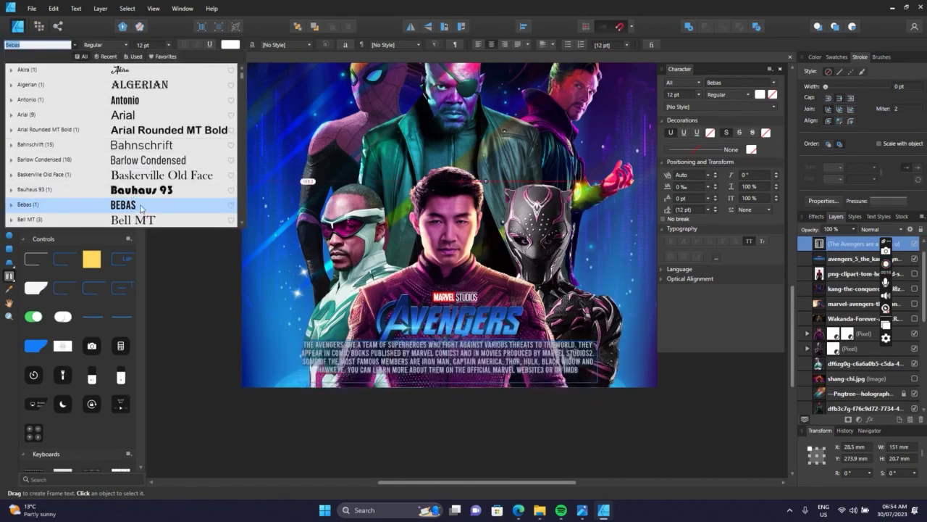
{"action": "scroll", "coordinate": [141, 209], "scroll_direction": "down", "scroll_amount": 3}
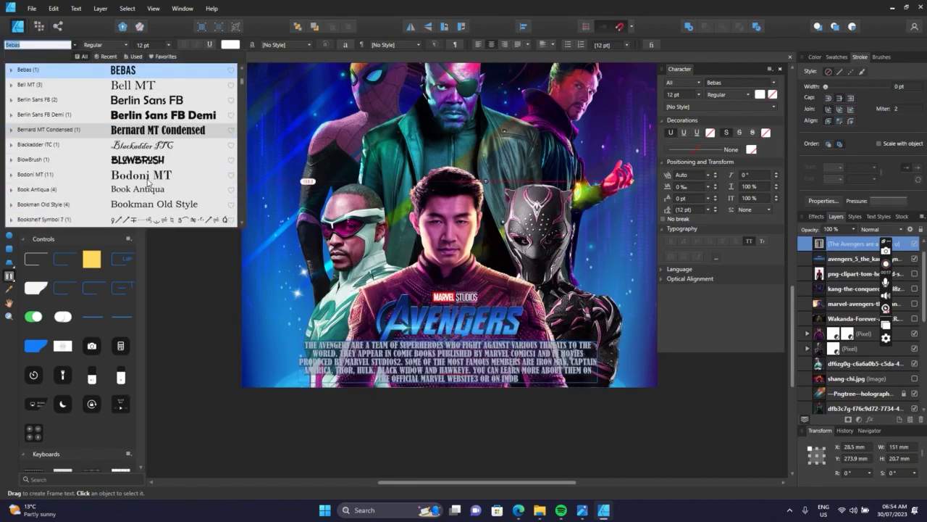
{"action": "scroll", "coordinate": [154, 176], "scroll_direction": "up", "scroll_amount": 3}
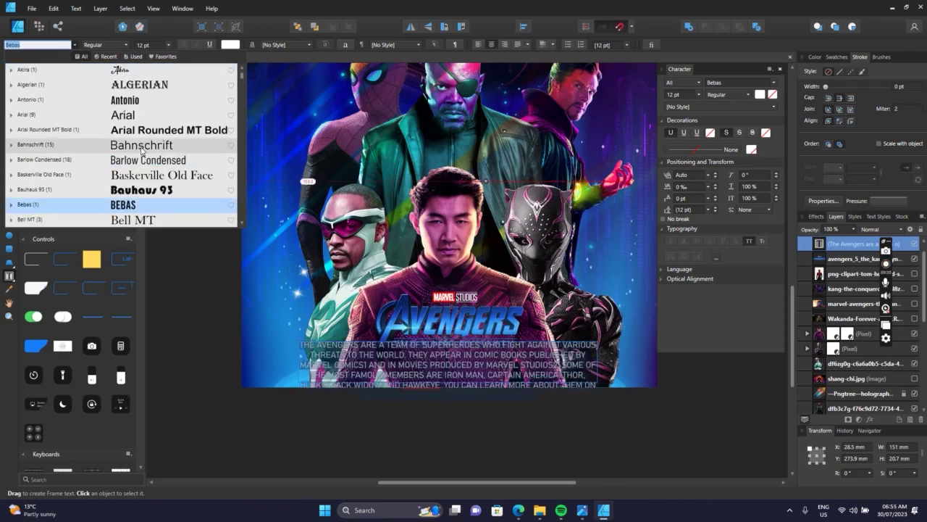
{"action": "left_click", "coordinate": [141, 160]}
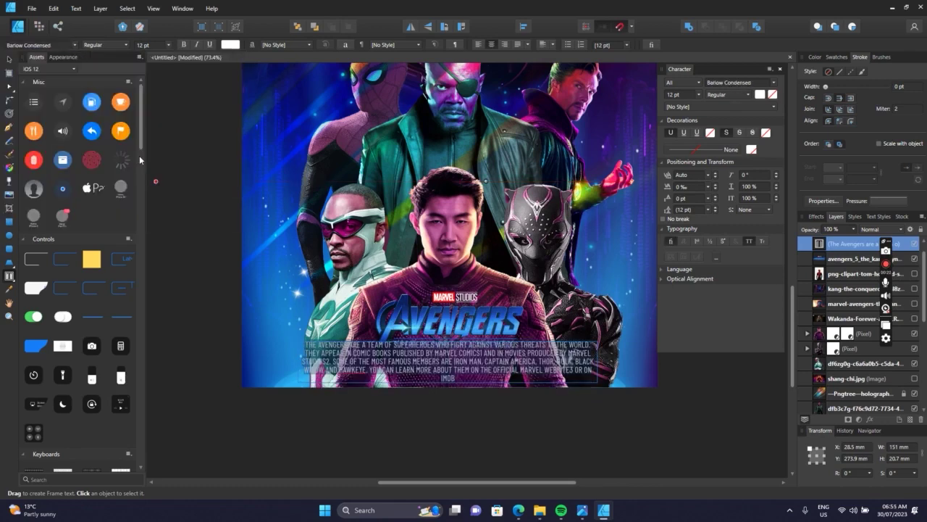
{"action": "left_click_drag", "start_coordinate": [596, 361], "coordinate": [615, 361]}
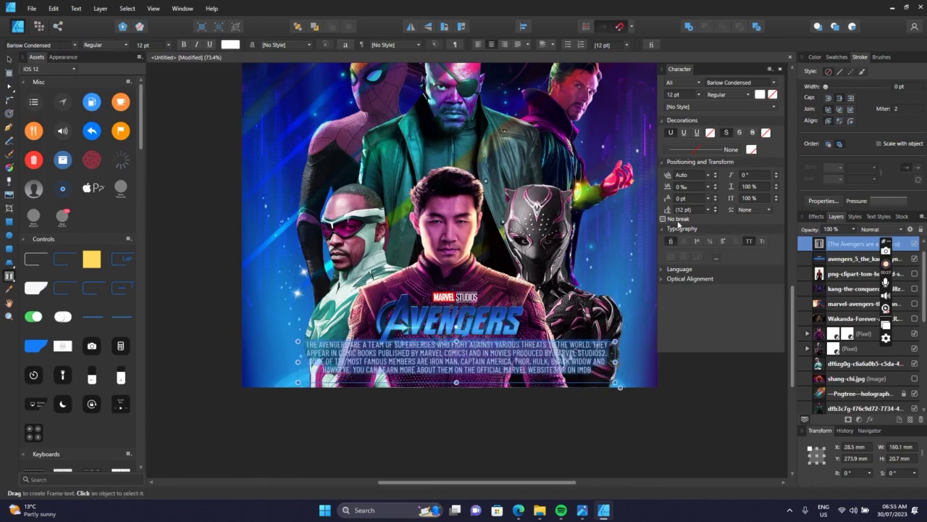
Set the description text's tracking to -21 ‰ and its leading to 11 pt.
{"action": "scroll", "coordinate": [716, 192], "scroll_direction": "down", "scroll_amount": 11}
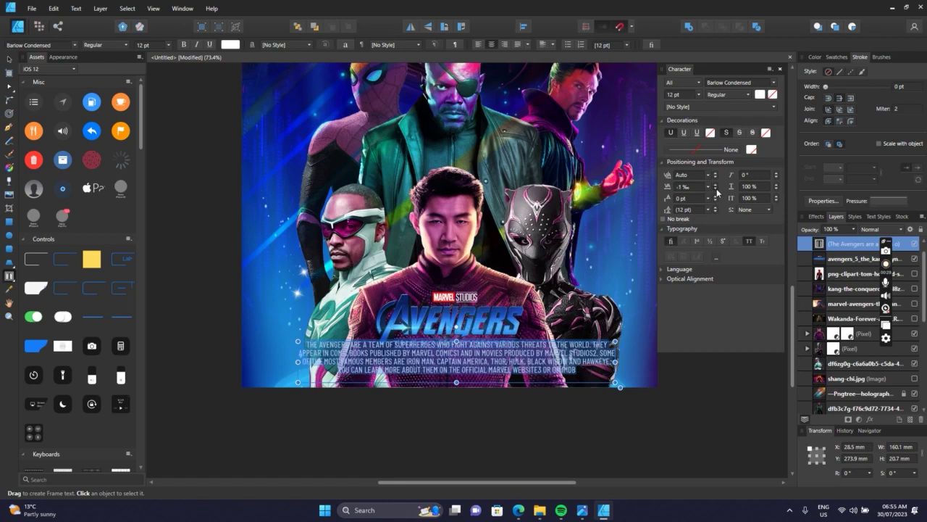
{"action": "scroll", "coordinate": [716, 192], "scroll_direction": "down", "scroll_amount": 10}
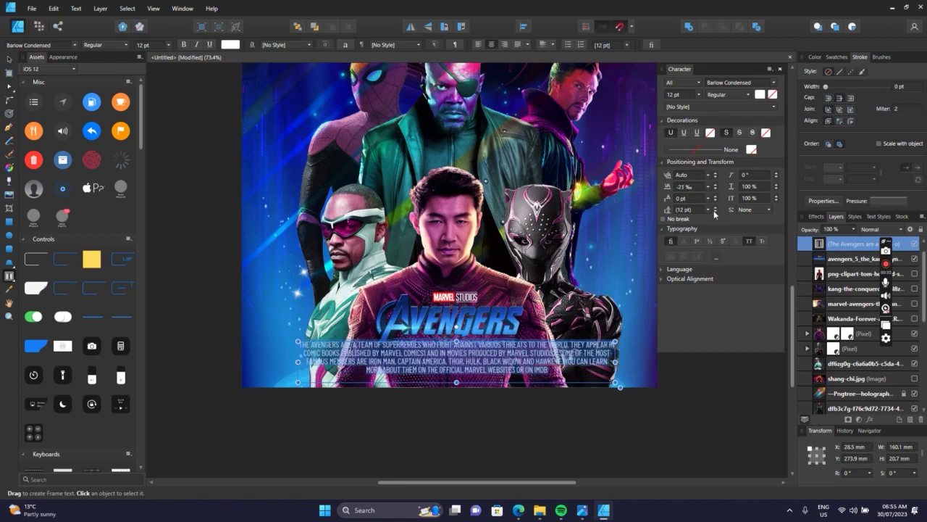
{"action": "scroll", "coordinate": [714, 214], "scroll_direction": "down", "scroll_amount": 1}
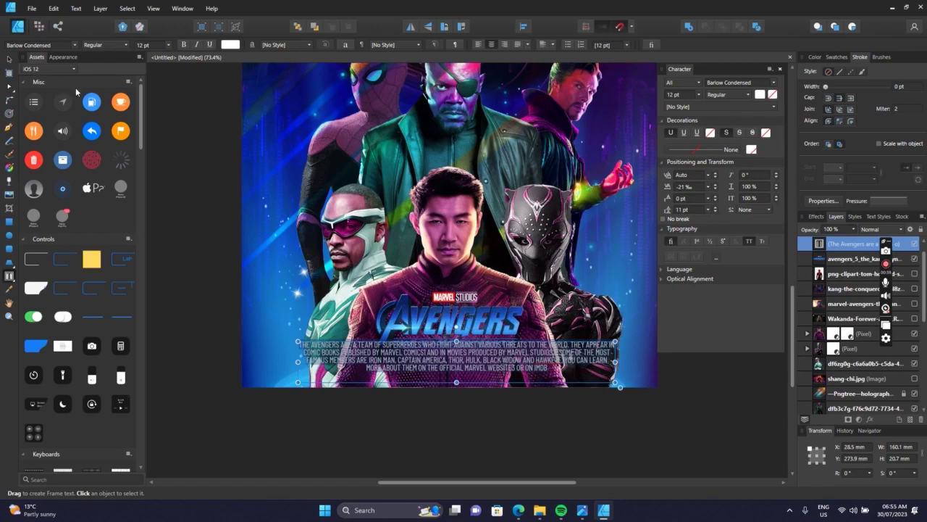
Try bold on the description text and compare the layout with the KANG DYNASTY.jpg reference poster.
{"action": "key", "text": "ctrl+b"}
{"action": "key", "text": "ctrl+b"}
{"action": "key", "text": "alt+Tab"}
{"action": "key", "text": "alt+Tab"}
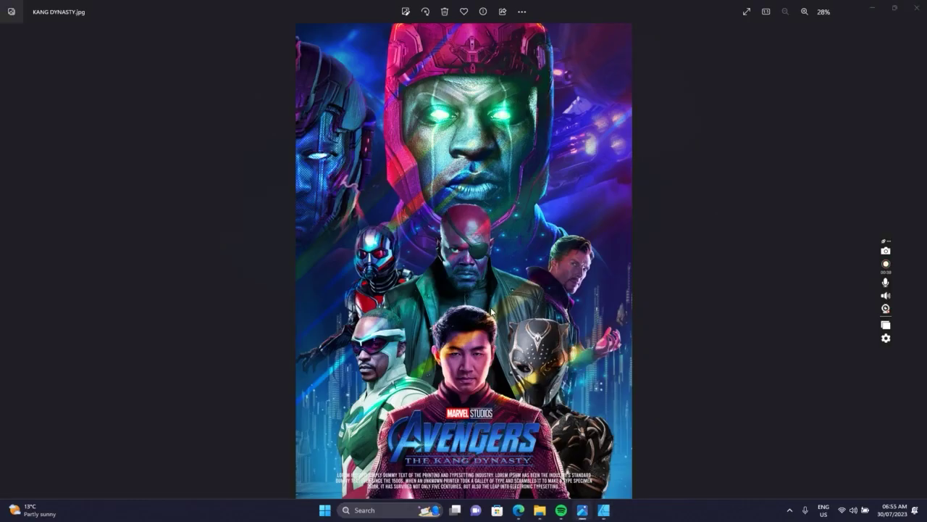
Switch back to Affinity Designer and set the description text's weight to Medium.
{"action": "key", "text": "alt+Tab"}
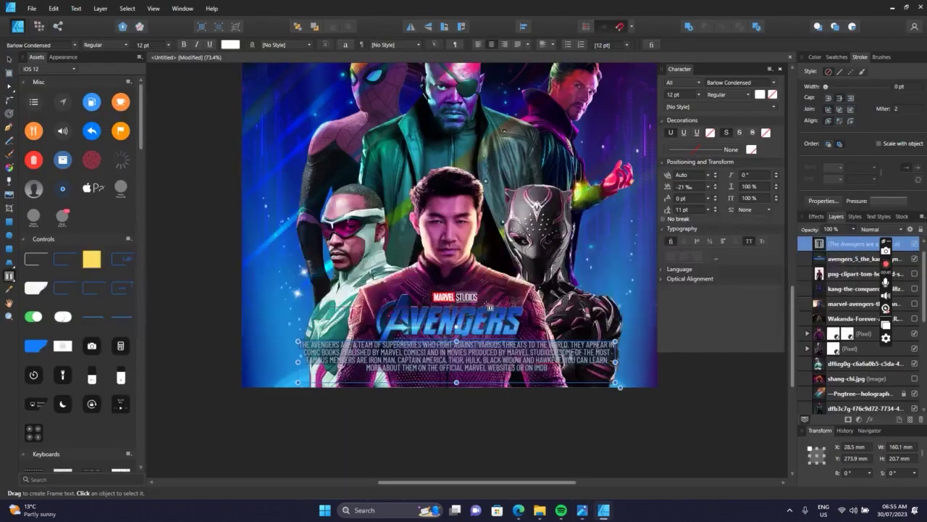
{"action": "key", "text": "ctrl+b"}
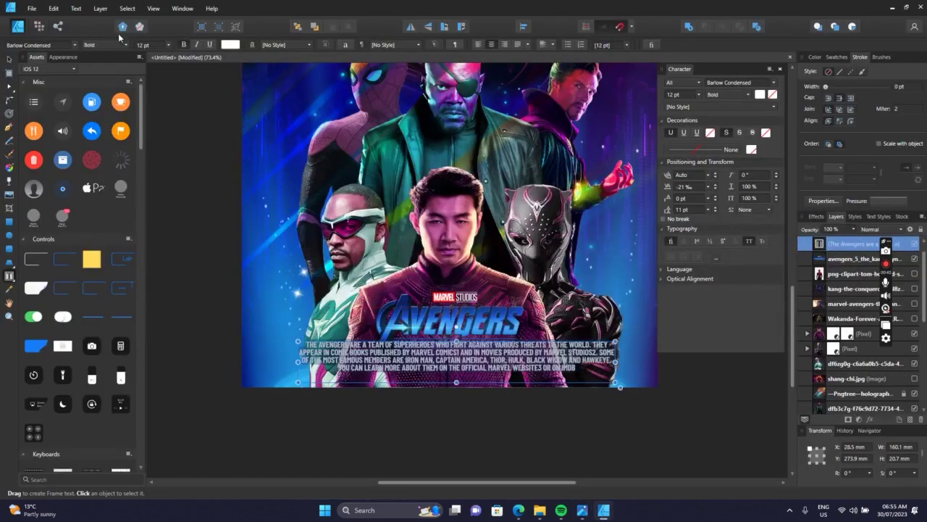
{"action": "left_click", "coordinate": [92, 46]}
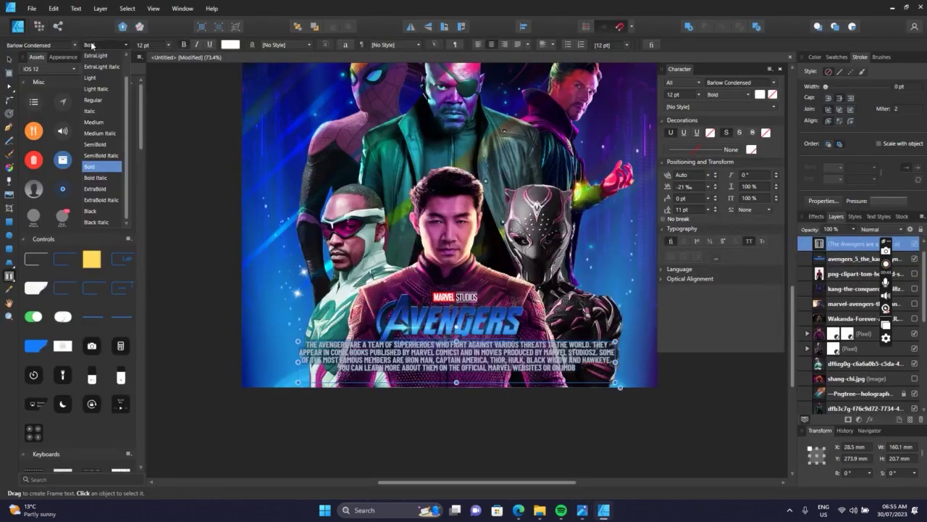
{"action": "left_click", "coordinate": [105, 123]}
Move the description block below the Avengers logo to Y 276.3 mm, with its frame at the artboard's bottom edge, and nudge the logo up slightly.
{"action": "left_click", "coordinate": [10, 58]}
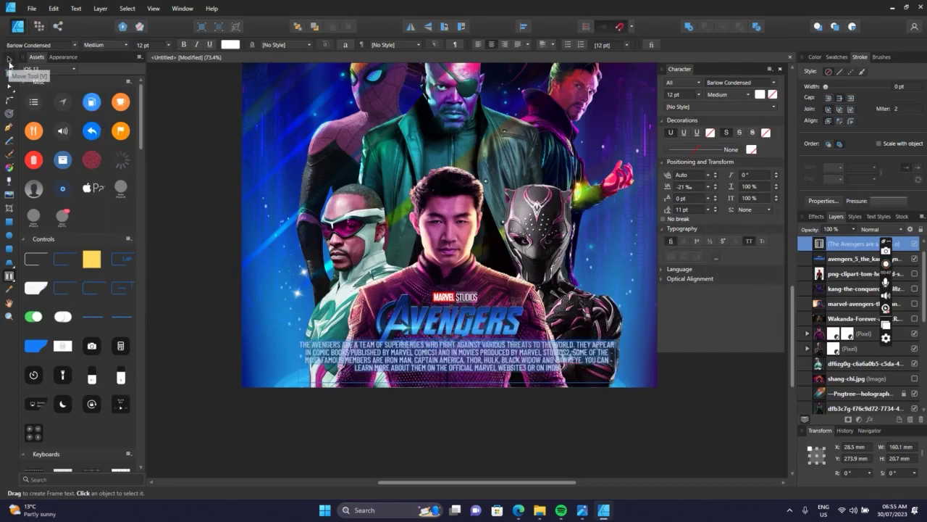
{"action": "left_click", "coordinate": [452, 349]}
{"action": "left_click_drag", "start_coordinate": [452, 347], "coordinate": [459, 369]}
{"action": "left_click", "coordinate": [464, 316]}
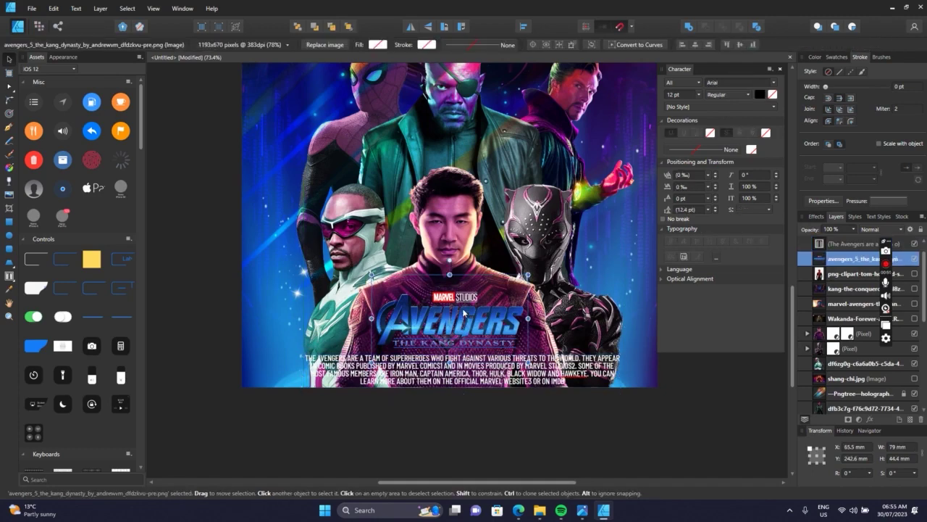
{"action": "left_click_drag", "start_coordinate": [467, 379], "coordinate": [468, 371]}
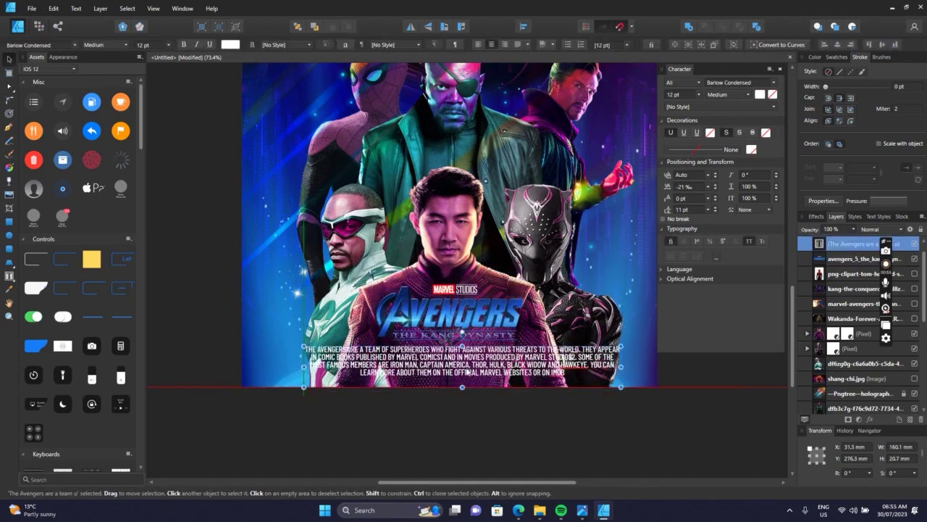
Center the description text horizontally on the artboard.
{"action": "scroll", "coordinate": [465, 348], "scroll_direction": "down", "scroll_amount": 5}
{"action": "scroll", "coordinate": [468, 340], "scroll_direction": "up", "scroll_amount": 3}
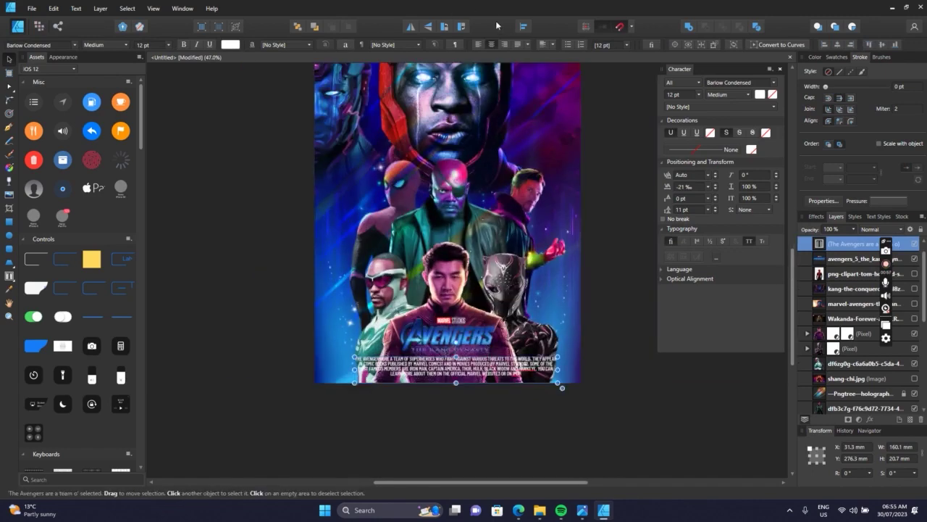
{"action": "left_click", "coordinate": [525, 27]}
{"action": "left_click", "coordinate": [539, 58]}
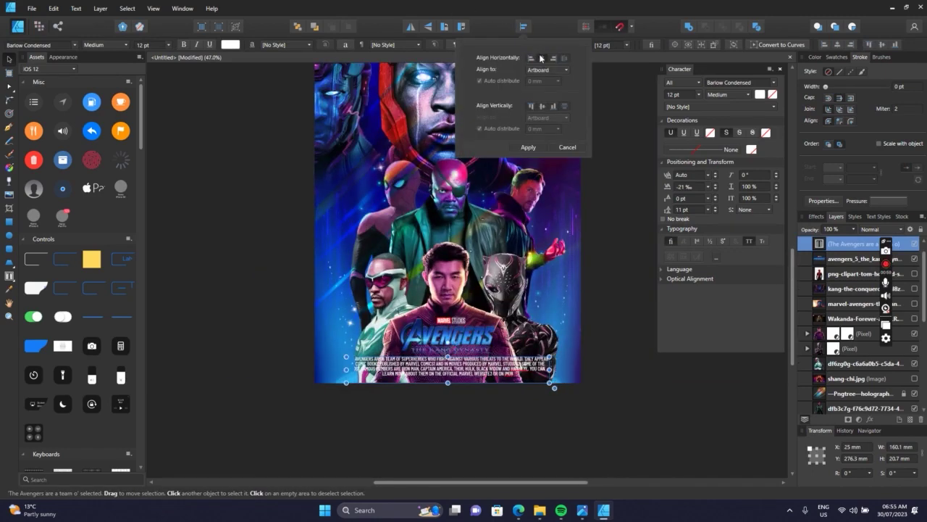
{"action": "left_click", "coordinate": [597, 290]}
{"action": "scroll", "coordinate": [497, 213], "scroll_direction": "up", "scroll_amount": 3}
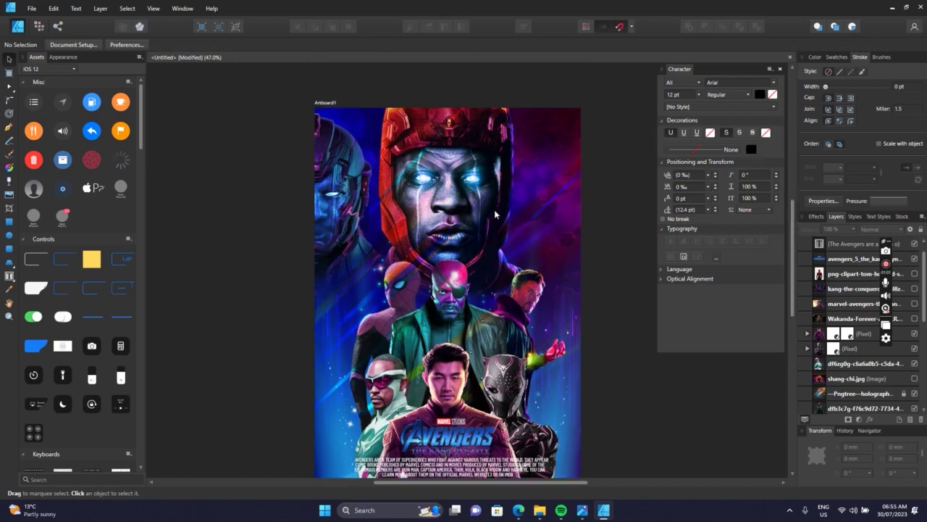
{"action": "scroll", "coordinate": [494, 210], "scroll_direction": "down", "scroll_amount": 1}
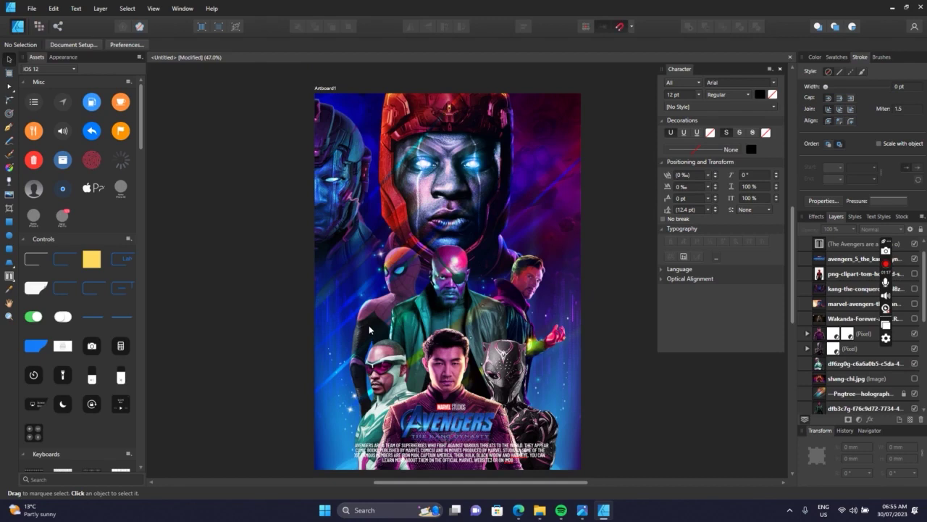
{"action": "scroll", "coordinate": [368, 324], "scroll_direction": "down", "scroll_amount": 3}
{"action": "scroll", "coordinate": [373, 310], "scroll_direction": "up", "scroll_amount": 5}
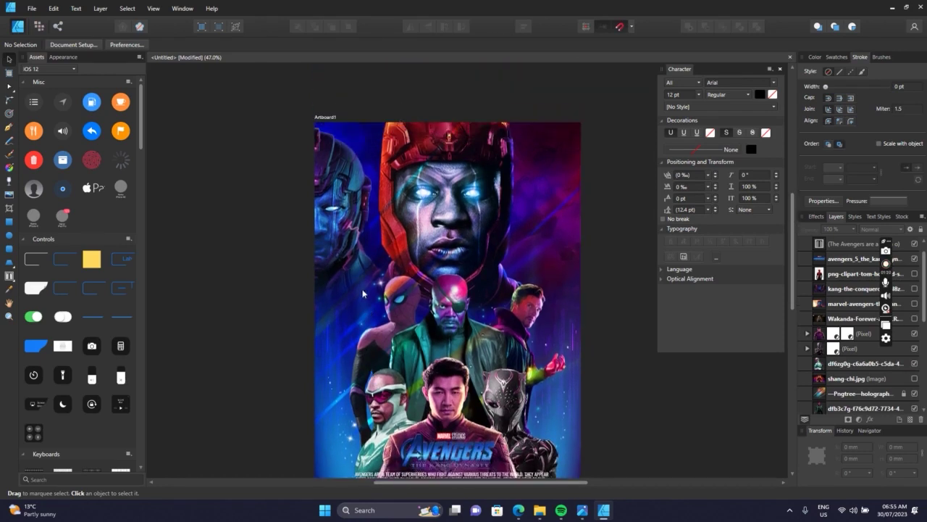
Set the Quantum_Vehicle background image's blend mode to Glow and its opacity to 41%.
{"action": "left_click", "coordinate": [324, 181]}
{"action": "left_click", "coordinate": [326, 113]}
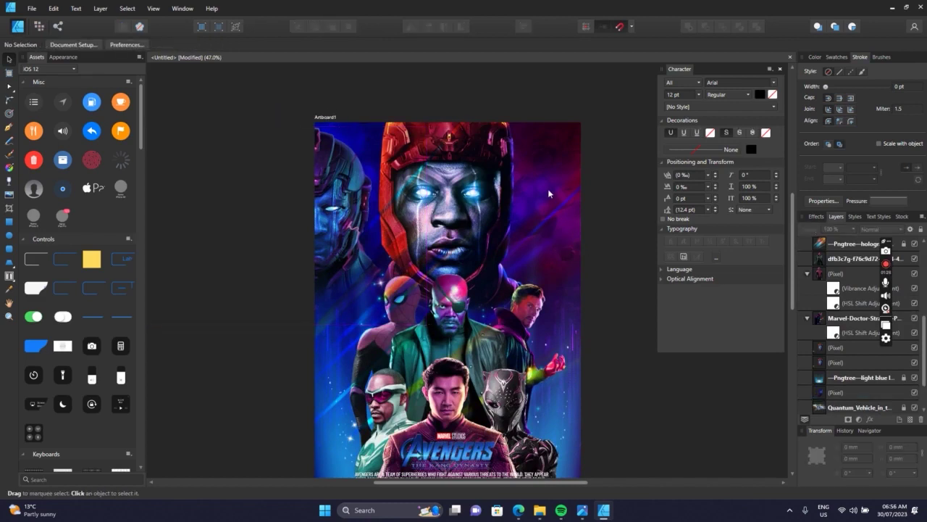
{"action": "scroll", "coordinate": [840, 391], "scroll_direction": "down", "scroll_amount": 1}
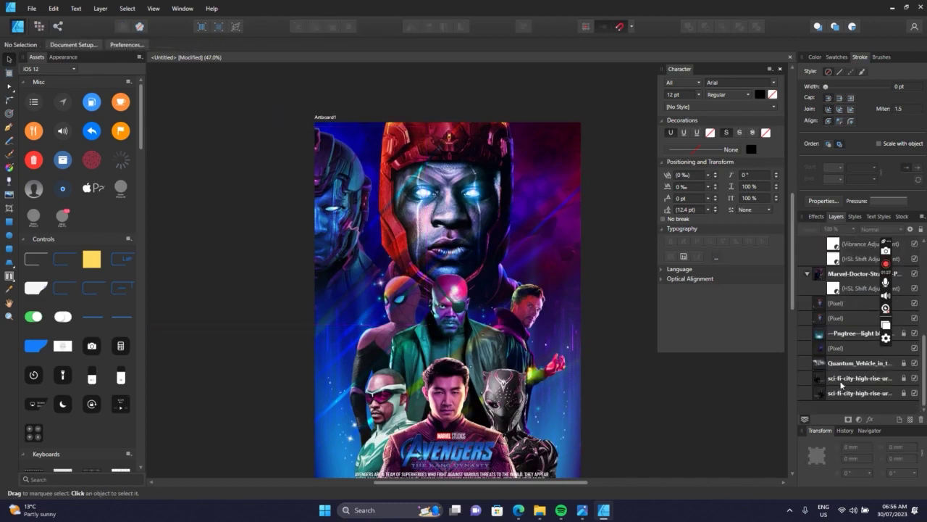
{"action": "left_click", "coordinate": [846, 366]}
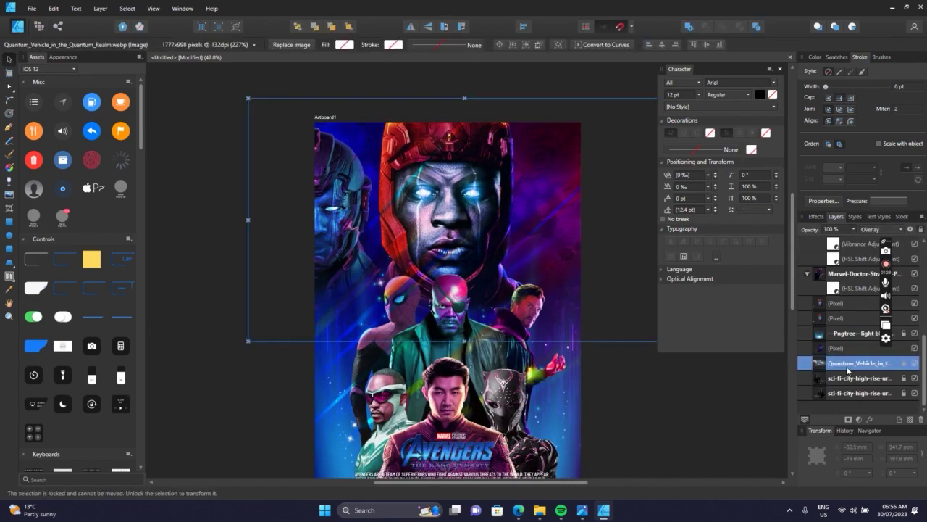
{"action": "left_click", "coordinate": [875, 232]}
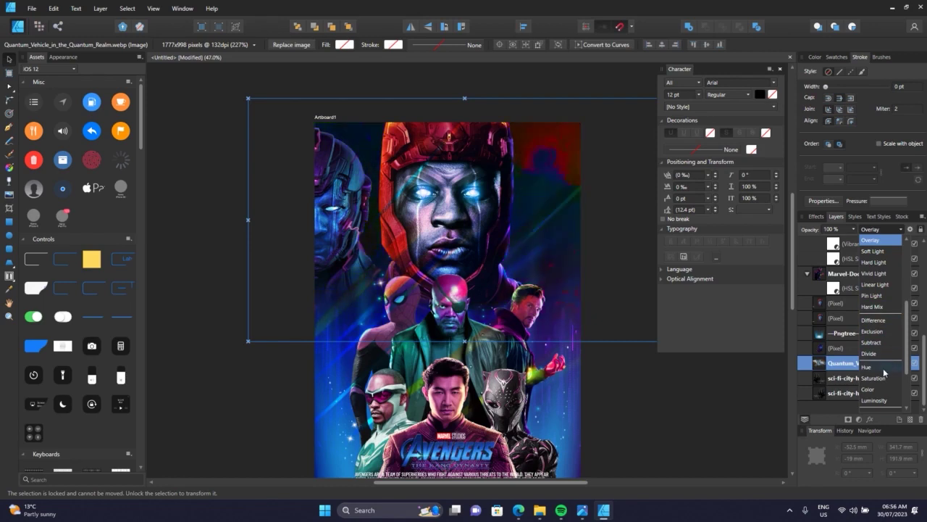
{"action": "scroll", "coordinate": [884, 395], "scroll_direction": "down", "scroll_amount": 3}
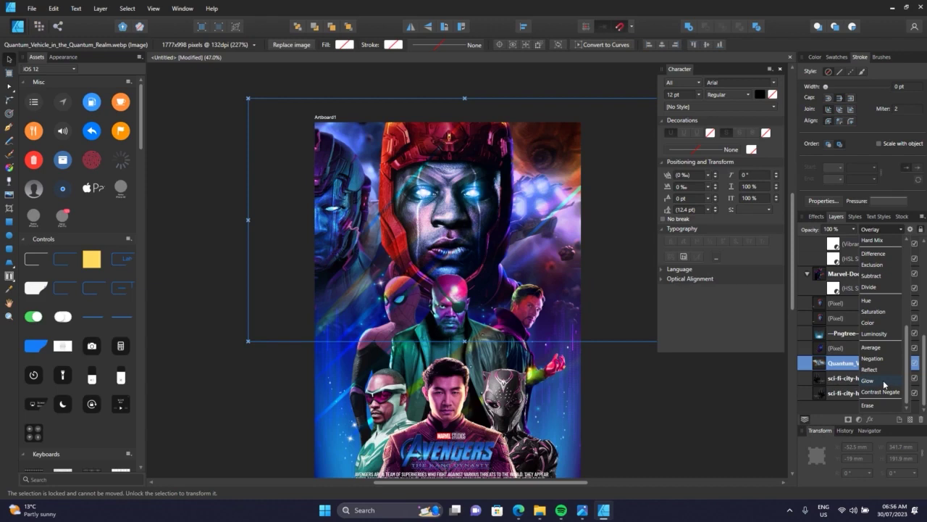
{"action": "left_click", "coordinate": [884, 383]}
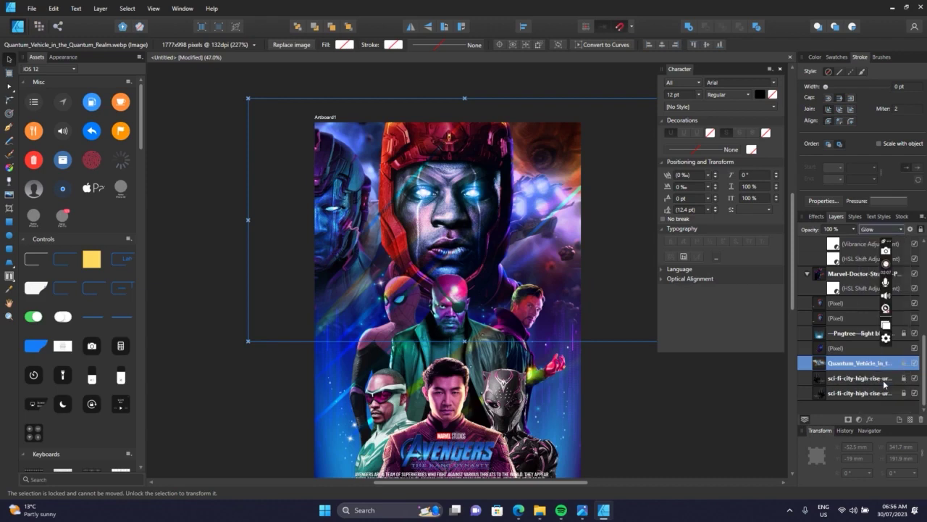
{"action": "left_click", "coordinate": [853, 232]}
{"action": "left_click_drag", "start_coordinate": [852, 243], "coordinate": [815, 239]}
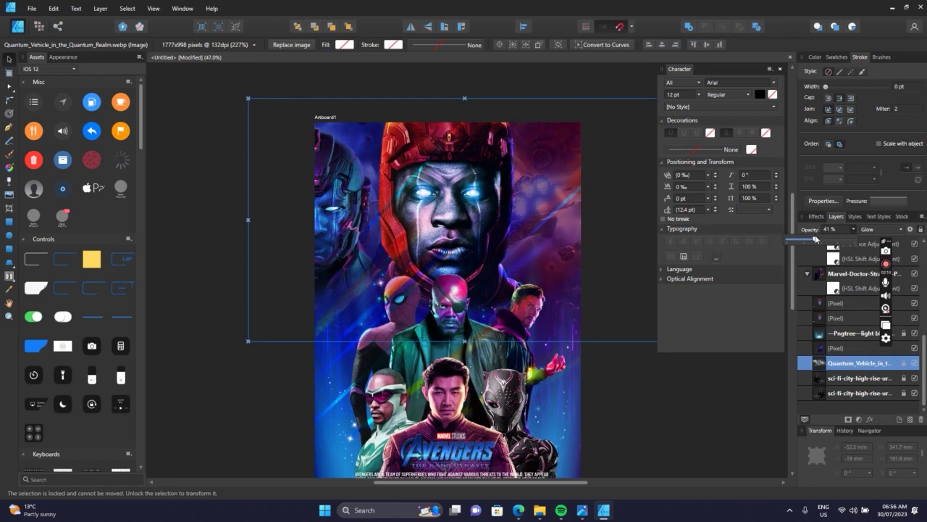
{"action": "left_click", "coordinate": [638, 376]}
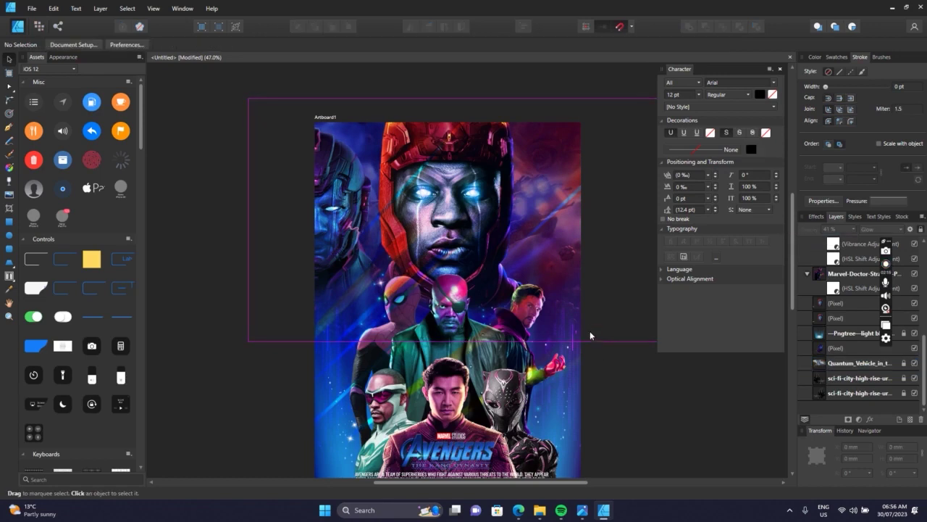
Export Artboard1 as a best-quality JPEG named "tutorial kang dynasty" in the kang dynasty folder.
{"action": "left_click", "coordinate": [325, 116]}
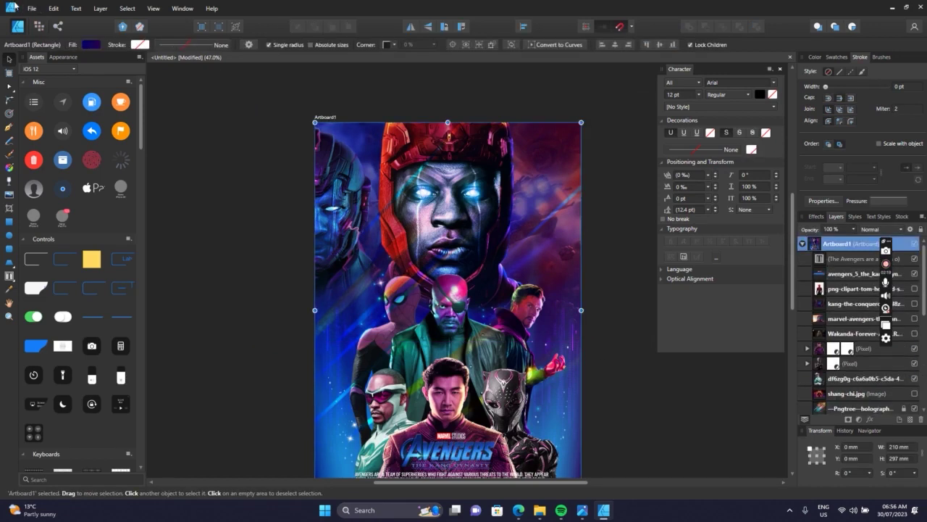
{"action": "left_click", "coordinate": [32, 8]}
{"action": "left_click", "coordinate": [59, 180]}
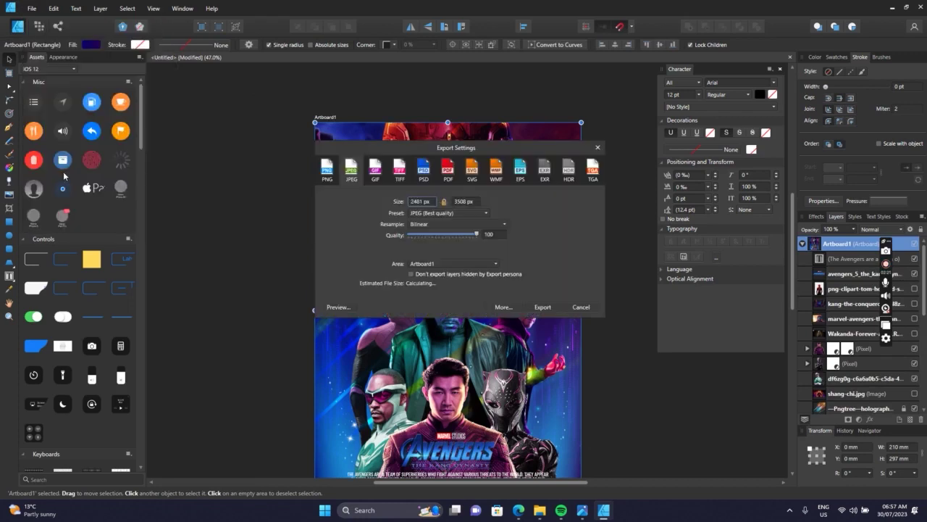
{"action": "left_click", "coordinate": [547, 307]}
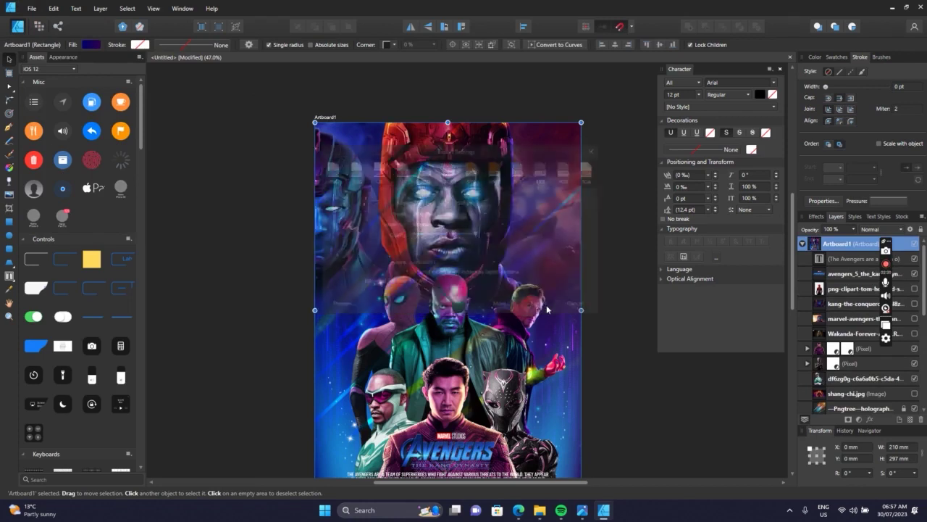
{"action": "scroll", "coordinate": [580, 276], "scroll_direction": "down", "scroll_amount": 5}
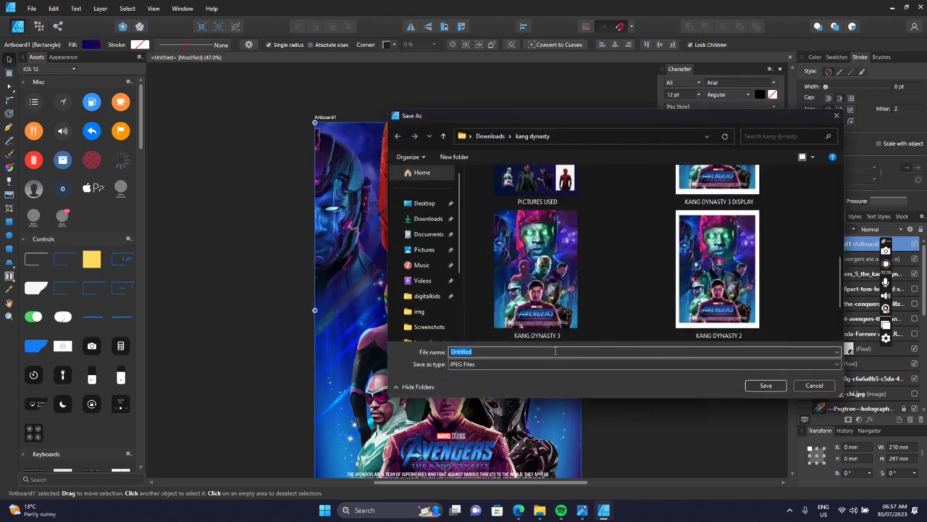
{"action": "type", "text": "tutorial kang dynasty"}
{"action": "key", "text": "Return"}
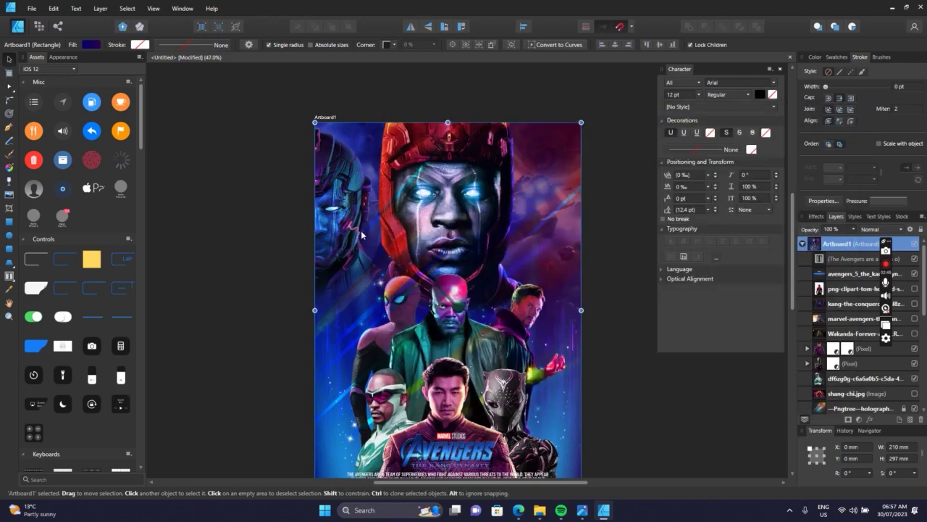
Insert a second, document-sized artboard beside the poster.
{"action": "left_click", "coordinate": [9, 73]}
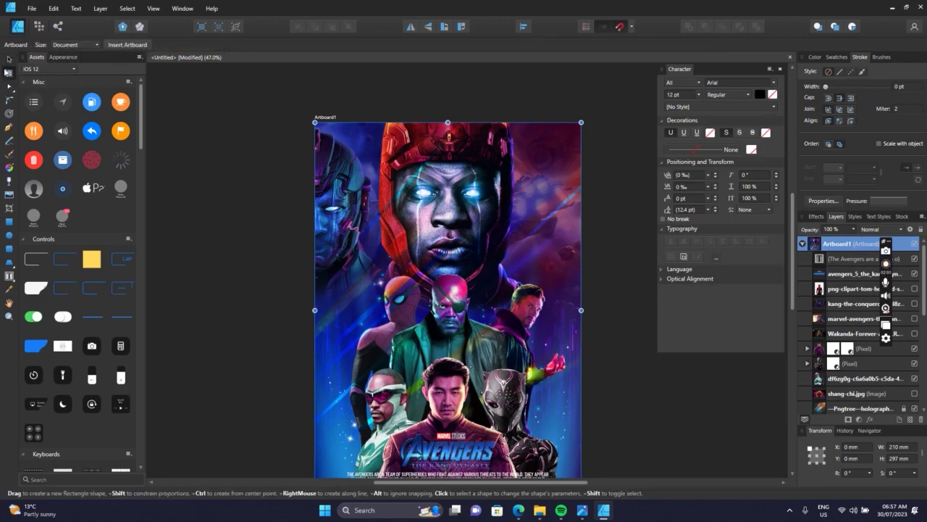
{"action": "left_click", "coordinate": [120, 45]}
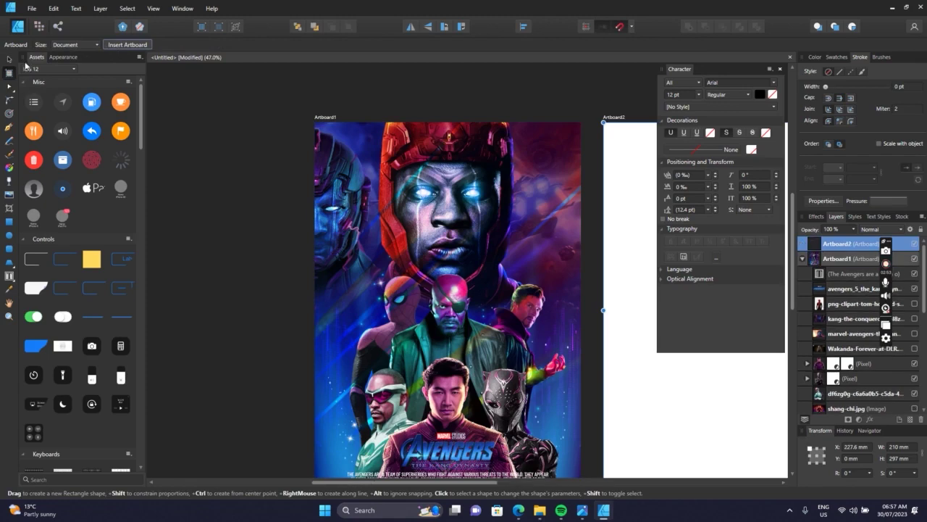
{"action": "left_click", "coordinate": [9, 59]}
Place the exported tutorial kang dynasty.jpg image onto Artboard2.
{"action": "scroll", "coordinate": [439, 269], "scroll_direction": "down", "scroll_amount": 5}
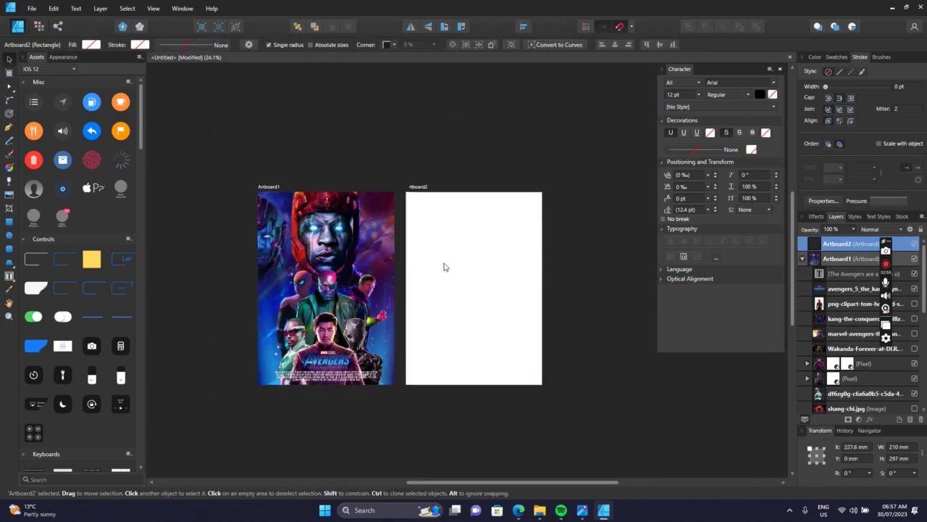
{"action": "scroll", "coordinate": [484, 212], "scroll_direction": "up", "scroll_amount": 3}
{"action": "scroll", "coordinate": [476, 253], "scroll_direction": "down", "scroll_amount": 1}
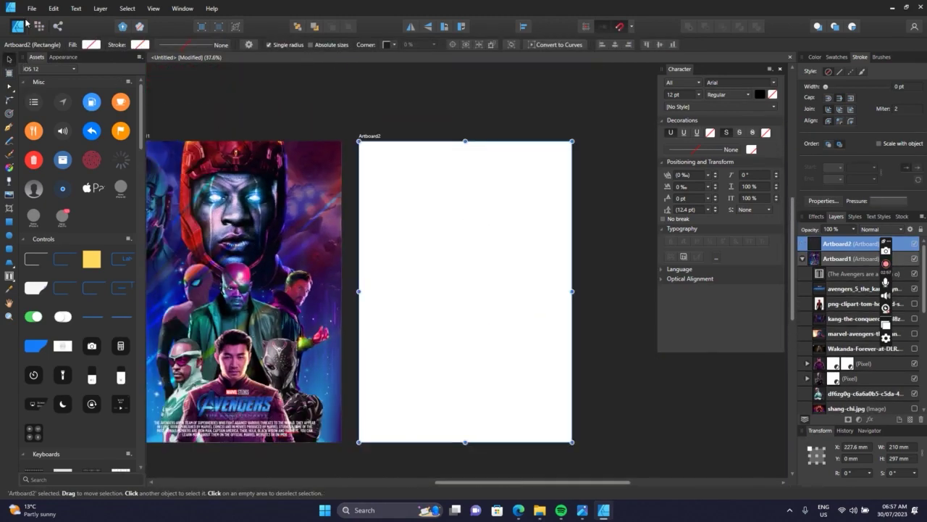
{"action": "left_click", "coordinate": [28, 8]}
{"action": "left_click", "coordinate": [42, 165]}
{"action": "double_click", "coordinate": [518, 266]}
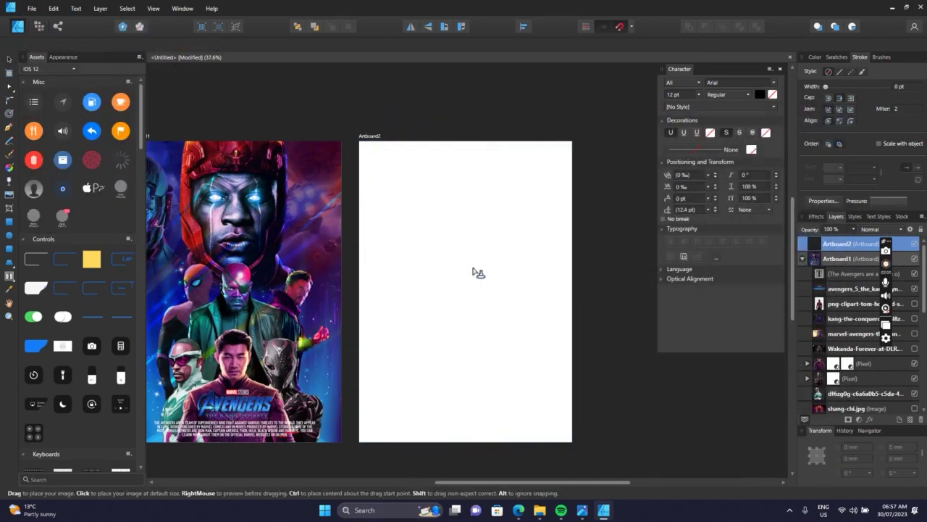
{"action": "left_click", "coordinate": [474, 271]}
{"action": "left_click", "coordinate": [478, 272]}
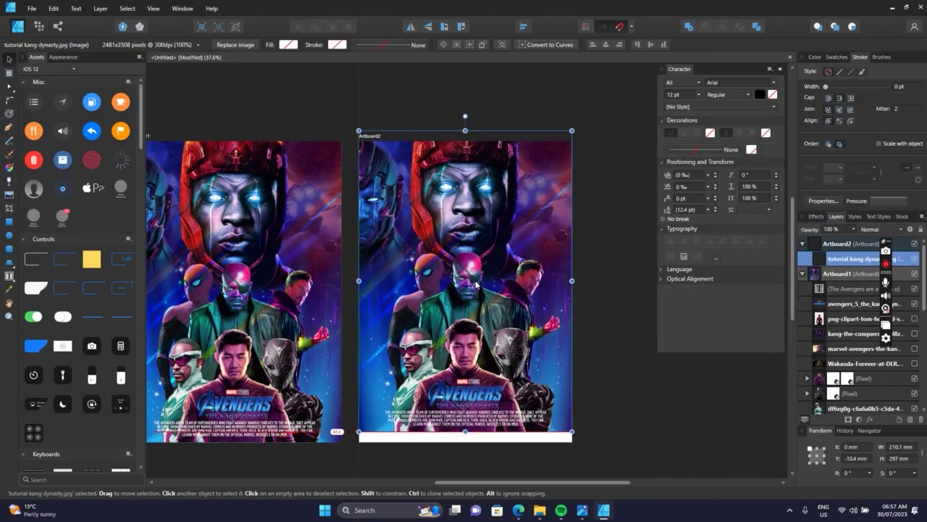
Scale the placed poster to about 181.5 × 256.6 mm and position it centrally on Artboard2, leaving a white border.
{"action": "left_click_drag", "start_coordinate": [573, 131], "coordinate": [559, 151]}
{"action": "left_click_drag", "start_coordinate": [532, 187], "coordinate": [532, 198]}
{"action": "left_click", "coordinate": [627, 272]}
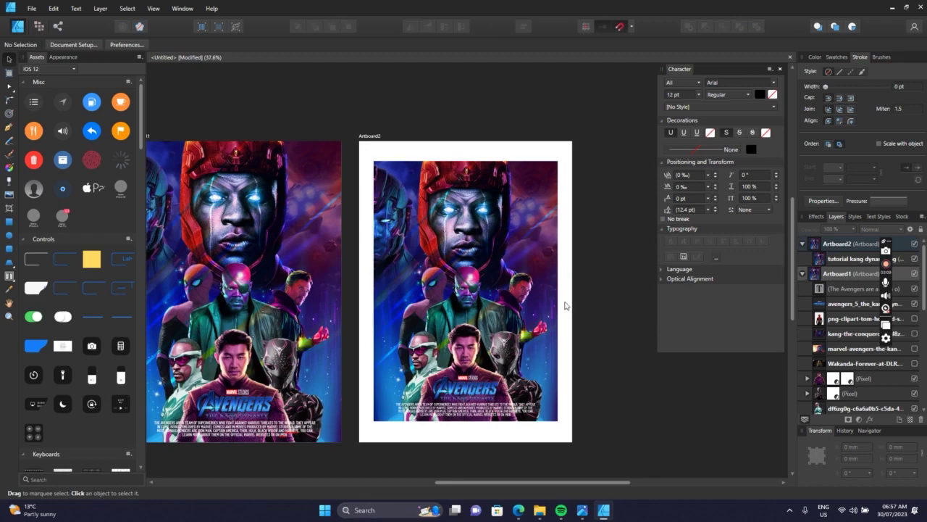
{"action": "left_click", "coordinate": [525, 289]}
{"action": "left_click", "coordinate": [615, 320]}
{"action": "left_click", "coordinate": [486, 277]}
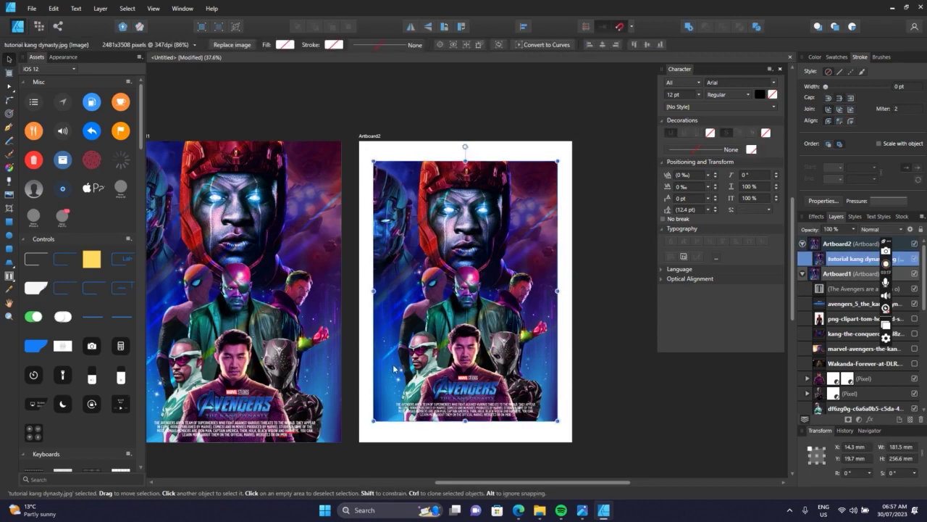
Export Artboard2 as a best-quality JPEG into the kang dynasty folder, taking the file name from the existing "tutorial kang dynasty" image.
{"action": "left_click", "coordinate": [372, 123]}
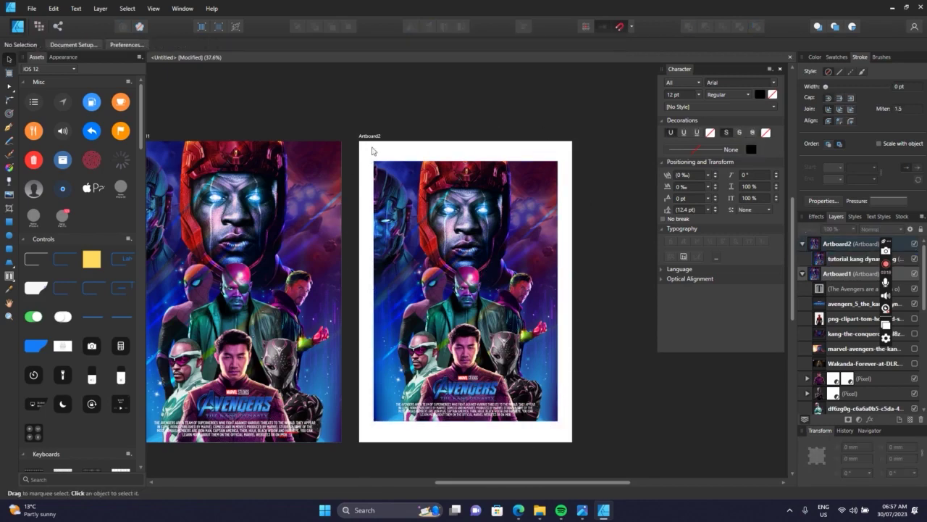
{"action": "left_click", "coordinate": [402, 190]}
{"action": "left_click", "coordinate": [378, 136]}
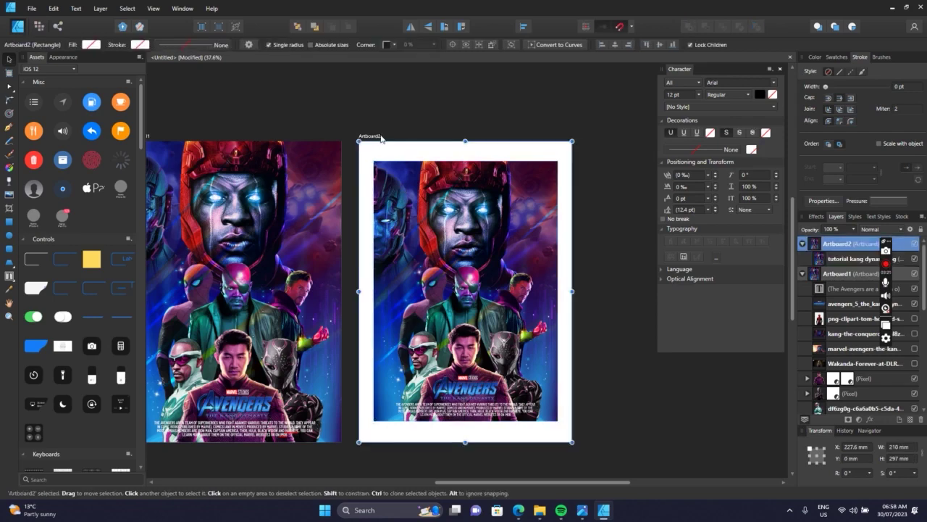
{"action": "left_click", "coordinate": [34, 8]}
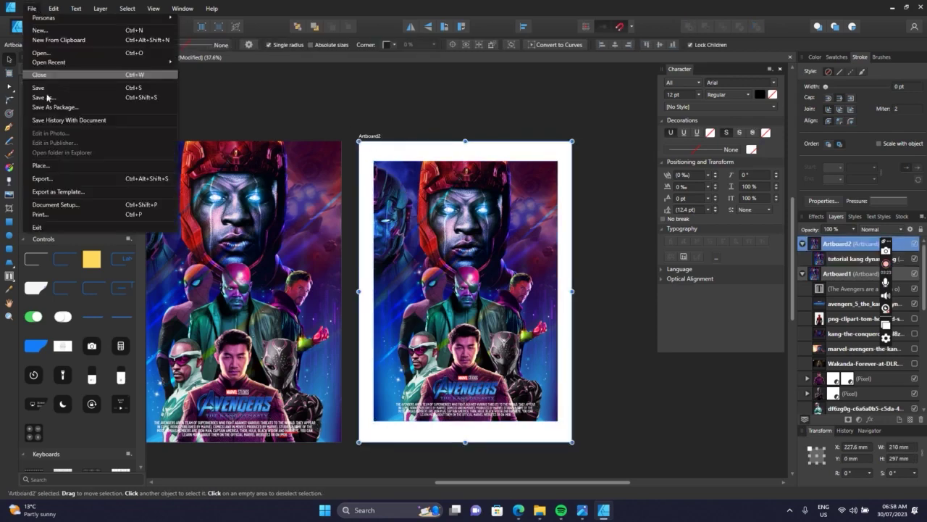
{"action": "left_click", "coordinate": [59, 179]}
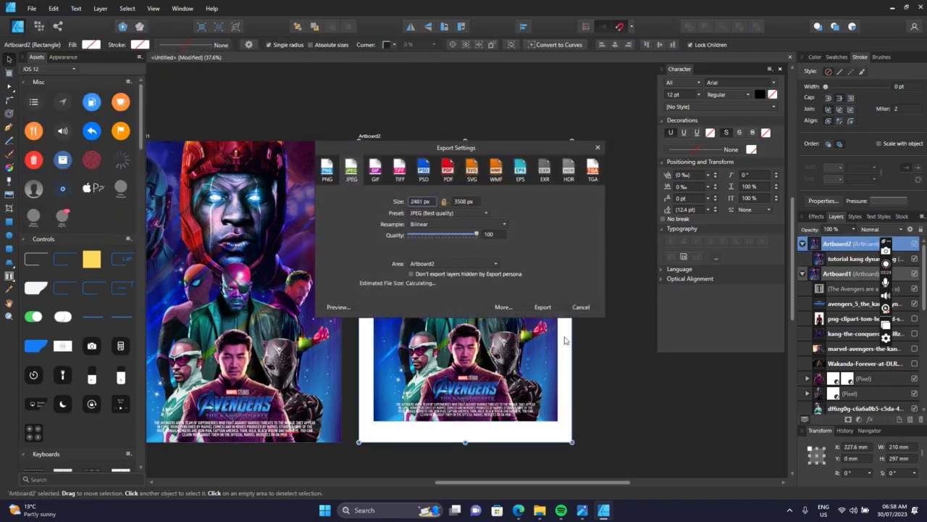
{"action": "left_click", "coordinate": [543, 307]}
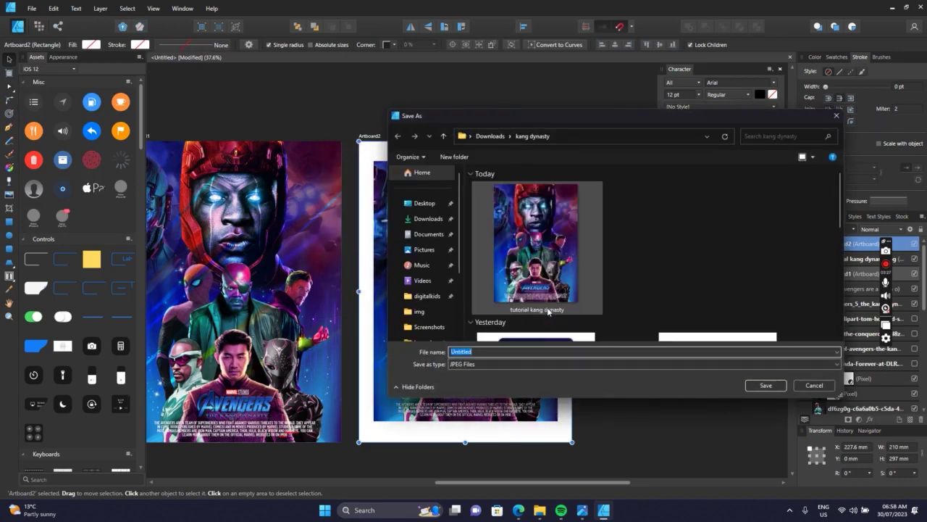
{"action": "left_click", "coordinate": [551, 307]}
{"action": "left_click", "coordinate": [548, 351]}
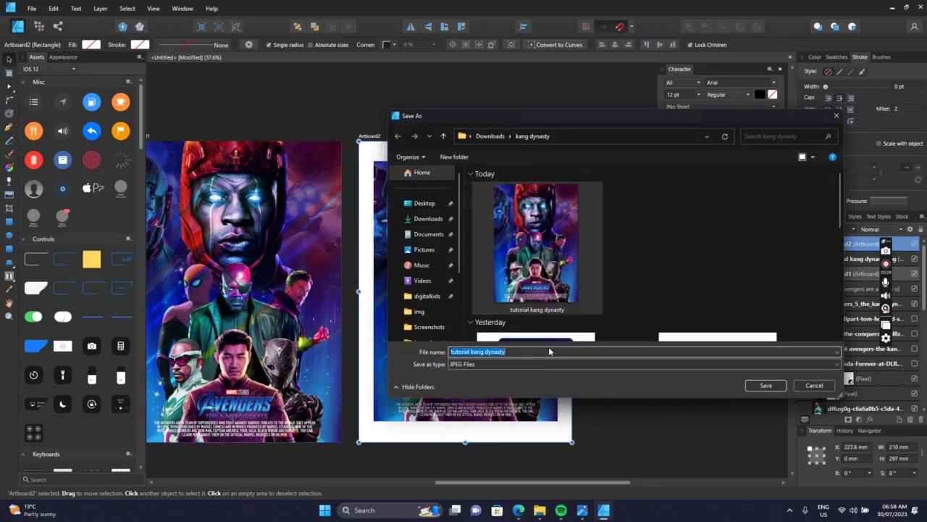
{"action": "left_click", "coordinate": [553, 349]}
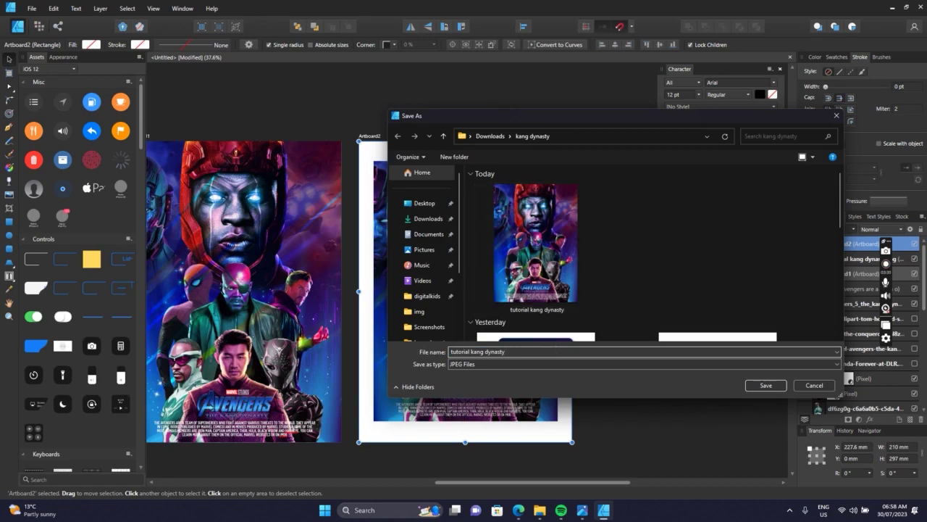
{"action": "key", "text": "Return"}
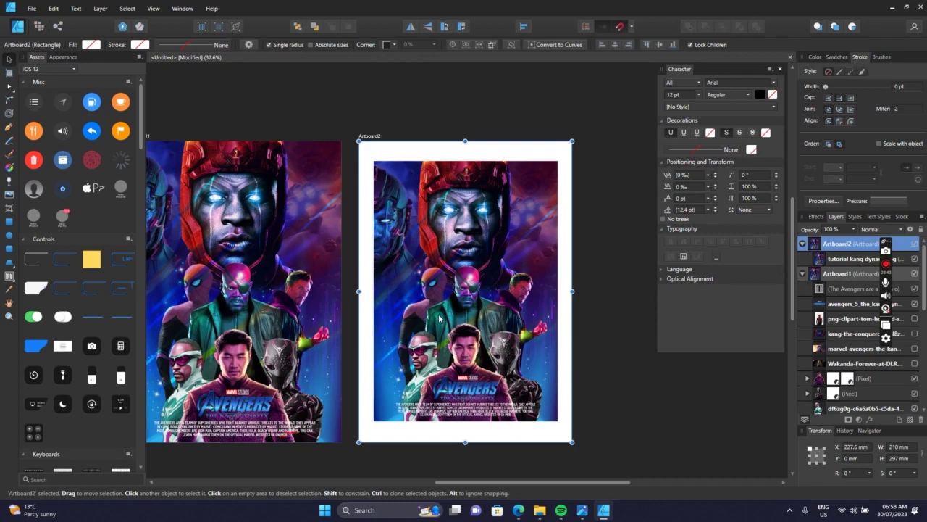
{"action": "left_click", "coordinate": [504, 247]}
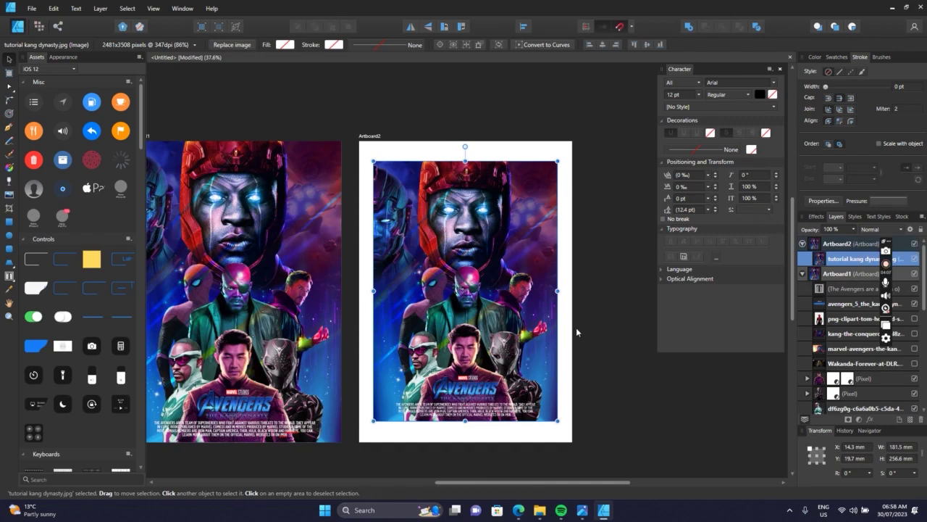
{"action": "left_click", "coordinate": [613, 202]}
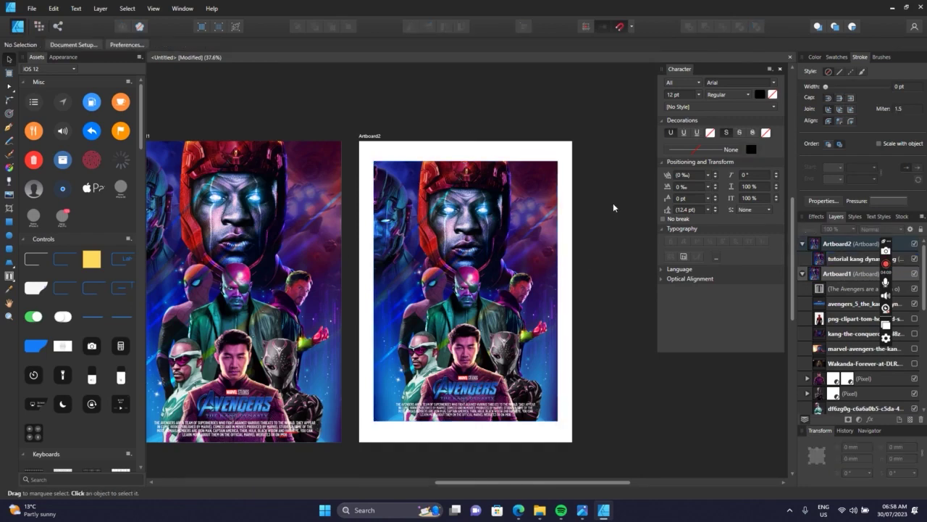
{"action": "left_click", "coordinate": [502, 227]}
{"action": "left_click", "coordinate": [700, 382]}
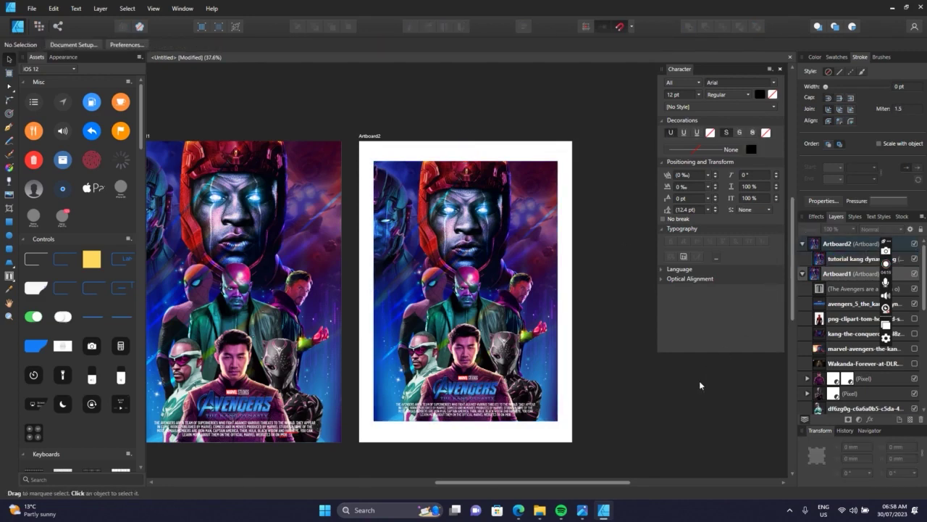